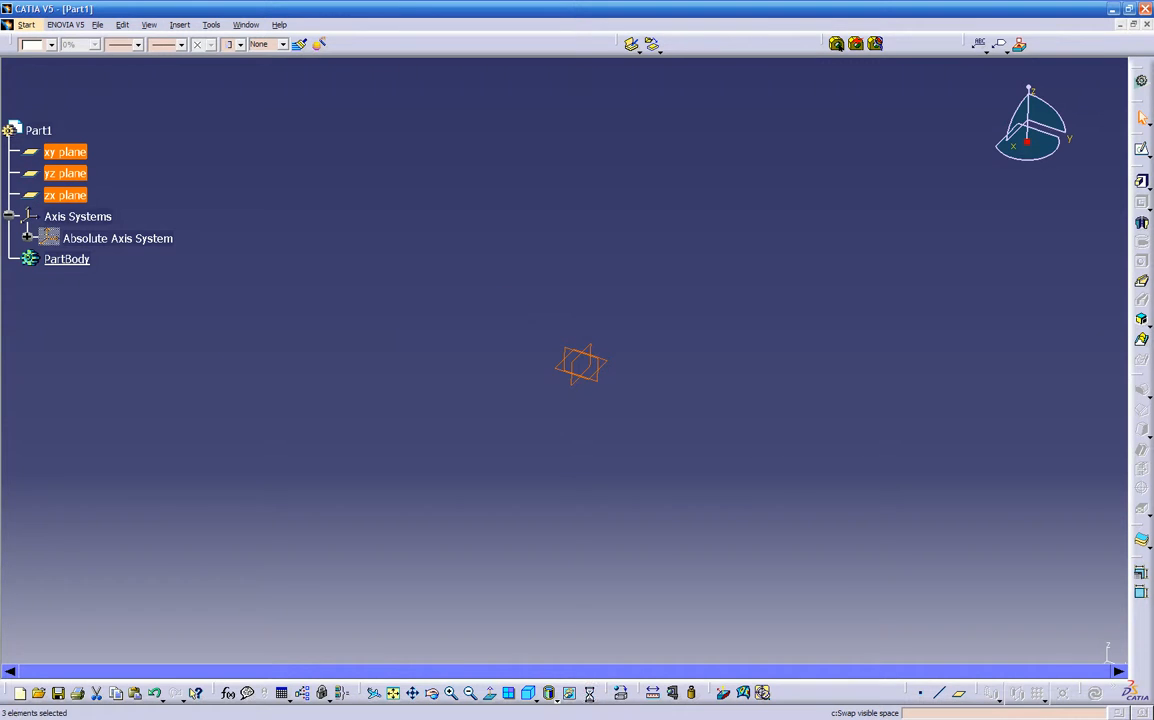
- Examine the part's reference planes and absolute axis system in both the visible and hidden spaces
left_click(589, 694)
left_click(589, 694)
left_click(589, 694)
left_click(589, 694)
left_click(589, 694)
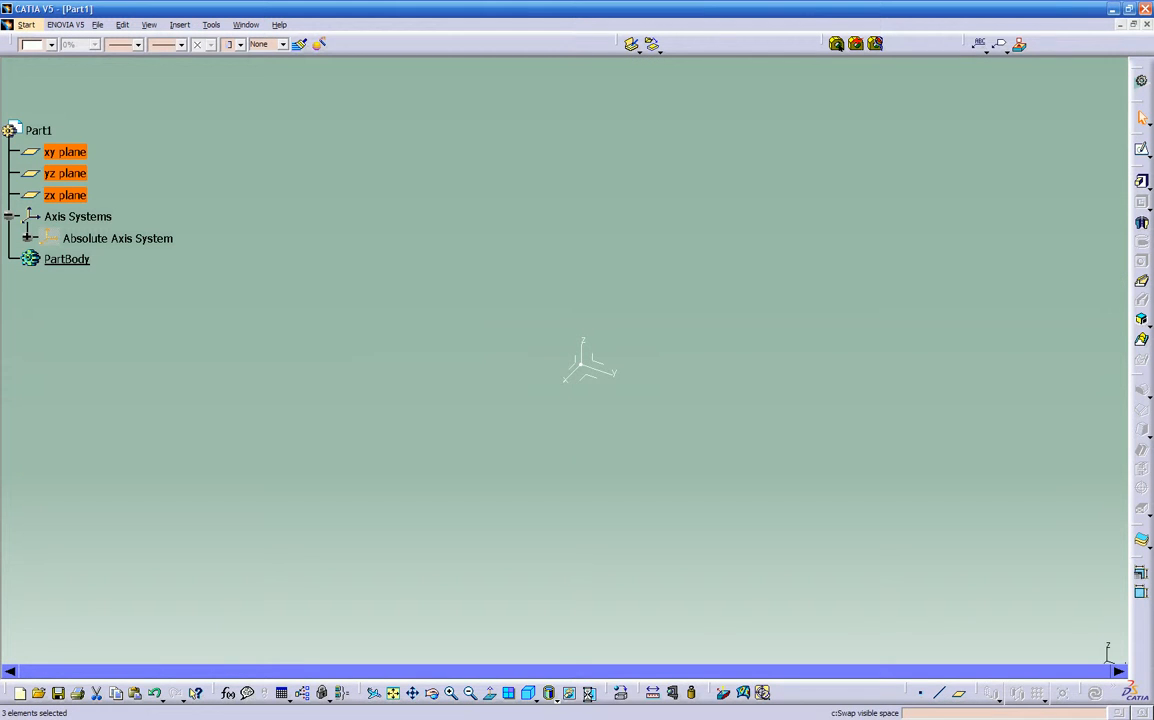
middle_click_drag(592, 484, 588, 404)
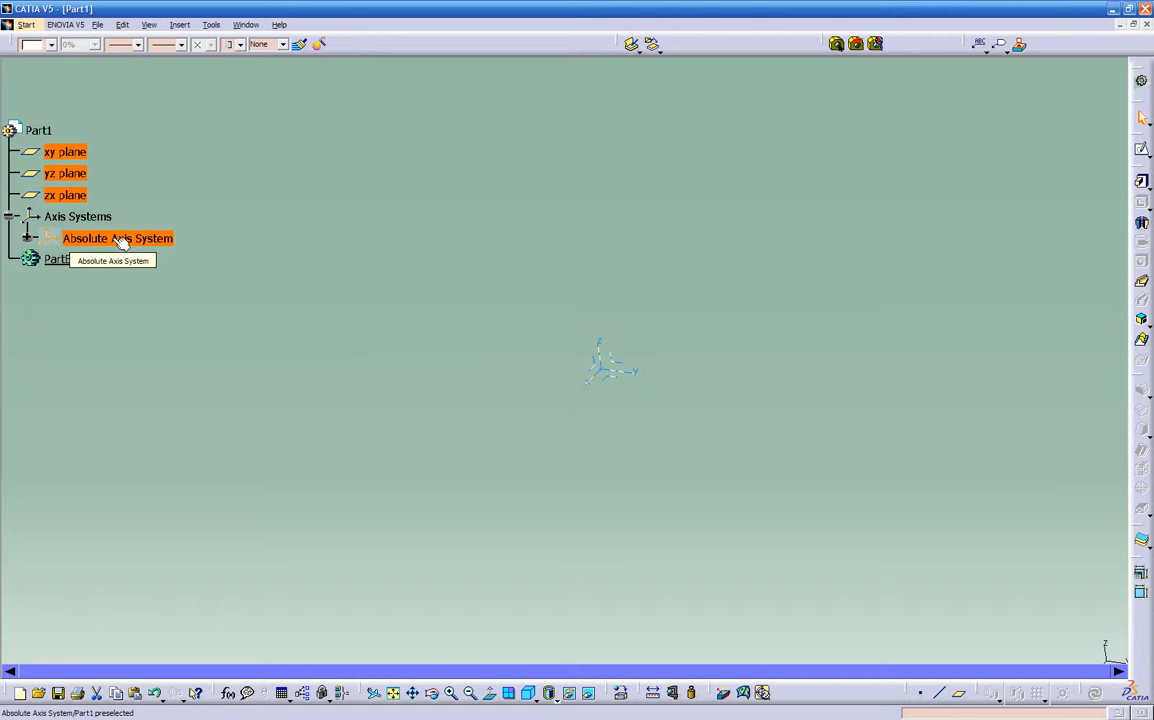
middle_click_drag(494, 397, 381, 332)
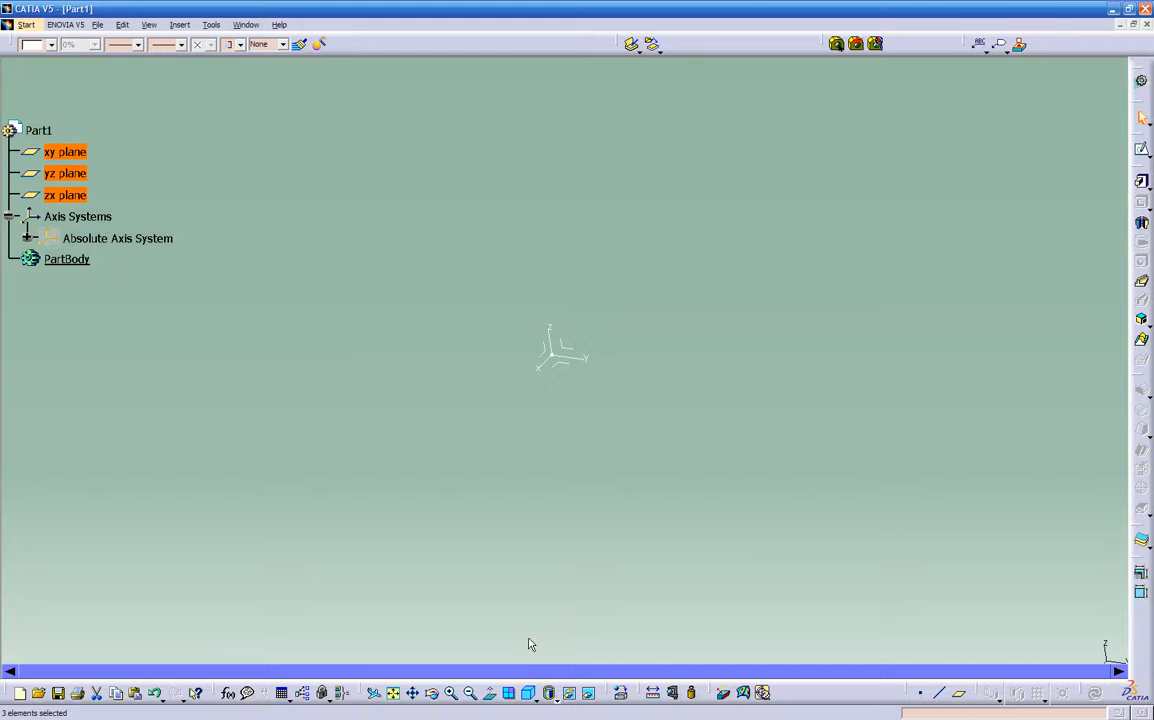
left_click(588, 694)
left_click(581, 570)
- Hide the xy, yz and zx planes, inspect them in the hidden space, and return to the visible space
left_click_drag(458, 290, 679, 480)
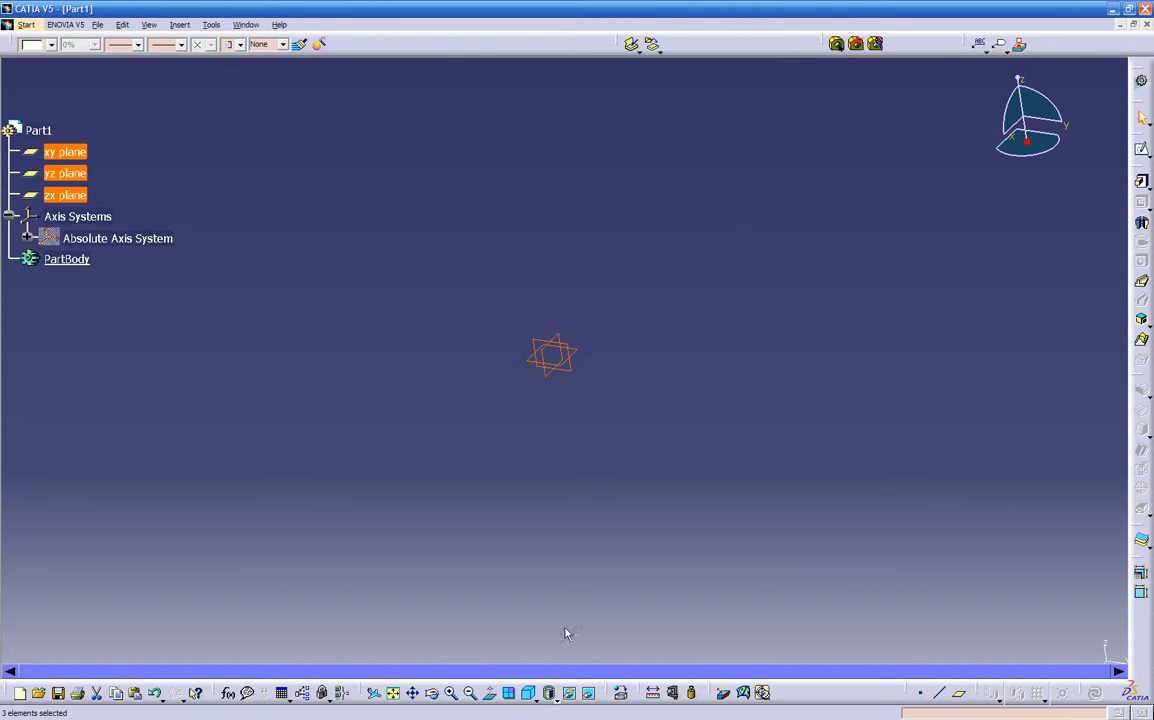
left_click(569, 694)
middle_click_drag(559, 486, 589, 485)
left_click(589, 693)
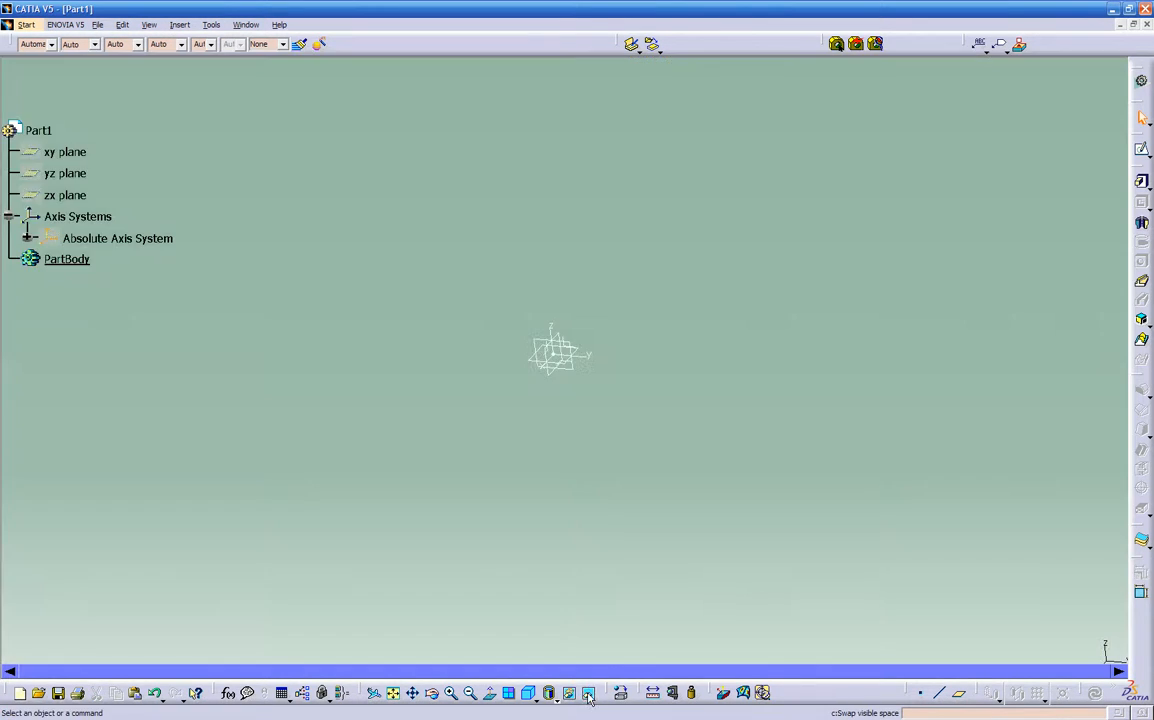
mouse_move(540, 482)
middle_mouse_down()
mouse_move(556, 456)
mouse_move(698, 382)
mouse_move(600, 440)
mouse_move(515, 459)
mouse_move(544, 484)
mouse_move(530, 491)
middle_mouse_up()
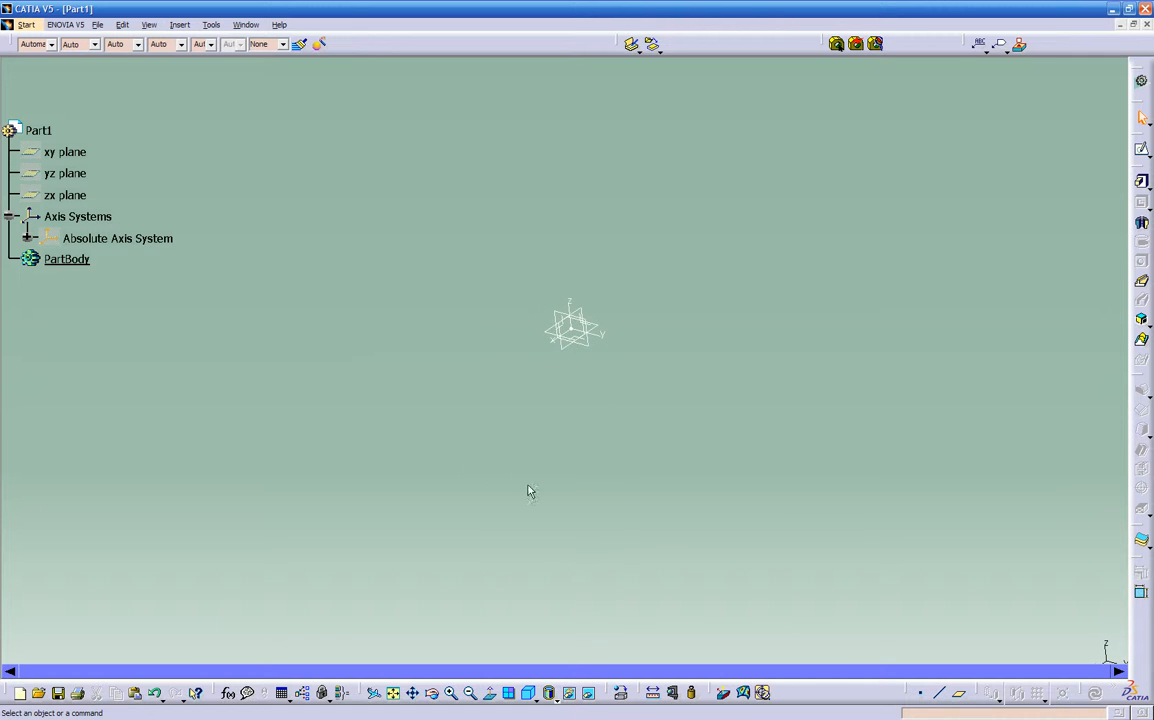
left_click(589, 697)
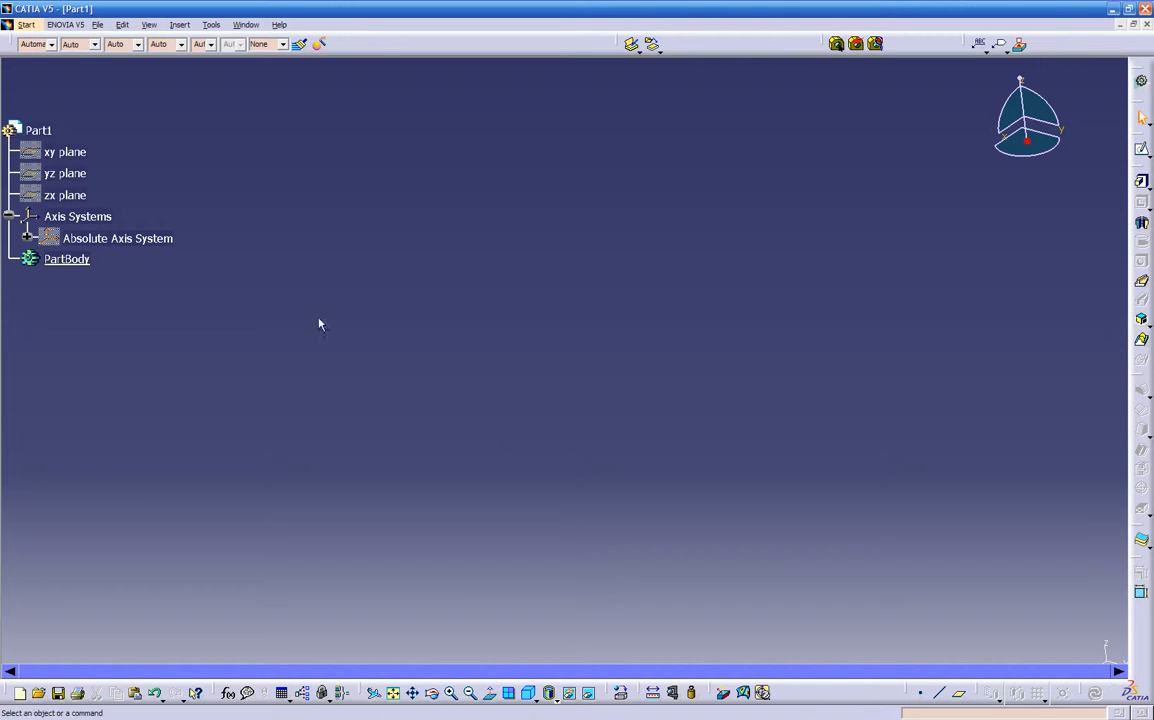
- Show the hidden Absolute Axis System in the visible space
right_click(124, 238)
left_click(149, 282)
middle_click_drag(283, 363, 620, 385)
- Hide the Absolute Axis System and show it again, repeating the toggle twice
right_click(132, 239)
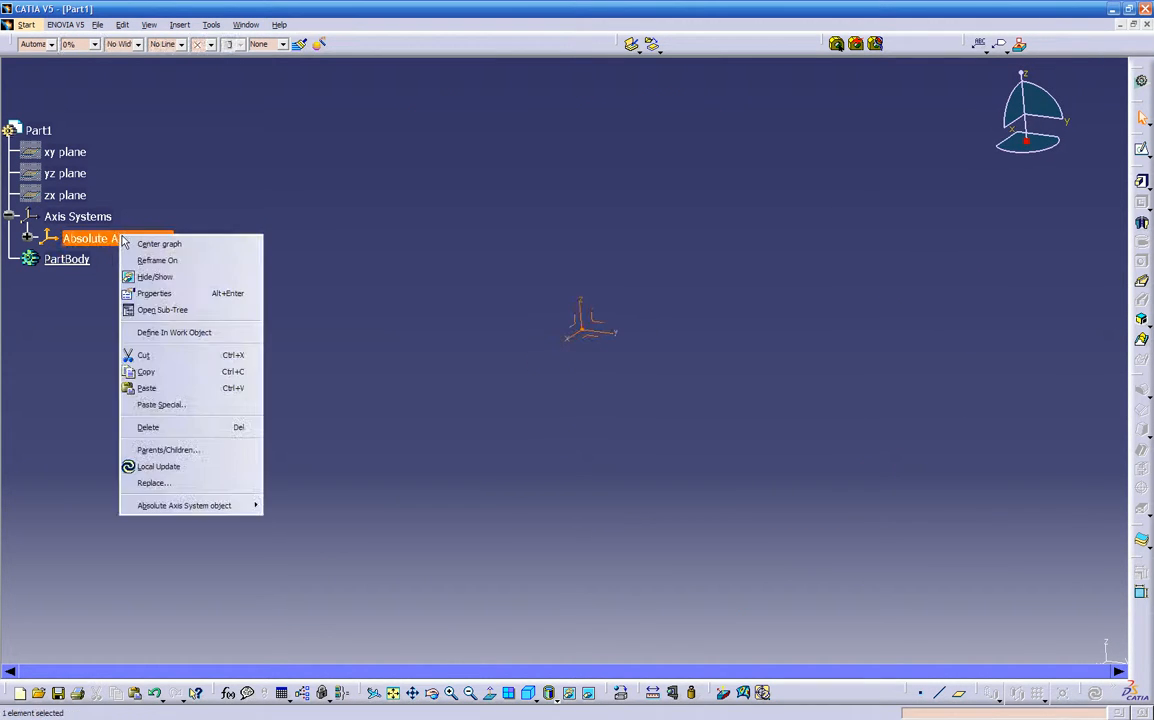
left_click(125, 250)
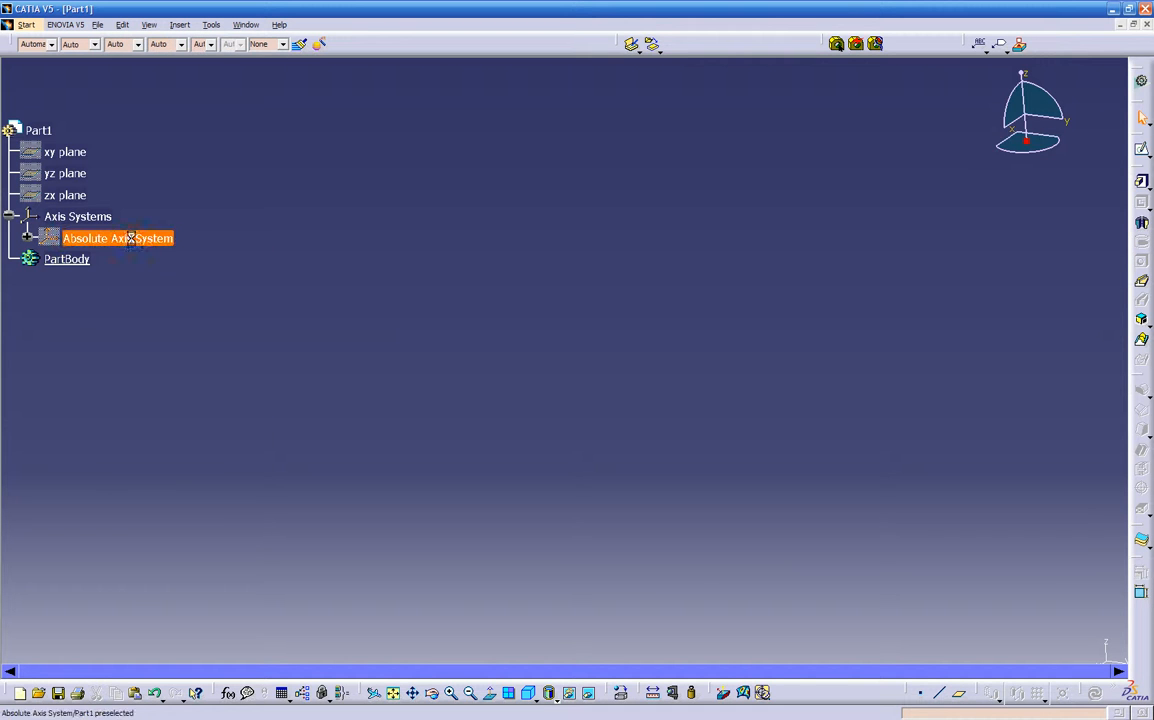
right_click(140, 240)
left_click(148, 282)
right_click(140, 239)
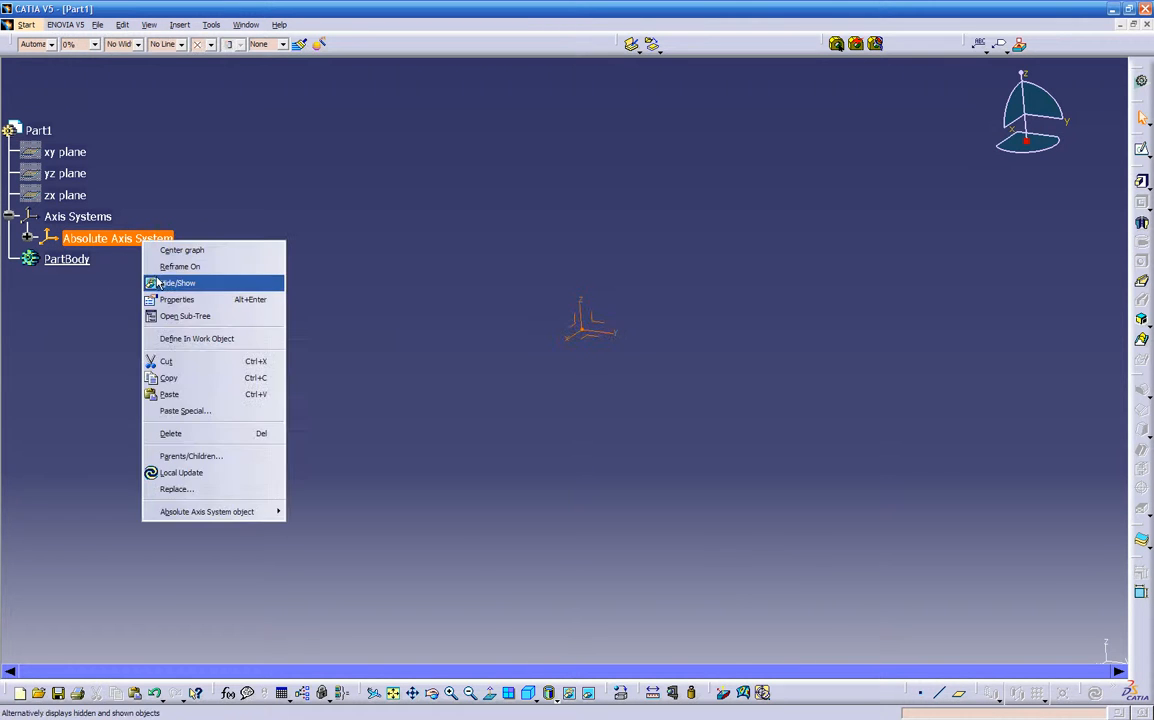
left_click(157, 280)
right_click(140, 239)
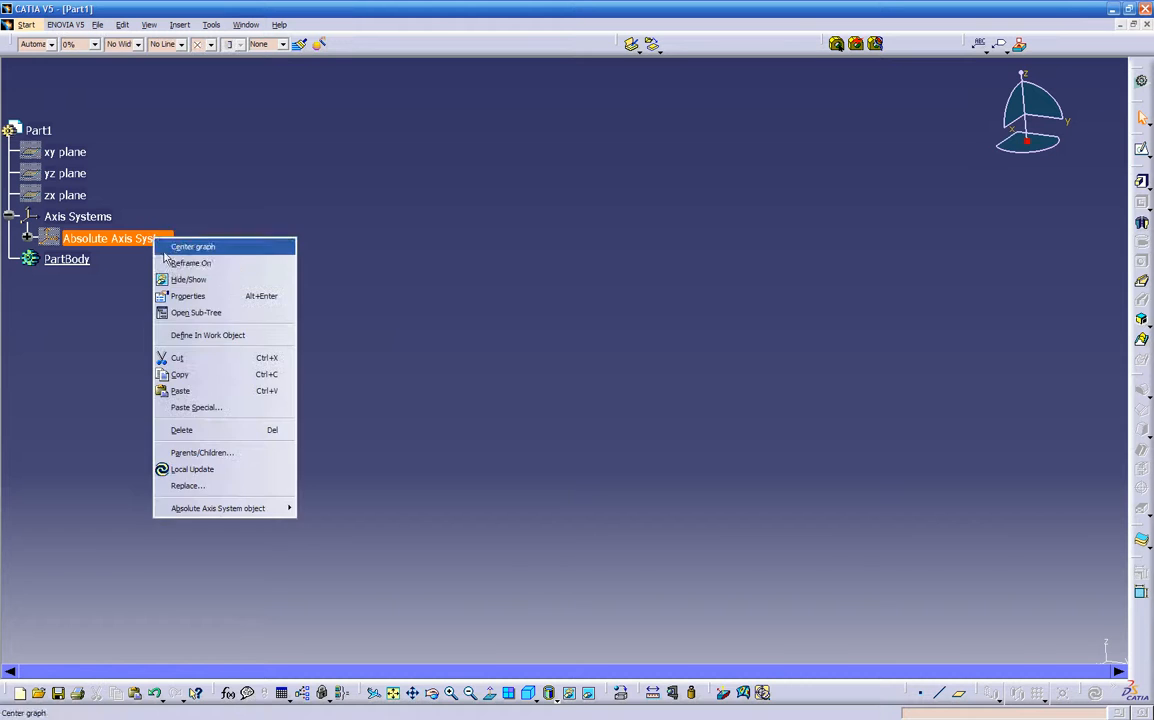
left_click(174, 280)
middle_click_drag(499, 384, 593, 420)
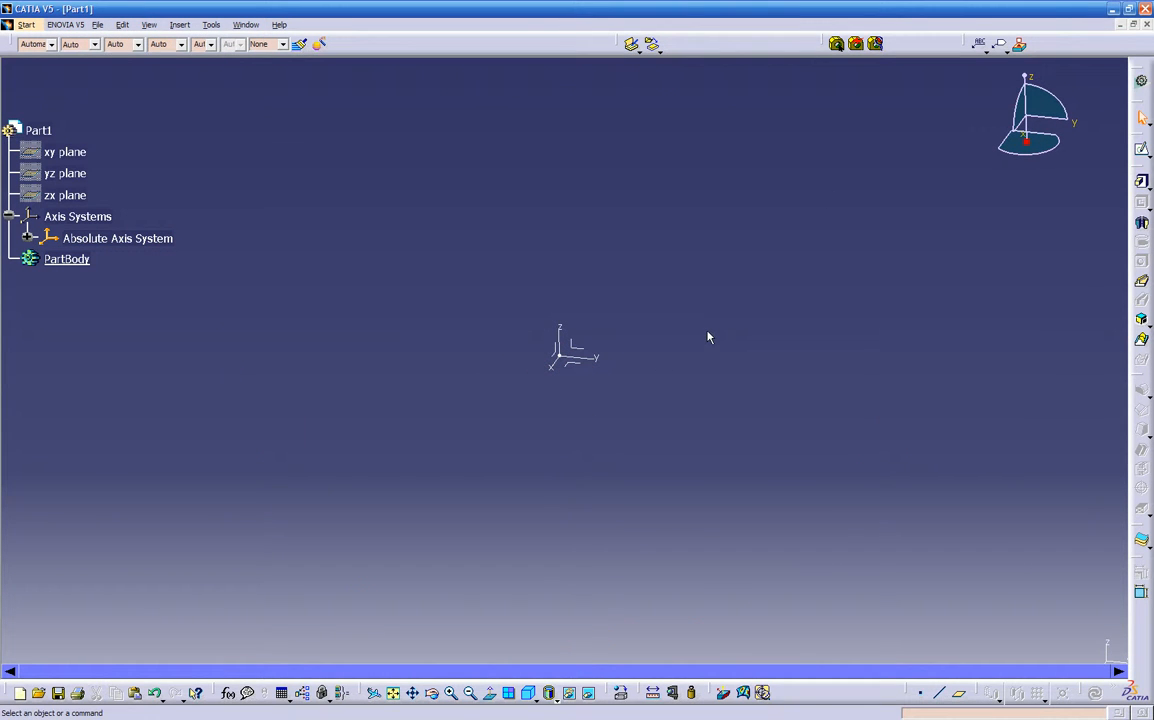
- Make room among the docked toolbars and redock the Tools toolbar beside the graphic properties controls, with its full contents exposed
left_click_drag(908, 691, 796, 691)
left_click_drag(976, 692, 884, 692)
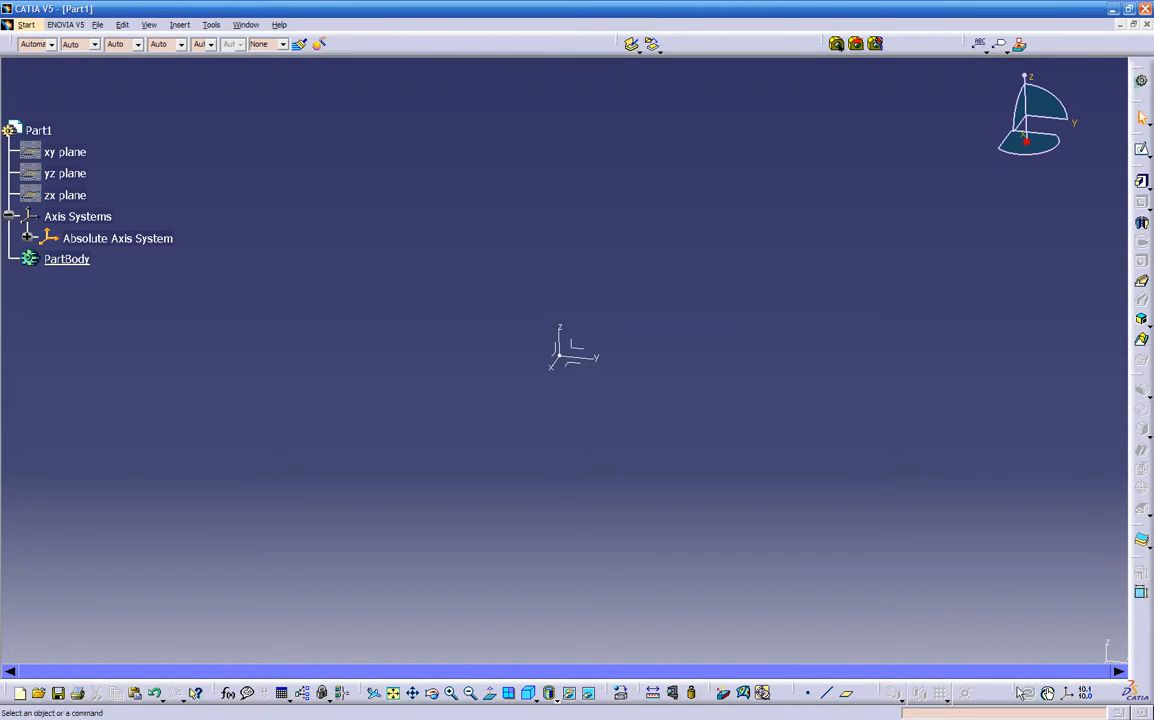
left_click_drag(1016, 692, 755, 628)
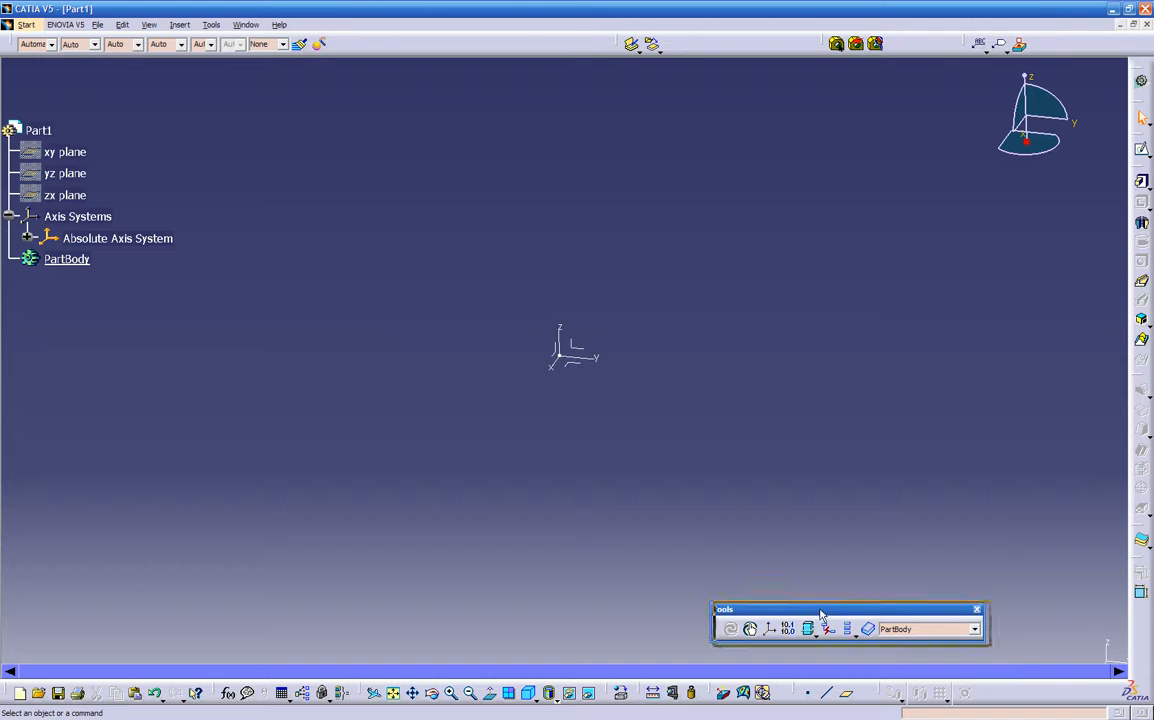
left_click_drag(1051, 665, 1087, 680)
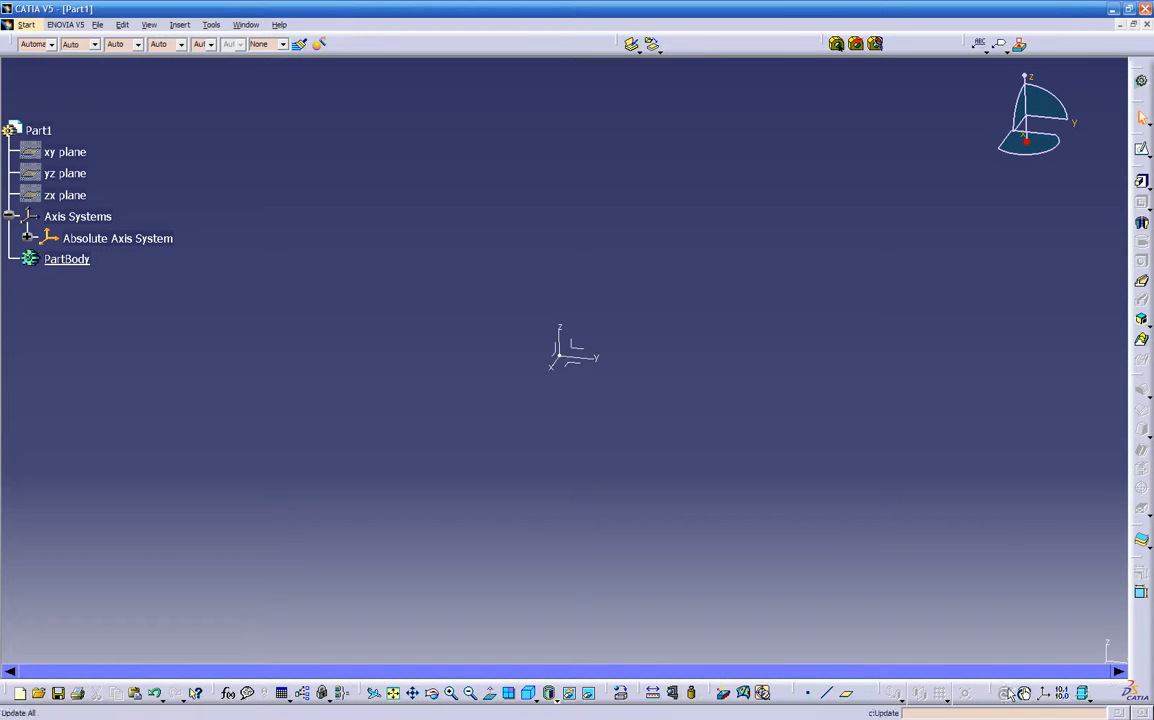
left_click_drag(1011, 692, 776, 631)
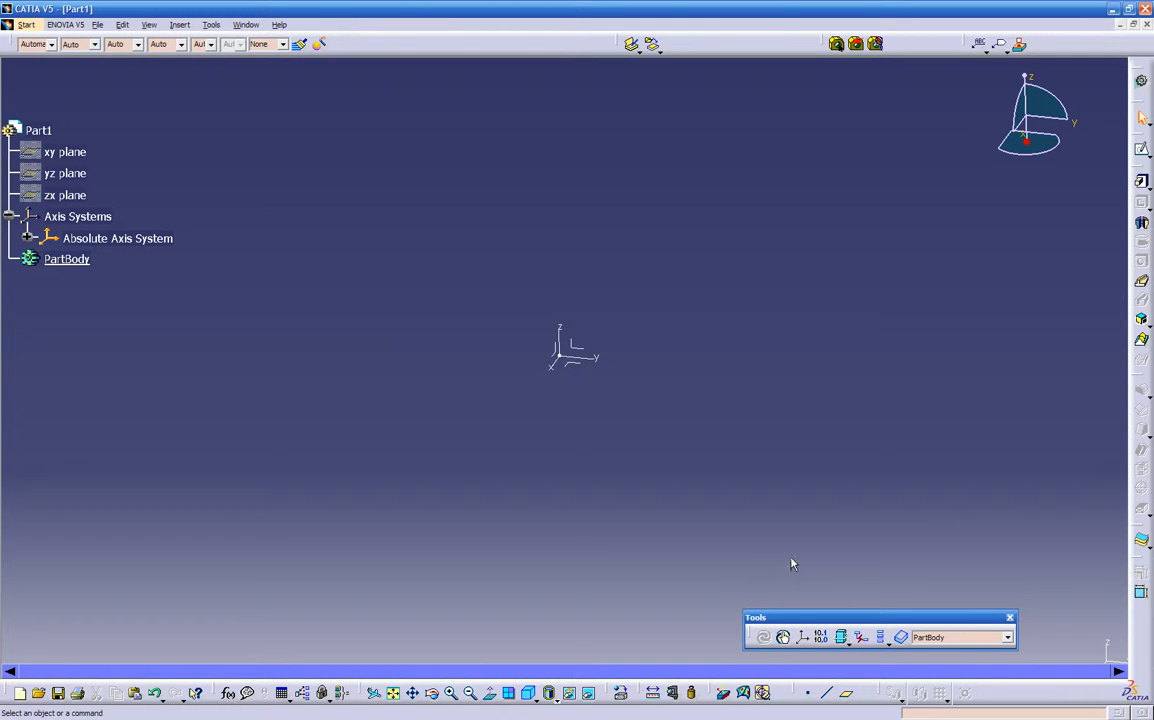
left_click_drag(898, 624, 494, 41)
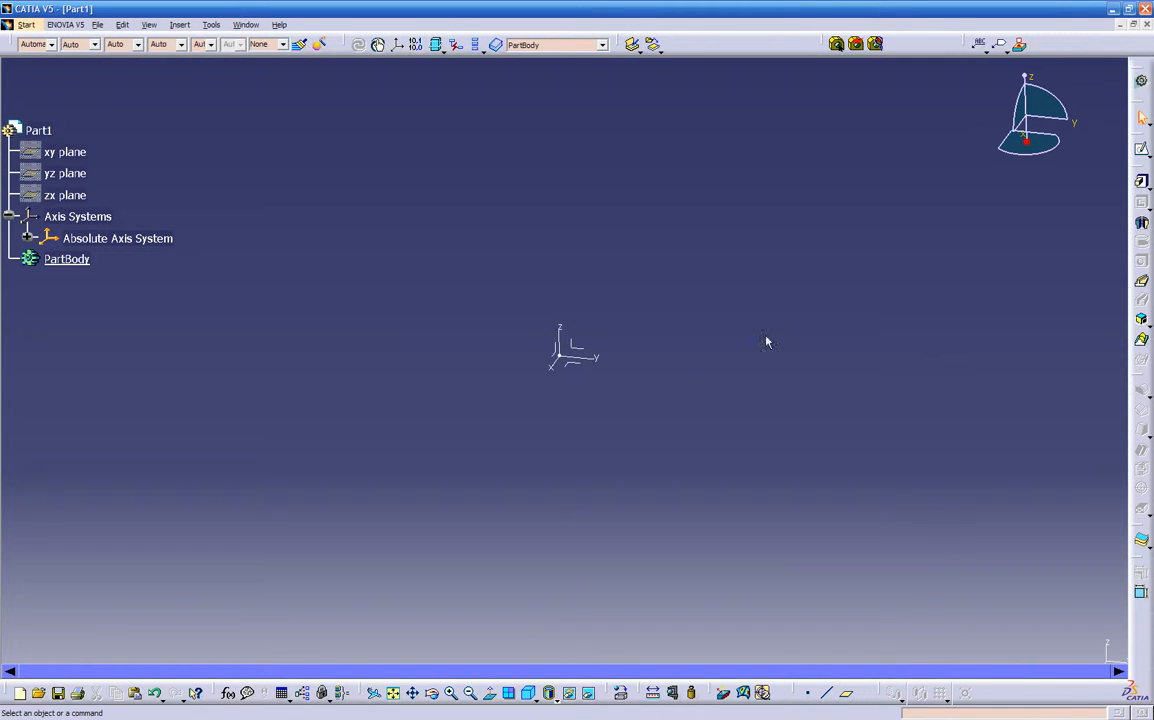
mouse_move(675, 487)
middle_mouse_down()
mouse_move(636, 425)
mouse_move(577, 459)
mouse_move(616, 394)
mouse_move(594, 463)
mouse_move(502, 443)
mouse_move(572, 427)
mouse_move(572, 465)
mouse_move(564, 417)
mouse_move(516, 451)
mouse_move(543, 404)
middle_mouse_up()
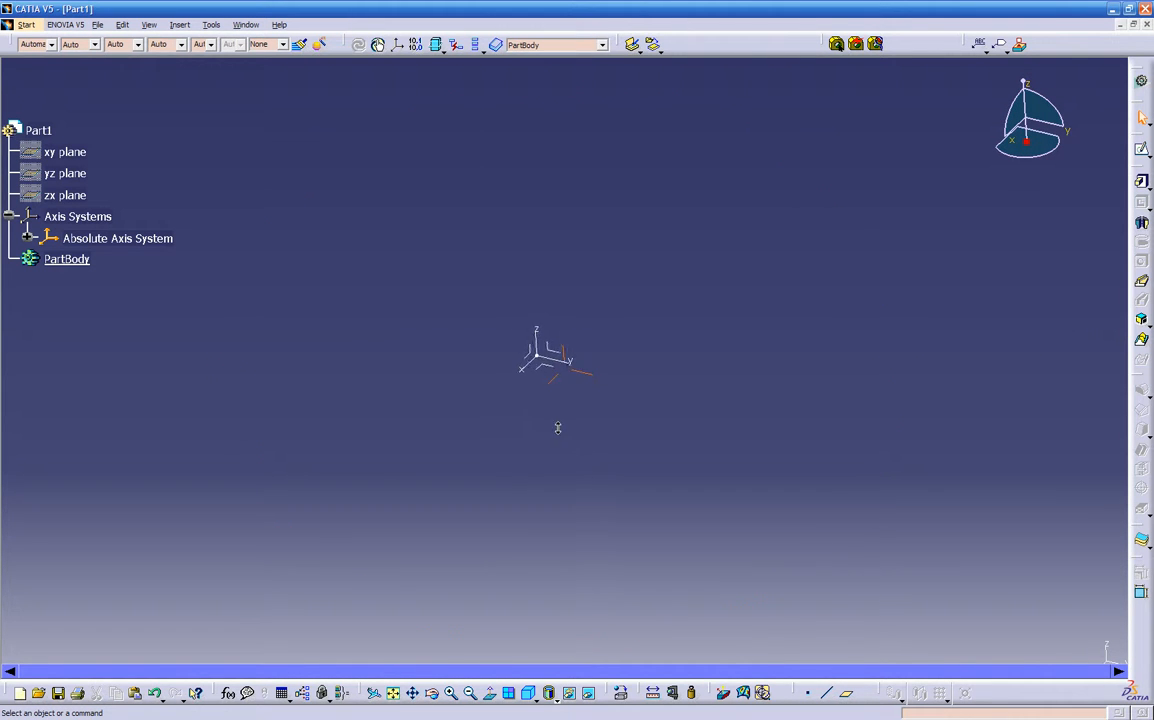
middle_click_drag(543, 410, 600, 381)
middle_click_drag(635, 301, 680, 490)
middle_click_drag(750, 506, 685, 440)
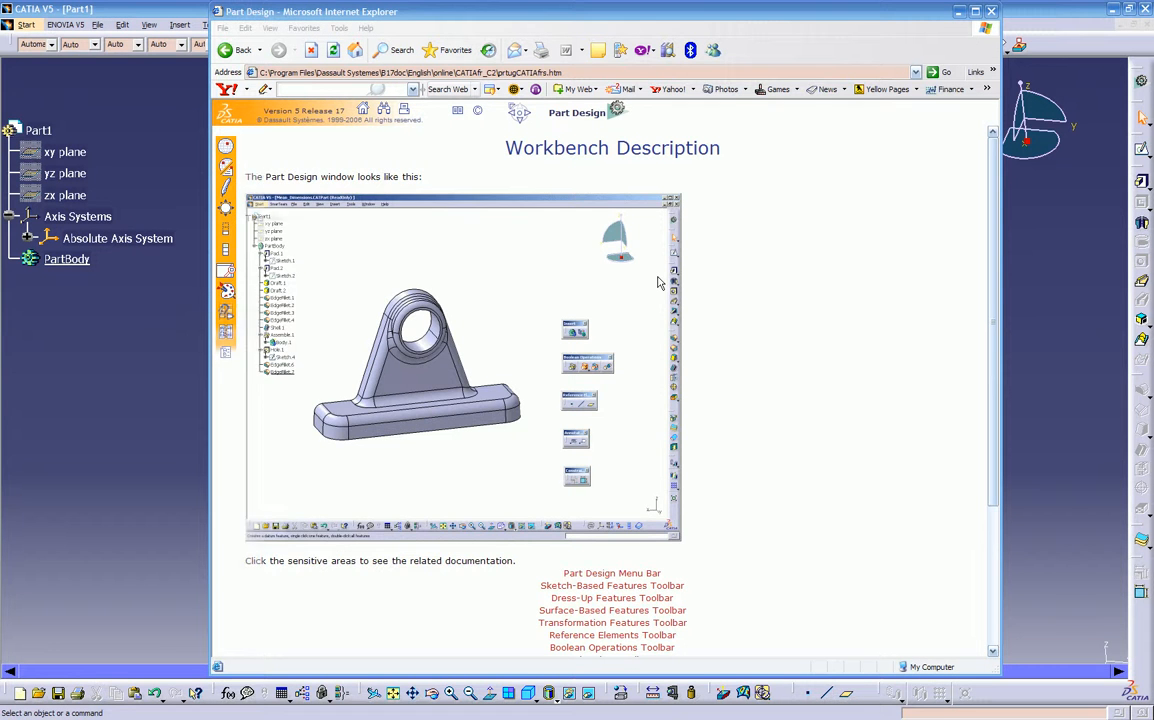
- In the CATIA online documentation, examine the Sketcher workbench description, covering its menu bar and the Sketcher, Constraint and Profile toolbars
left_click(657, 283)
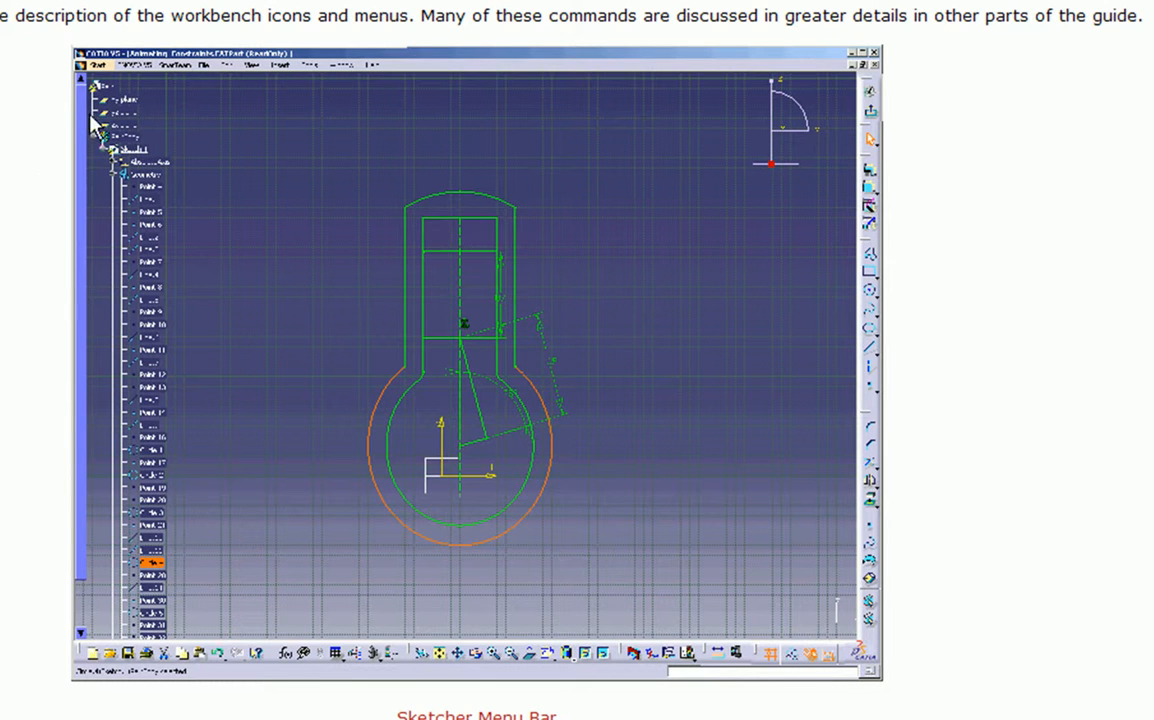
mouse_move(130, 75)
mouse_move(827, 655)
mouse_move(663, 656)
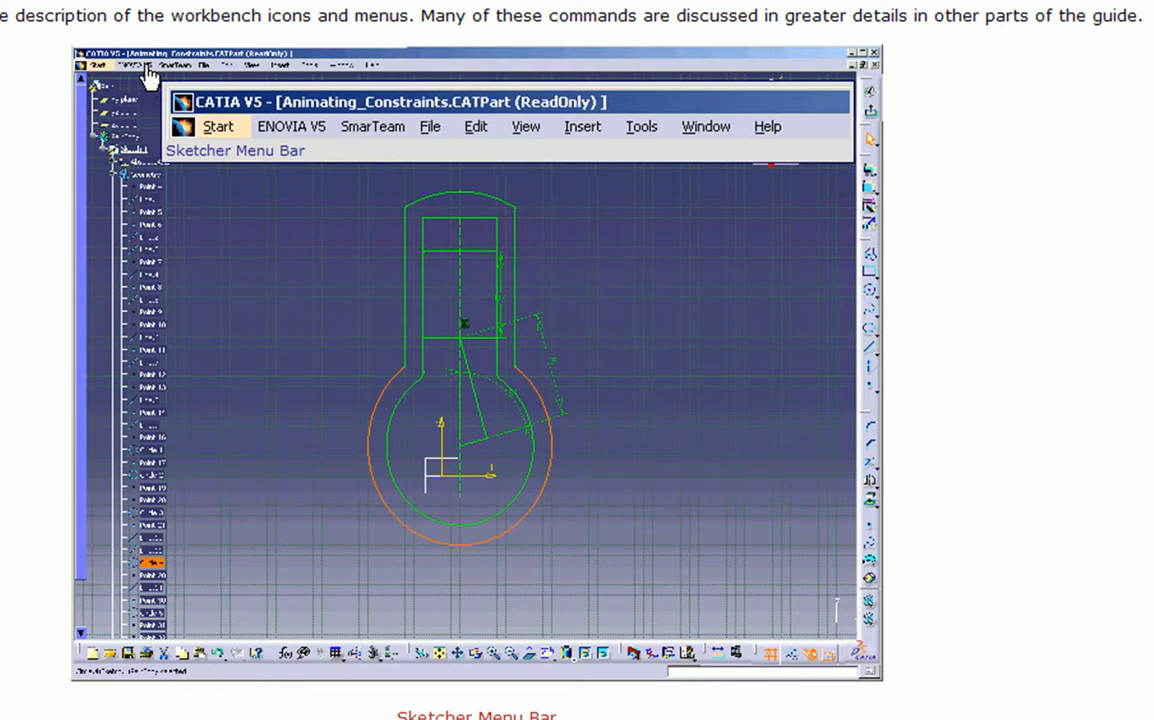
mouse_move(869, 118)
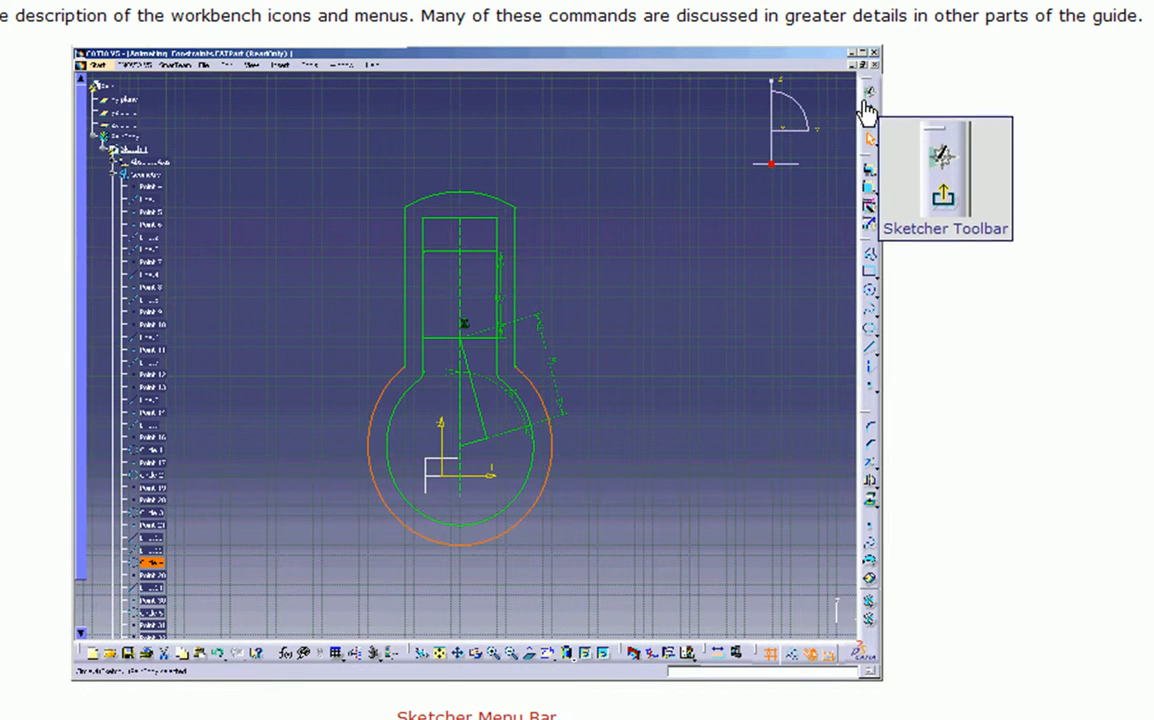
mouse_move(276, 73)
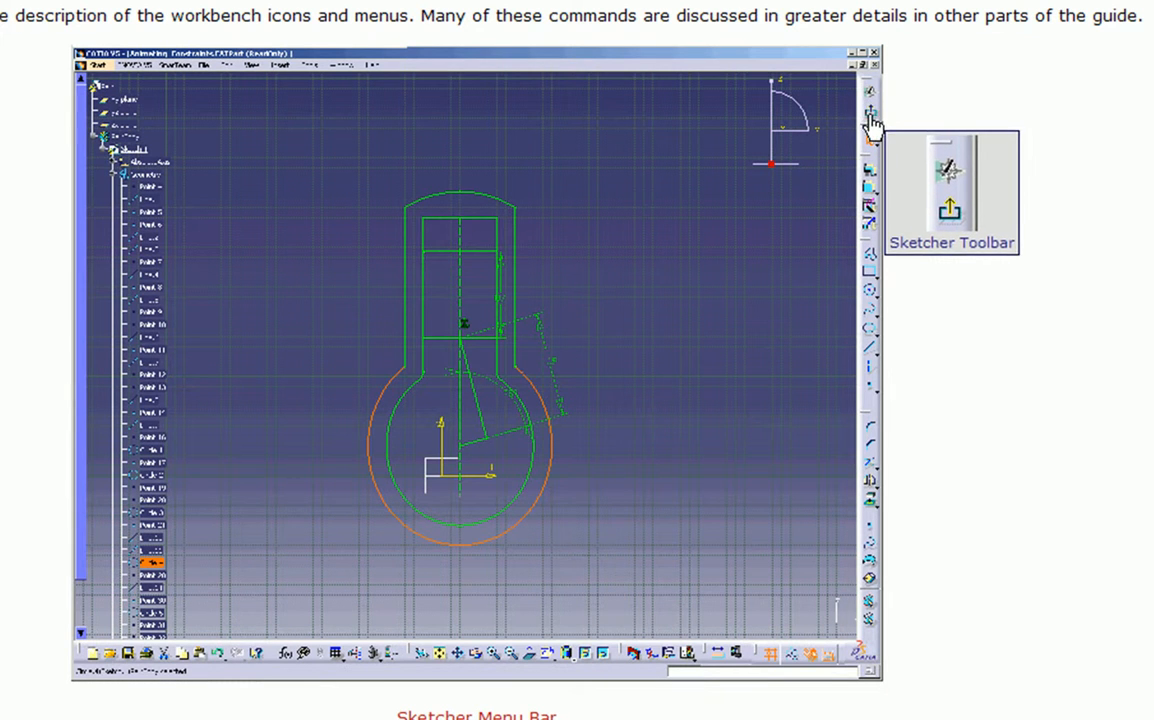
mouse_move(870, 176)
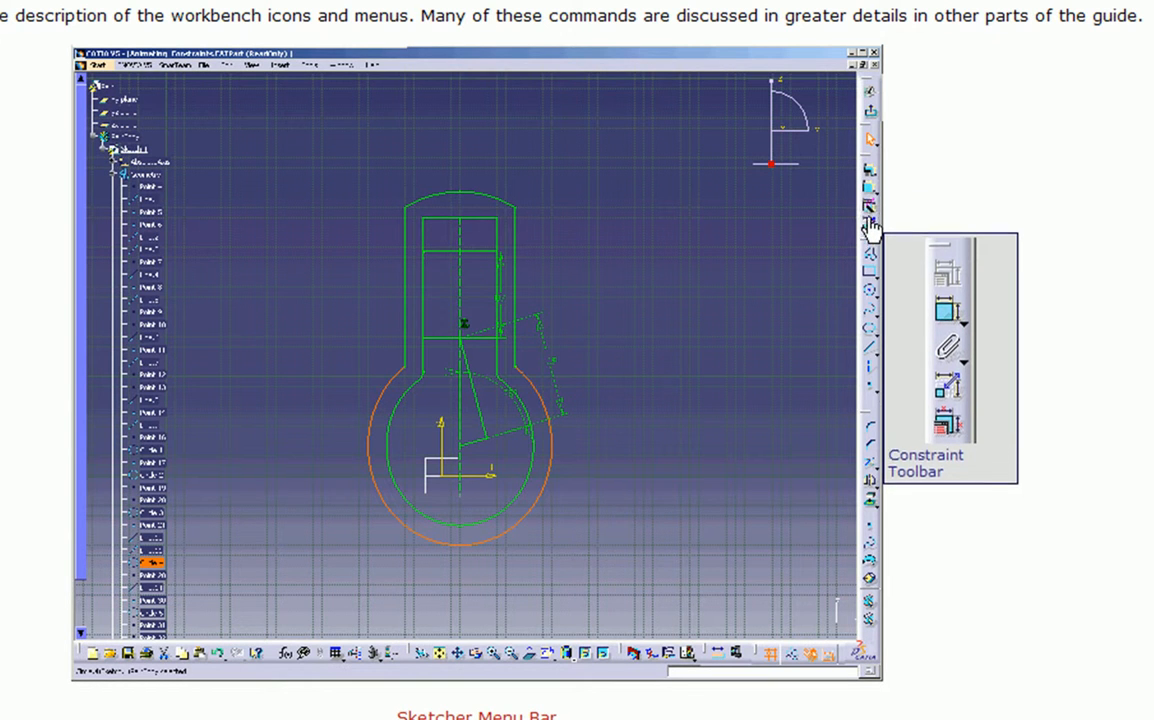
mouse_move(870, 280)
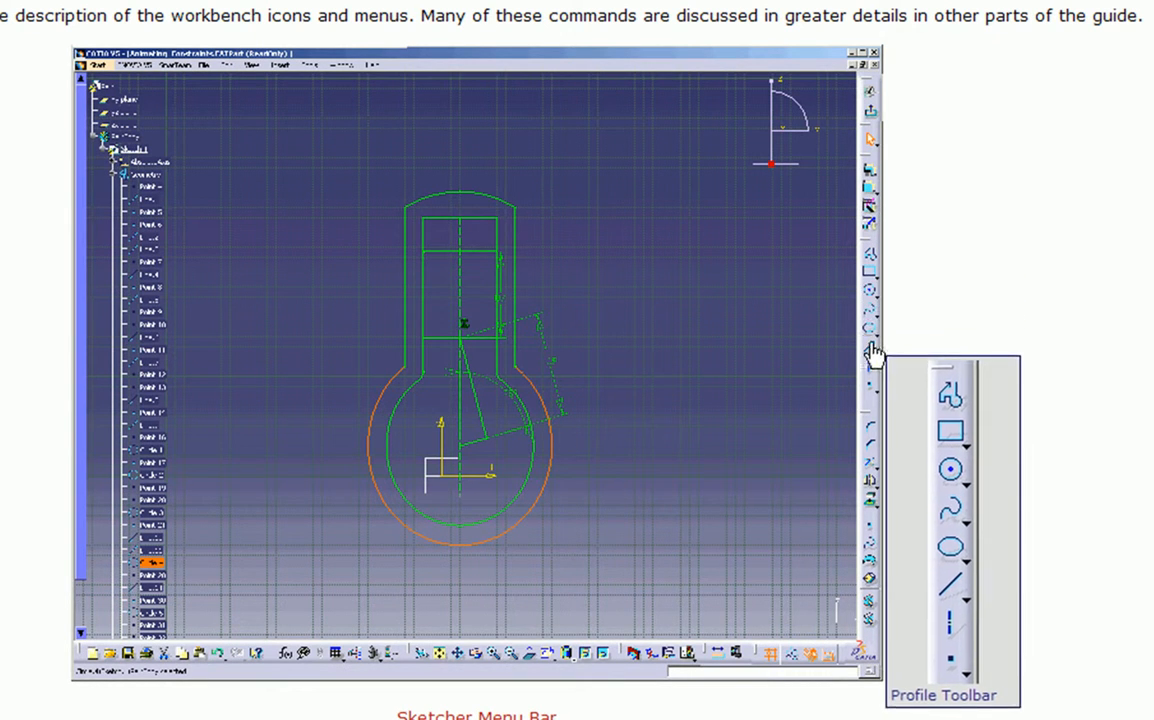
mouse_move(869, 435)
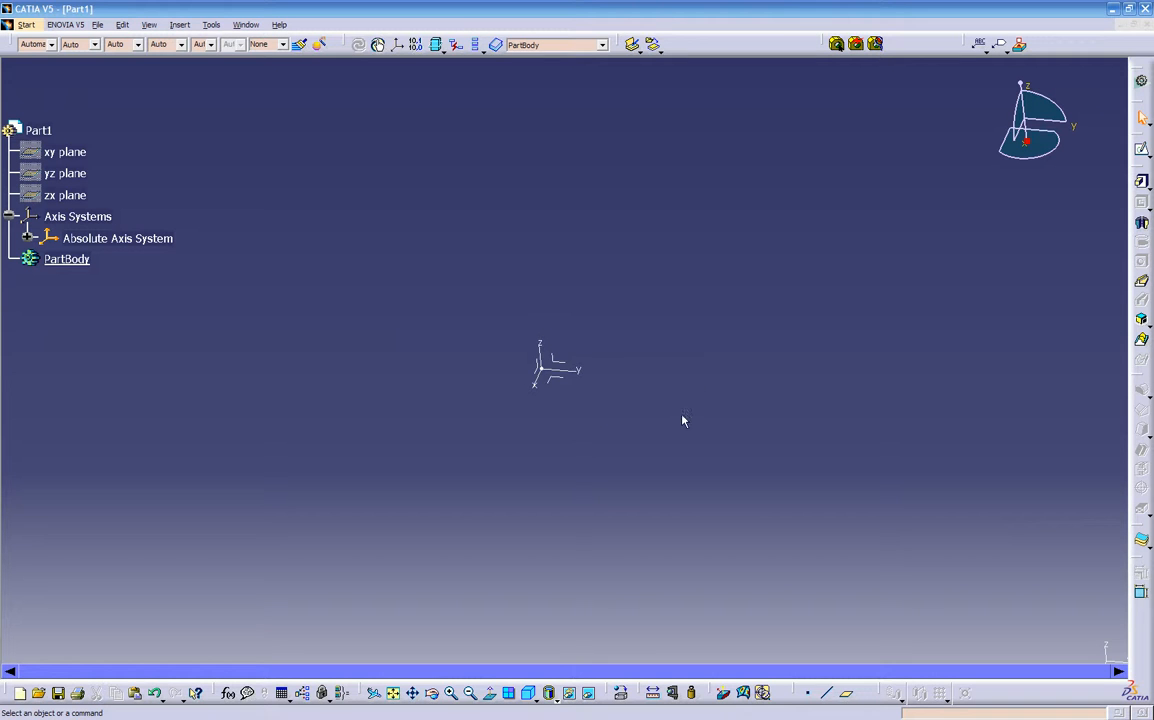
- Return to the CATIA part and start a new sketch on the xy plane
middle_click_drag(585, 461, 541, 411)
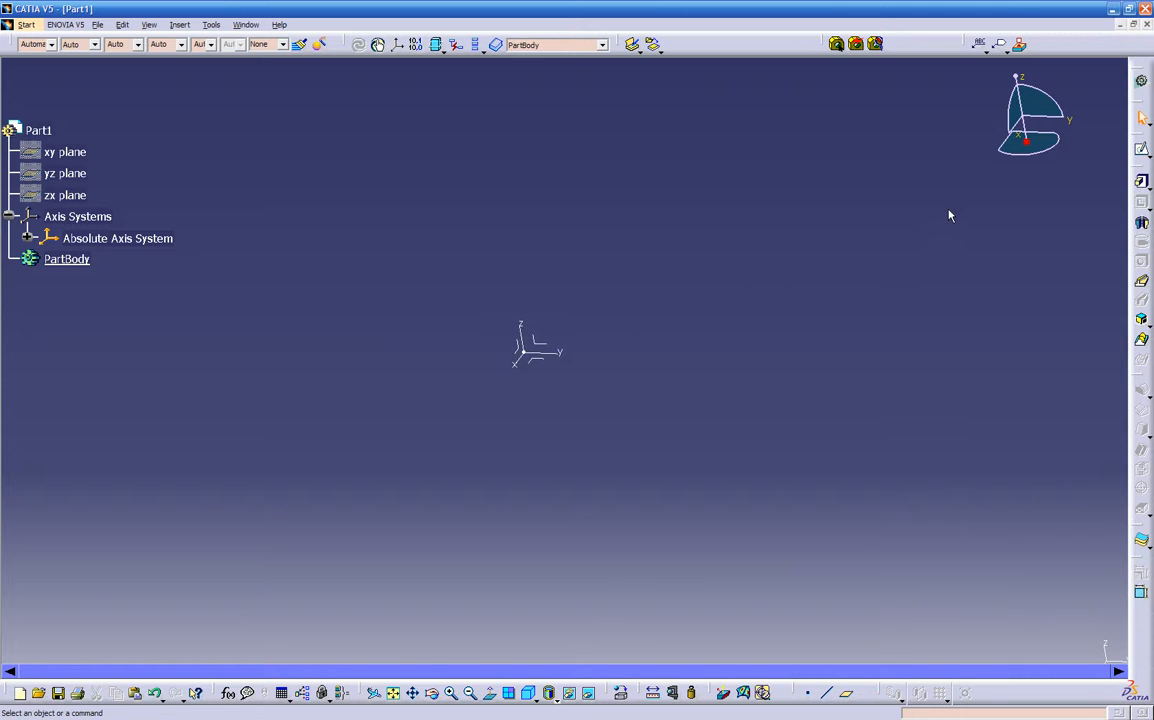
left_click(1142, 150)
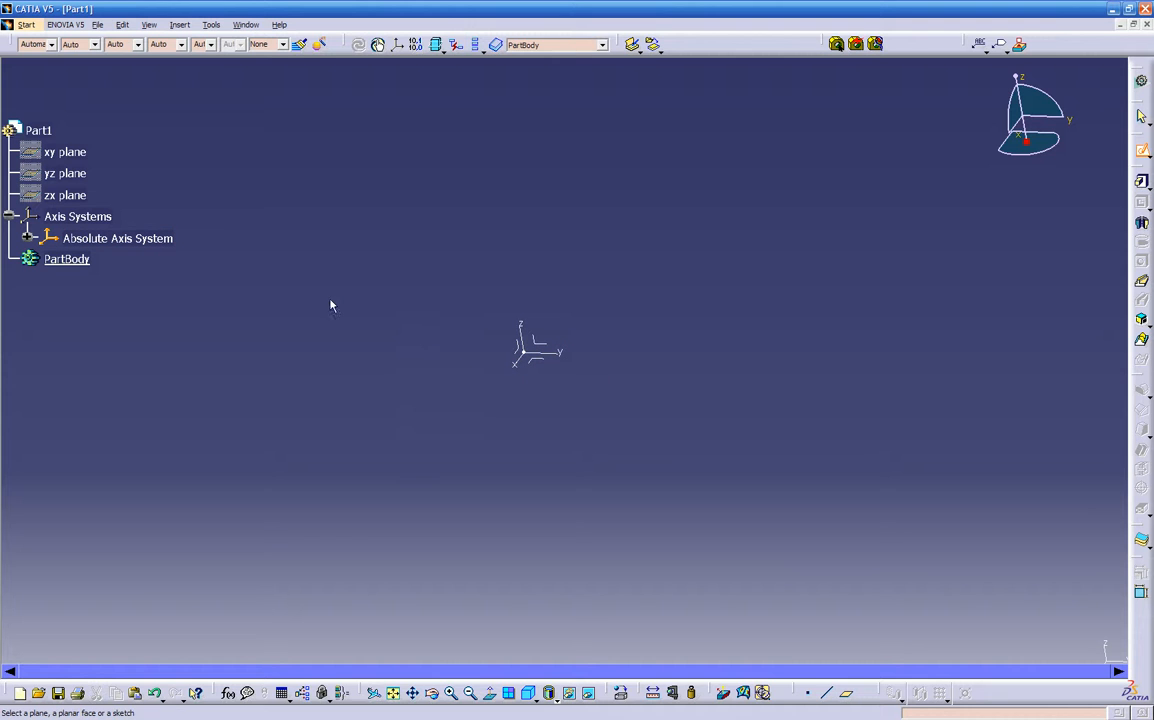
left_click(62, 154)
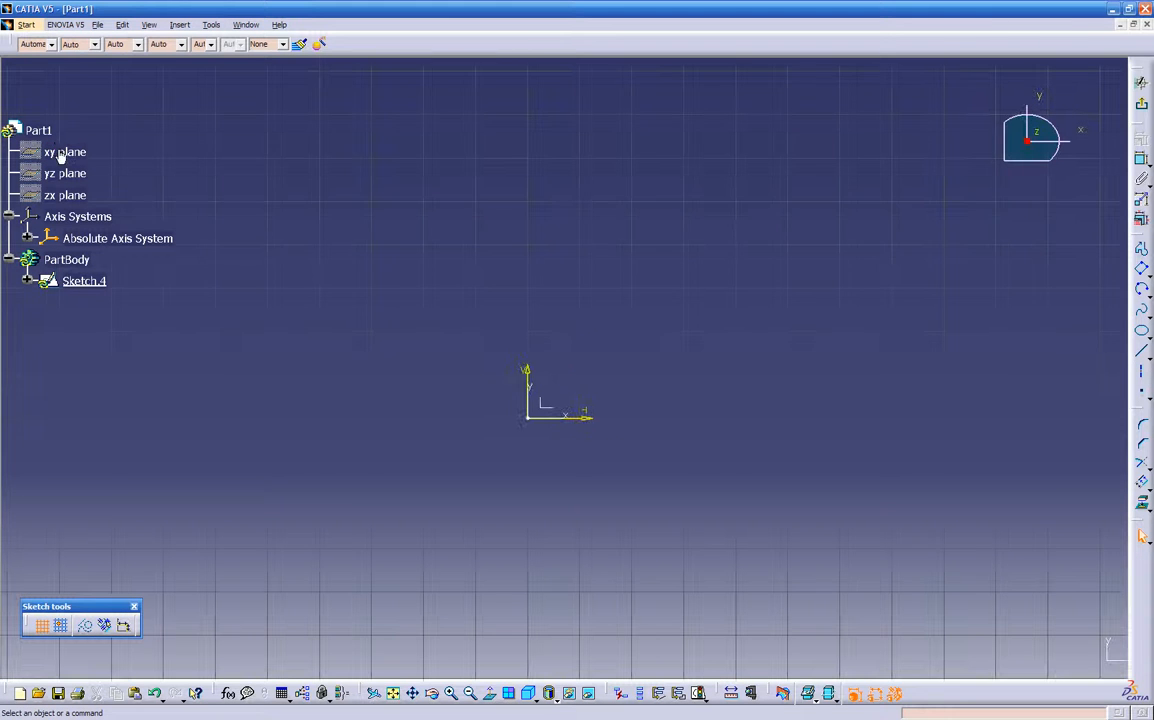
- Draw a two-corner rectangle in the sketch, above and to the right of the origin and clear of both axes
middle_click_drag(397, 494, 253, 533)
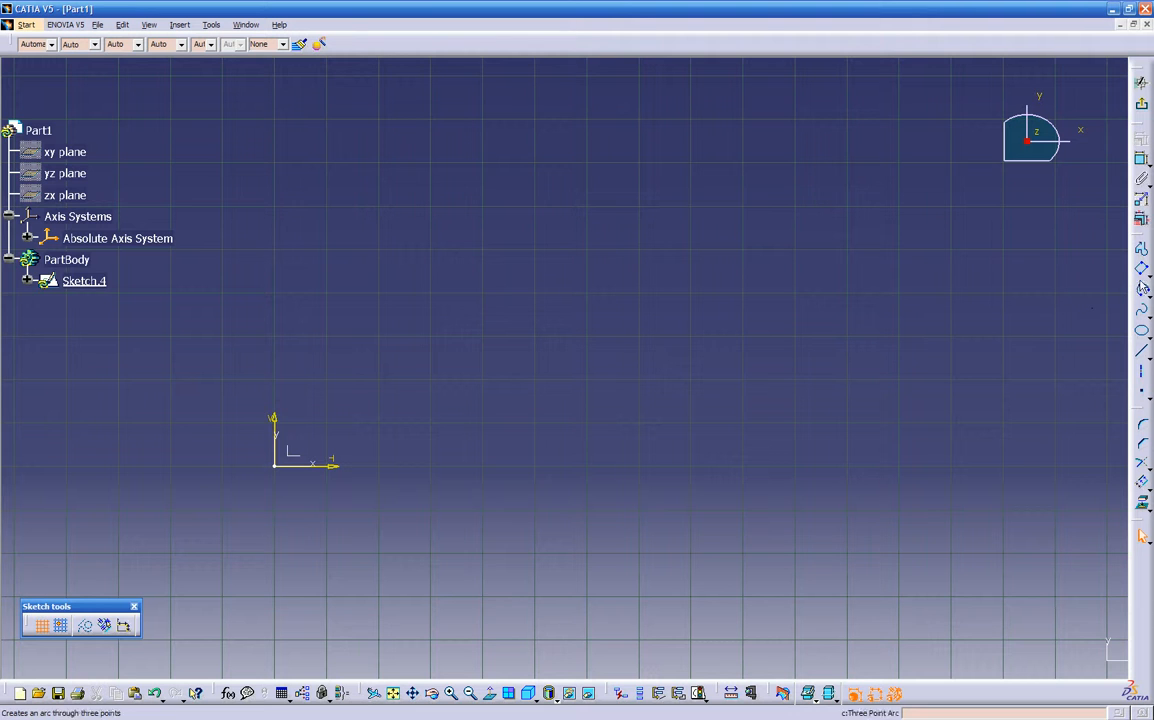
left_click(1144, 272)
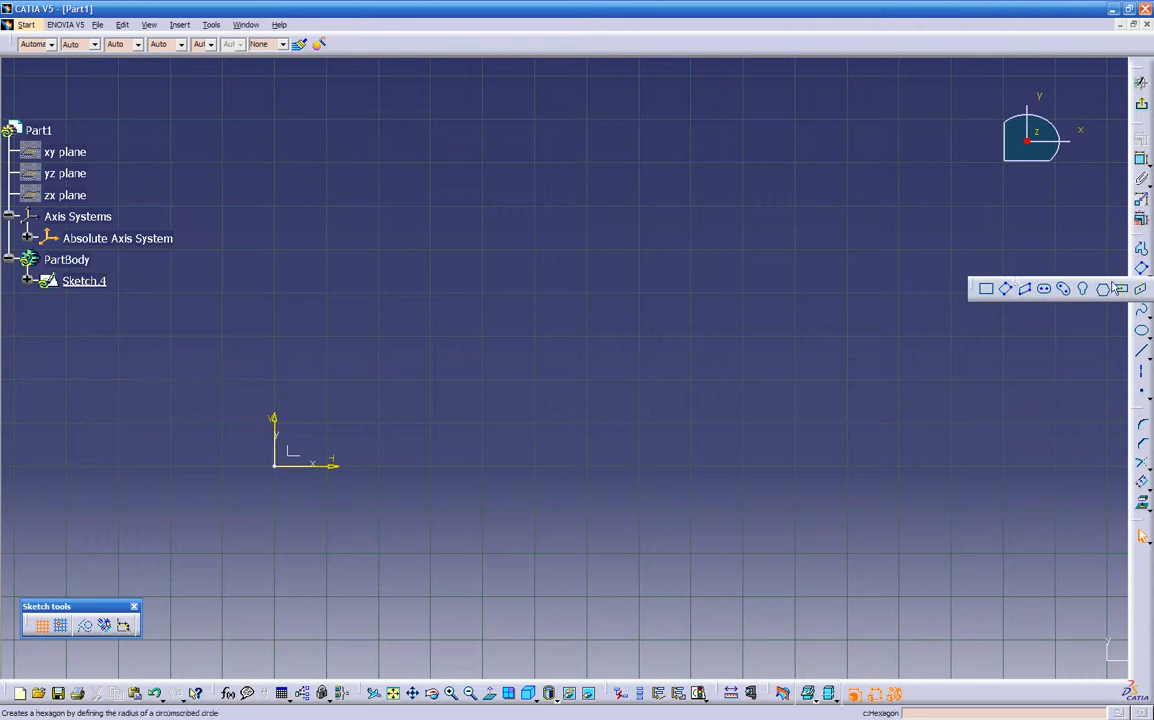
left_click(988, 290)
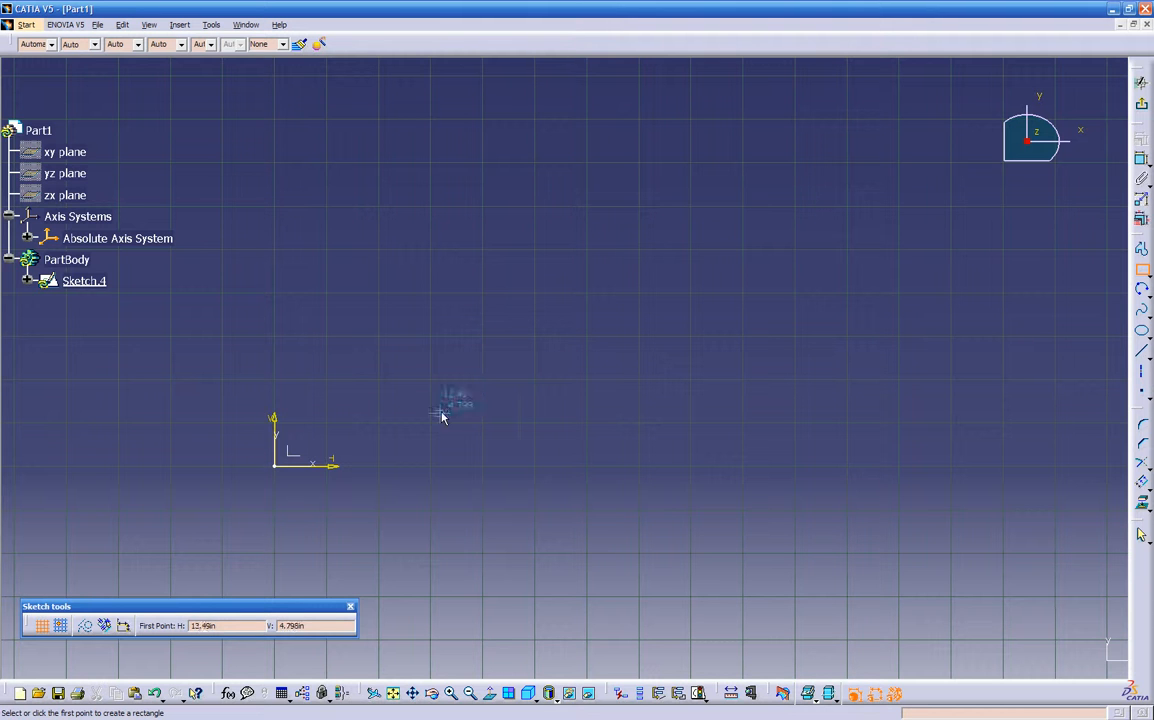
left_click(389, 418)
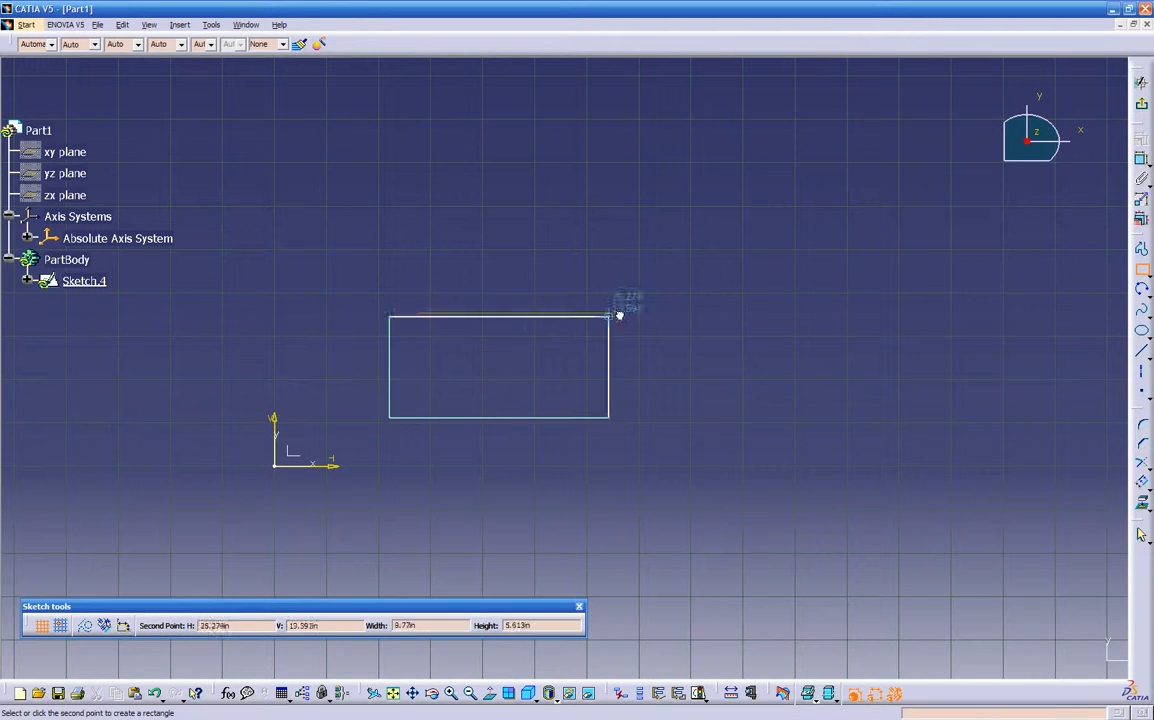
left_click(826, 227)
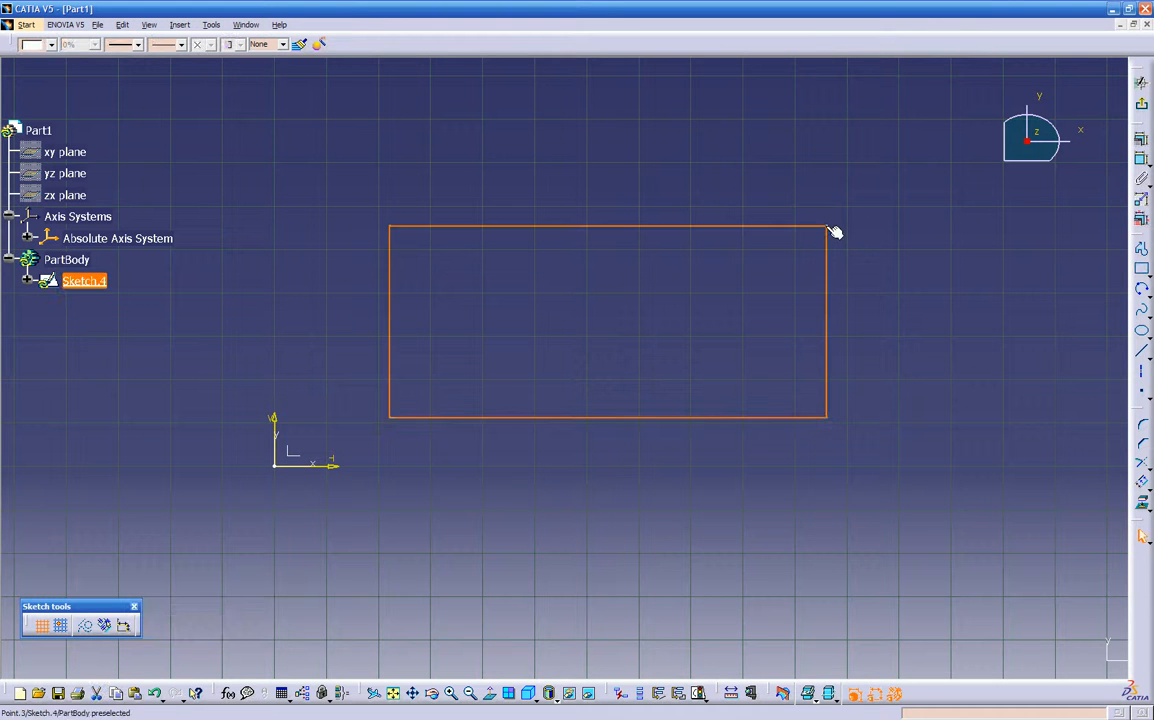
left_click(880, 254)
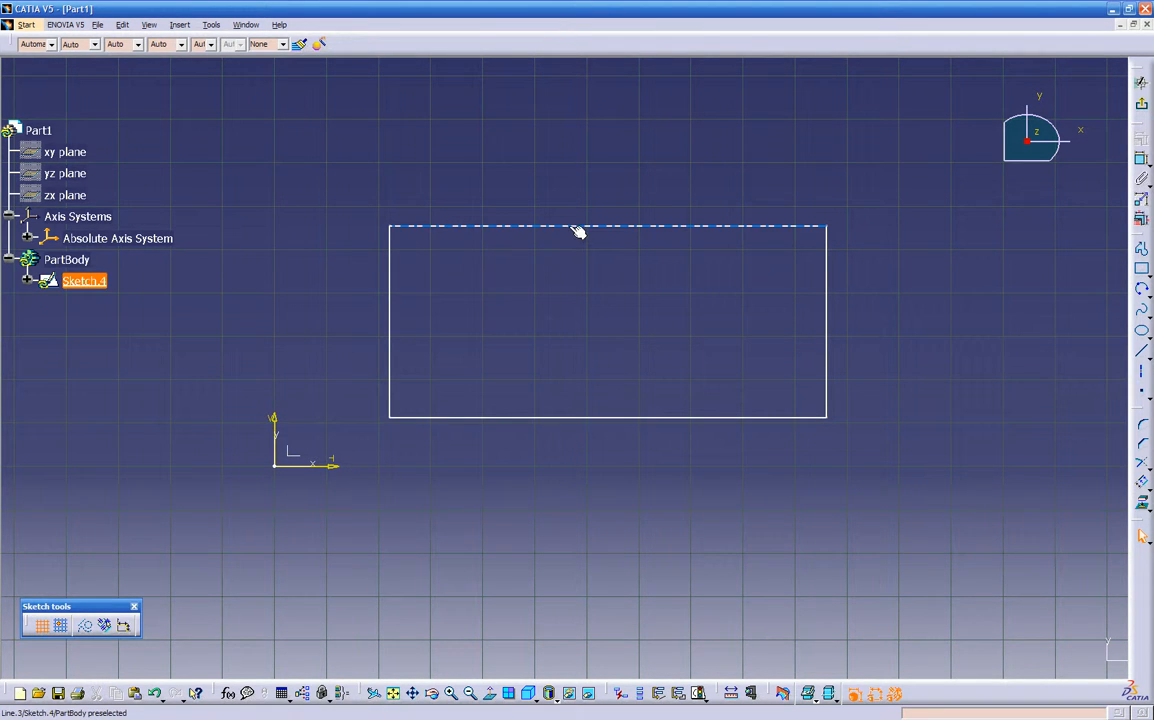
- Try reshaping the unconstrained rectangle by moving its bottom edge and lower-right corner, and undo both changes
mouse_move(600, 418)
left_mouse_down()
mouse_move(600, 438)
mouse_move(656, 469)
mouse_move(796, 396)
mouse_move(899, 314)
mouse_move(587, 427)
mouse_move(394, 316)
mouse_move(544, 417)
mouse_move(842, 381)
mouse_move(680, 392)
mouse_move(420, 344)
left_mouse_up()
left_click(688, 411)
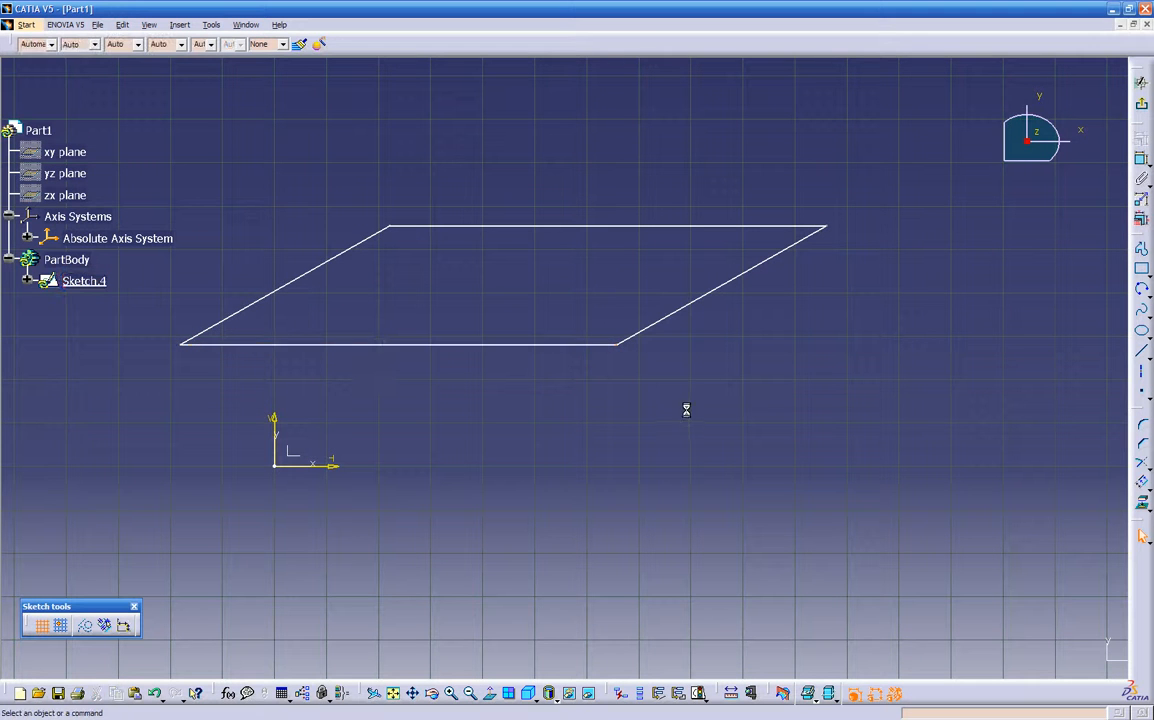
left_click_drag(619, 346, 695, 442)
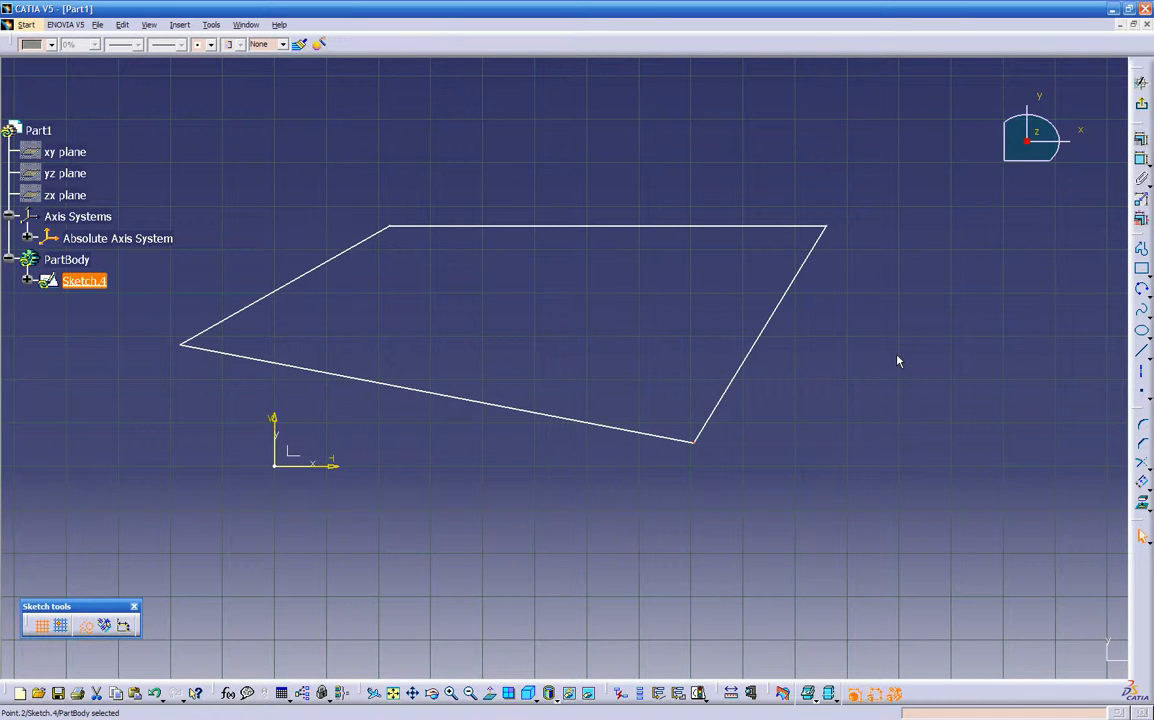
key("ctrl+z")
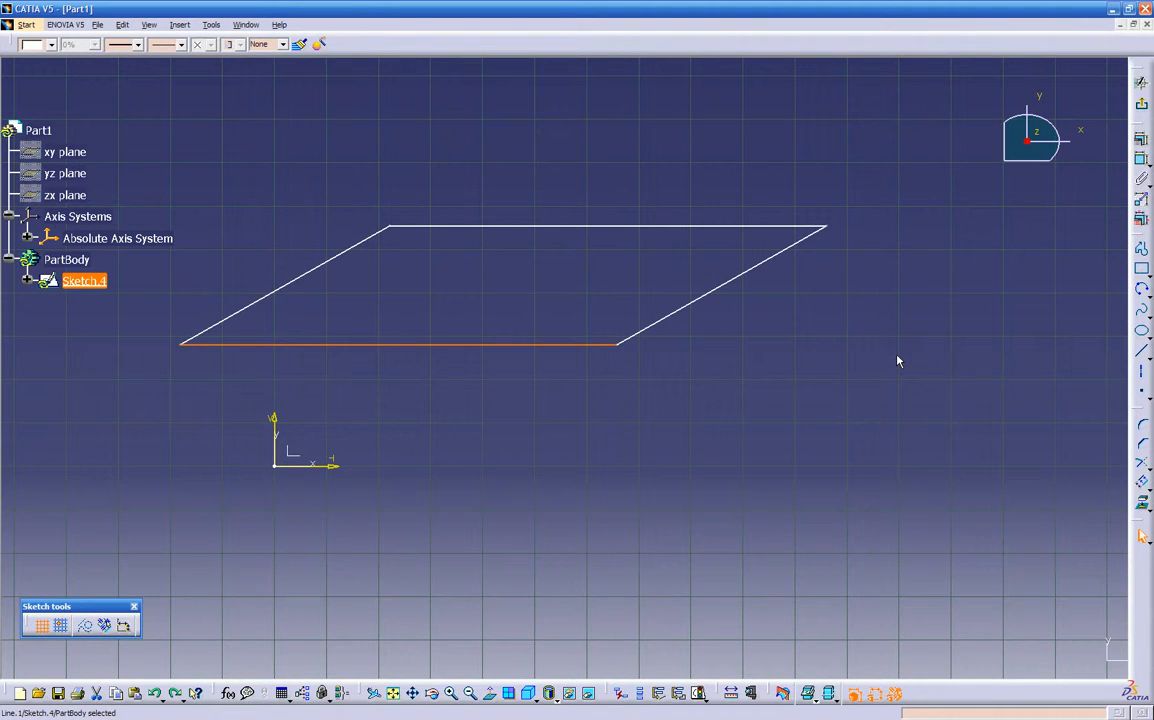
key("ctrl+z")
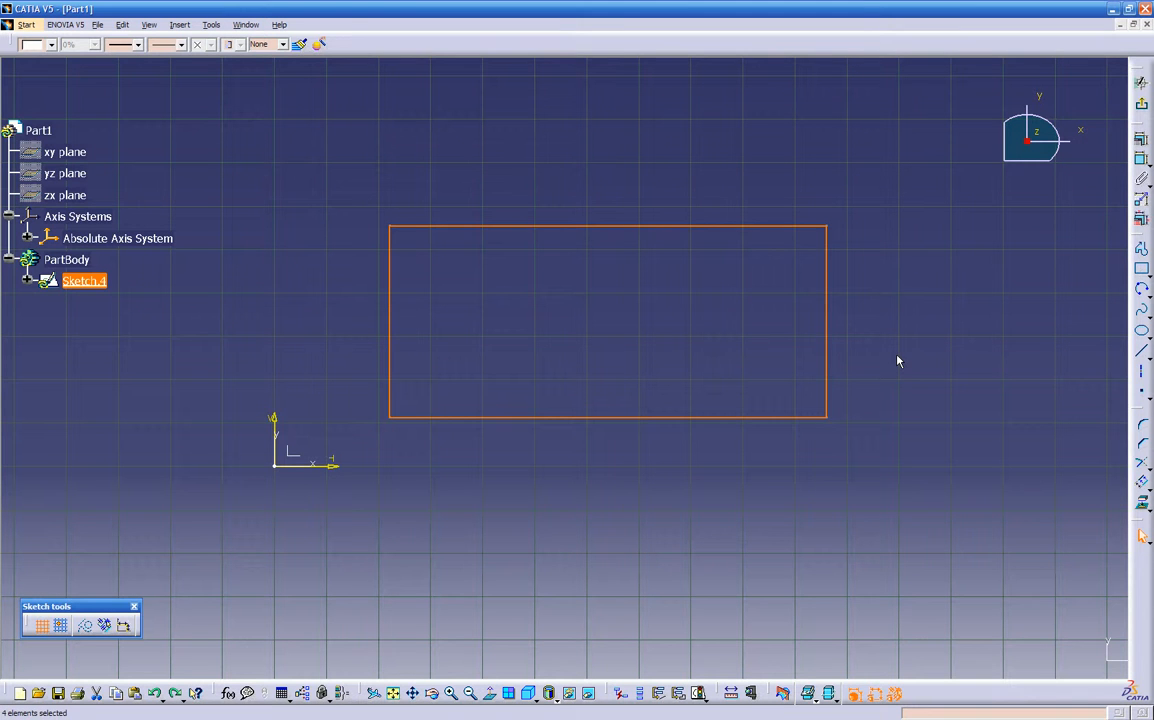
left_click(897, 361)
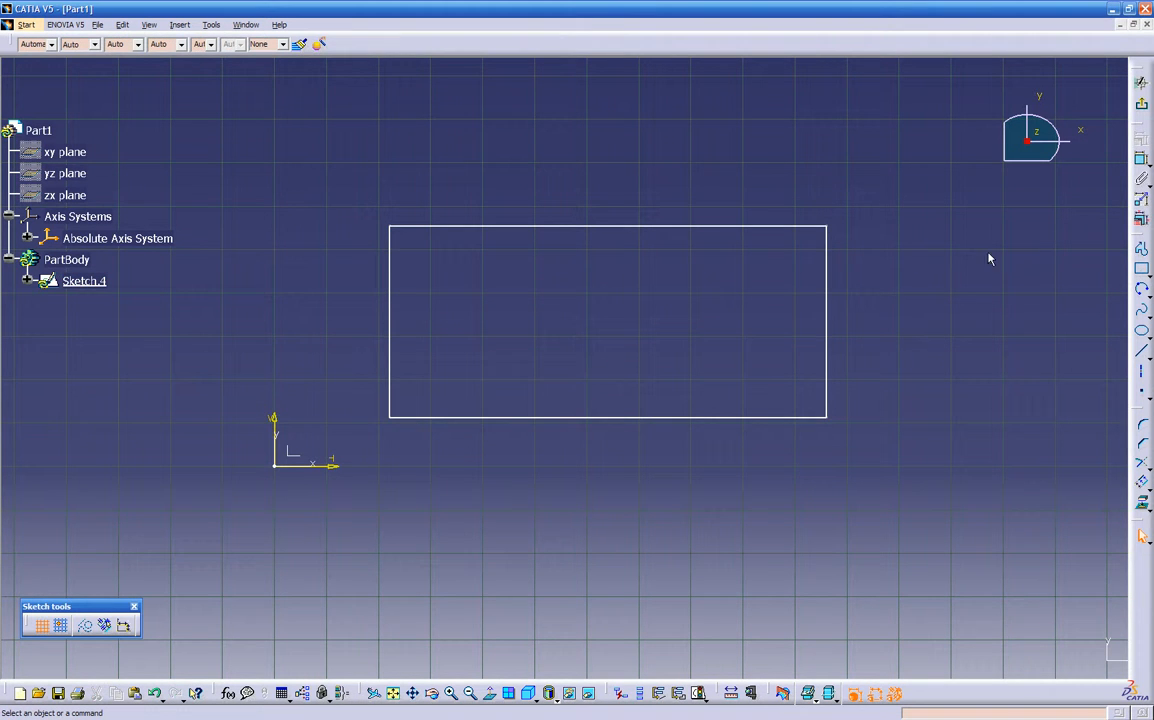
- Dimension the rectangle's width between its two vertical edges, placing the dimension above the top edge
left_click(1142, 162)
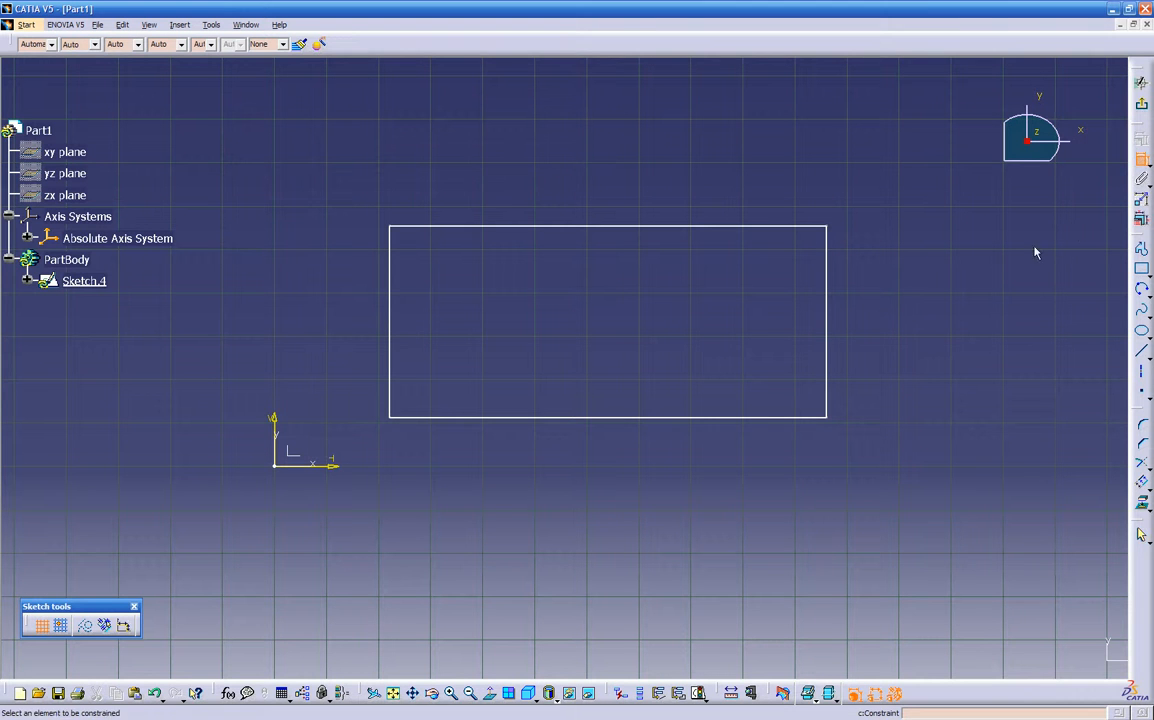
left_click(829, 310)
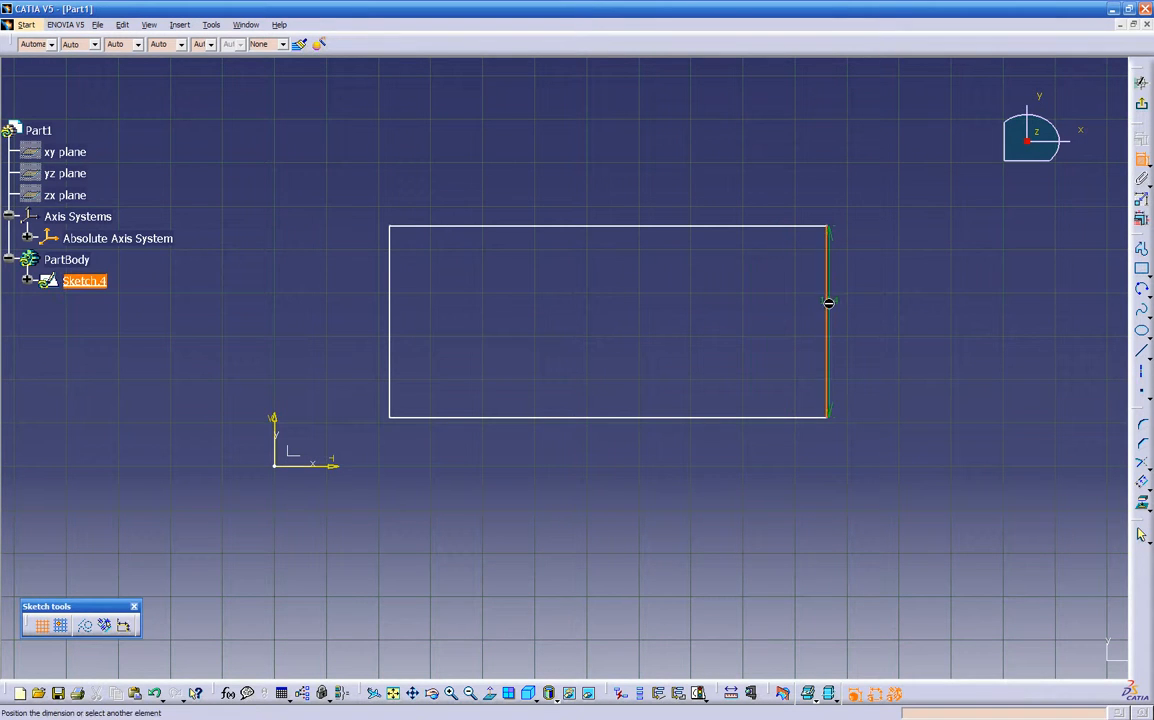
left_click(391, 304)
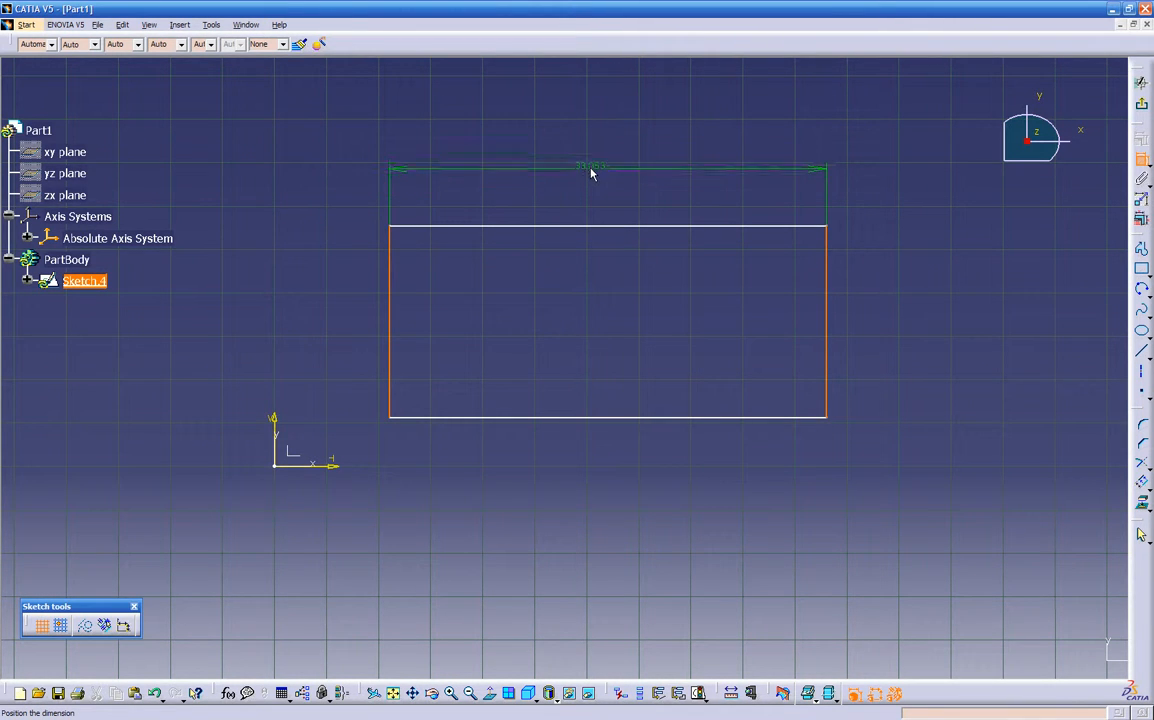
left_click(590, 167)
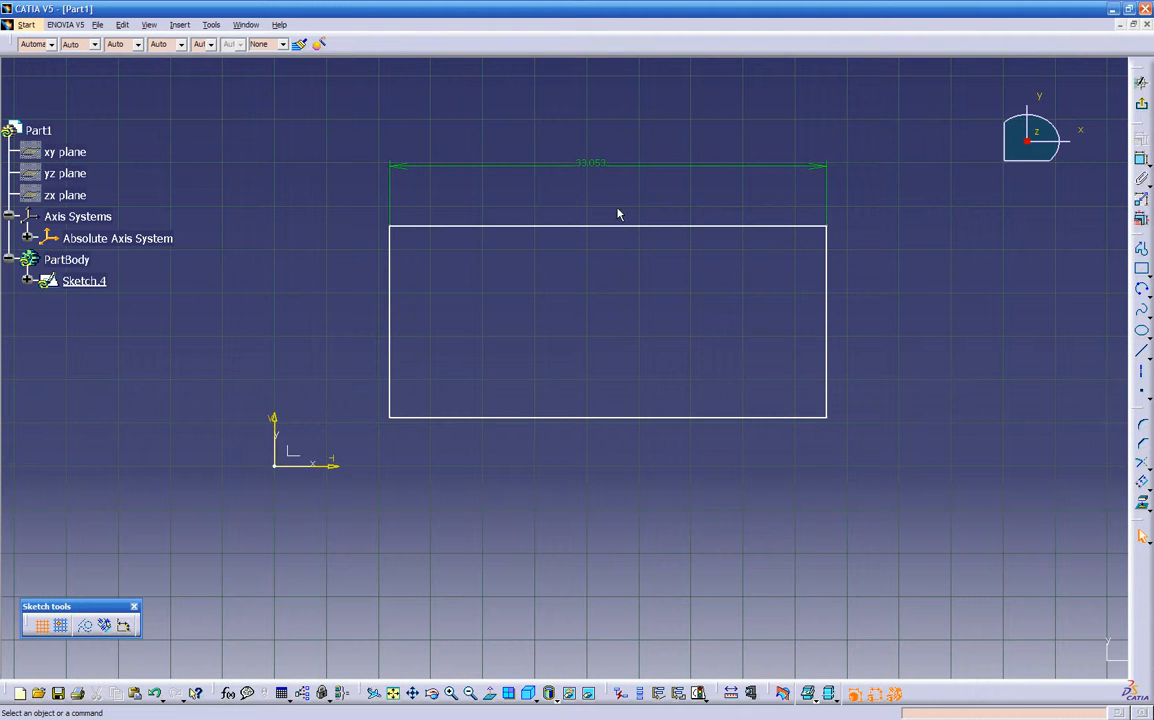
- Dimension the rectangle's height between its top and bottom edges, placing the dimension beside the right edge
left_click(1141, 161)
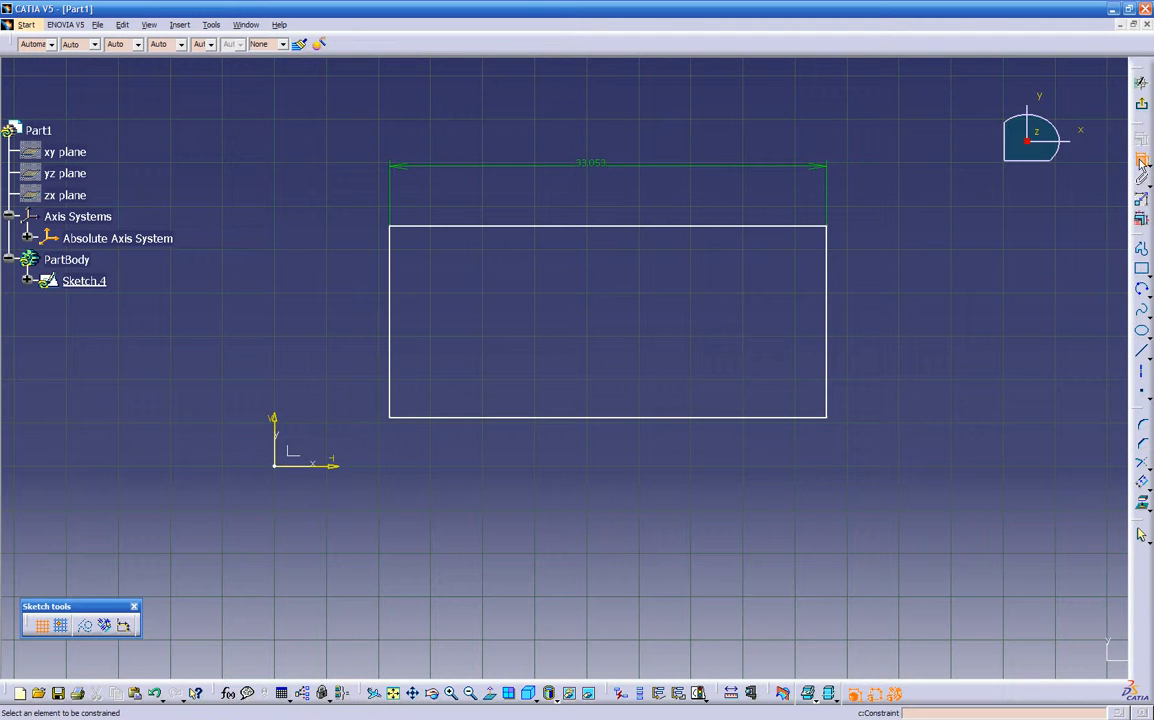
left_click(779, 228)
left_click(772, 420)
left_click(924, 331)
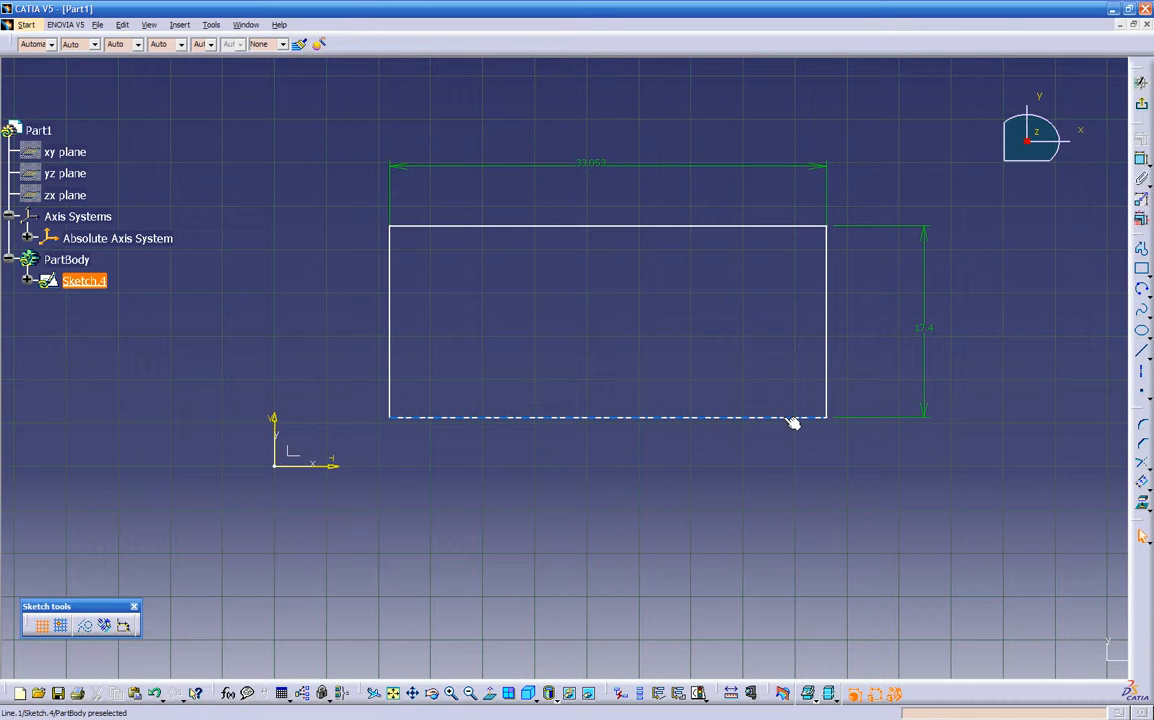
- Reposition the dimensioned rectangle by its bottom edge, undoing the skew made by moving its lower-left corner
left_click_drag(792, 423, 887, 385)
left_click(497, 383)
left_click_drag(497, 383, 585, 376)
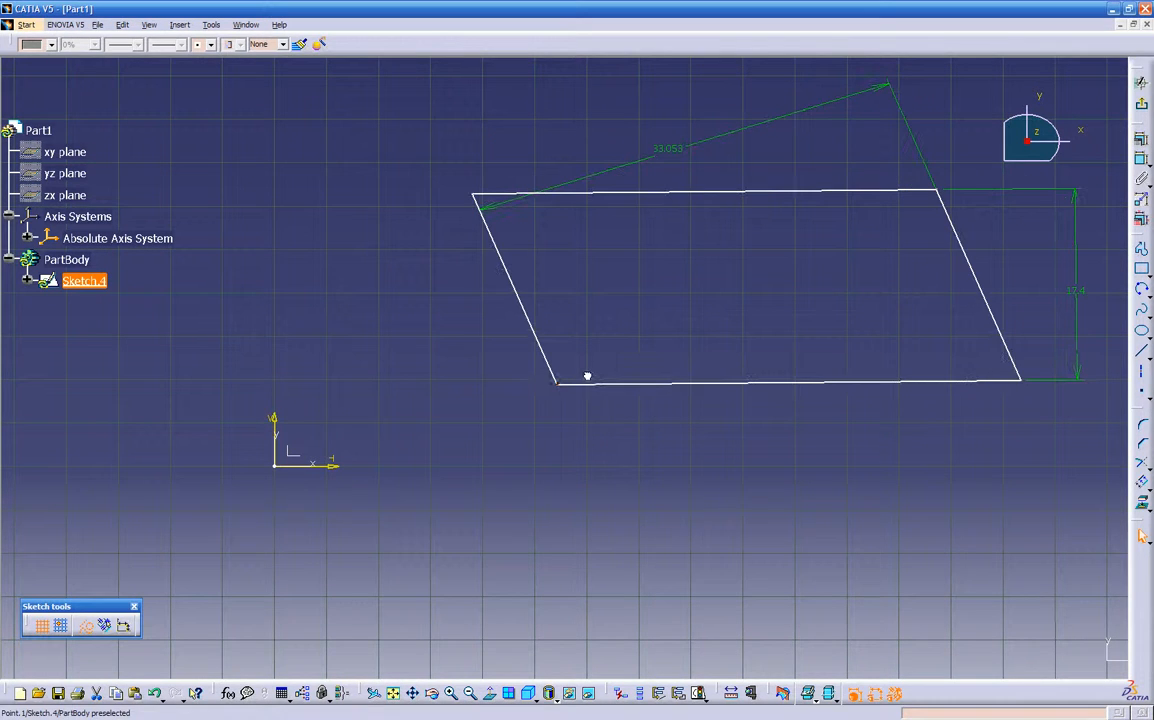
key("ctrl+z")
left_click(528, 453)
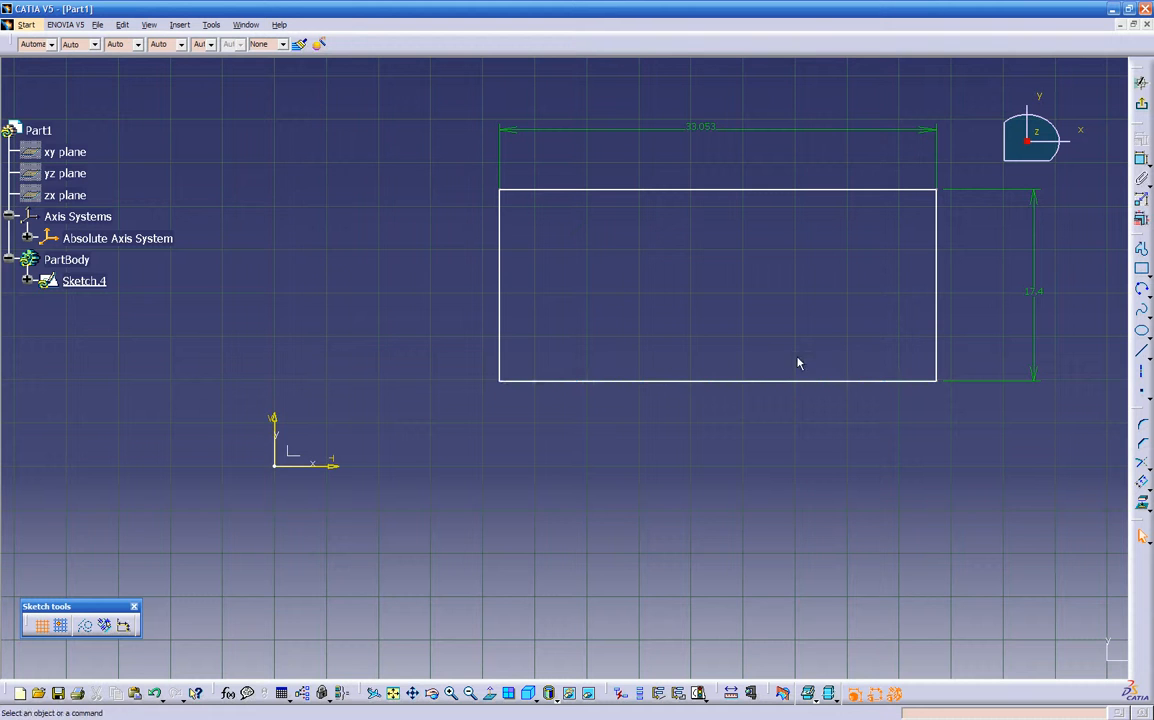
left_click_drag(773, 386, 698, 379)
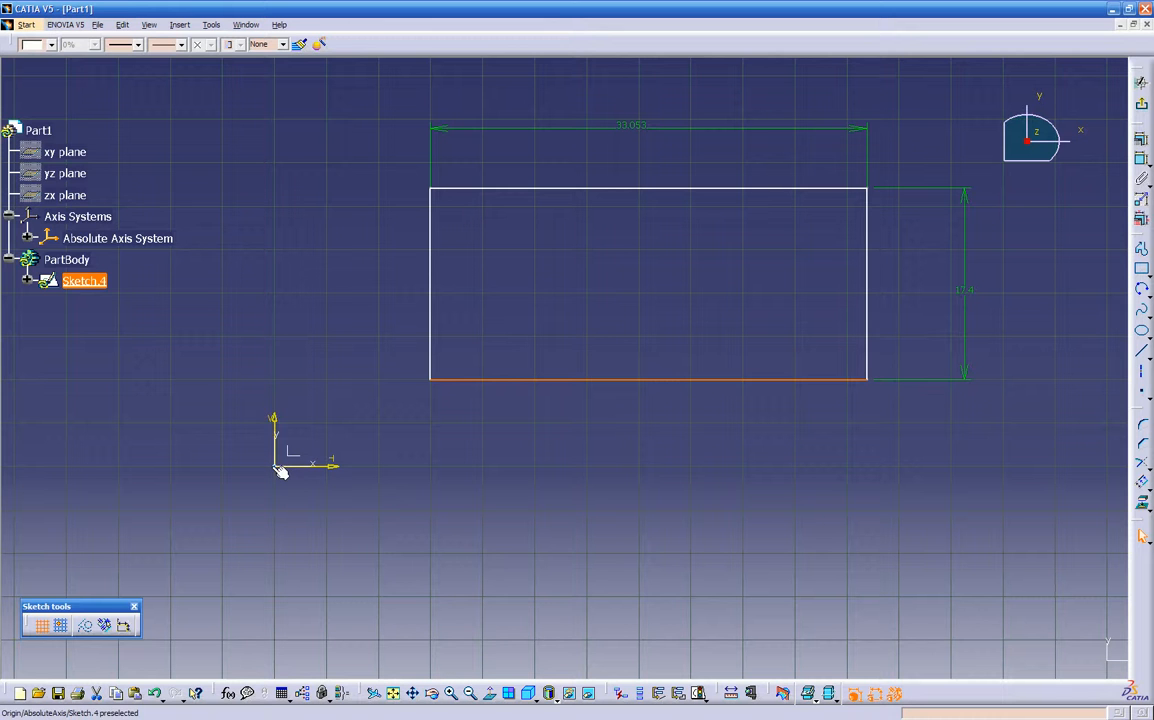
left_click_drag(553, 380, 642, 376)
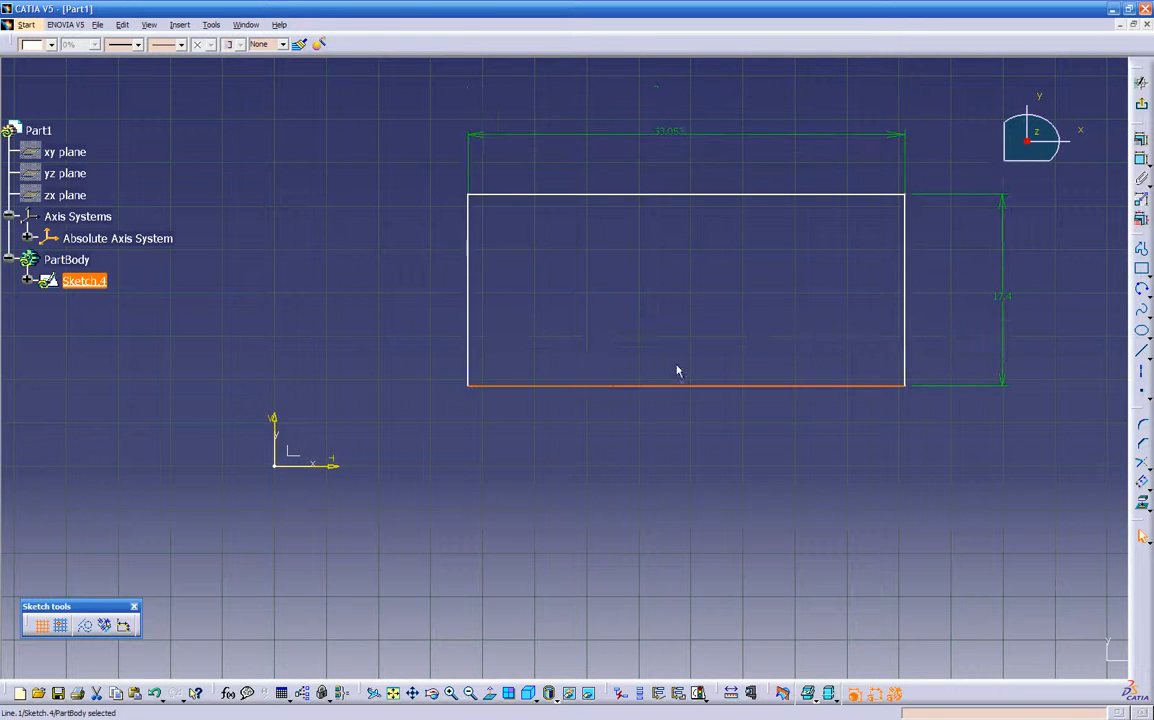
left_click(1141, 160)
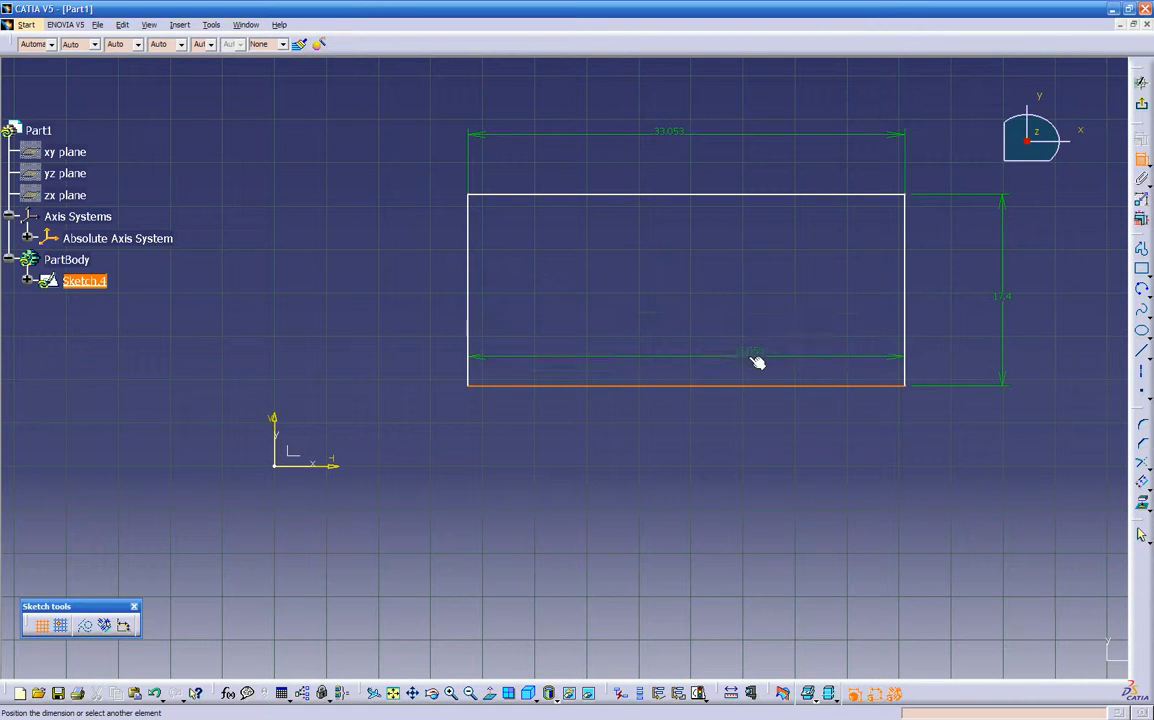
key("Escape")
left_click(744, 422)
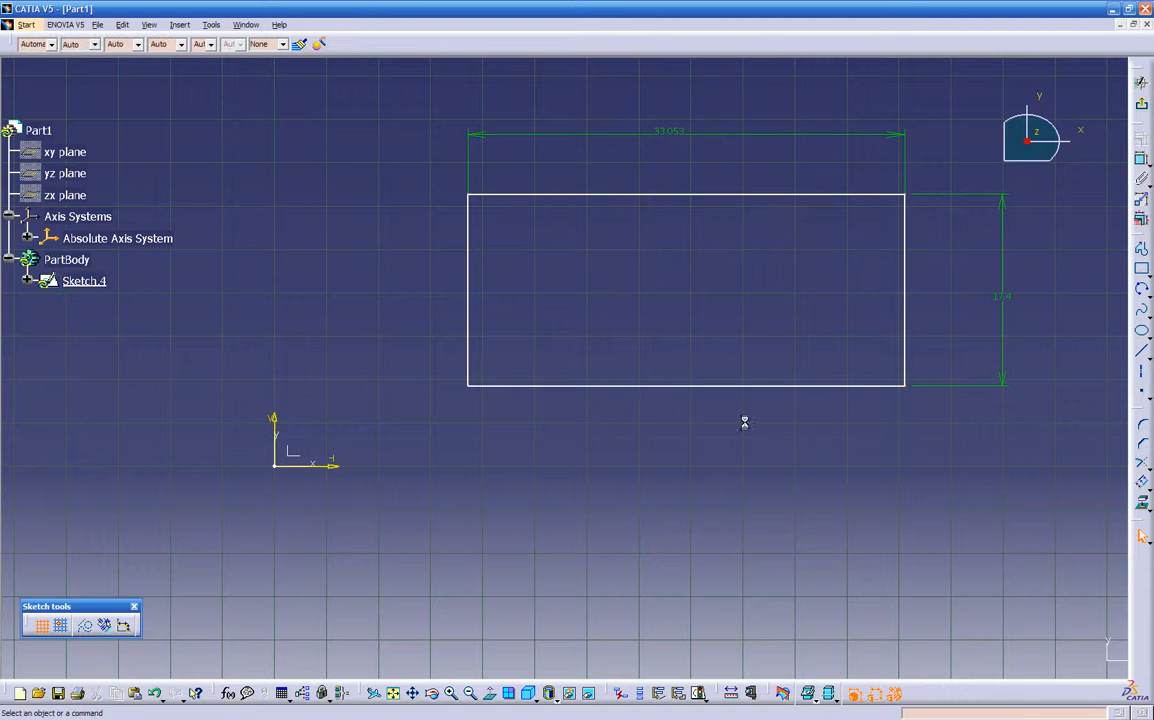
- Constrain the rectangle's bottom edge to be coincident with the sketch's horizontal axis
left_click(1141, 160)
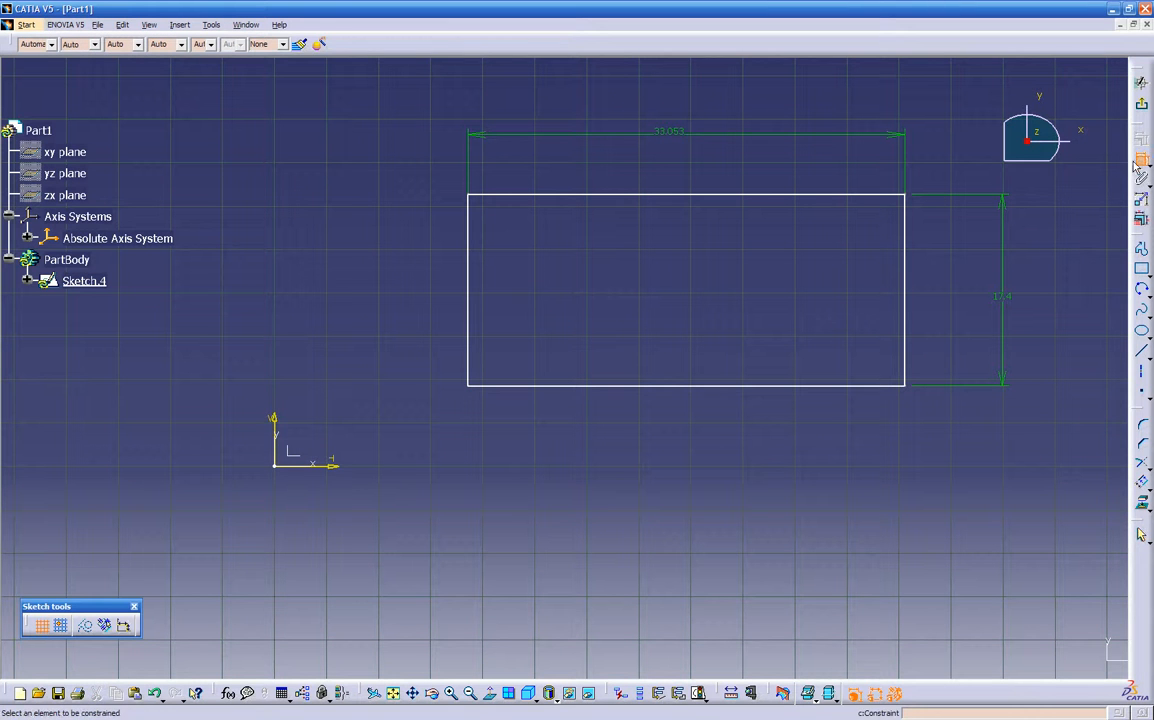
left_click(800, 386)
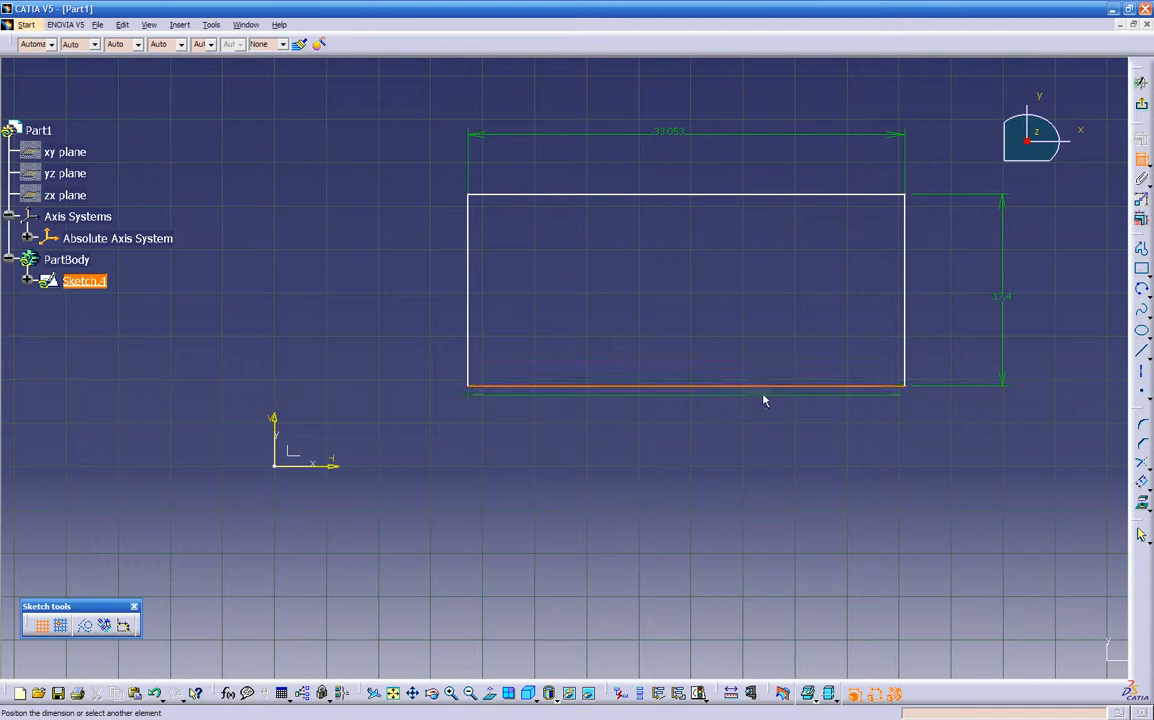
left_click(334, 468)
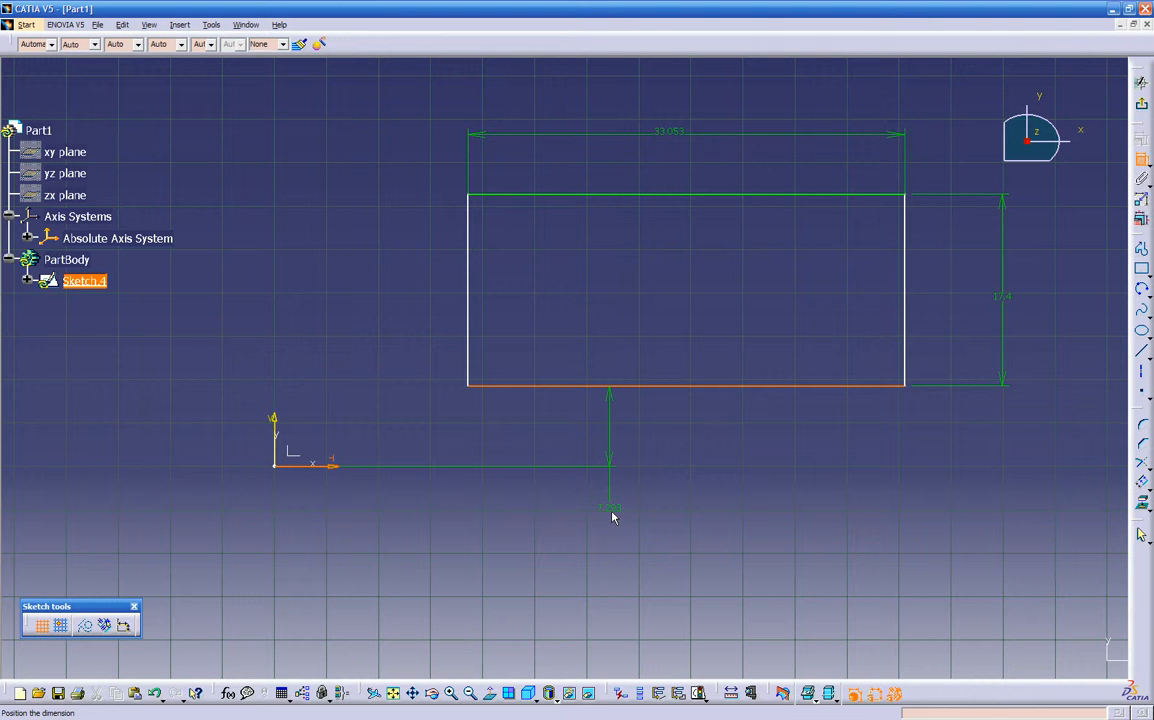
right_click(613, 537)
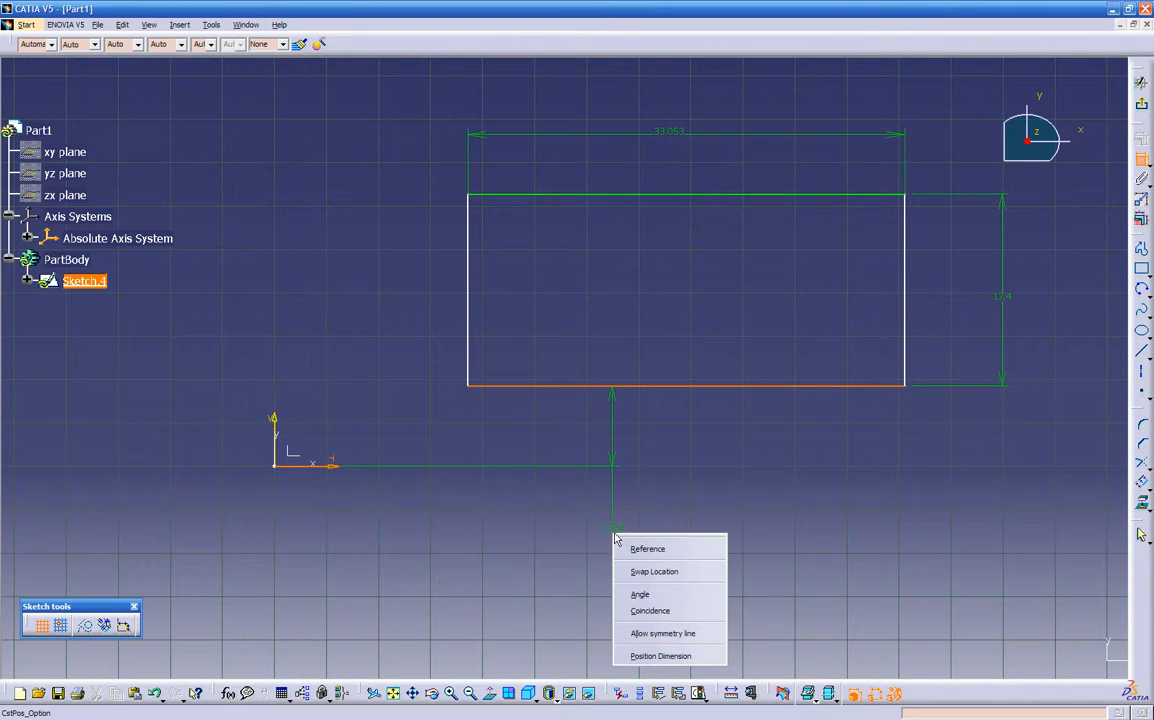
left_click(672, 612)
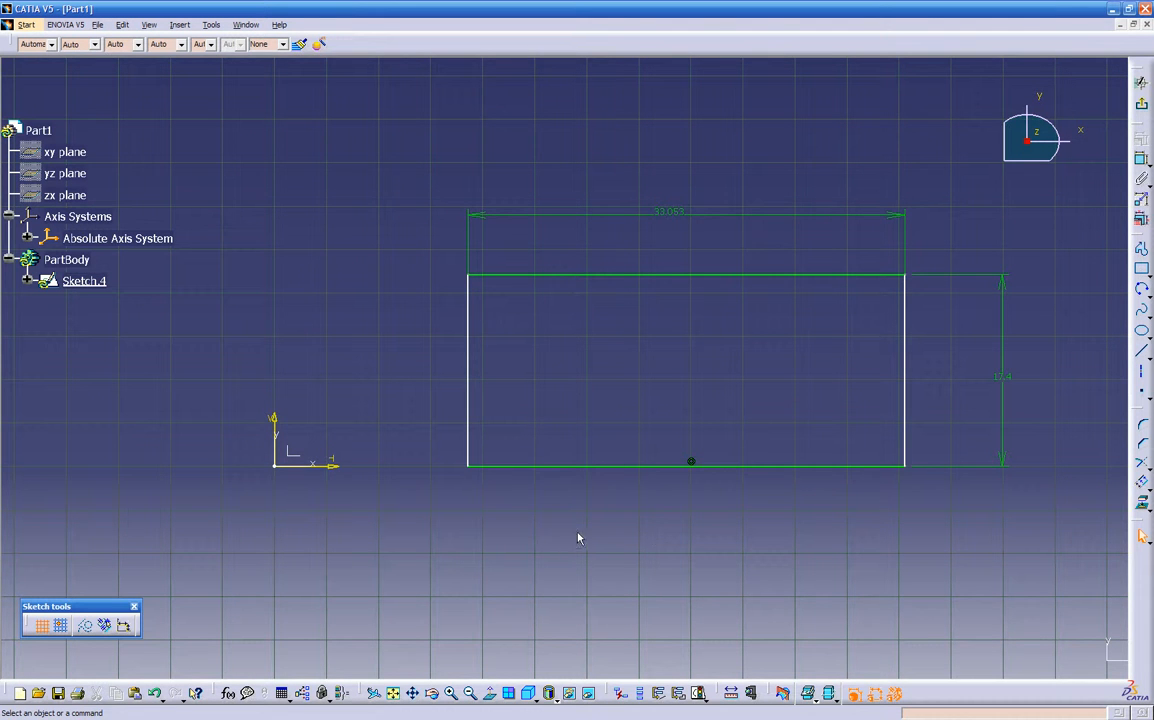
- Test the coincidence by moving the rectangle's bottom edge, shifting the rectangle slightly along the horizontal axis
mouse_move(654, 533)
middle_mouse_down()
mouse_move(580, 515)
mouse_move(639, 500)
mouse_move(594, 496)
middle_mouse_up()
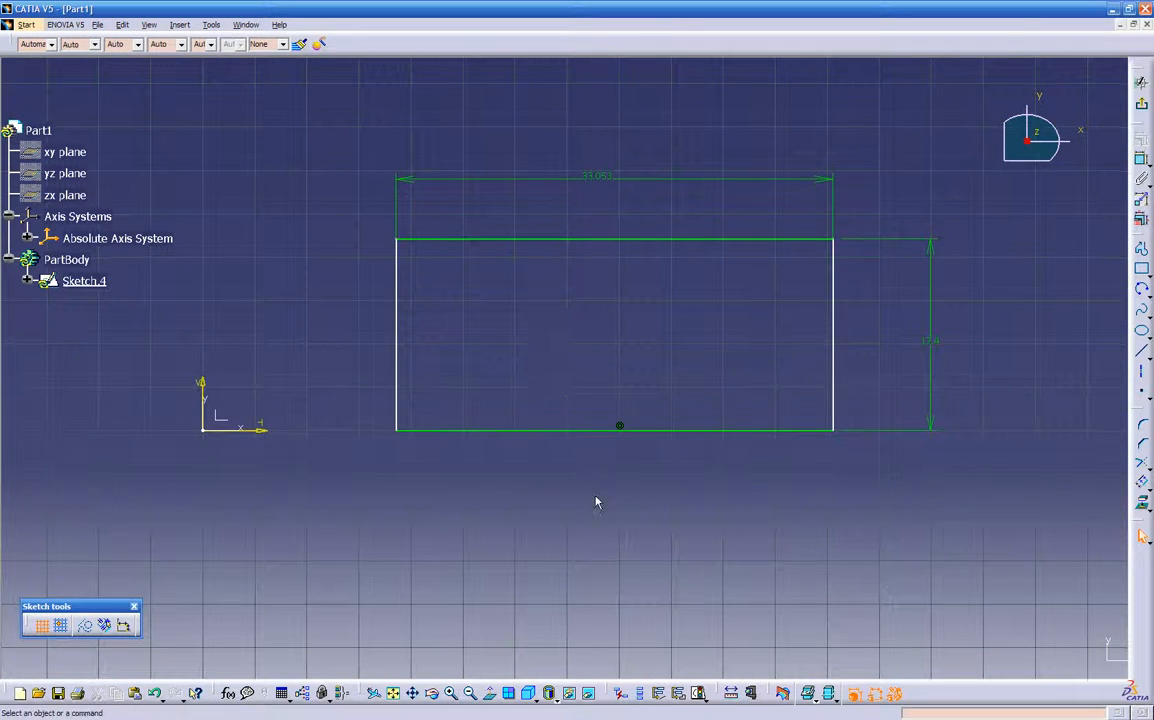
mouse_move(587, 433)
left_mouse_down()
mouse_move(657, 430)
mouse_move(541, 428)
mouse_move(701, 378)
mouse_move(616, 399)
mouse_move(795, 430)
mouse_move(453, 435)
mouse_move(688, 452)
mouse_move(652, 453)
mouse_move(667, 404)
mouse_move(623, 353)
mouse_move(615, 514)
mouse_move(595, 411)
mouse_move(595, 317)
mouse_move(584, 453)
left_mouse_up()
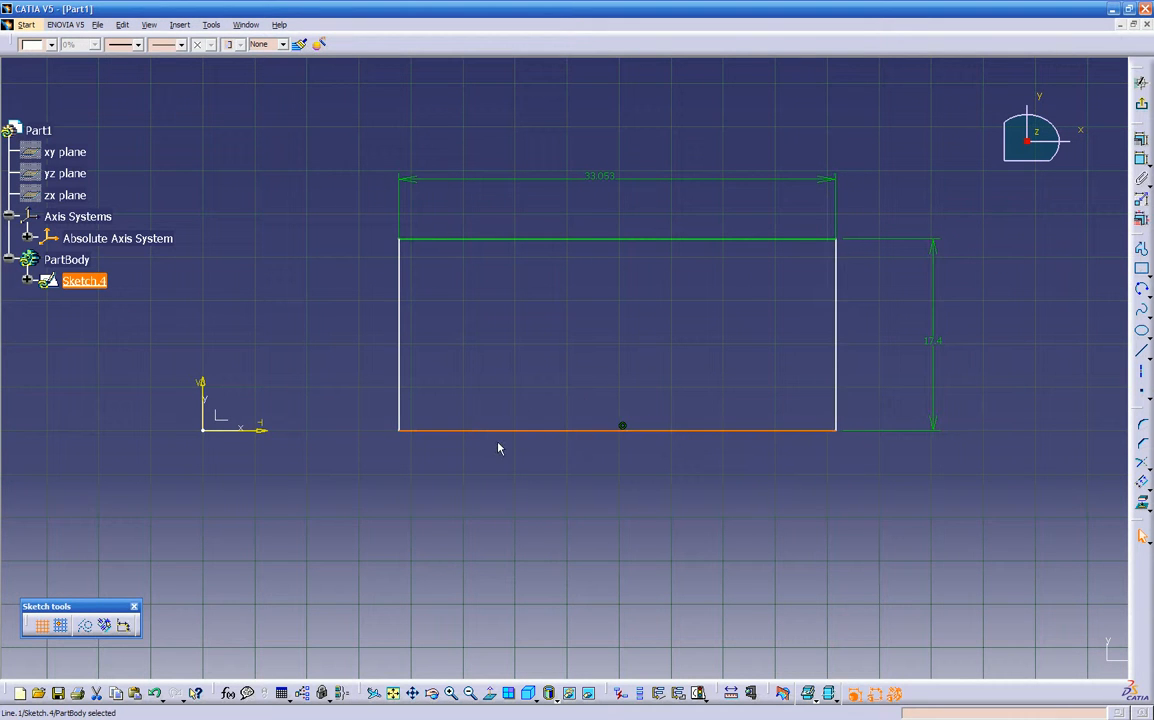
mouse_move(360, 484)
middle_mouse_down()
mouse_move(489, 492)
mouse_move(459, 477)
middle_mouse_up()
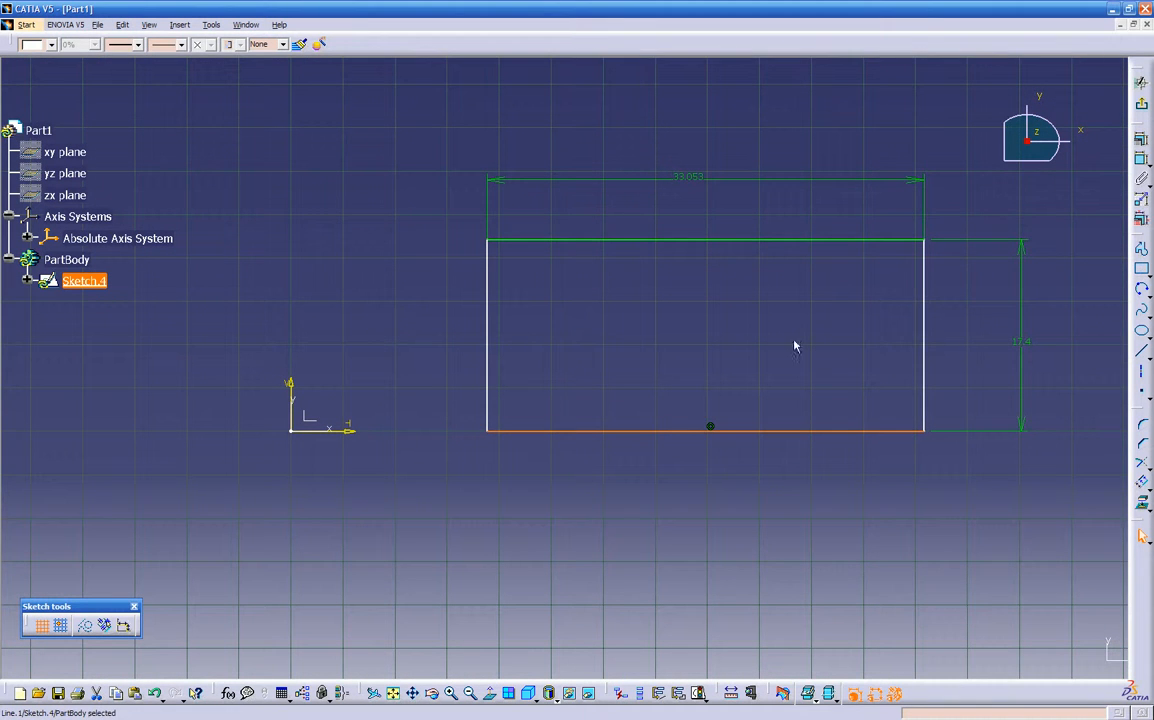
left_click(1143, 161)
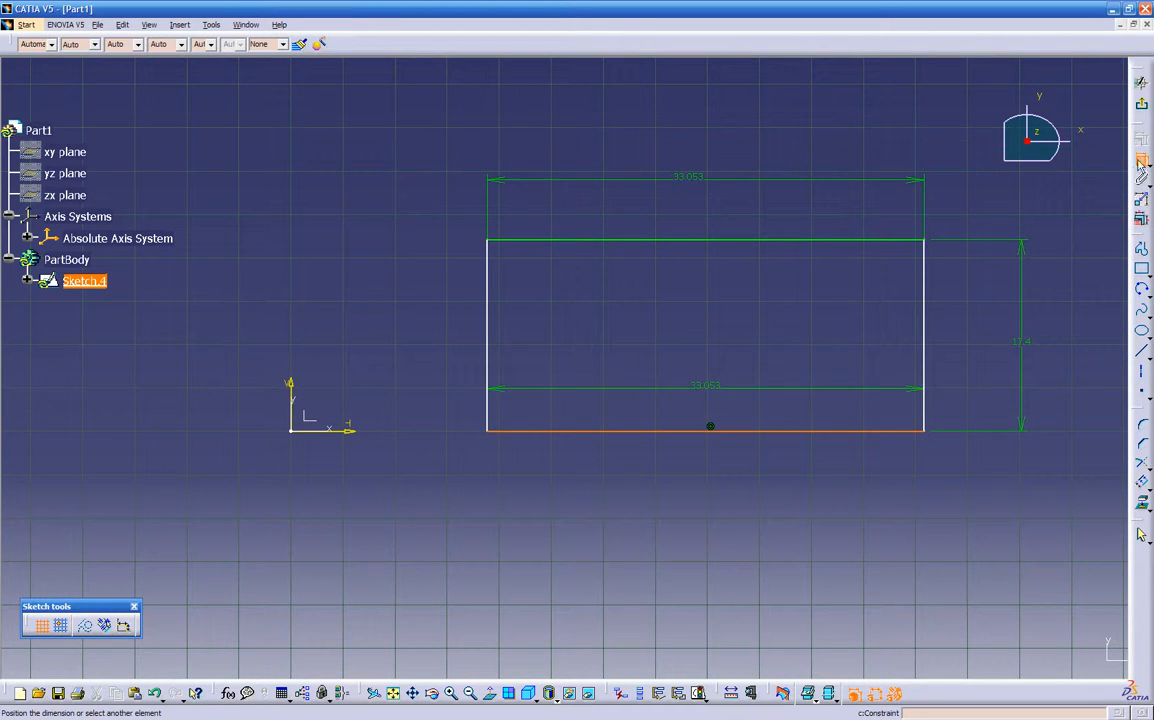
left_click(745, 241)
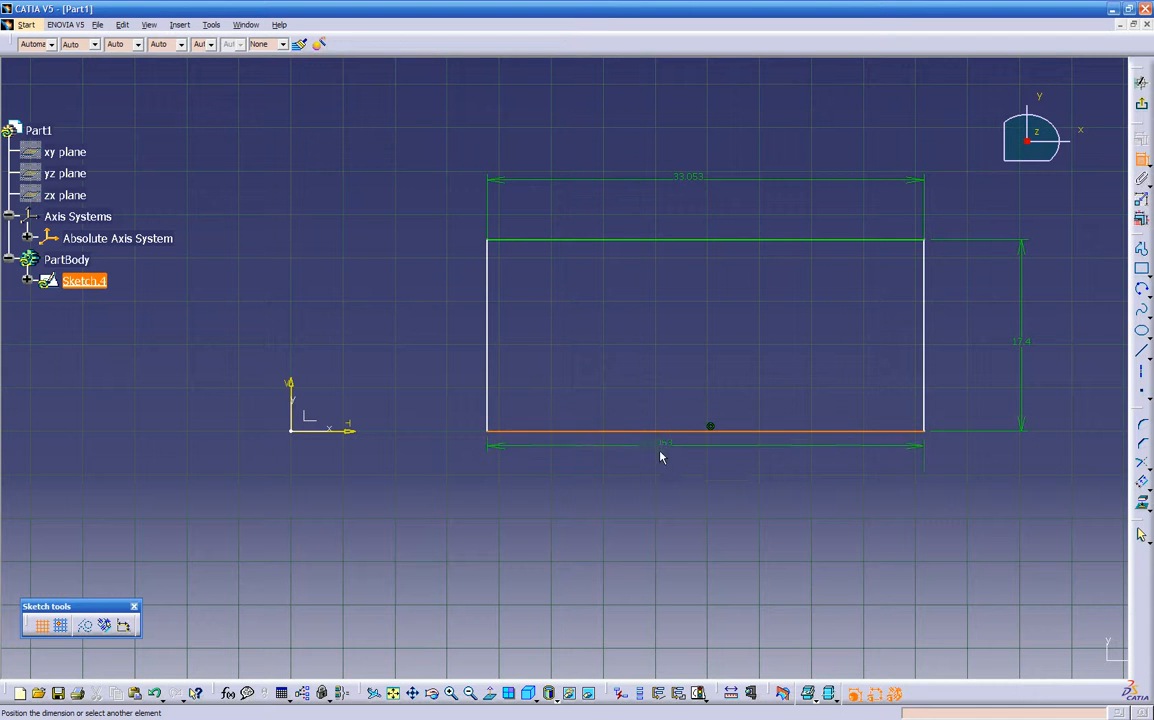
key("Escape")
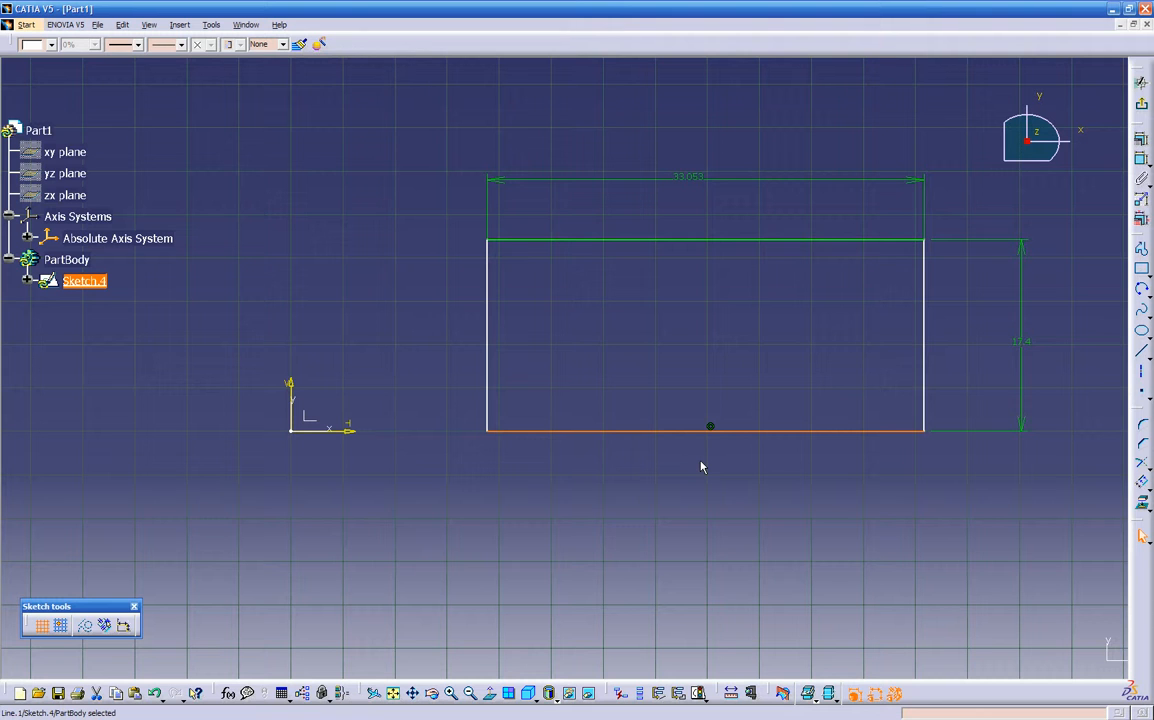
key("Escape")
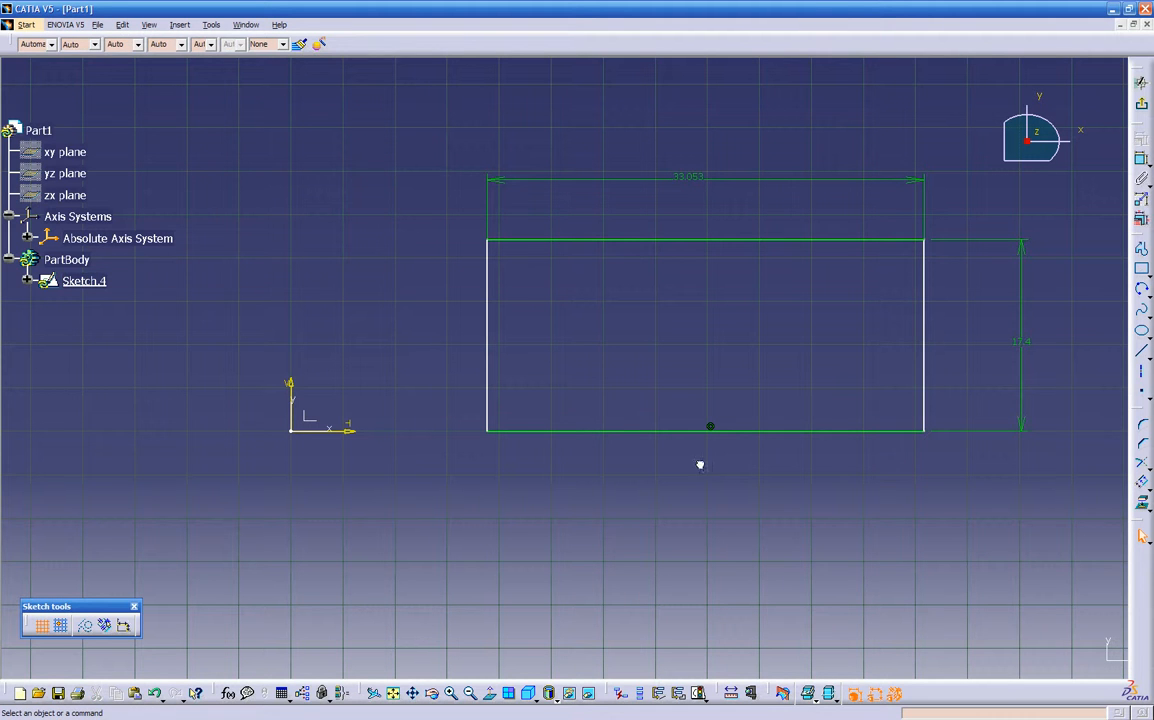
left_click(692, 430)
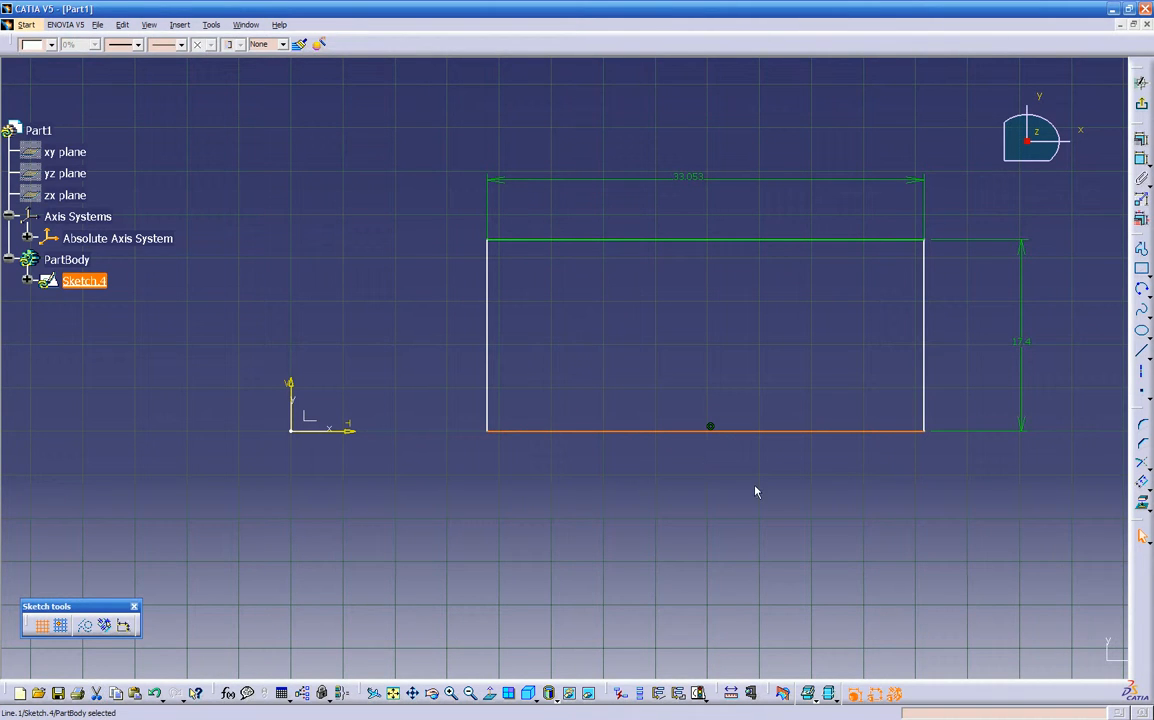
key("Escape")
left_click(697, 432)
left_click(705, 484)
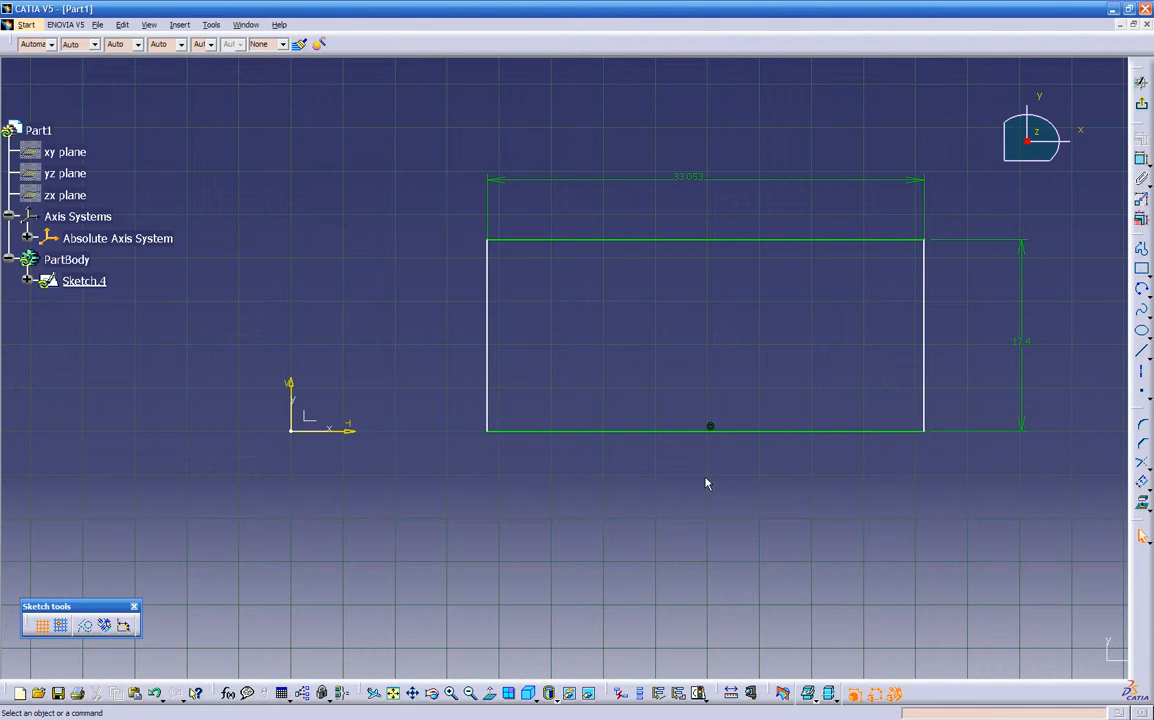
- Dimension the horizontal distance from the sketch's vertical axis to the rectangle's left edge and set it to 30 in
left_click(1141, 160)
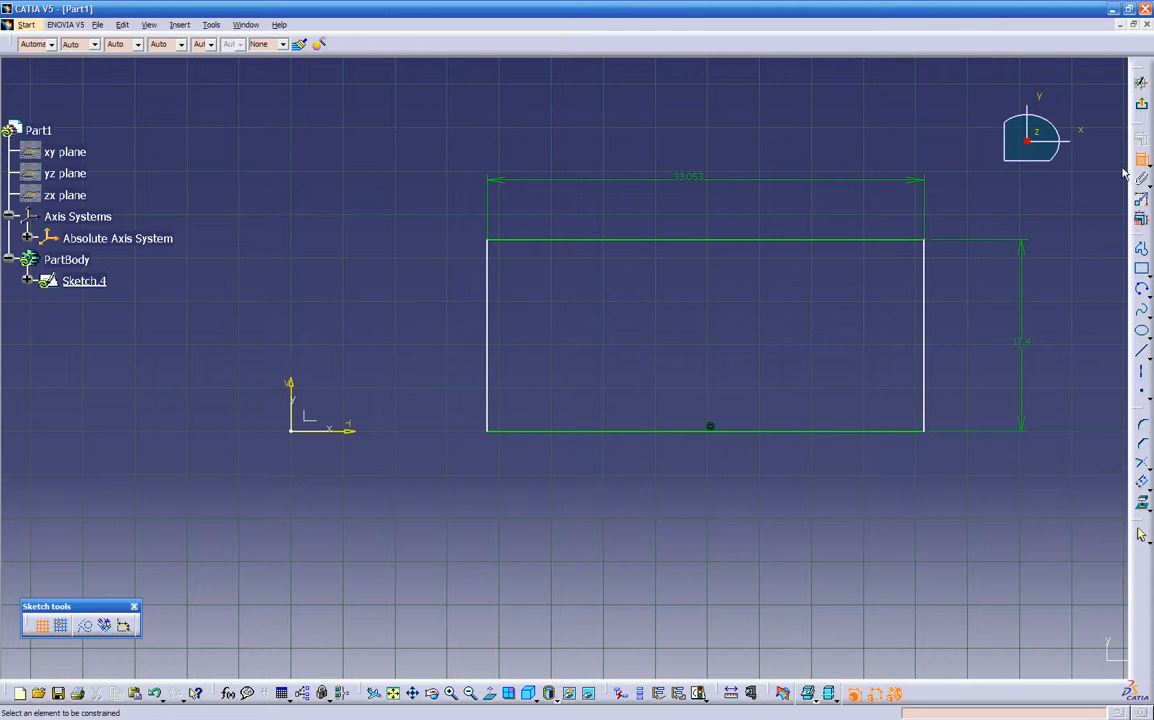
left_click(488, 340)
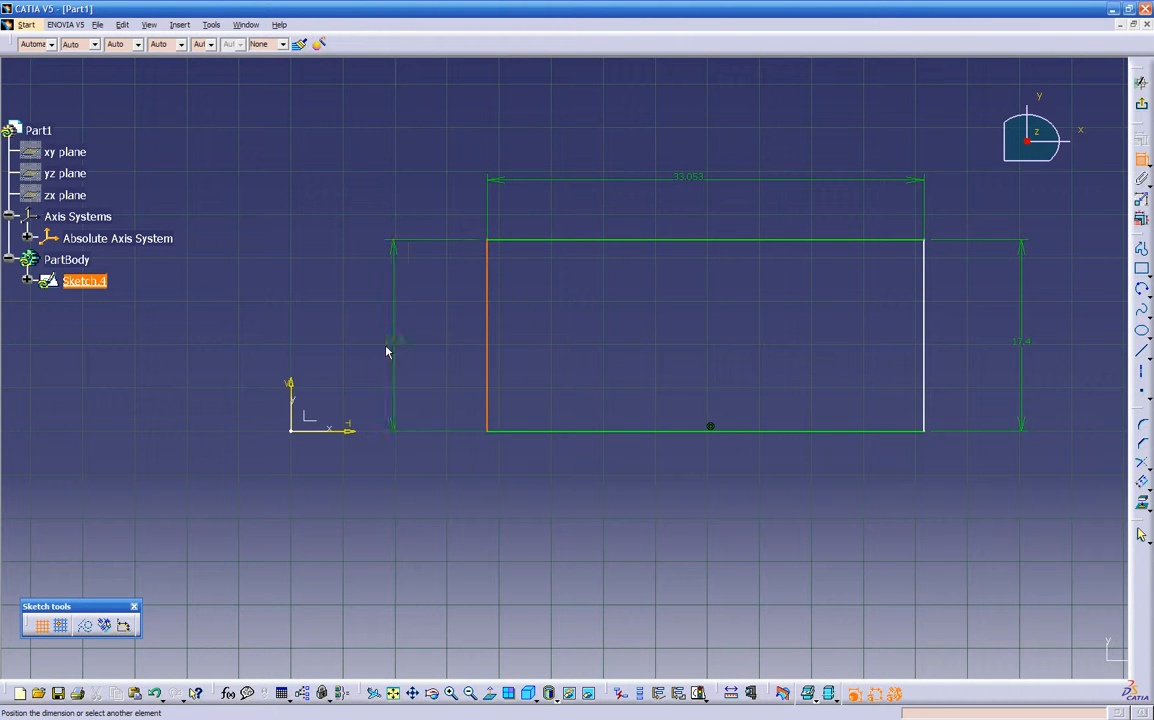
left_click(294, 386)
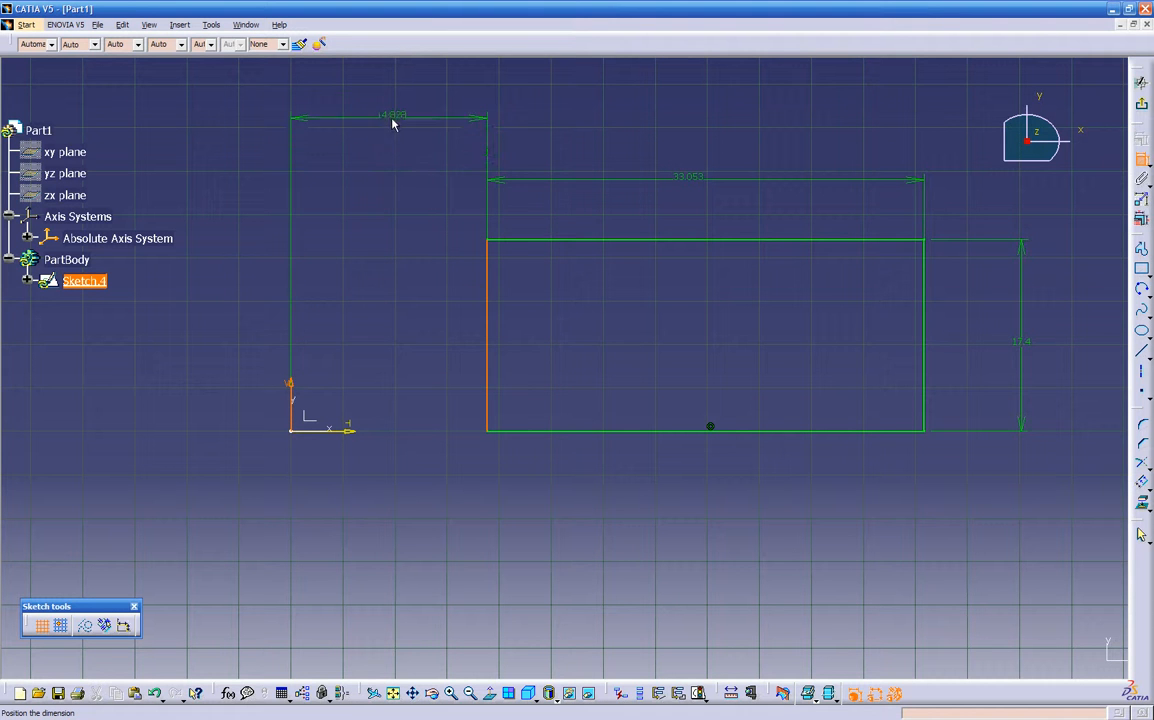
left_click(381, 142)
double_click(379, 139)
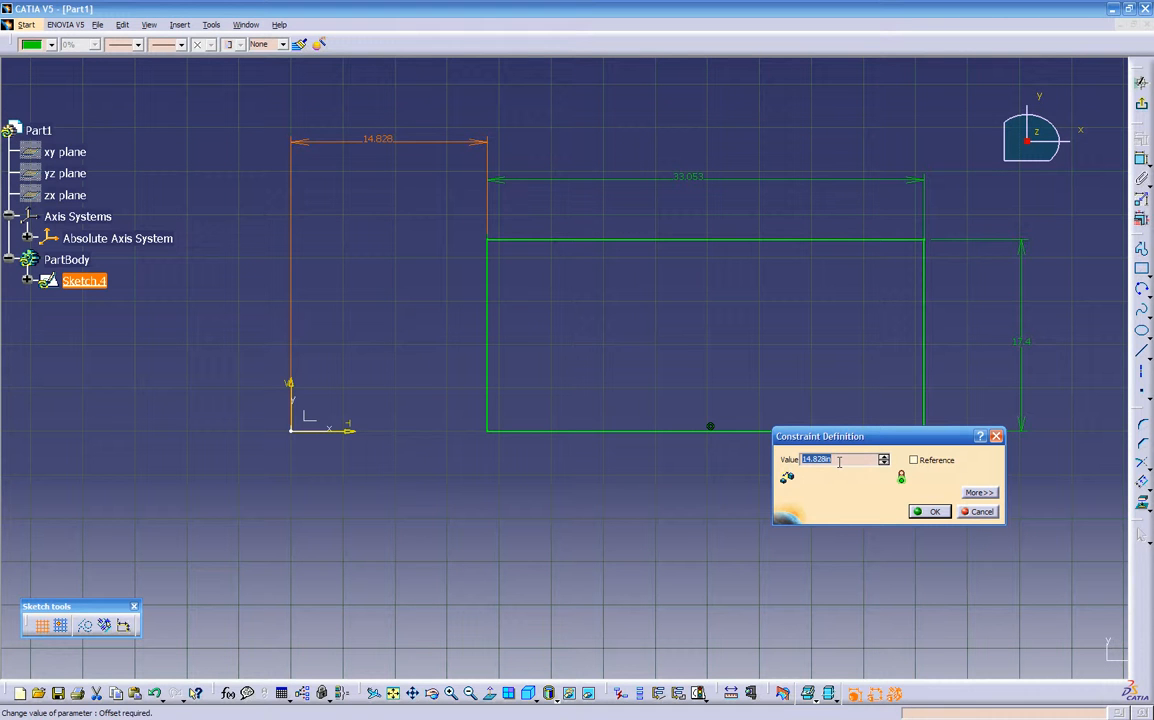
type("20")
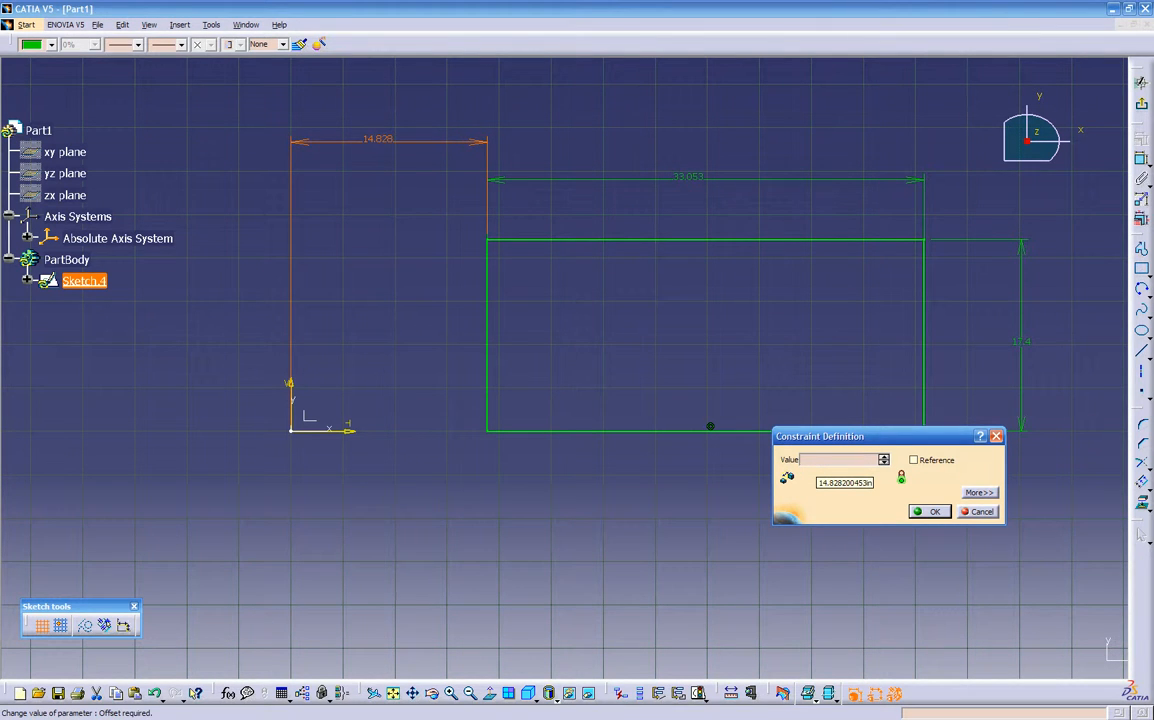
key("Return")
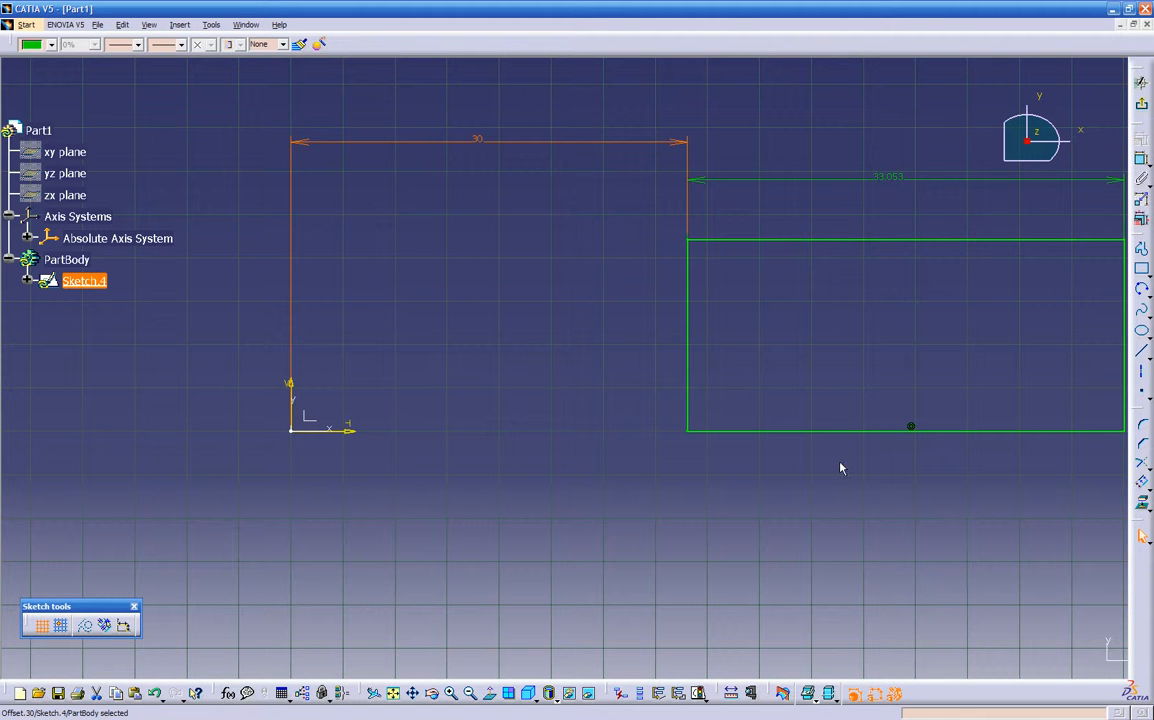
left_click(840, 468)
mouse_move(837, 464)
middle_mouse_down()
mouse_move(677, 500)
mouse_move(612, 497)
middle_mouse_up()
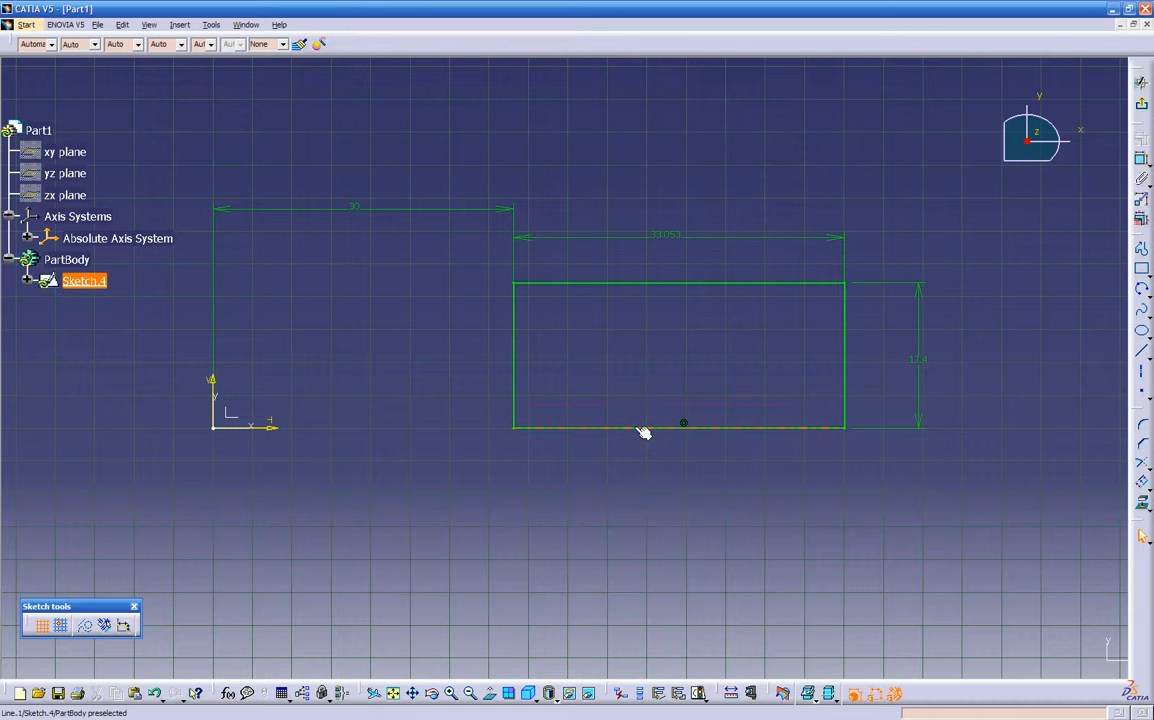
- Test the fully constrained sketch by trying to move the rectangle's bottom and left edges
left_click(727, 425)
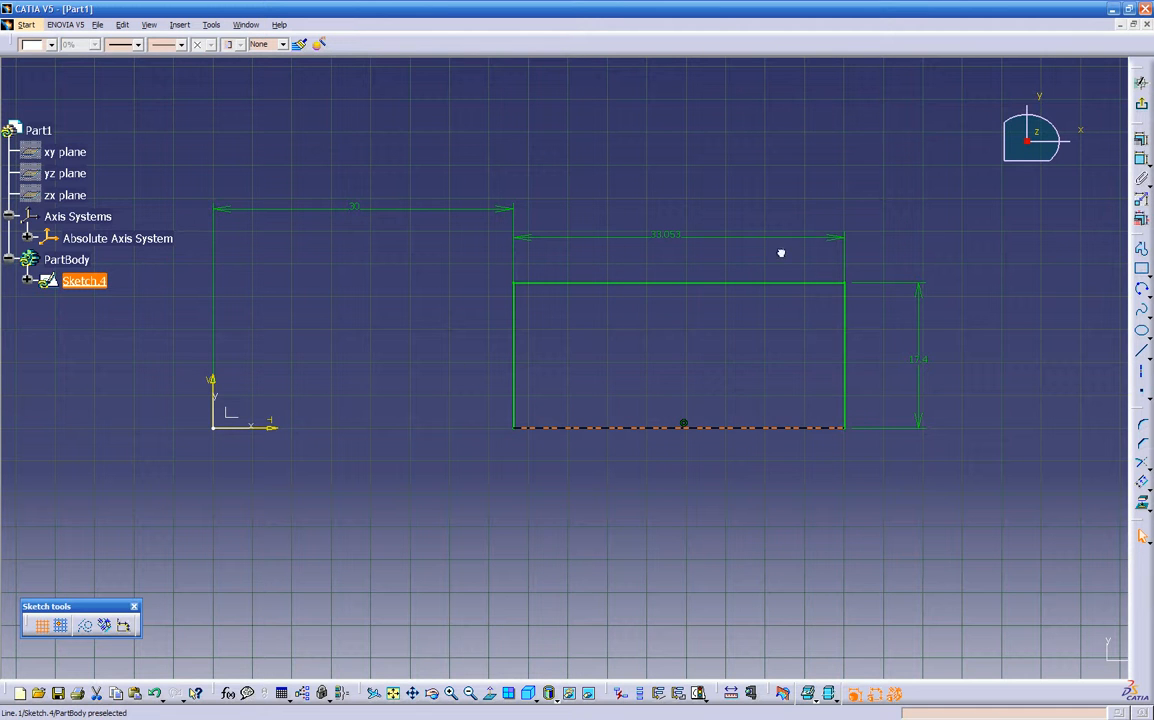
left_click(514, 365)
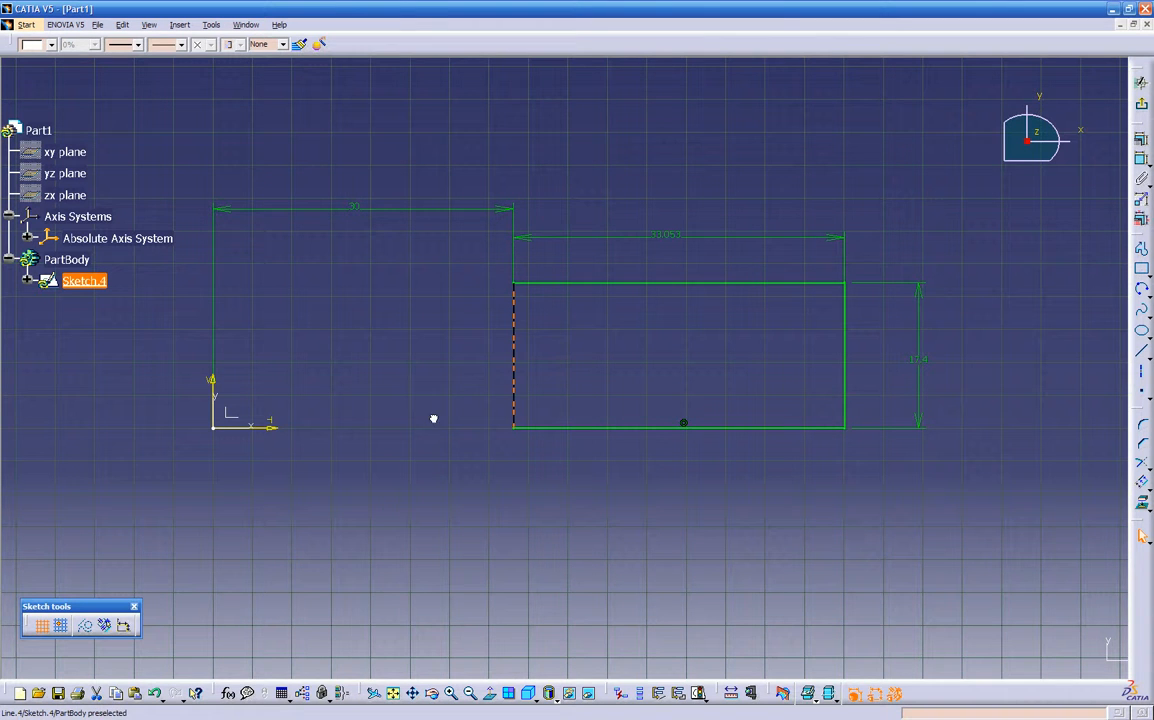
mouse_move(482, 466)
middle_mouse_down()
mouse_move(471, 502)
mouse_move(518, 469)
mouse_move(539, 292)
mouse_move(443, 232)
mouse_move(590, 492)
mouse_move(549, 522)
middle_mouse_up()
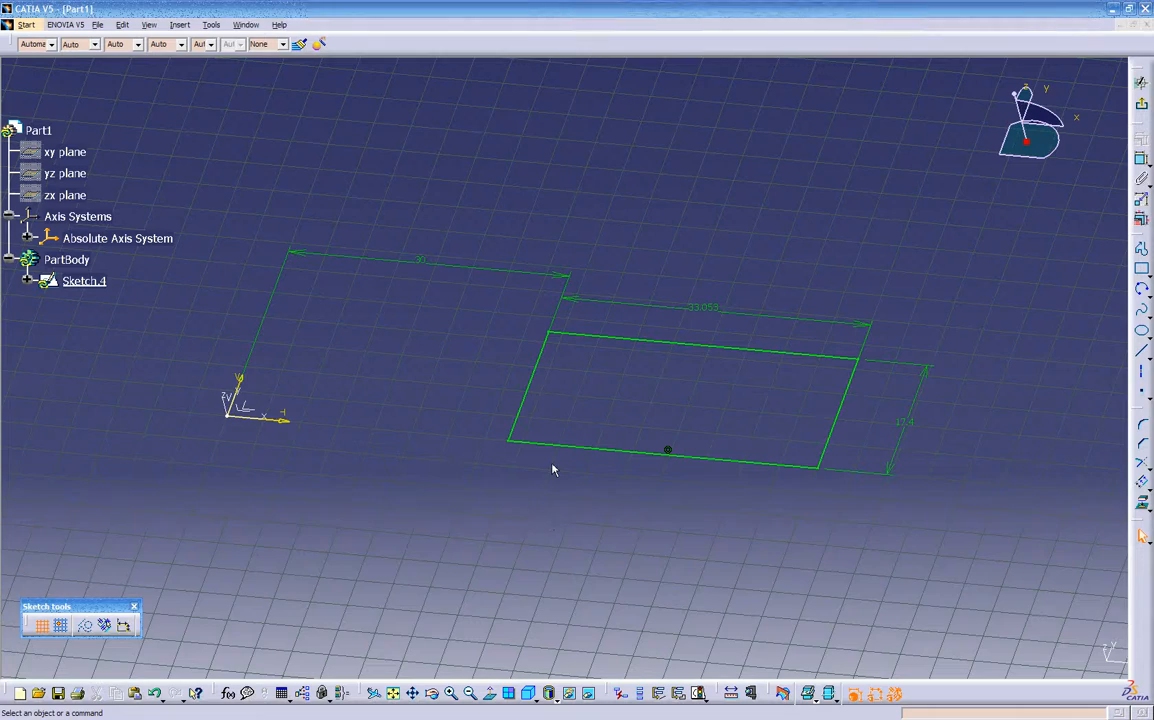
mouse_move(636, 487)
middle_mouse_down()
mouse_move(578, 446)
mouse_move(786, 489)
mouse_move(639, 381)
mouse_move(760, 360)
mouse_move(533, 502)
mouse_move(480, 424)
mouse_move(466, 468)
middle_mouse_up()
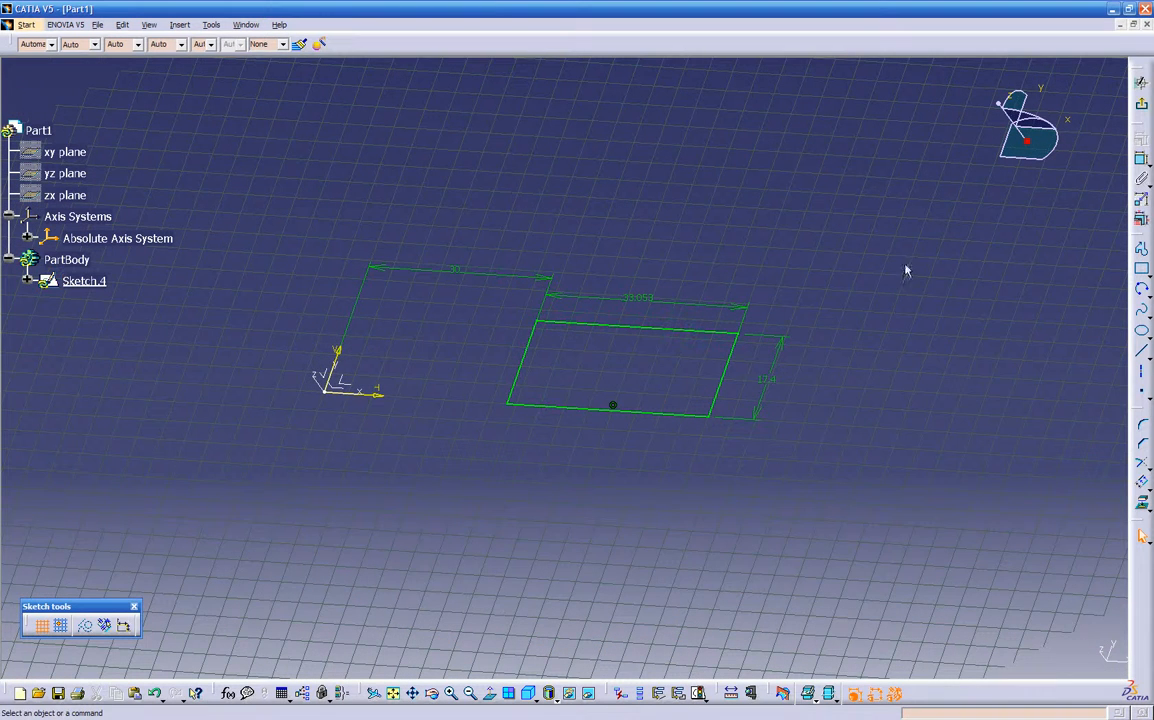
- Exit the sketch and start a Pad using the rectangle sketch as its profile
left_click(1141, 108)
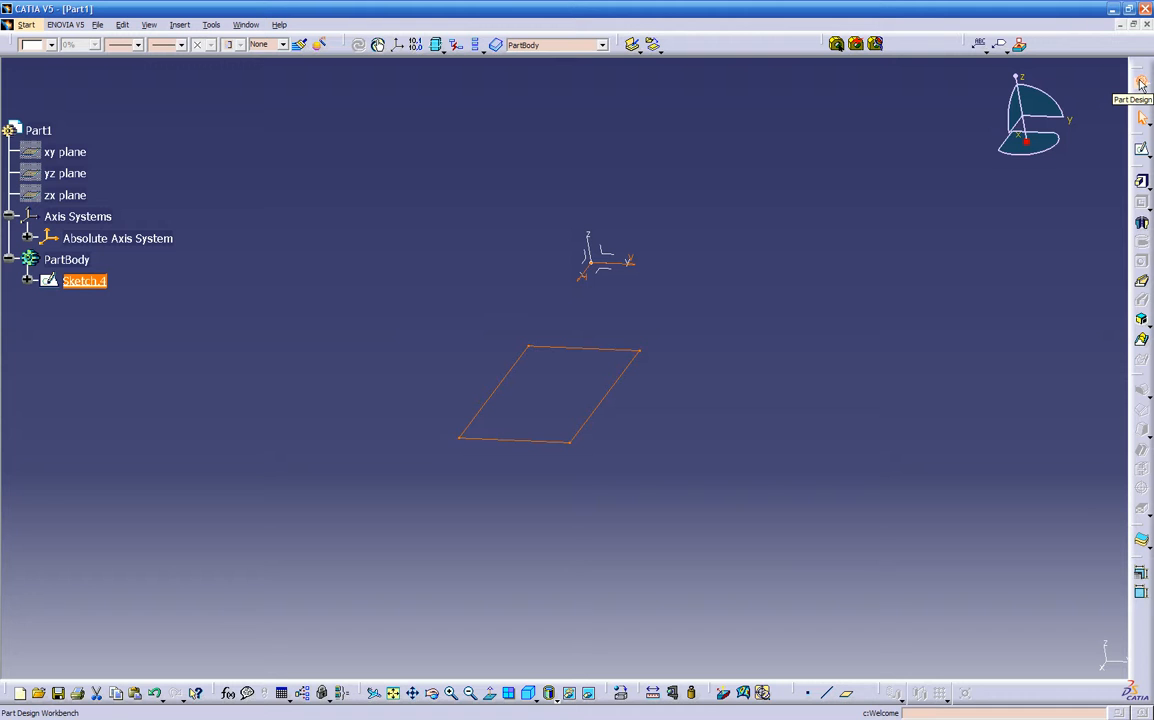
mouse_move(665, 427)
middle_mouse_down()
mouse_move(850, 335)
mouse_move(528, 443)
mouse_move(829, 350)
mouse_move(378, 463)
mouse_move(626, 527)
mouse_move(801, 489)
mouse_move(608, 480)
mouse_move(724, 461)
mouse_move(739, 412)
mouse_move(626, 447)
mouse_move(644, 470)
mouse_move(951, 360)
middle_mouse_up()
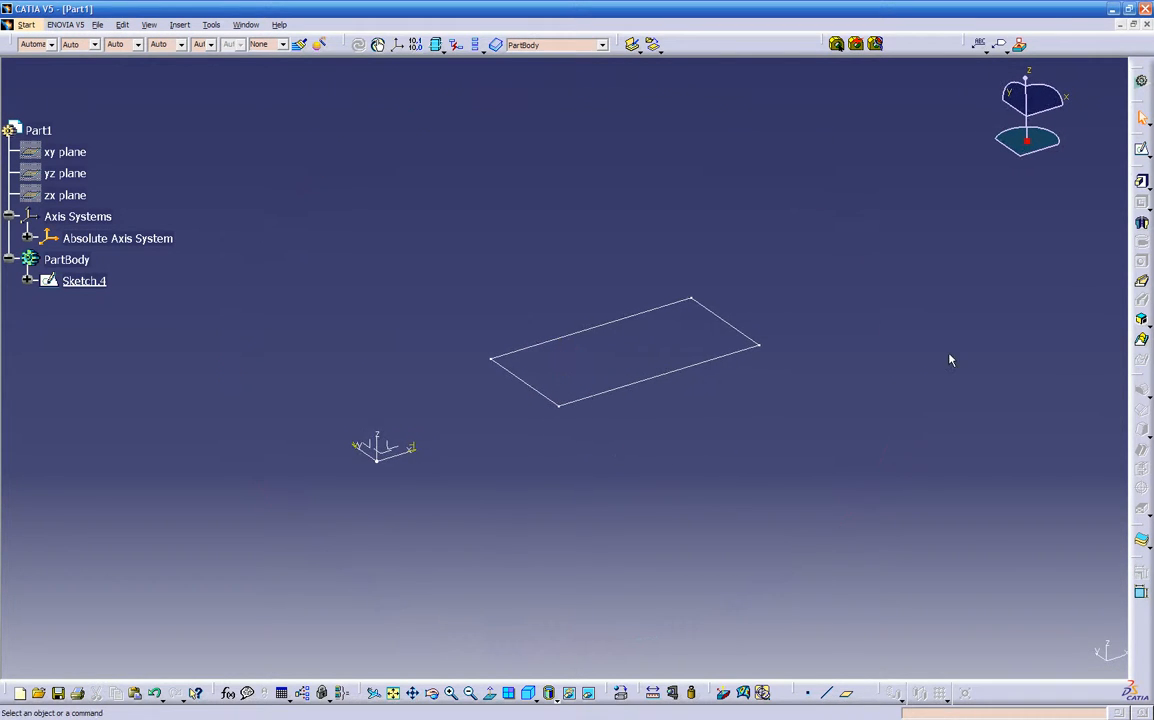
left_click(1143, 185)
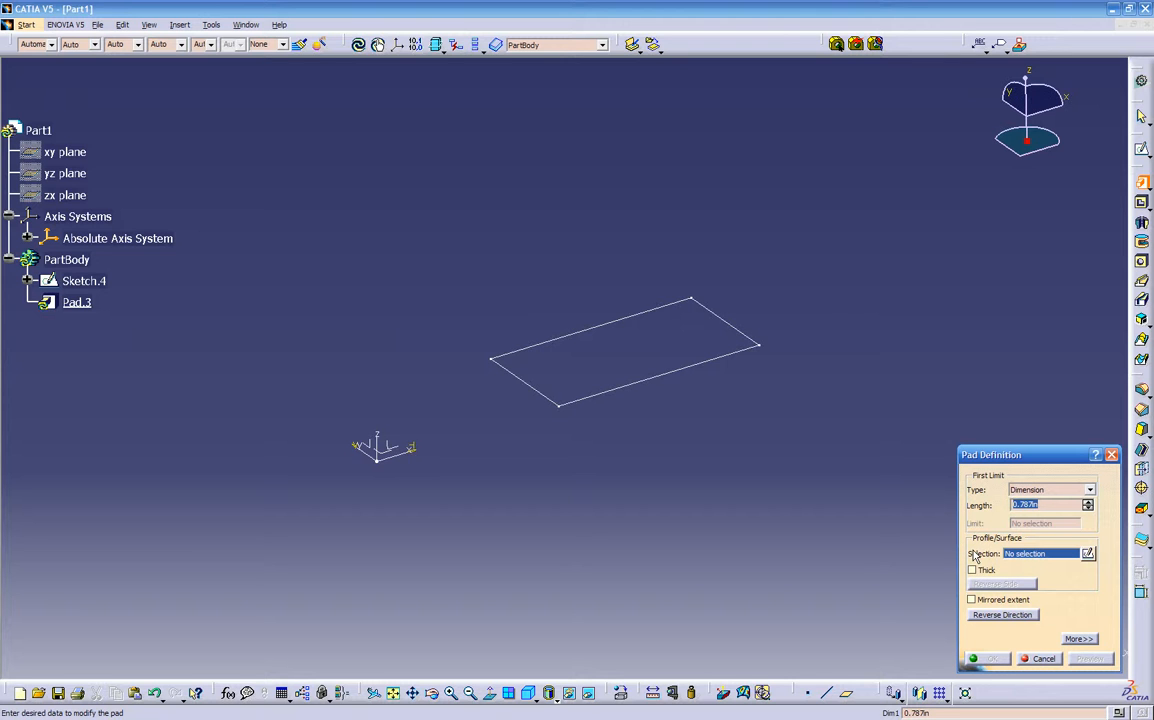
left_click(747, 352)
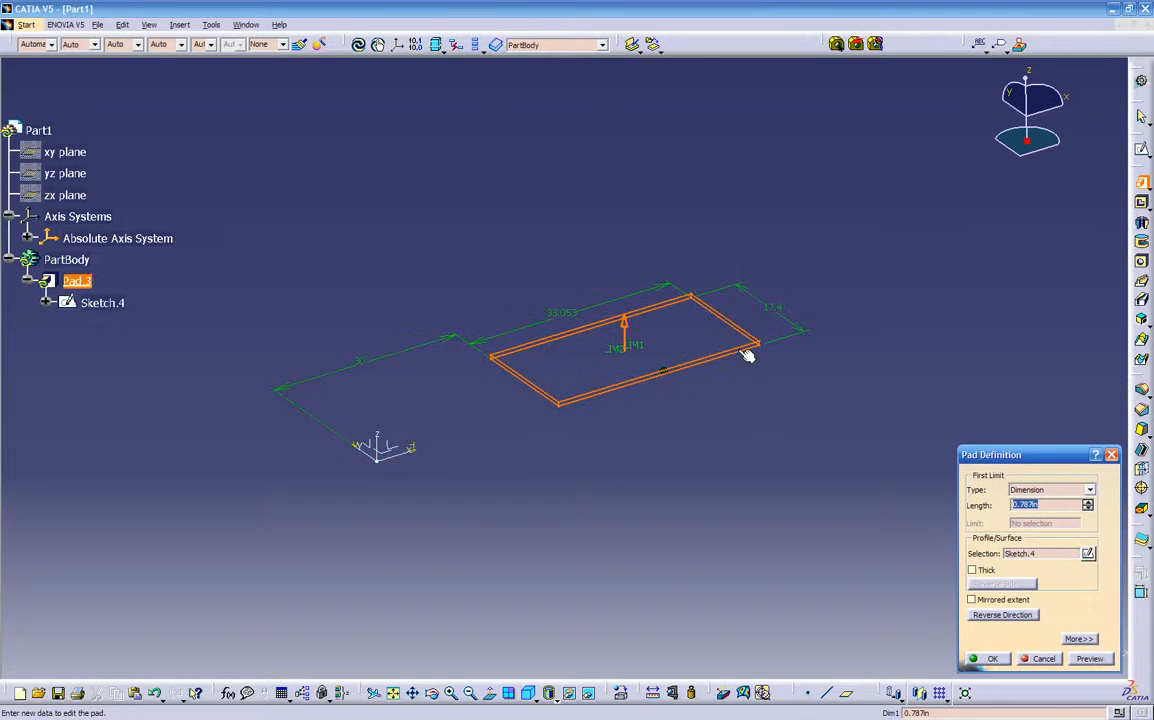
- Stretch the pad's second limit upward from the sketch plane to a length of -19 in
middle_click_drag(717, 441, 806, 324)
left_click_drag(728, 321, 731, 181)
middle_click_drag(731, 402, 704, 510)
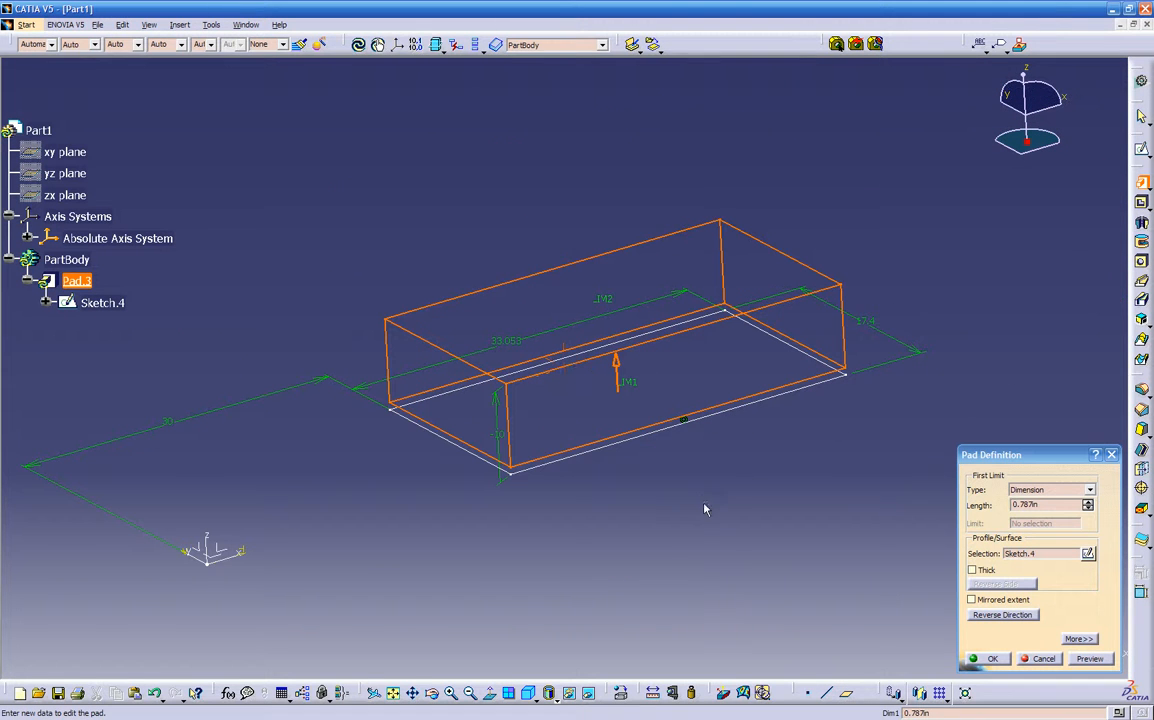
left_click_drag(598, 300, 596, 222)
middle_click_drag(594, 481, 575, 569)
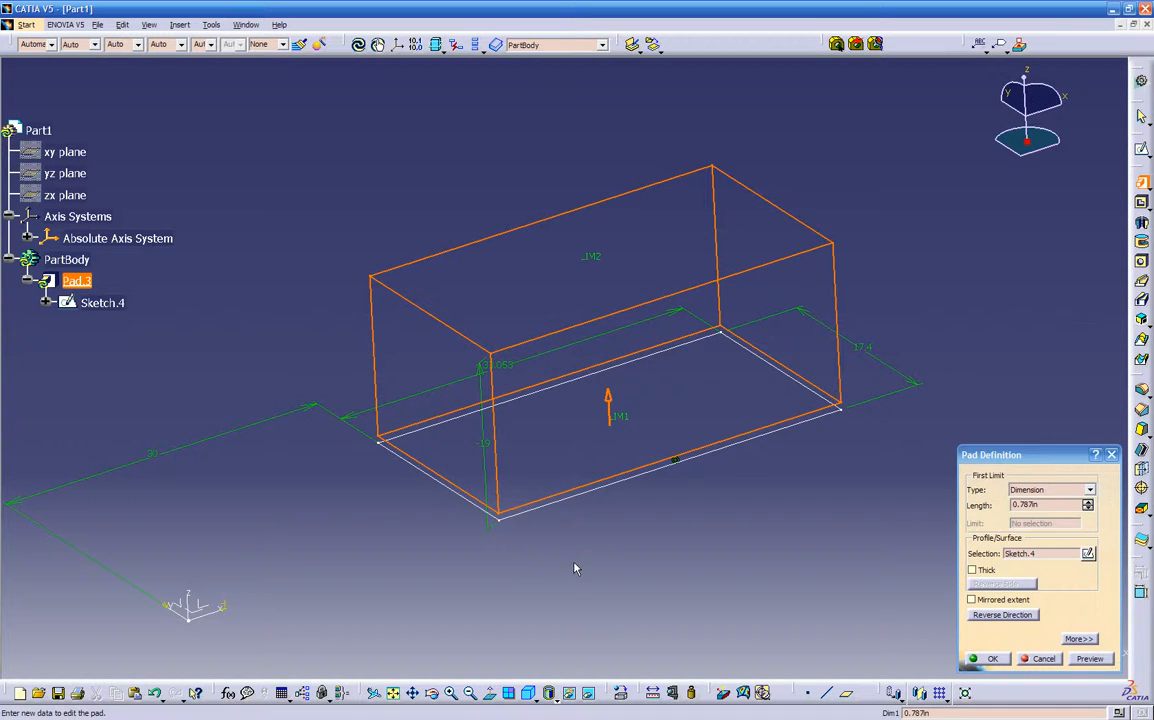
- Expand the pad definition to show its second limit and set that limit's length to 0 in
left_click(1083, 639)
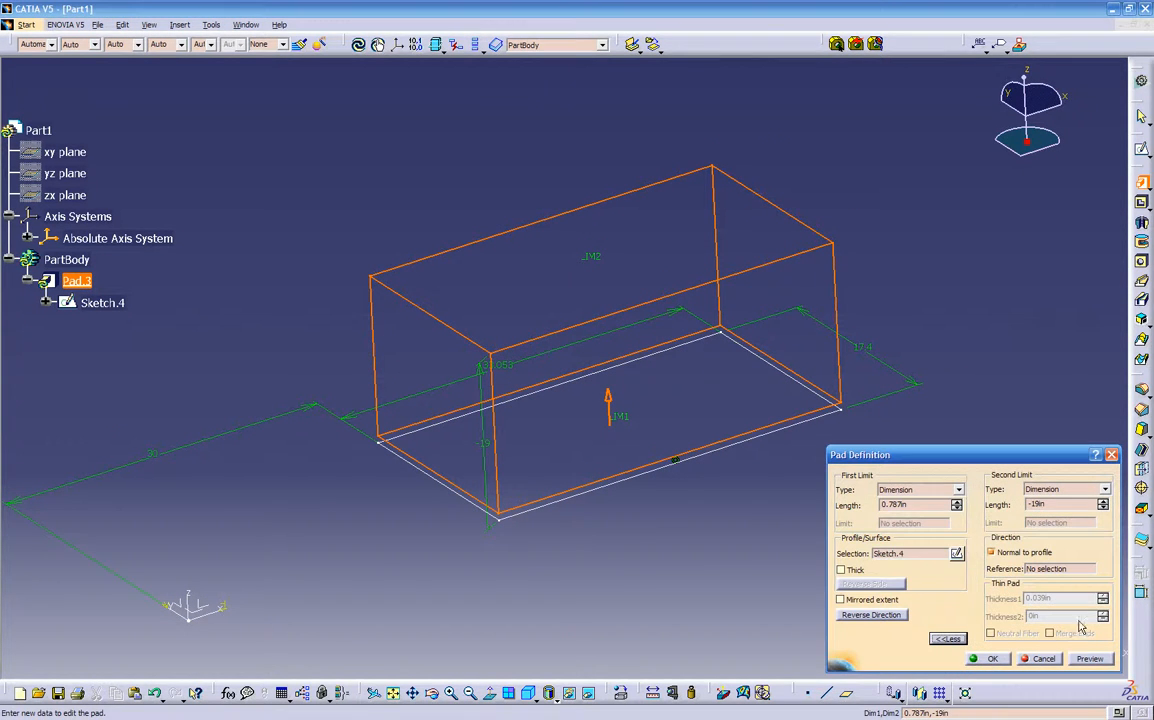
middle_click_drag(618, 463, 558, 498)
left_click_drag(1063, 505, 964, 525)
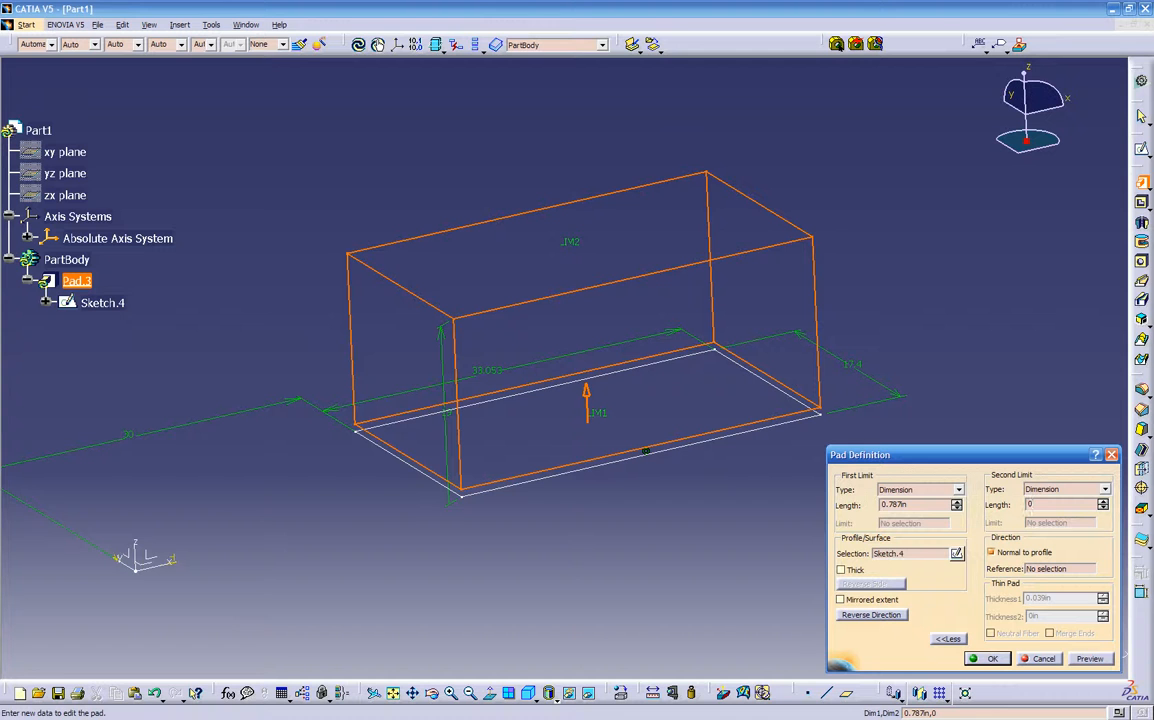
left_click(1077, 662)
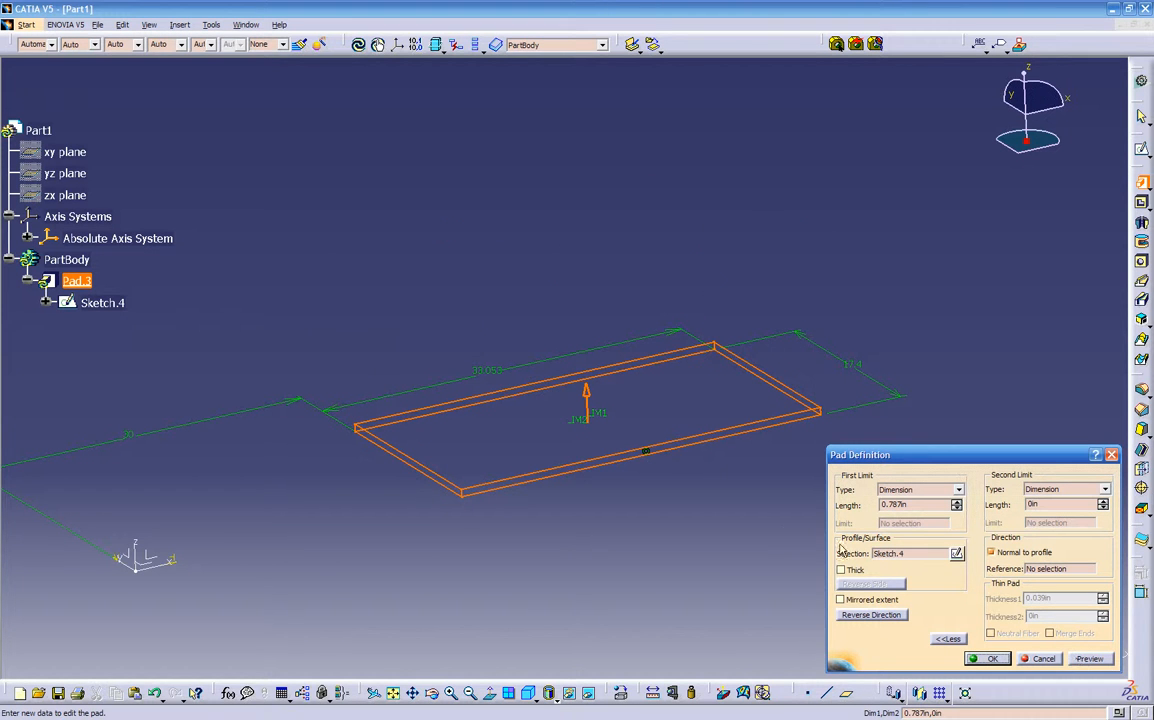
- Extend the pad's first limit upward until the block is about half as tall as it is long, and create the pad
middle_click_drag(690, 531, 605, 505)
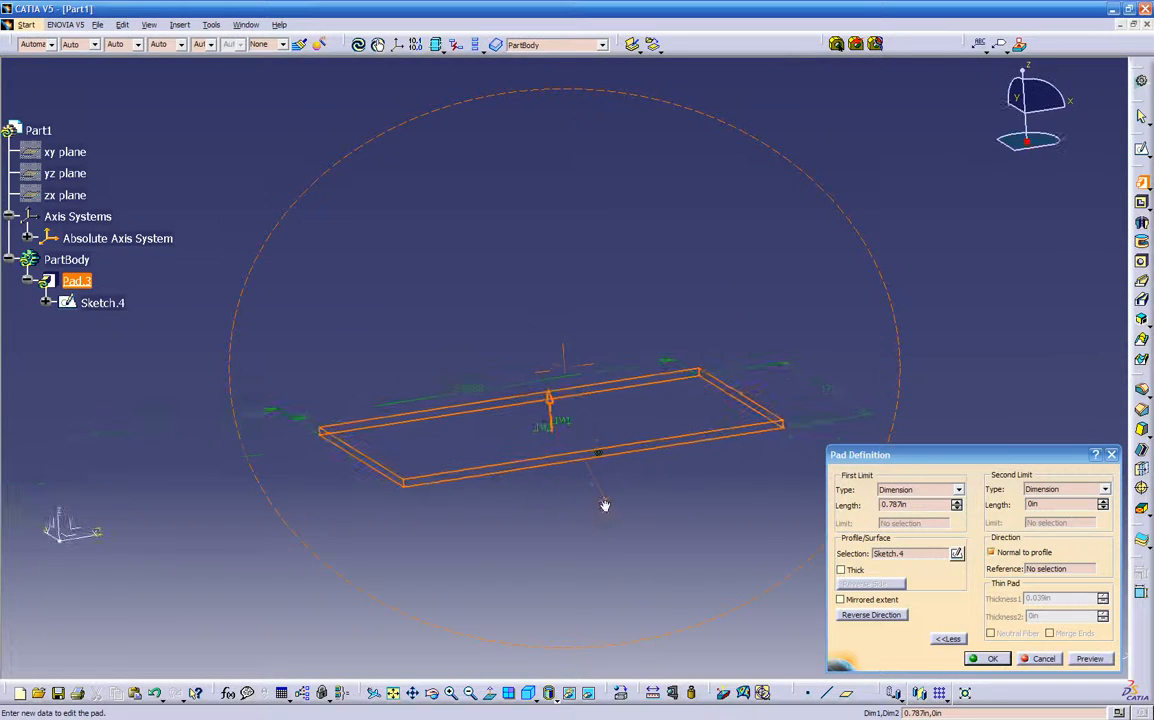
left_click_drag(956, 506, 955, 504)
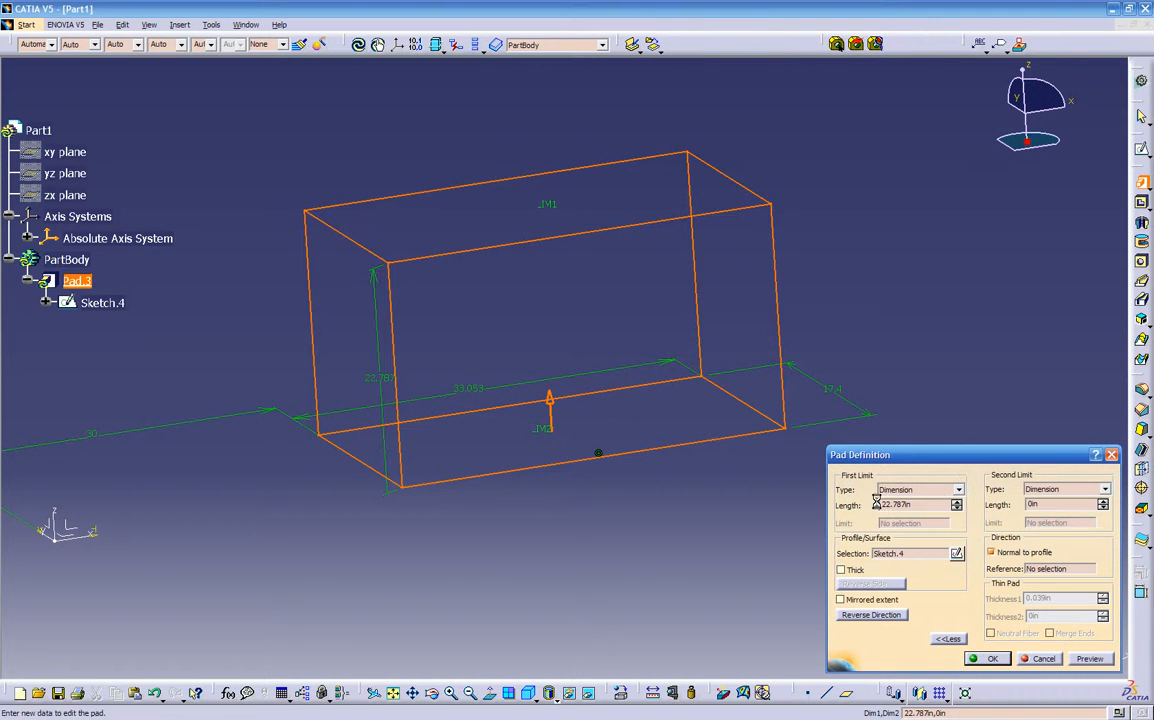
middle_click_drag(550, 463, 536, 258)
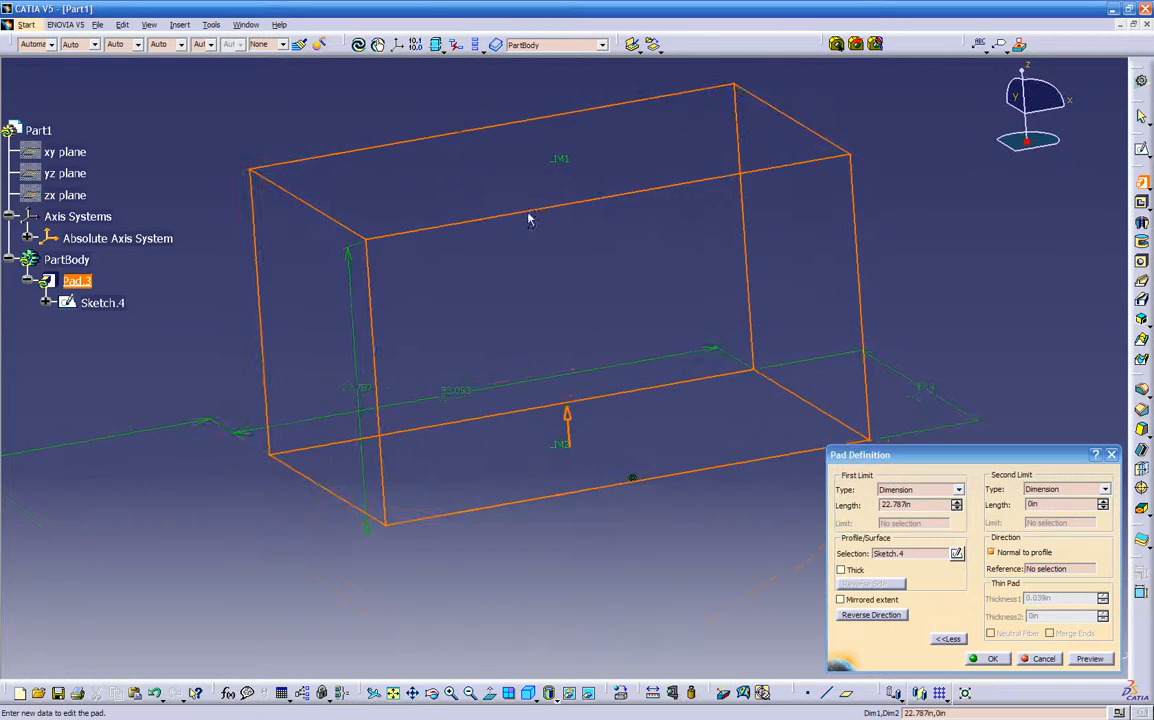
left_click_drag(556, 160, 566, 236)
middle_click_drag(662, 448, 690, 466)
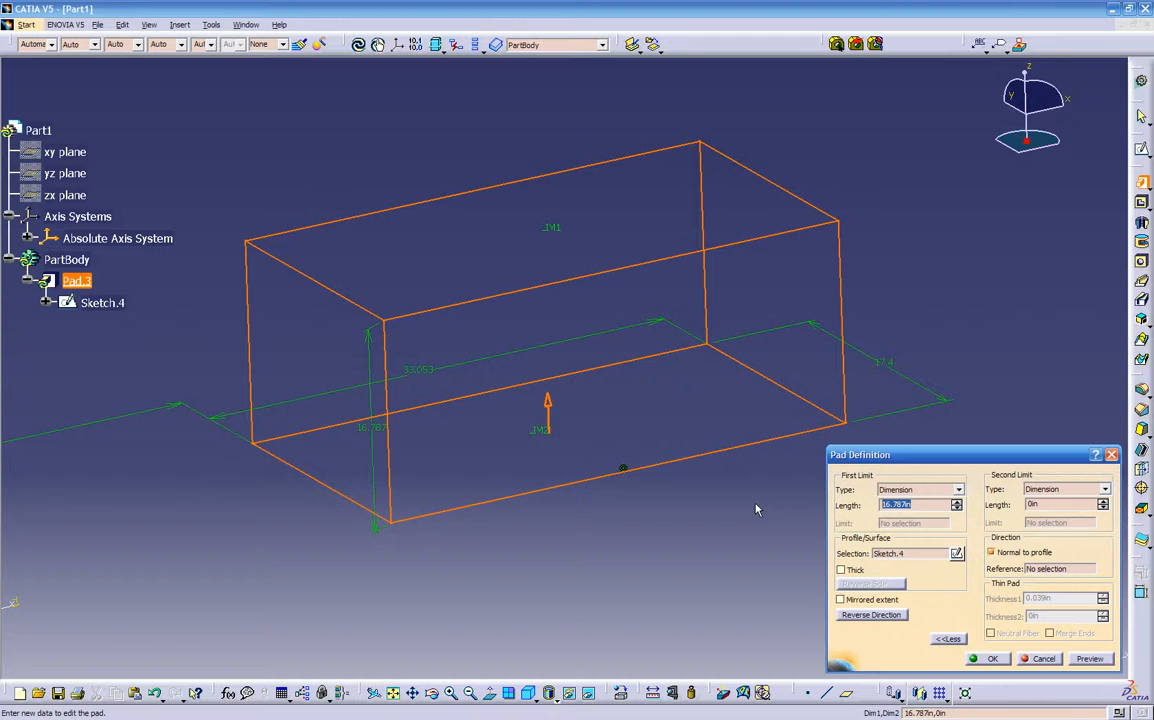
key("Return")
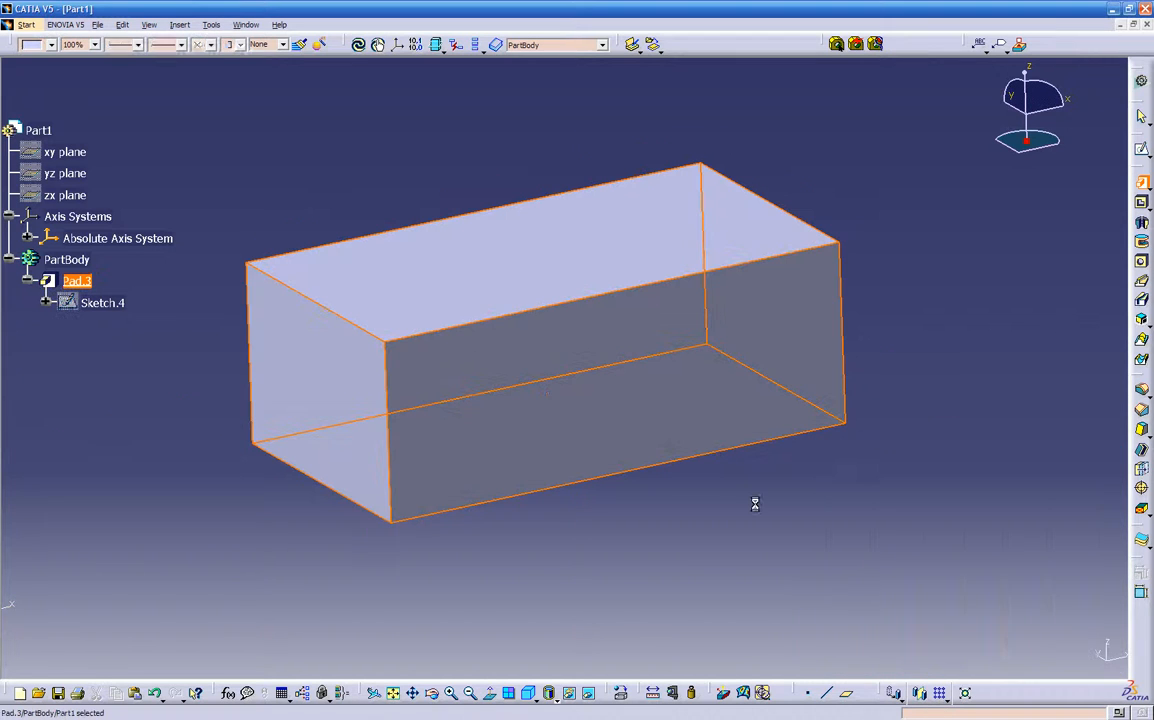
left_click(613, 519)
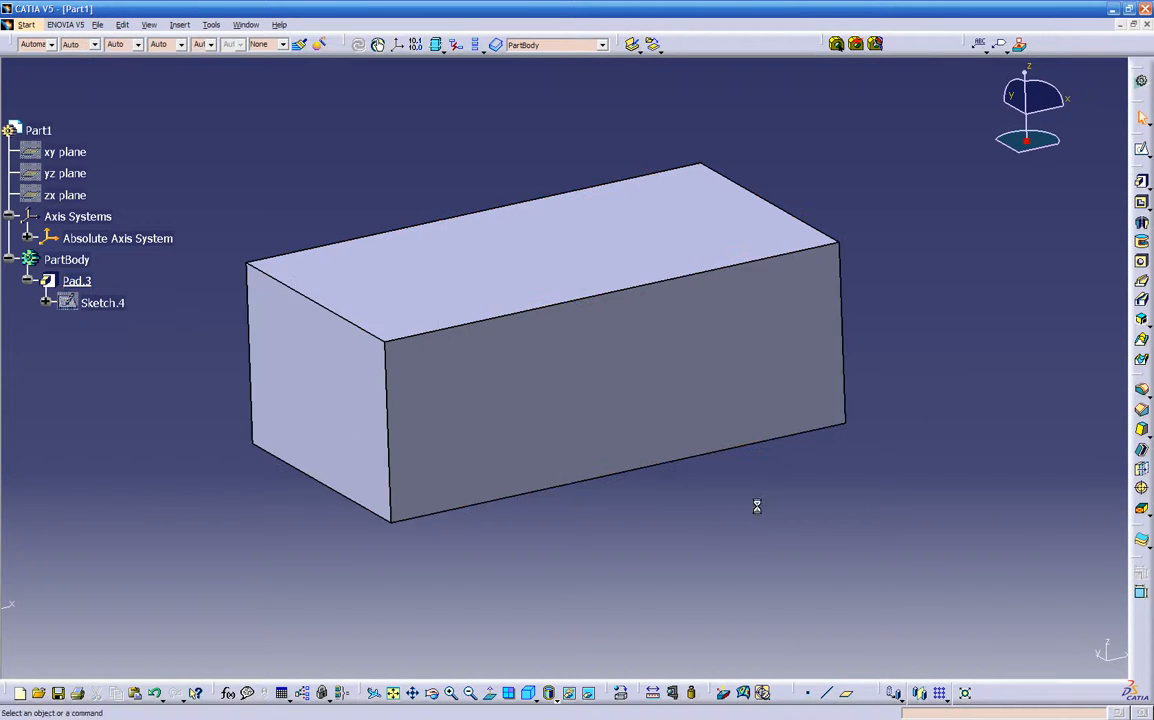
- View the finished block, then examine the hidden elements by swapping to the no-show space and back to the visible space
middle_click_drag(613, 519, 410, 502)
middle_click_drag(516, 478, 715, 399)
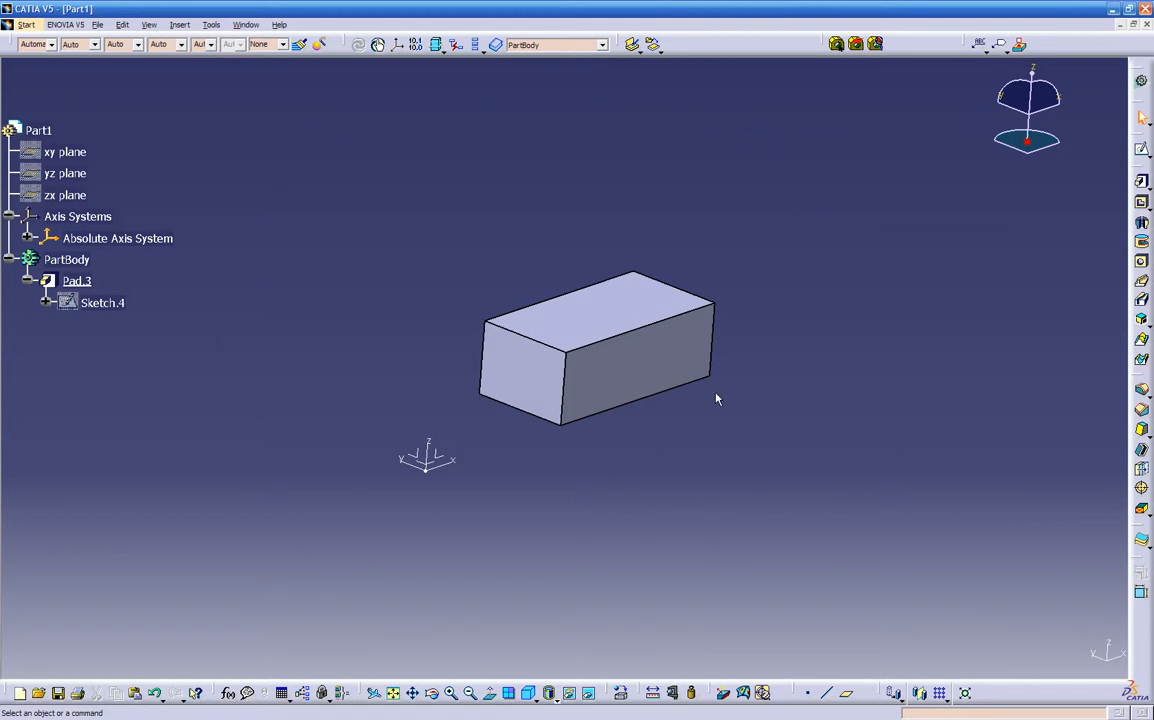
mouse_move(621, 434)
middle_mouse_down()
mouse_move(628, 383)
mouse_move(609, 384)
mouse_move(590, 453)
mouse_move(641, 368)
mouse_move(627, 450)
mouse_move(652, 363)
mouse_move(634, 428)
mouse_move(636, 397)
mouse_move(605, 406)
mouse_move(428, 375)
mouse_move(585, 453)
mouse_move(745, 397)
mouse_move(428, 466)
mouse_move(744, 456)
mouse_move(438, 456)
mouse_move(787, 470)
mouse_move(824, 435)
mouse_move(649, 433)
mouse_move(724, 469)
mouse_move(744, 431)
mouse_move(513, 515)
mouse_move(325, 425)
mouse_move(567, 518)
mouse_move(291, 463)
mouse_move(757, 504)
mouse_move(587, 483)
mouse_move(538, 507)
mouse_move(537, 408)
middle_mouse_up()
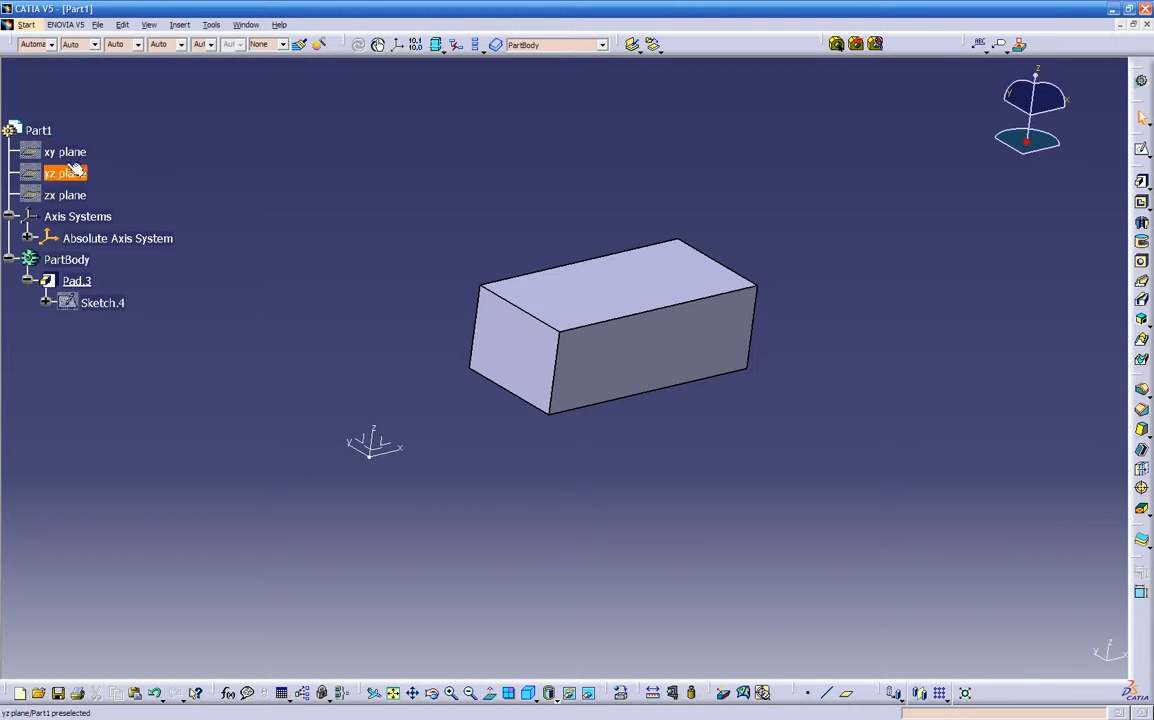
left_click(590, 698)
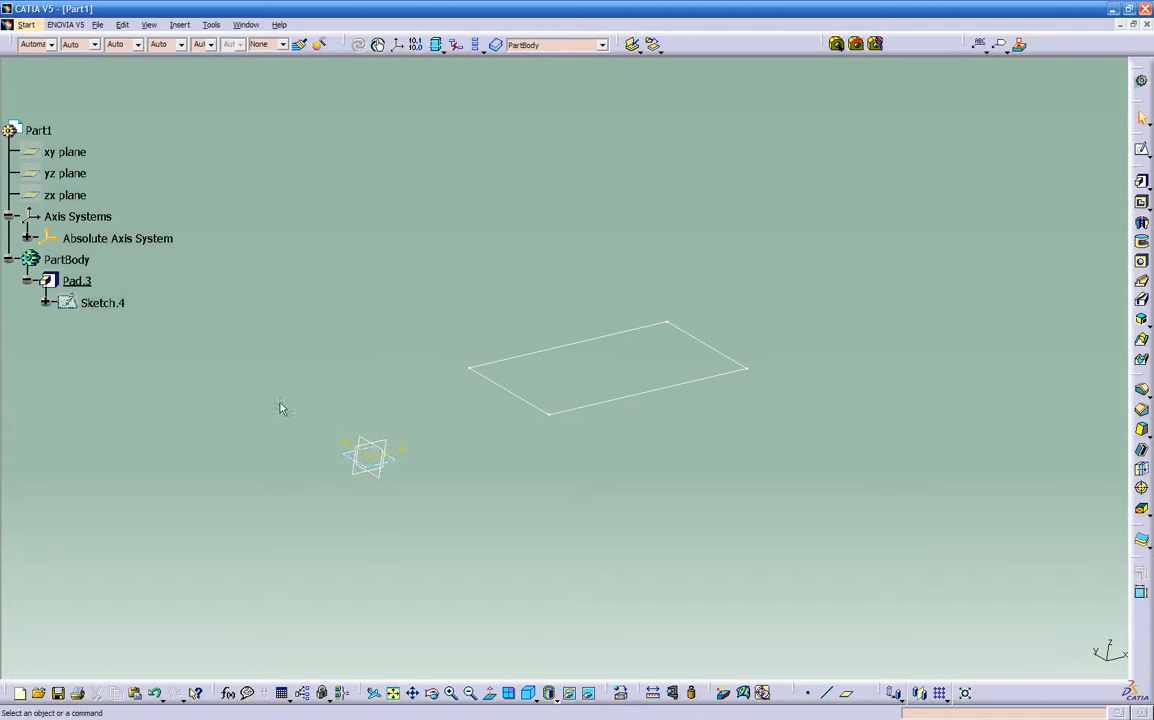
left_click(568, 693)
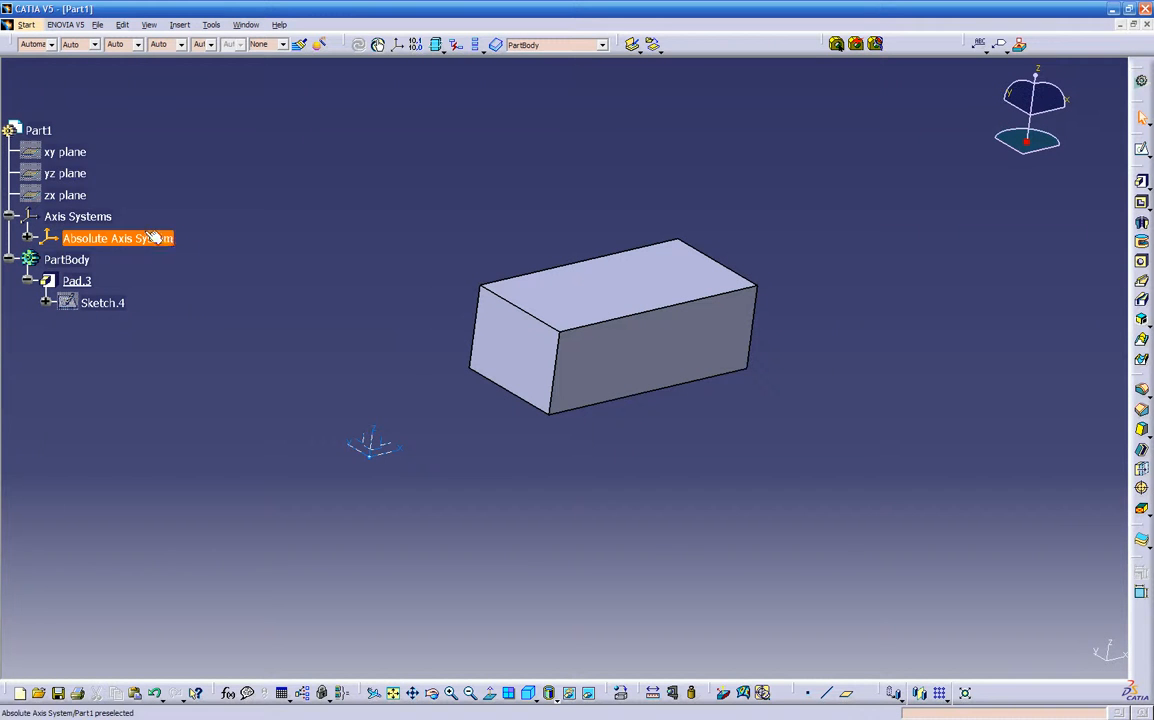
- Show the xy plane to view it at the origin from different angles, and hide it again
right_click(71, 151)
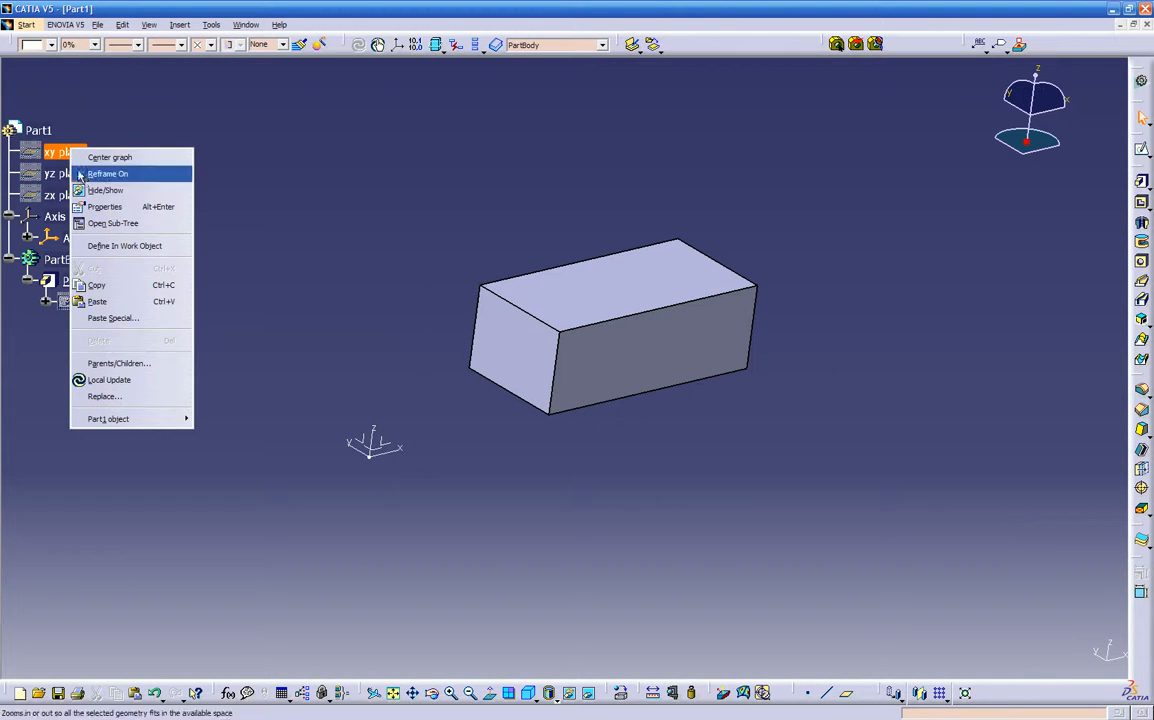
left_click(90, 189)
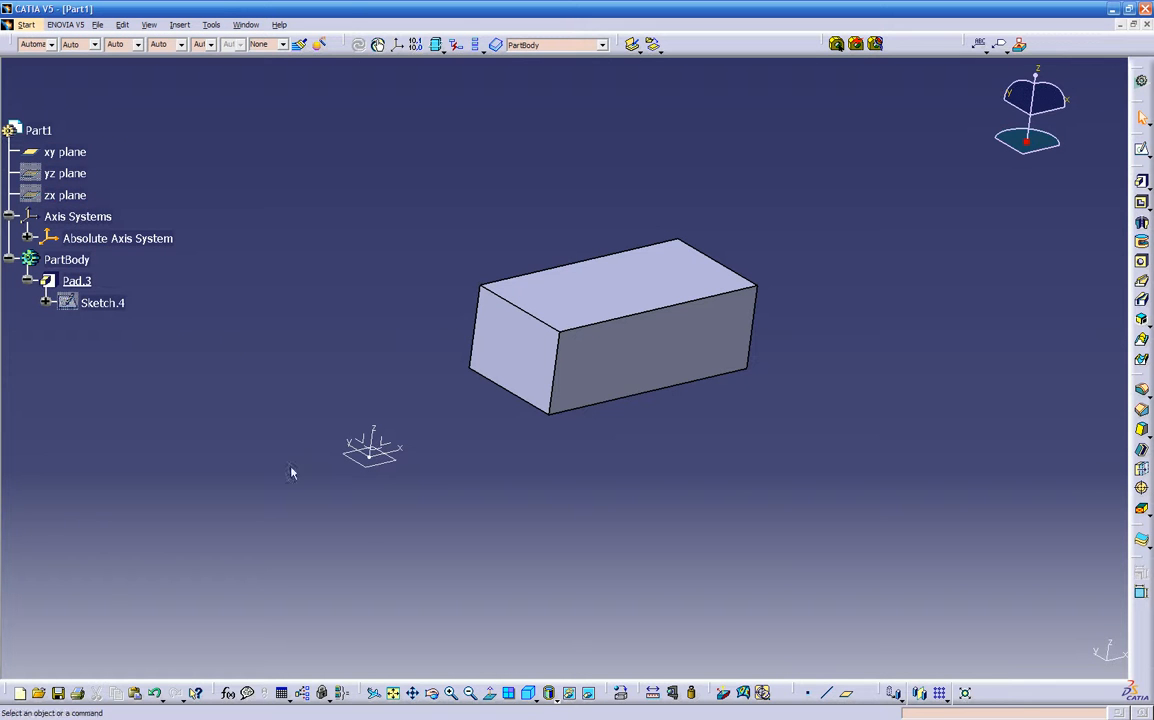
middle_click_drag(415, 575, 724, 543)
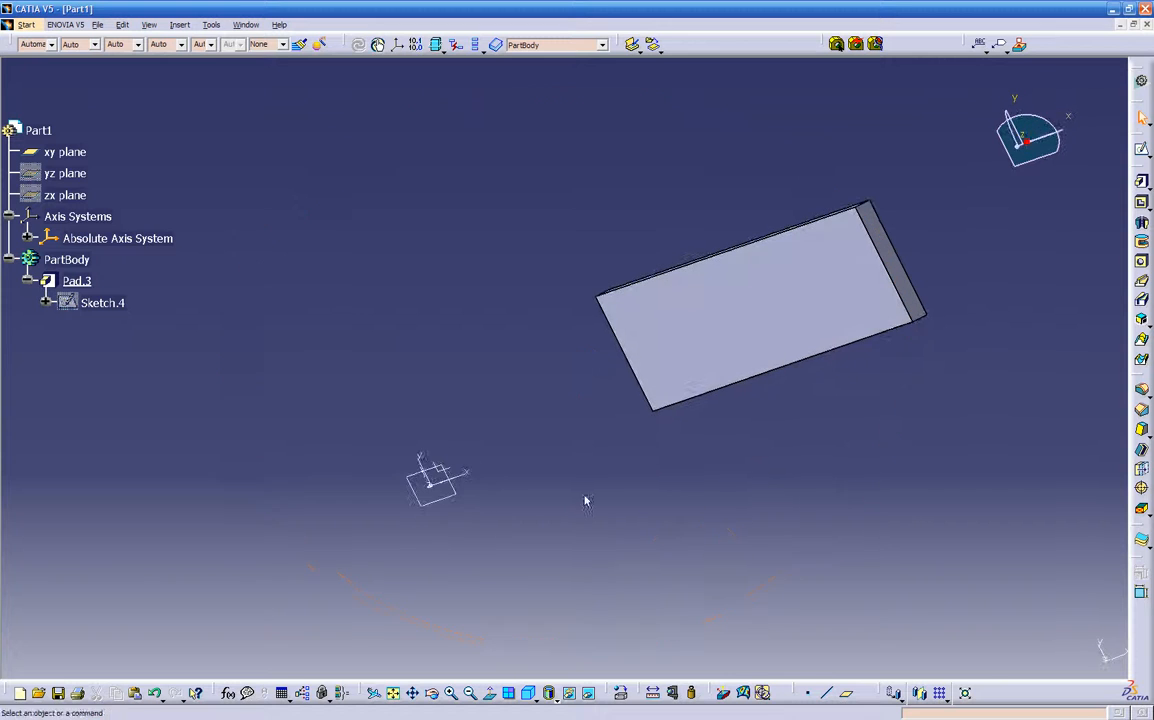
middle_click_drag(403, 512, 135, 177)
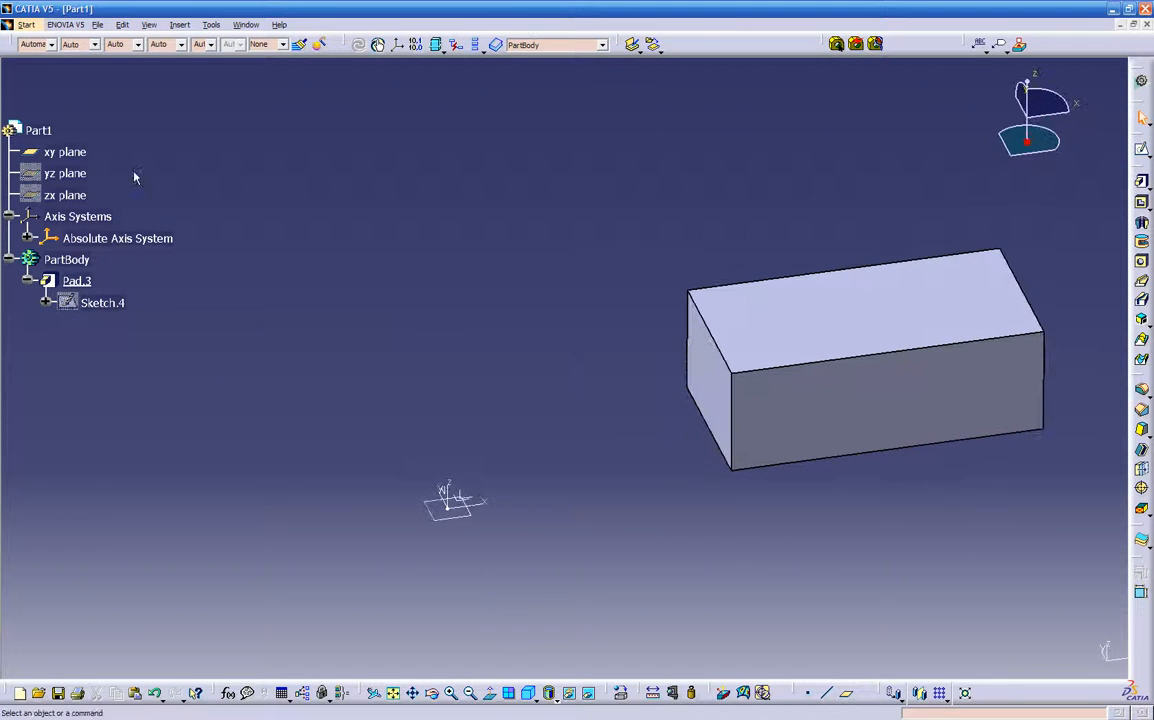
right_click(55, 152)
left_click(65, 193)
middle_click_drag(283, 355, 309, 411)
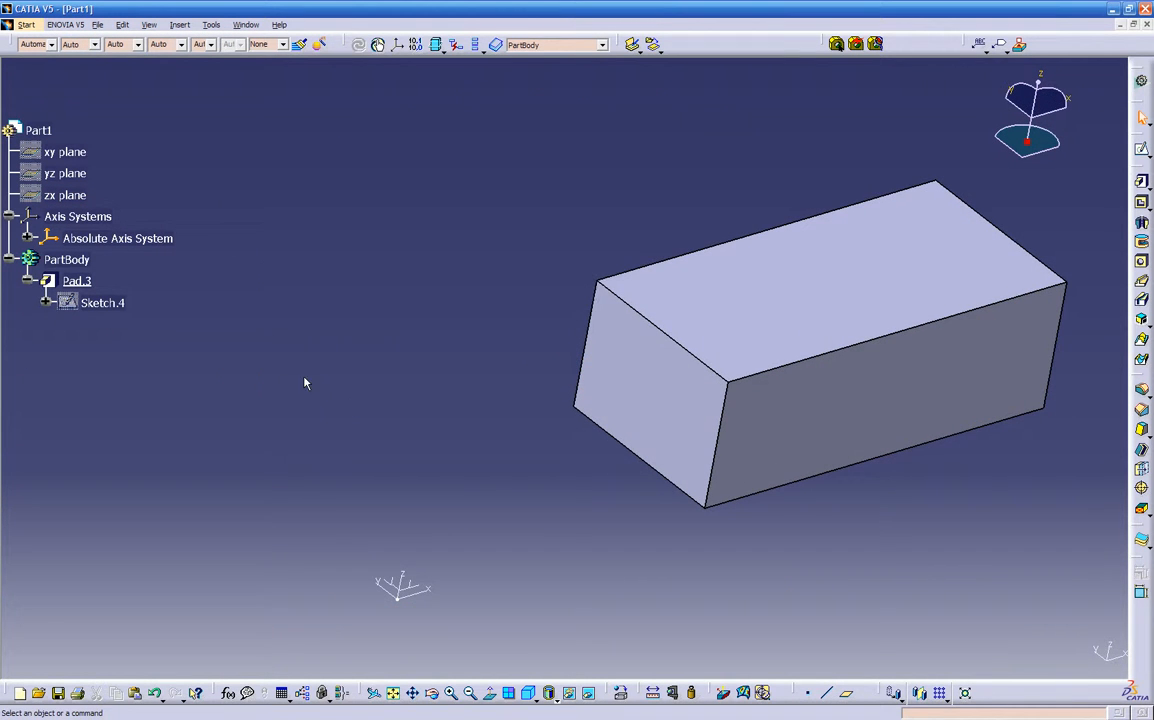
- Highlight the absolute axis system, view it with the block from several angles, and examine the hidden elements in the no-show space
left_click(116, 236)
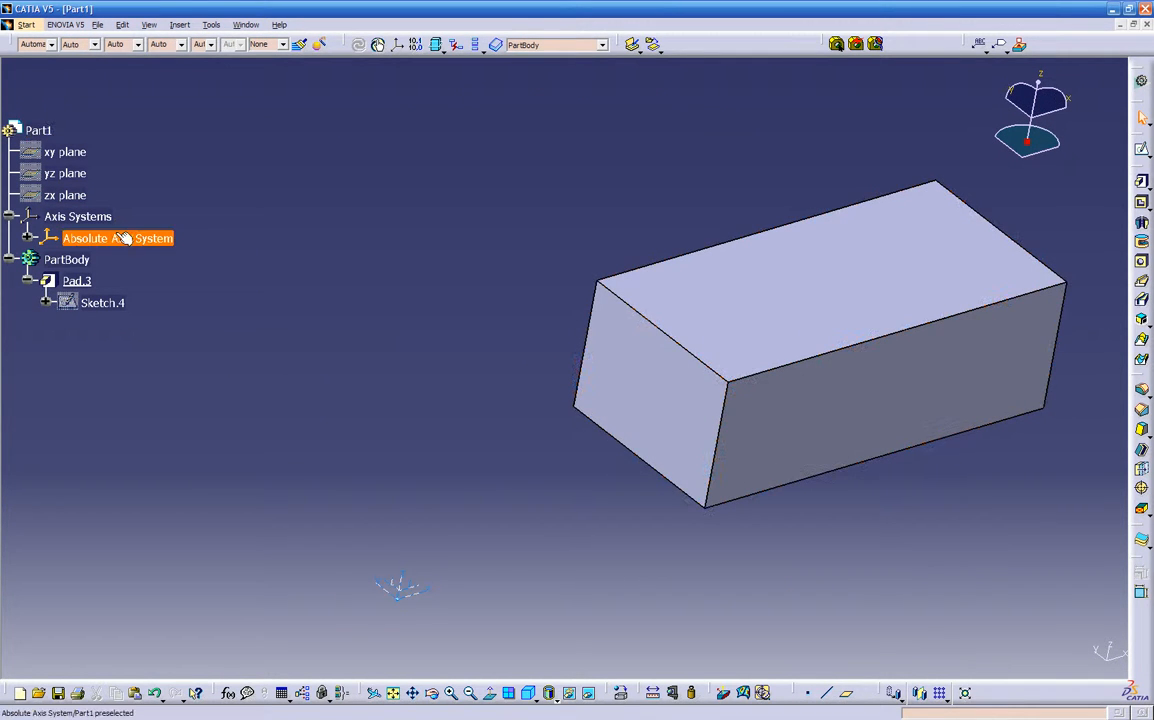
middle_click_drag(541, 497, 505, 372)
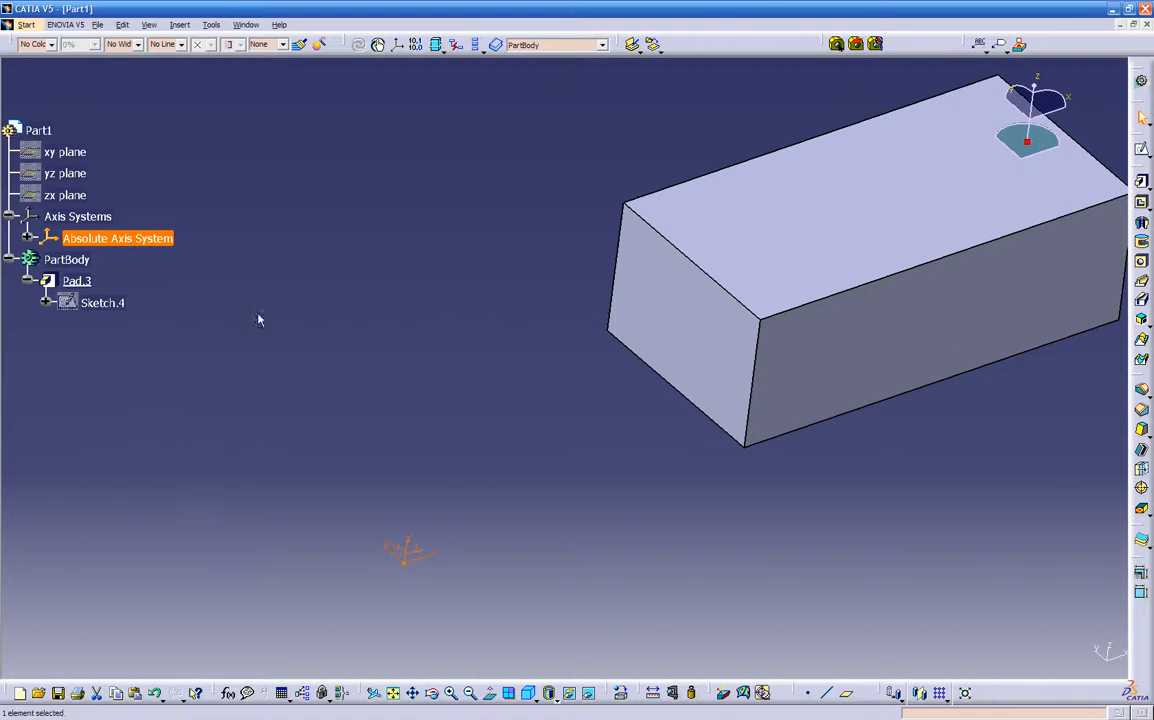
mouse_move(398, 384)
middle_mouse_down()
mouse_move(416, 391)
mouse_move(408, 374)
middle_mouse_up()
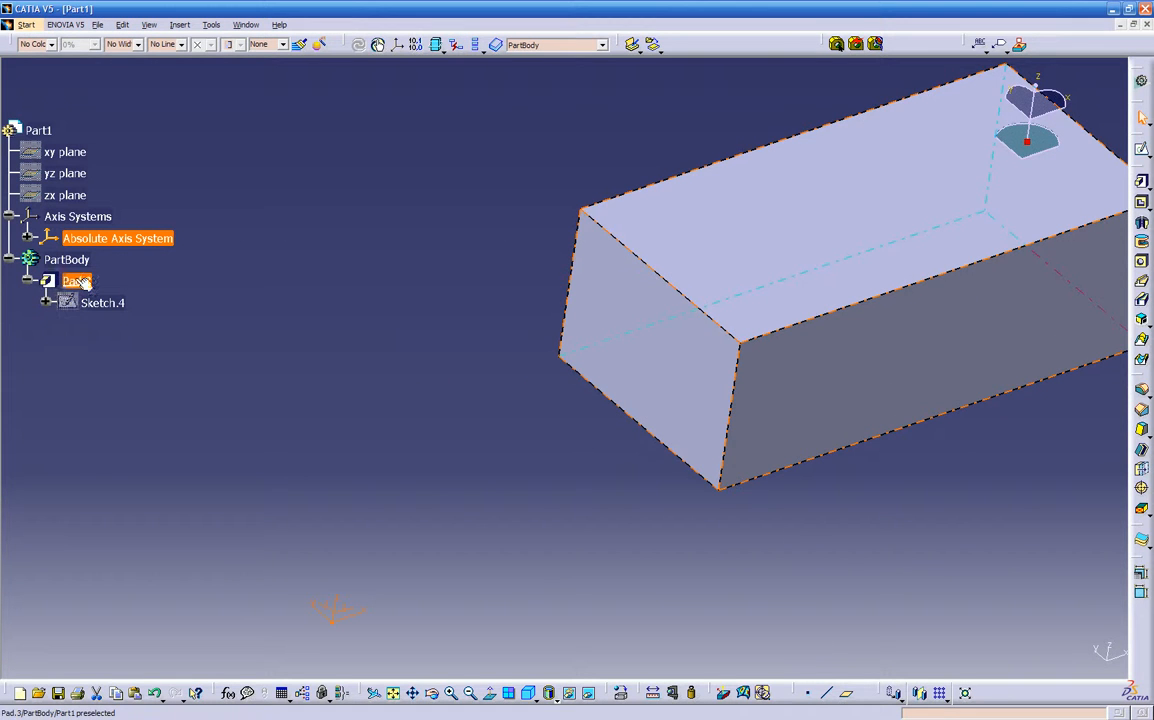
mouse_move(600, 366)
middle_mouse_down()
mouse_move(657, 373)
mouse_move(613, 392)
mouse_move(690, 336)
middle_mouse_up()
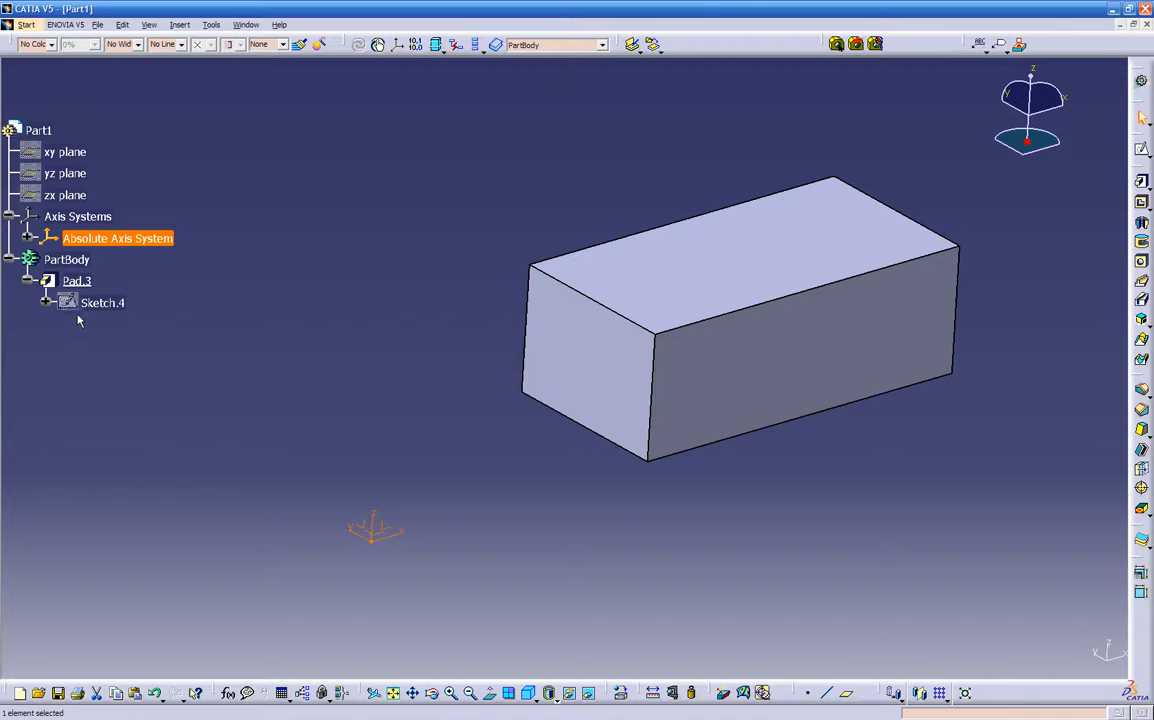
middle_click_drag(521, 427, 714, 460)
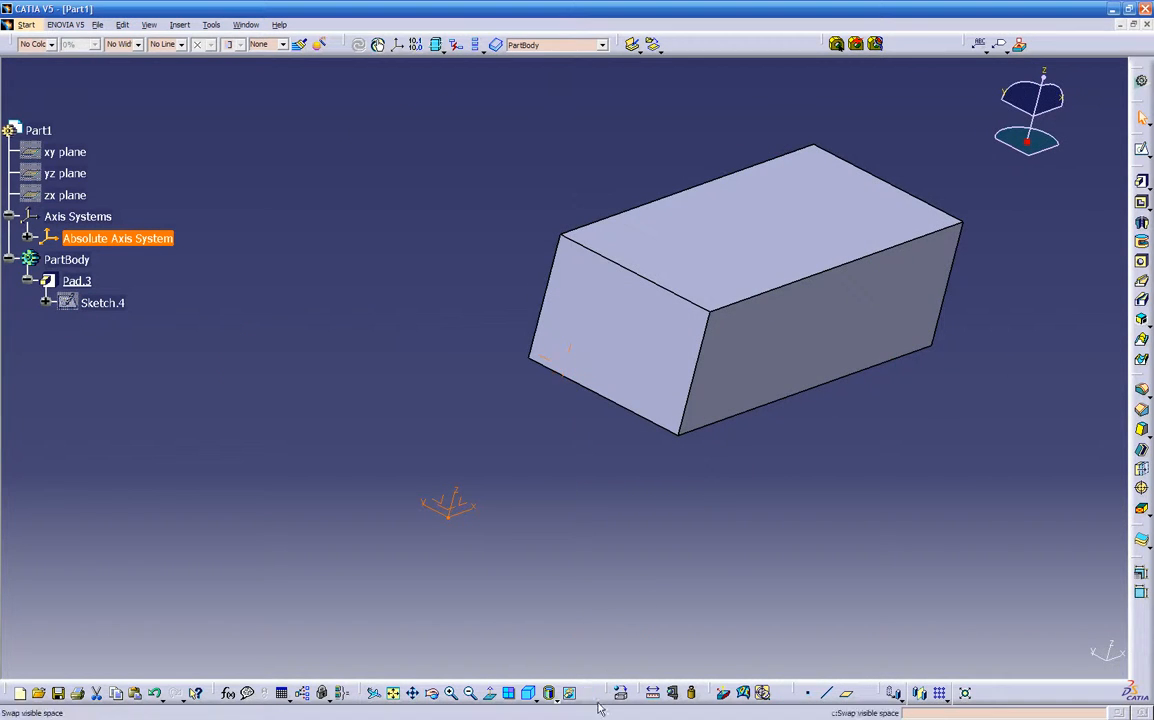
left_click(589, 695)
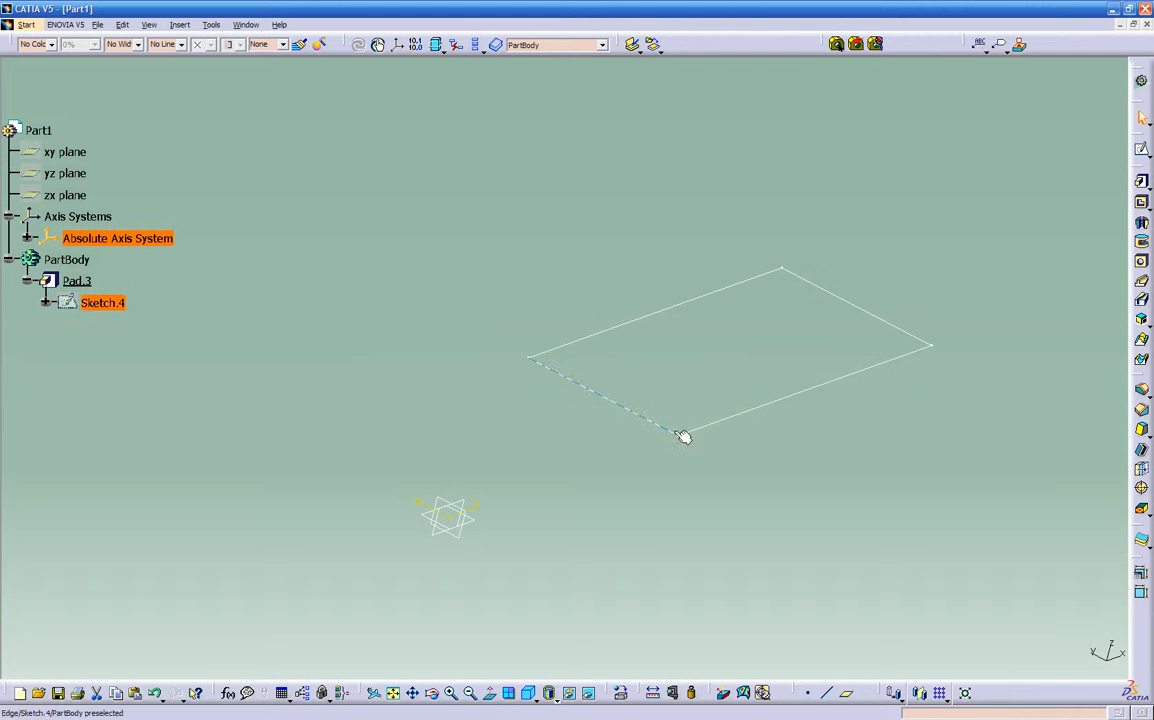
left_click(590, 695)
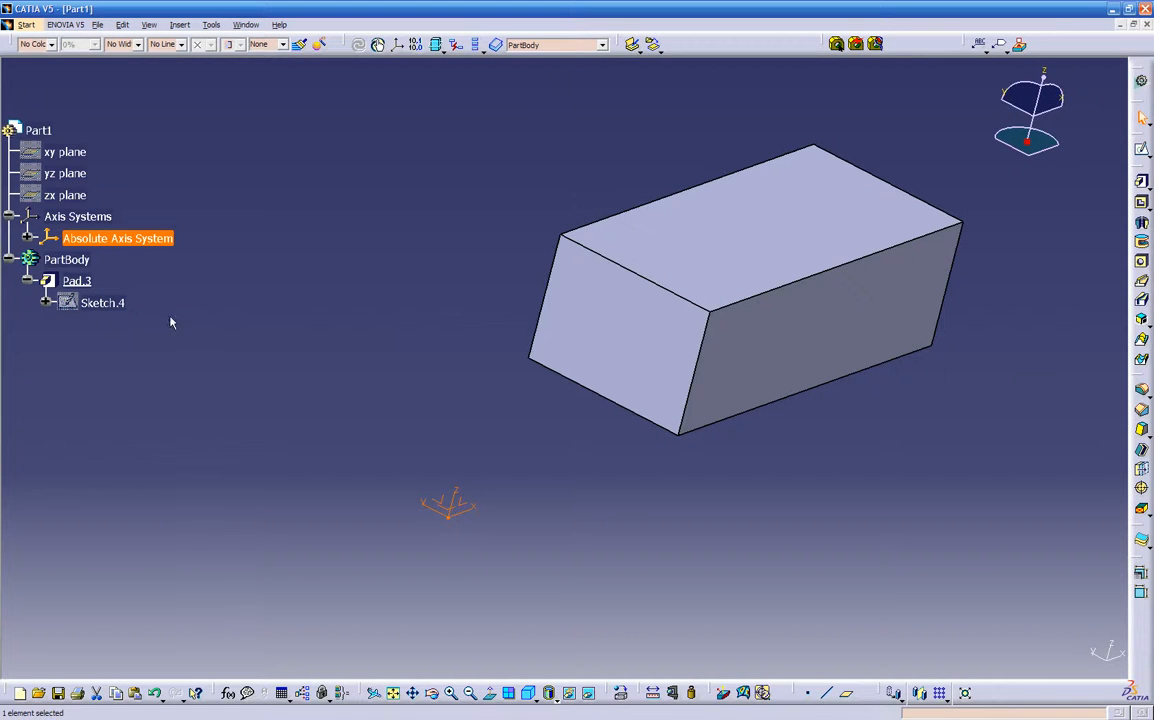
- Show the block's hidden base sketch and view it together with the solid from another angle
right_click(117, 303)
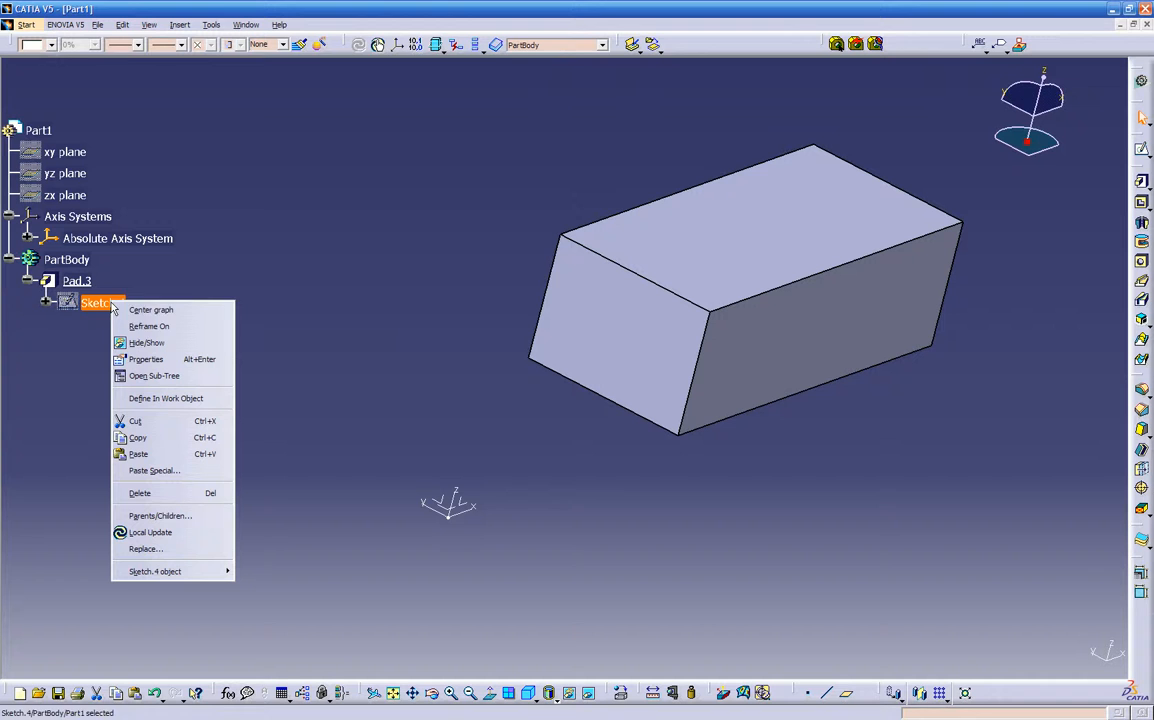
left_click(140, 343)
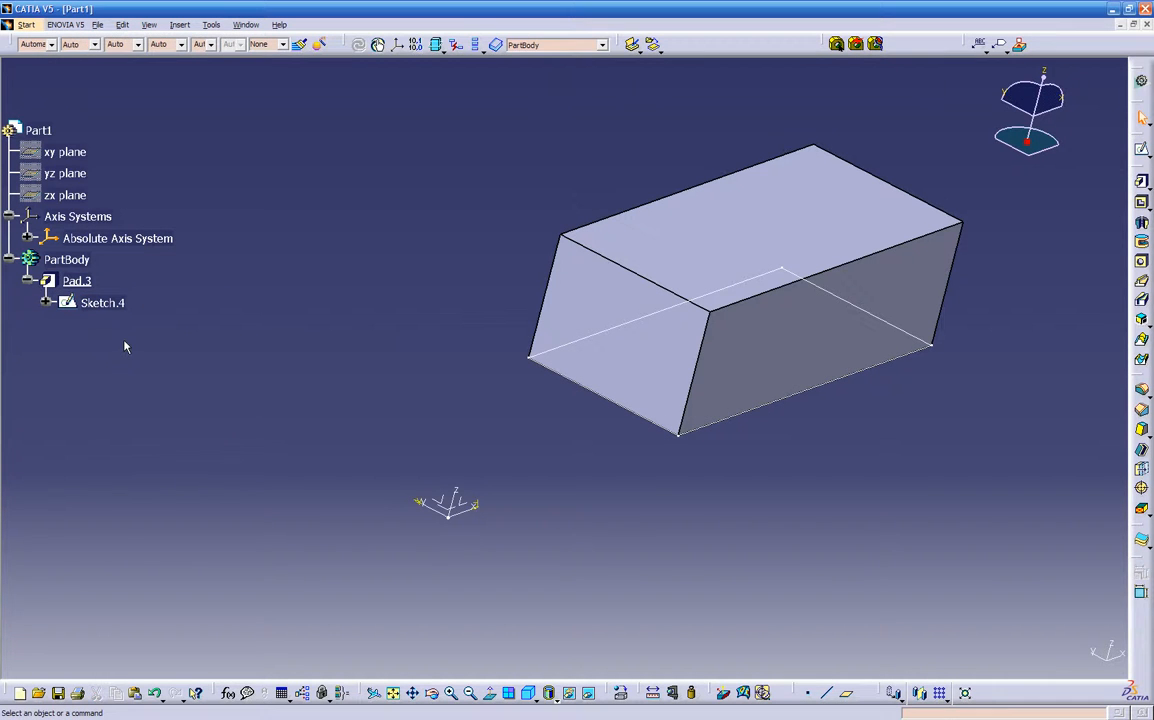
mouse_move(710, 432)
middle_mouse_down()
mouse_move(693, 459)
mouse_move(631, 235)
mouse_move(644, 384)
middle_mouse_up()
left_click(626, 518)
mouse_move(626, 518)
middle_mouse_down()
mouse_move(675, 531)
mouse_move(660, 485)
middle_mouse_up()
- Rename the block's base sketch as "box test sketch" and hide it again
left_click(102, 303)
right_click(104, 305)
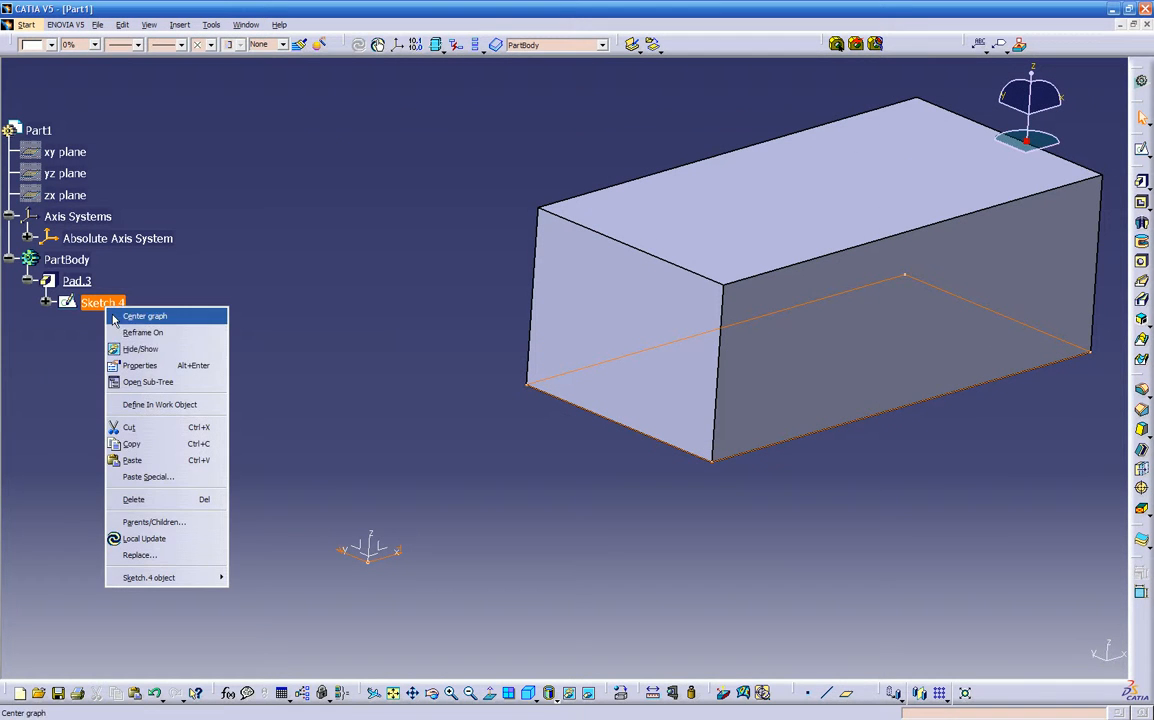
left_click(133, 367)
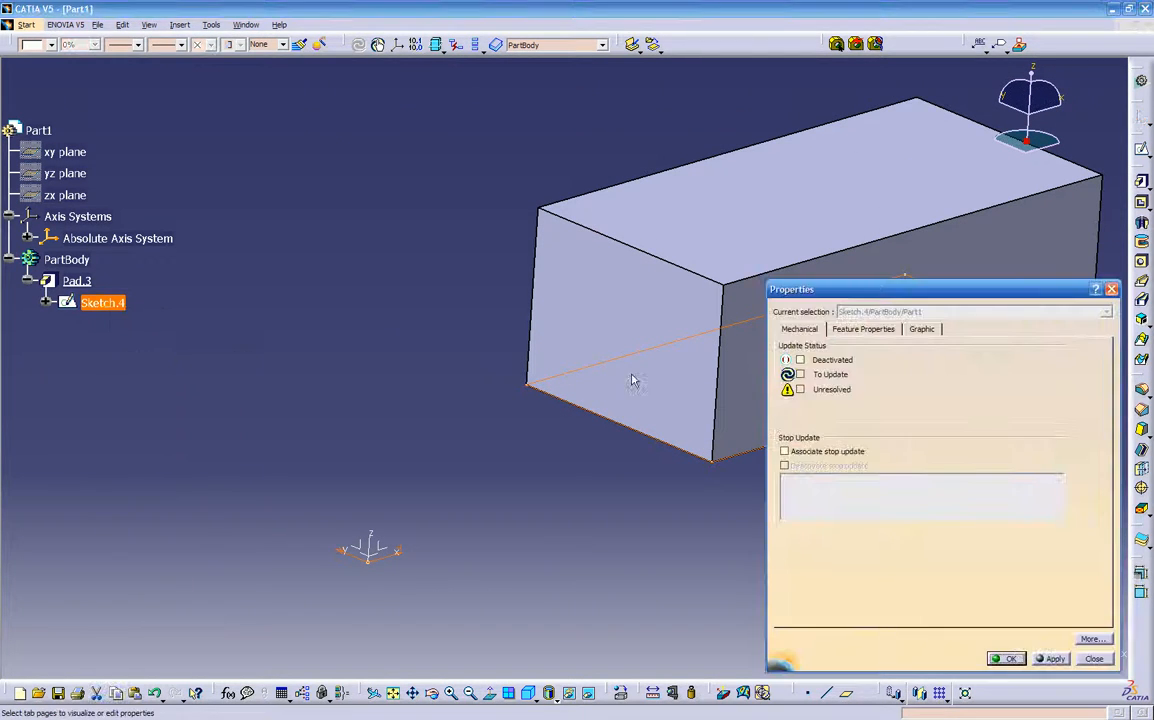
left_click(866, 330)
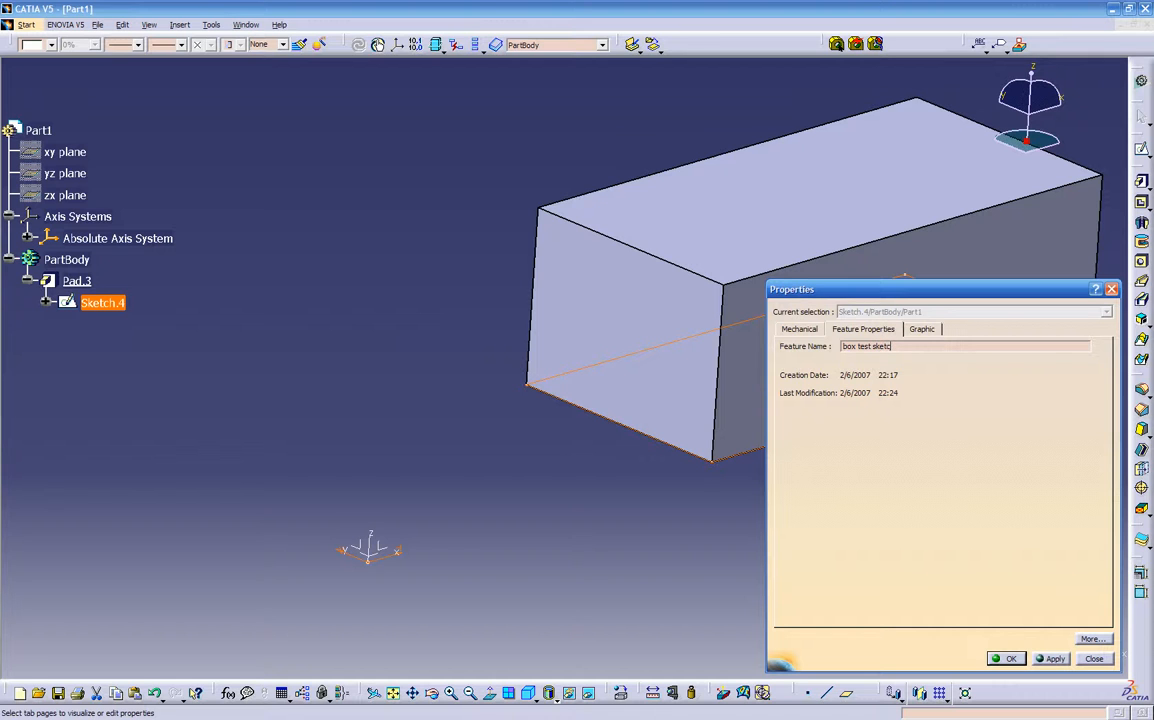
key("Return")
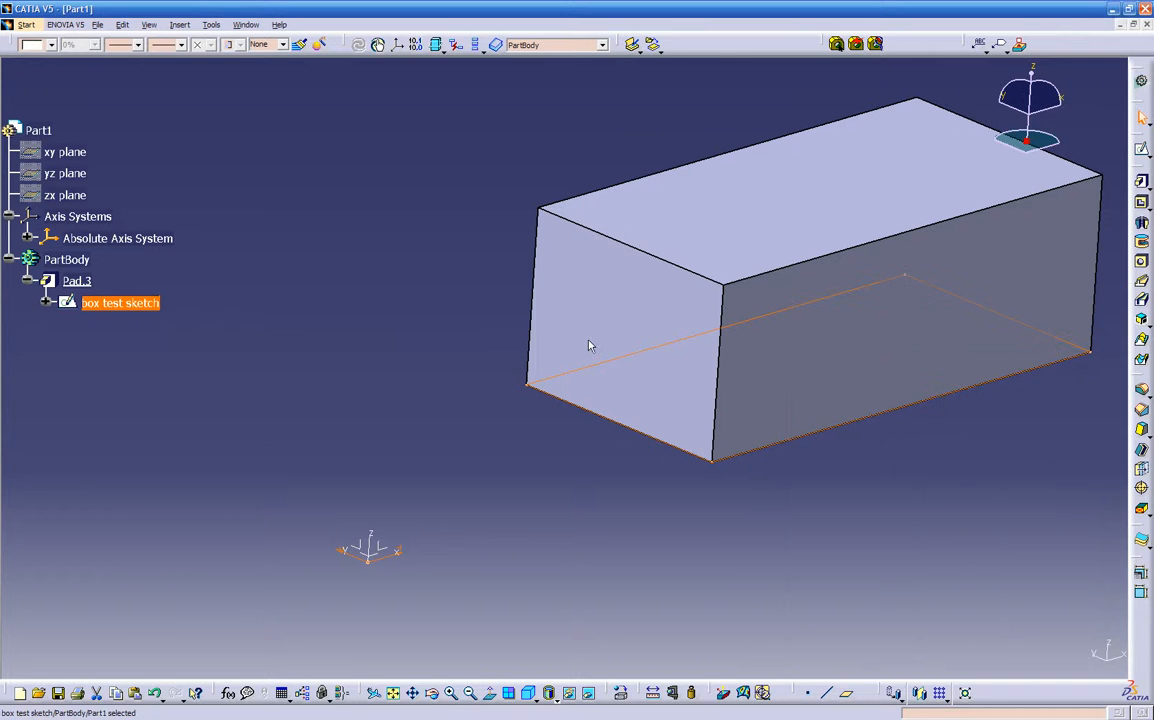
left_click(455, 341)
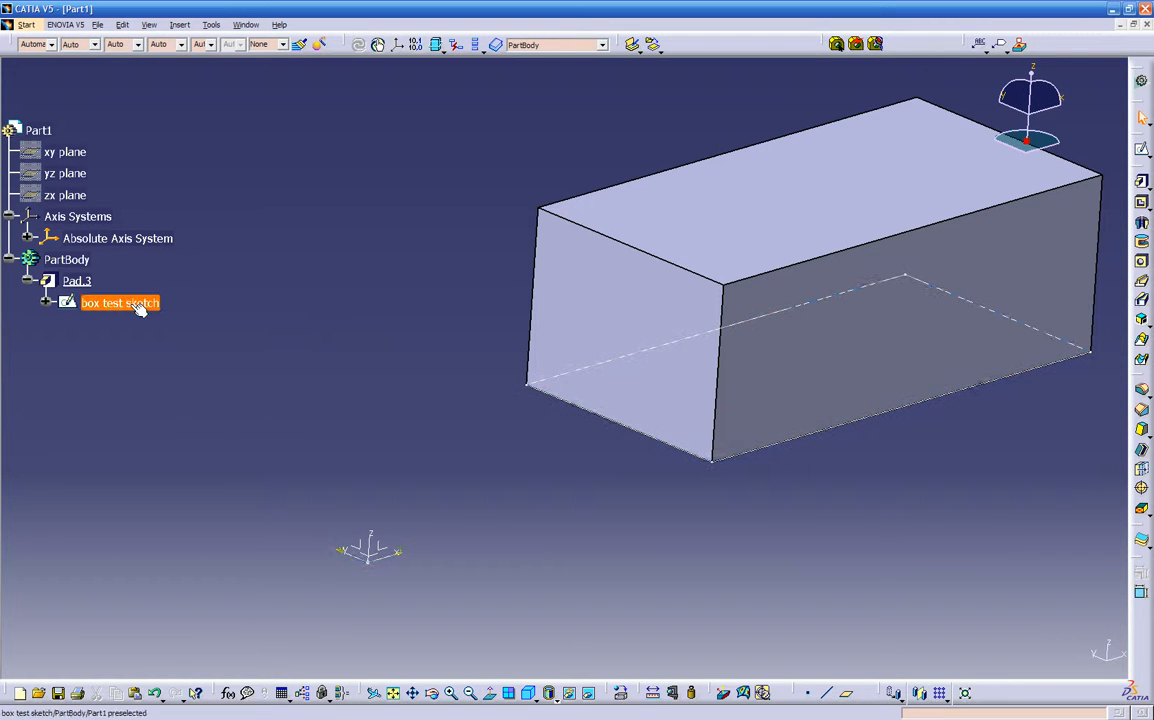
right_click(138, 310)
left_click(205, 348)
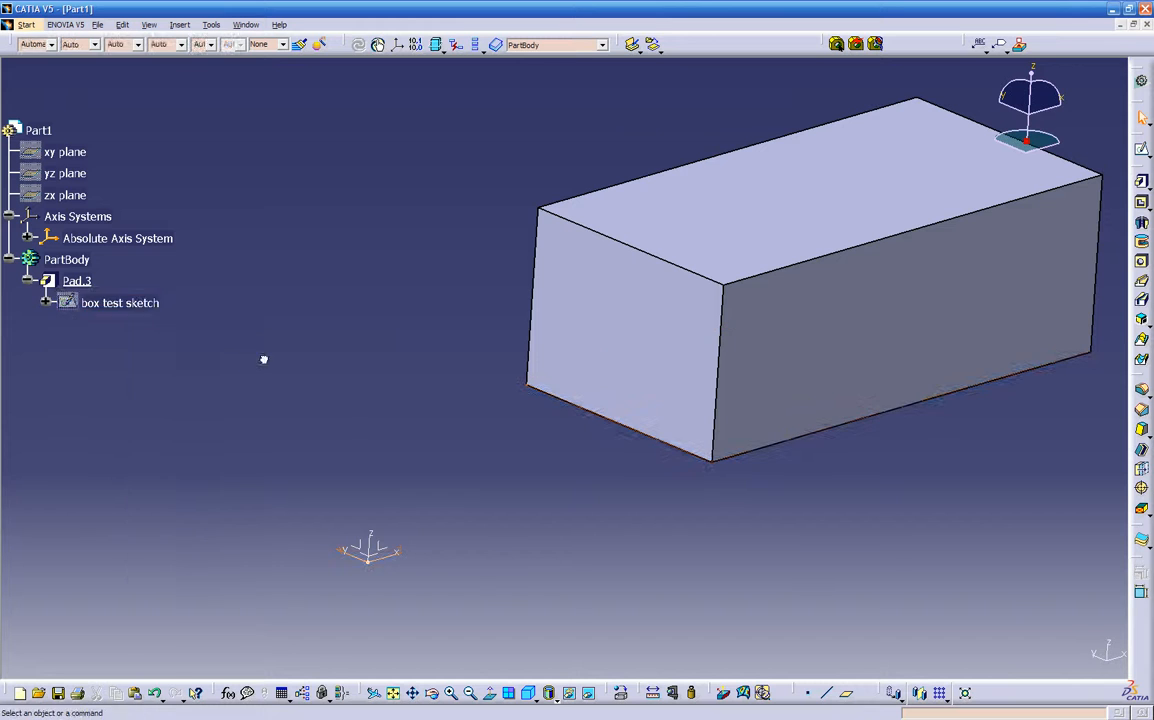
- Rename the pad feature as "sample box"
left_click(77, 283)
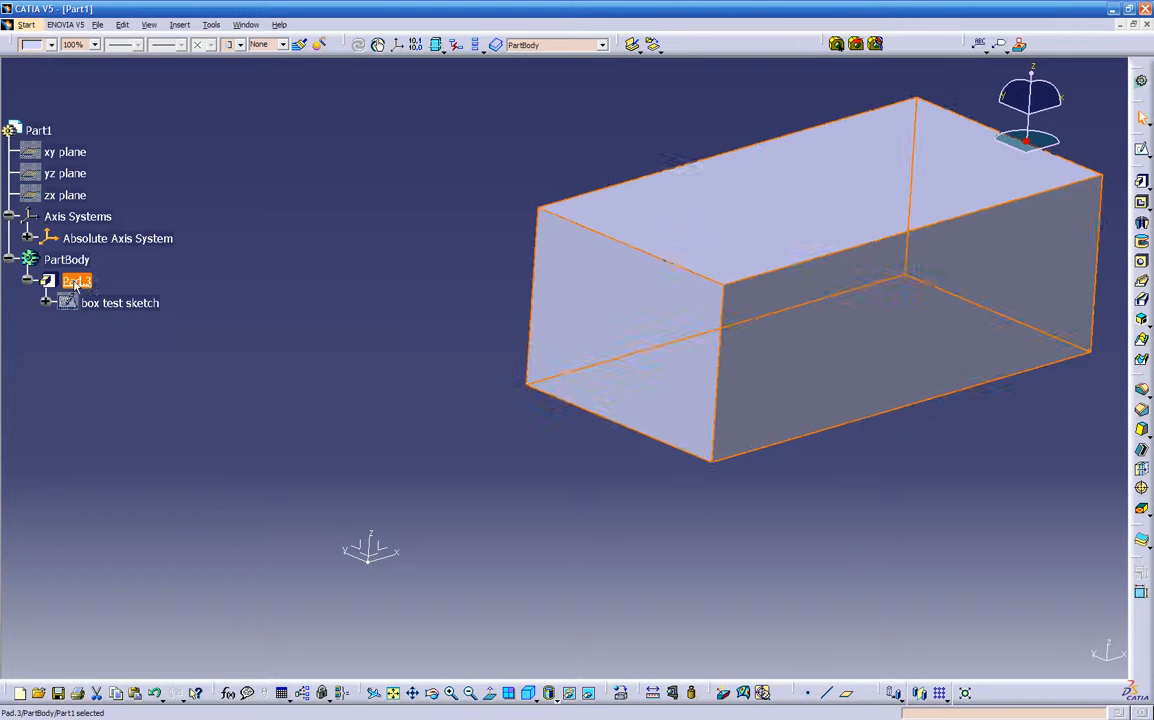
right_click(77, 285)
left_click(105, 340)
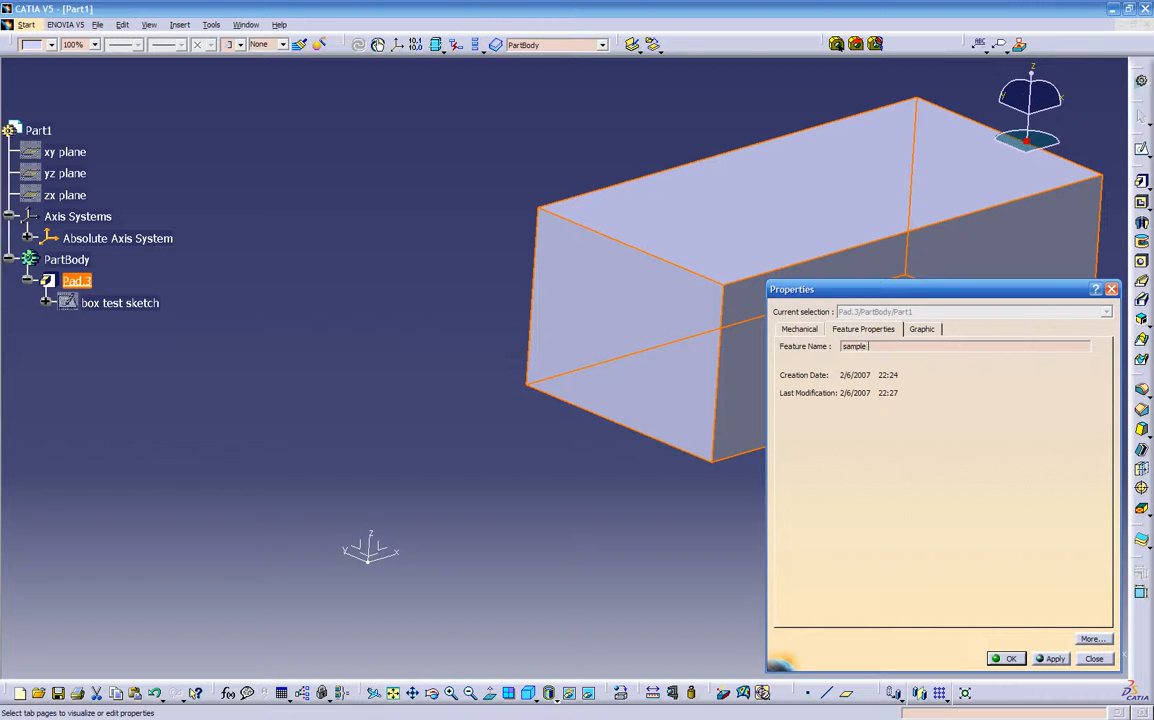
type("sample box")
key("Return")
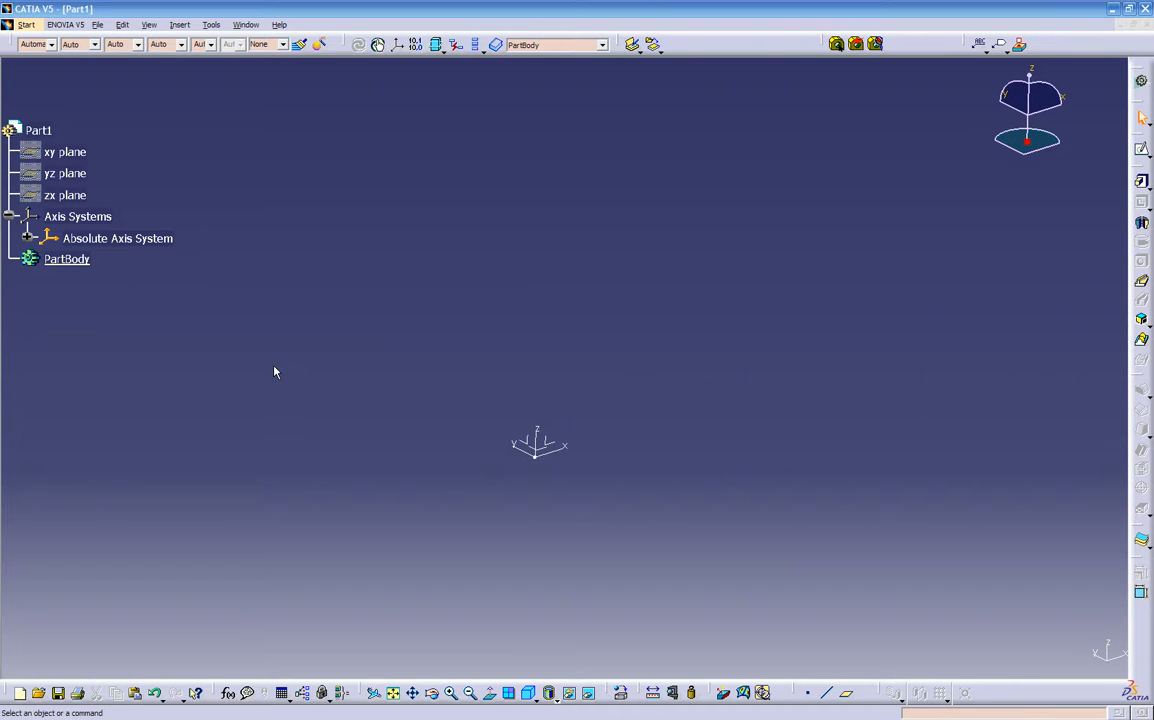
- Start a new sketch on the xy plane of the absolute axis system
middle_click_drag(620, 503, 673, 413)
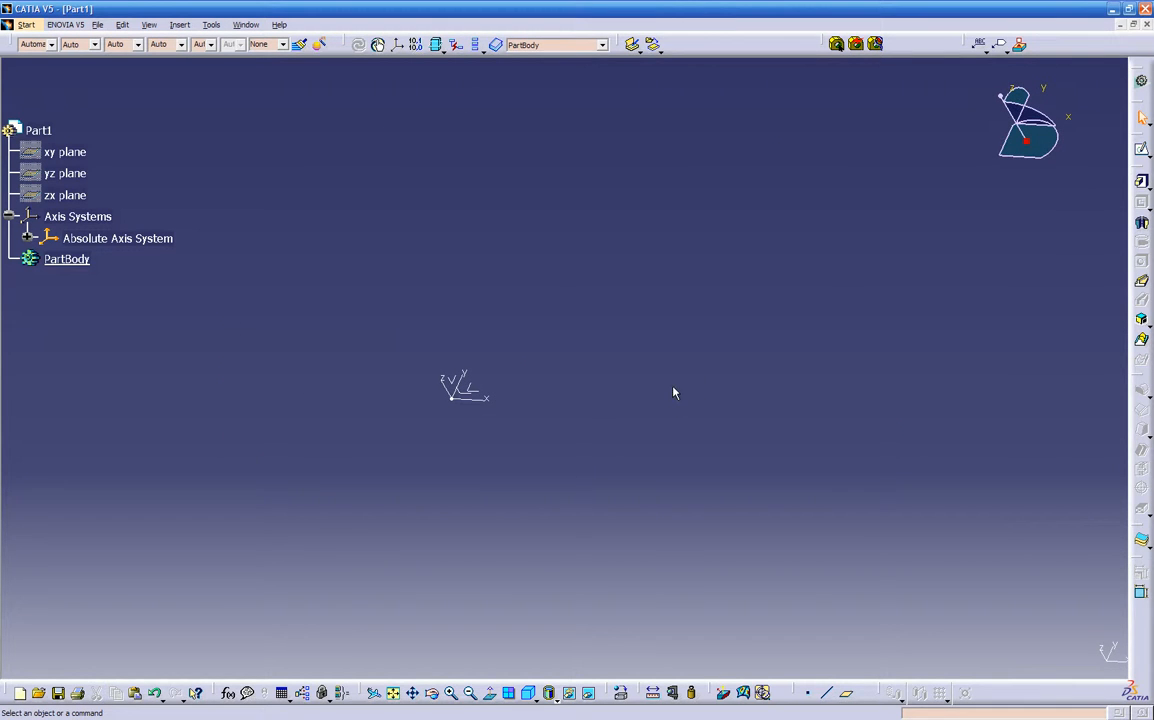
left_click(1141, 149)
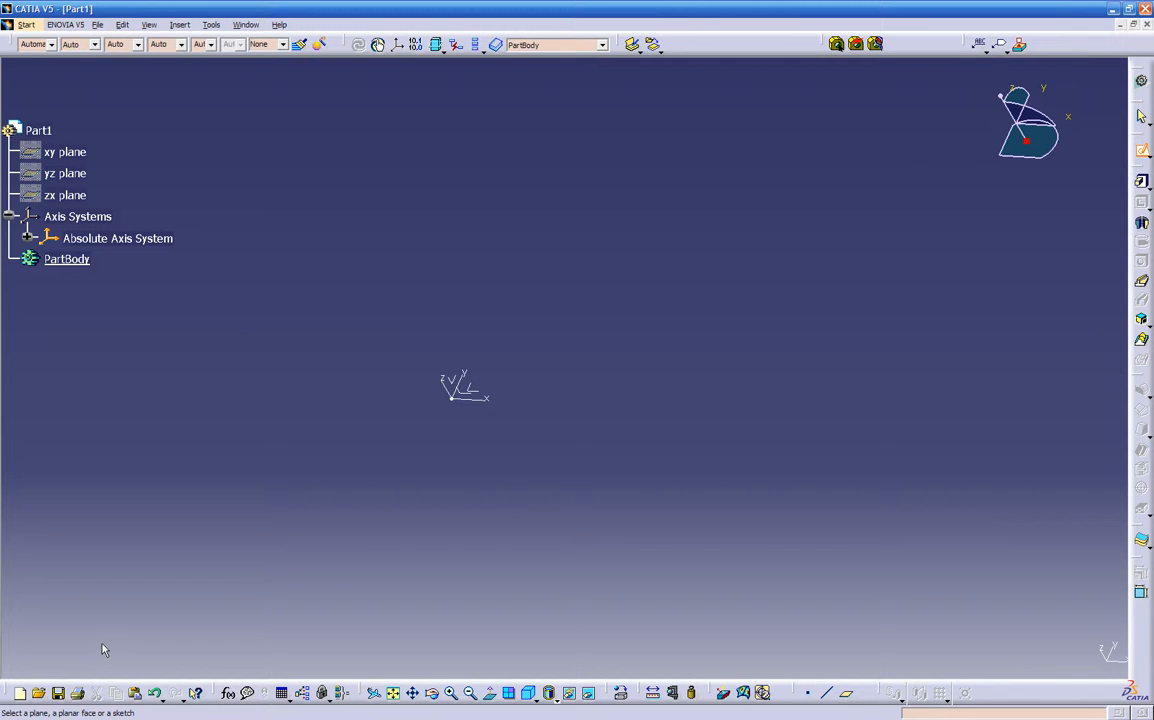
left_click(476, 389)
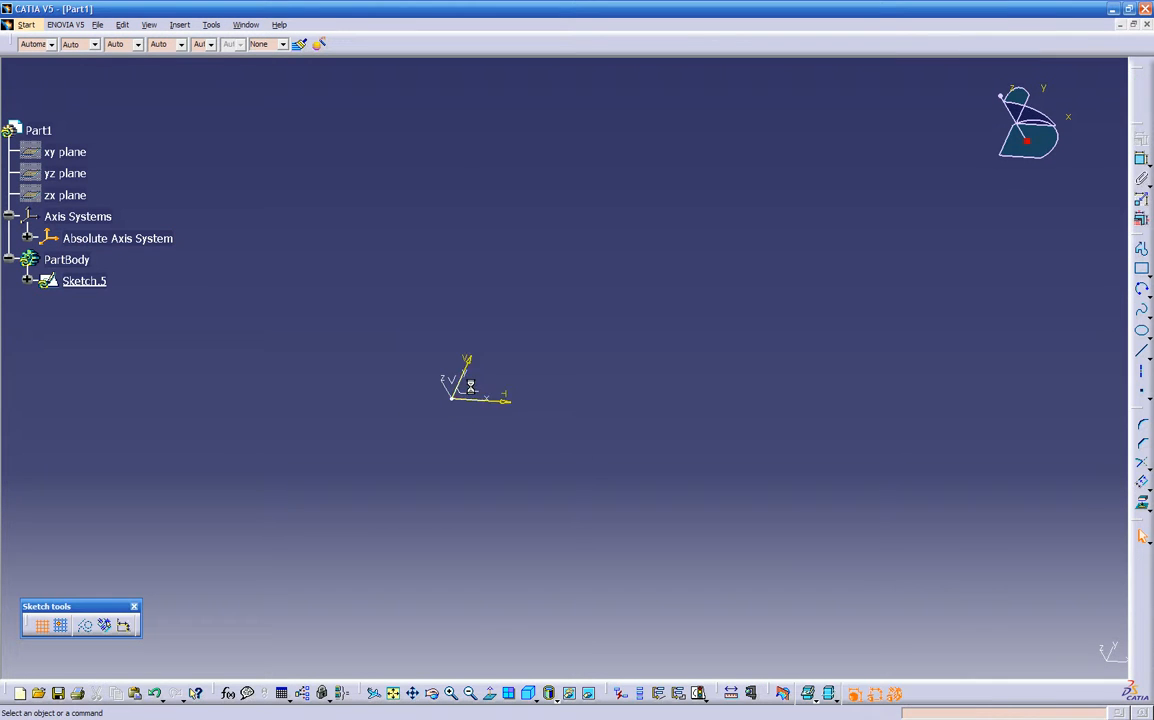
middle_click_drag(559, 417, 479, 456)
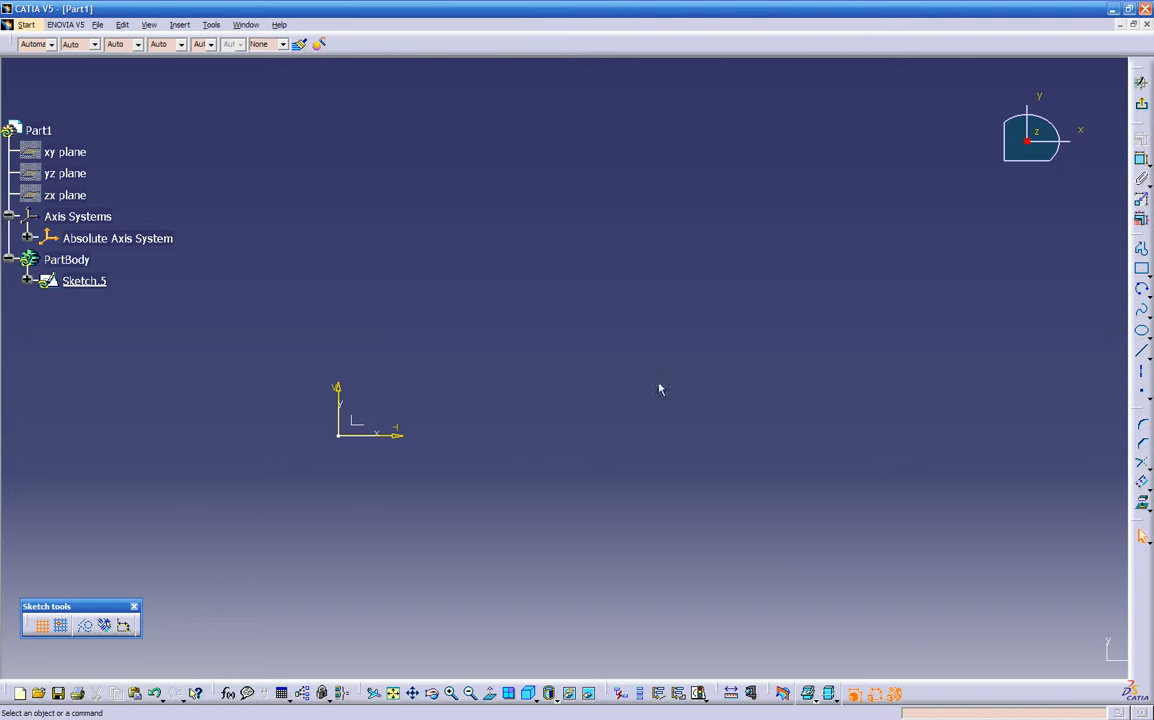
- Sketch a rectangle about 181.9 in wide and 123.6 in high, above and to the right of the origin
left_click(1141, 268)
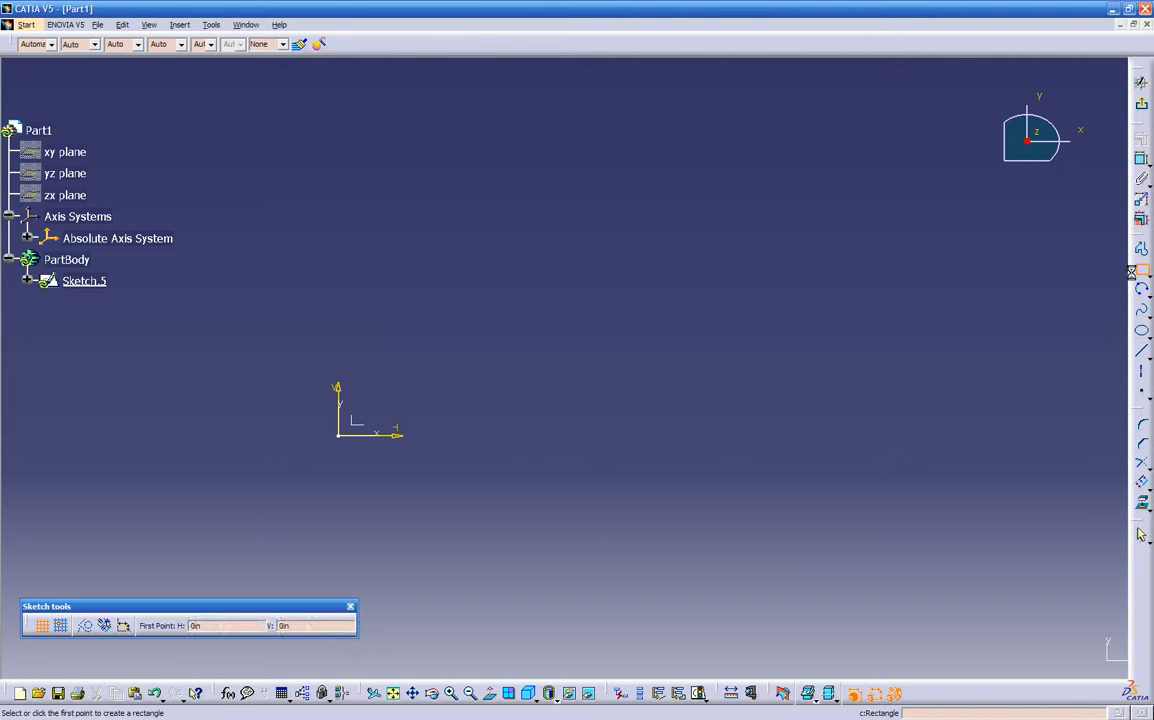
left_click(515, 394)
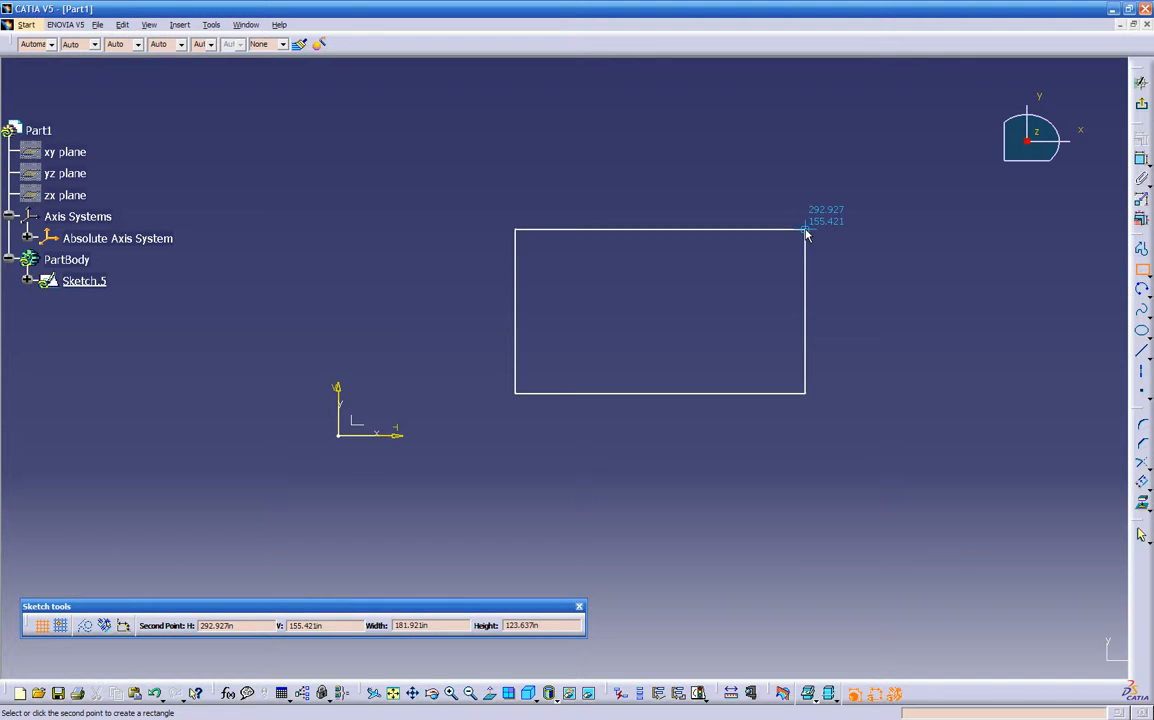
left_click(805, 230)
mouse_move(703, 440)
middle_mouse_down()
mouse_move(791, 330)
mouse_move(773, 389)
mouse_move(783, 325)
mouse_move(647, 461)
mouse_move(686, 410)
mouse_move(639, 420)
mouse_move(636, 407)
middle_mouse_up()
left_click(1026, 178)
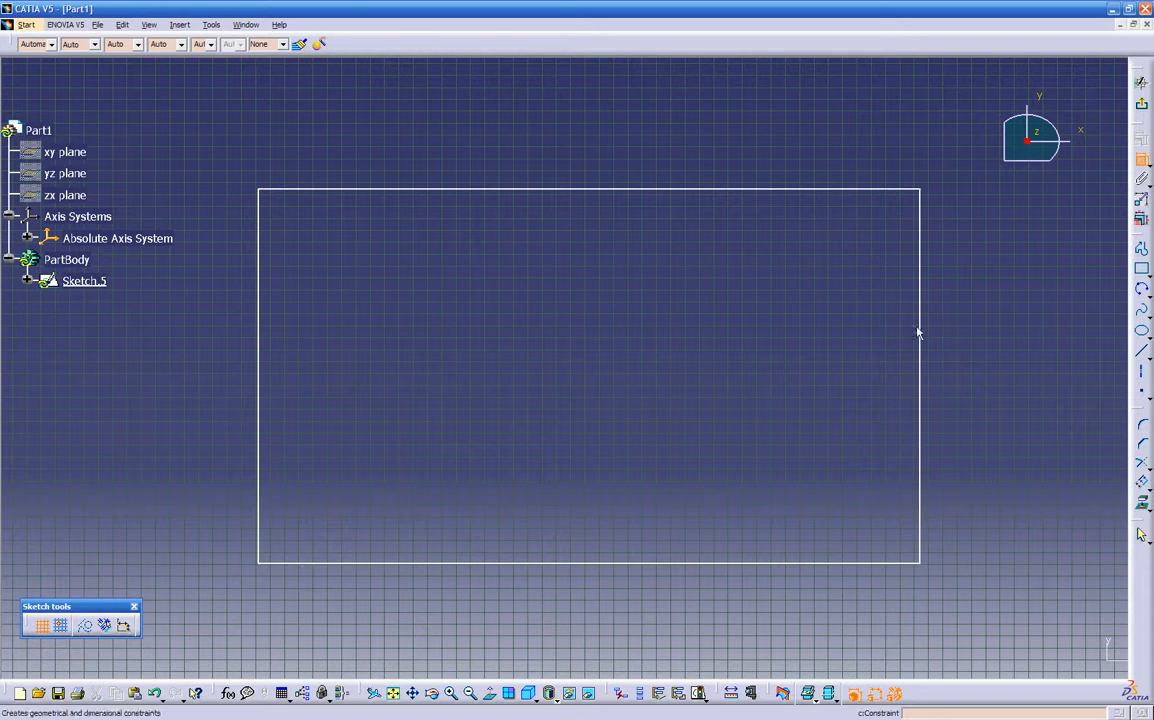
- Dimension the distance between the rectangle's two vertical sides, placed above it, and set this width to 10 in
left_click(920, 333)
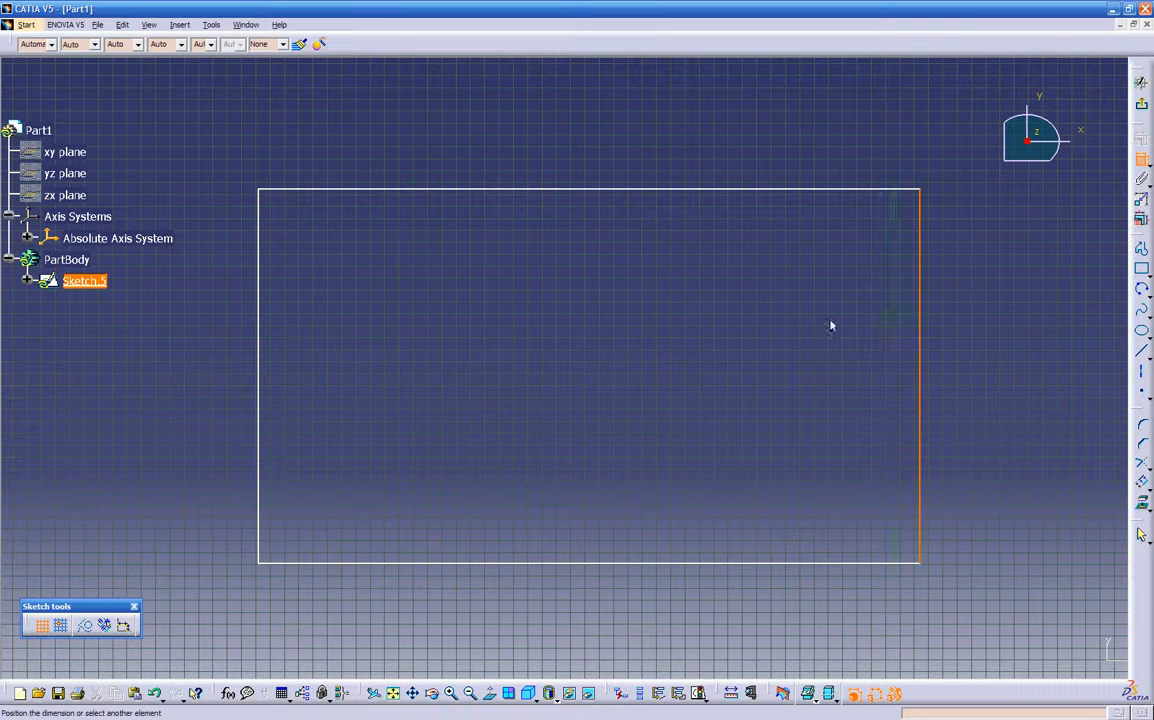
left_click(259, 315)
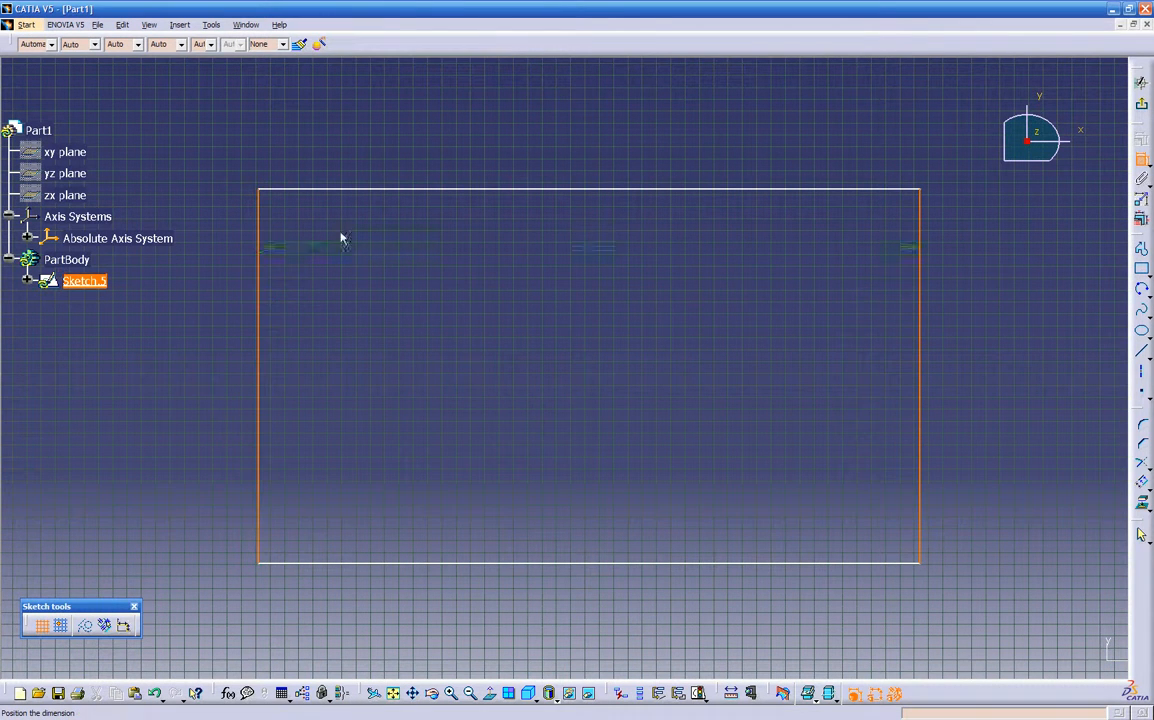
left_click(572, 134)
middle_click_drag(743, 398, 652, 420)
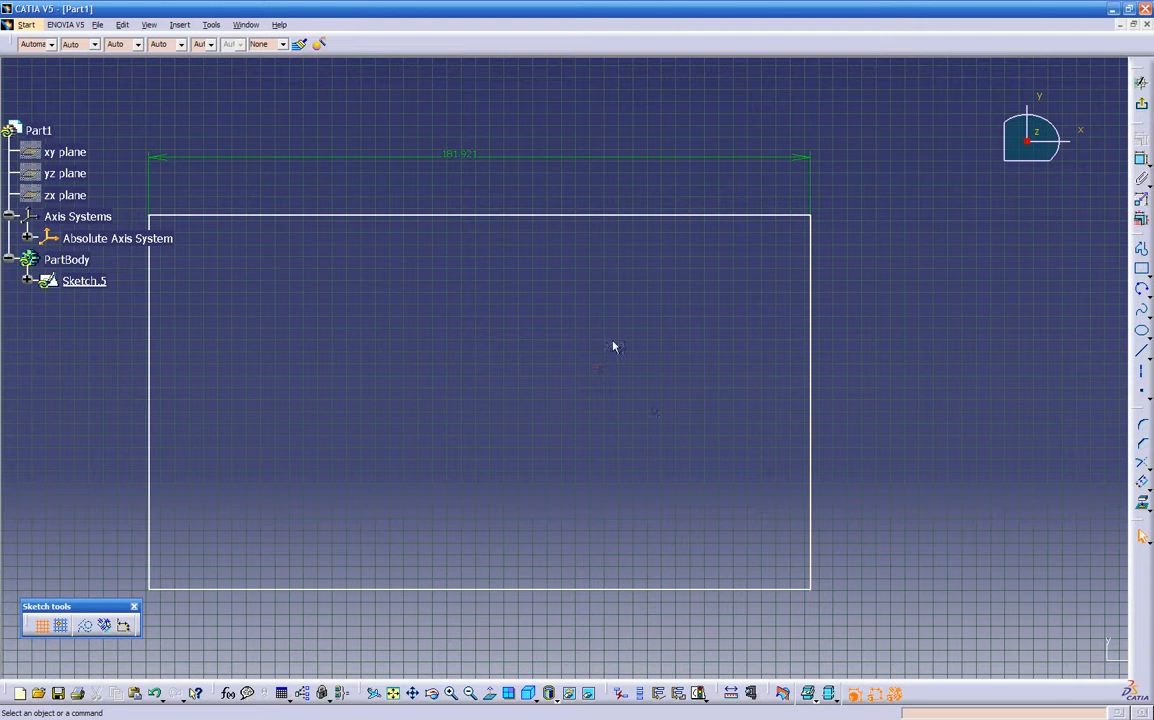
double_click(455, 155)
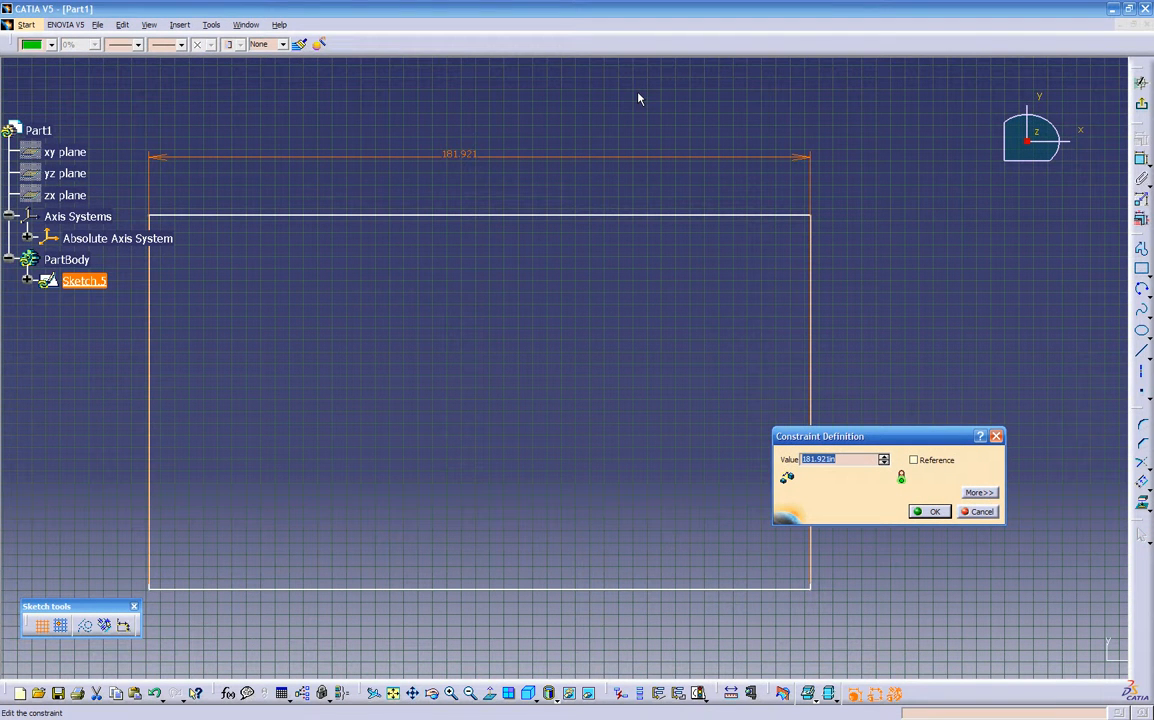
type("10")
key("Return")
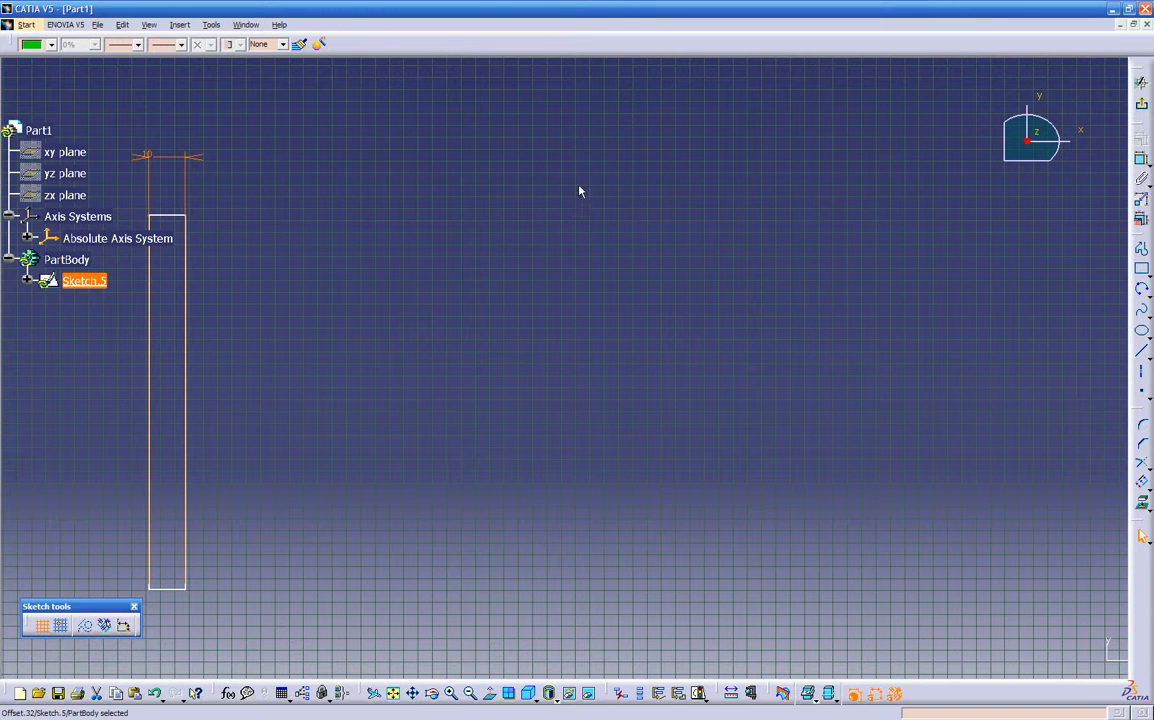
left_click(511, 240)
middle_click_drag(511, 240, 823, 175)
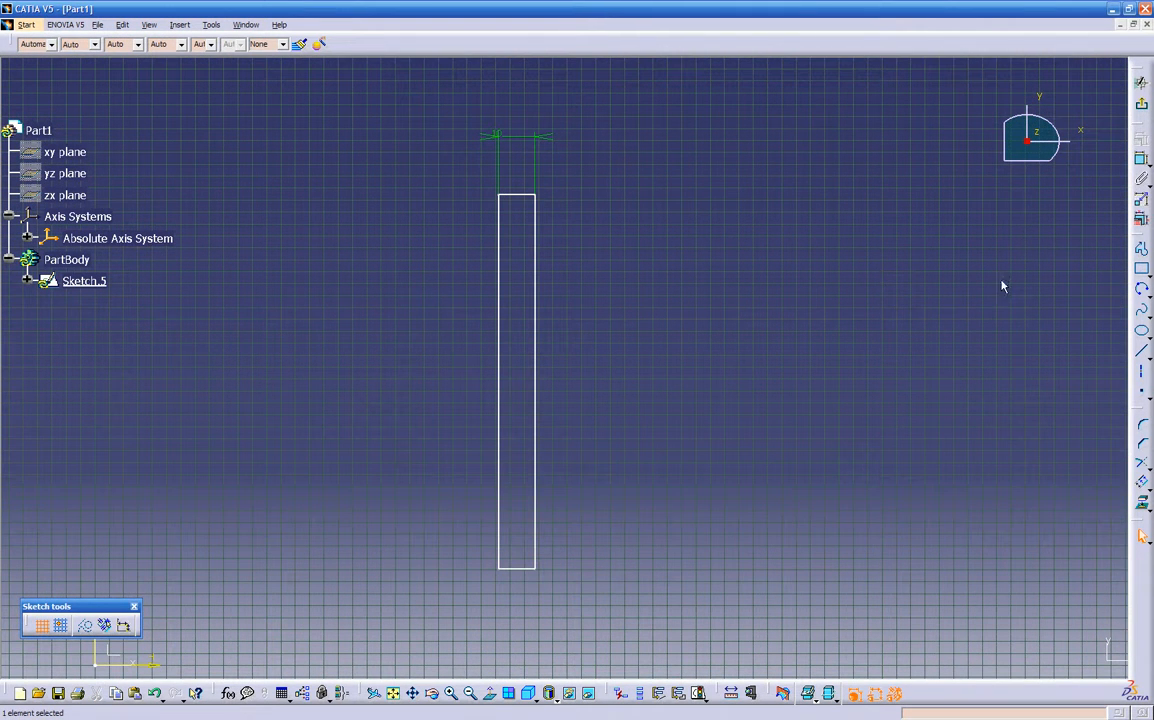
- Dimension the distance between the rectangle's two horizontal sides, placed beside it, and set this height to 5 in
left_click(1141, 159)
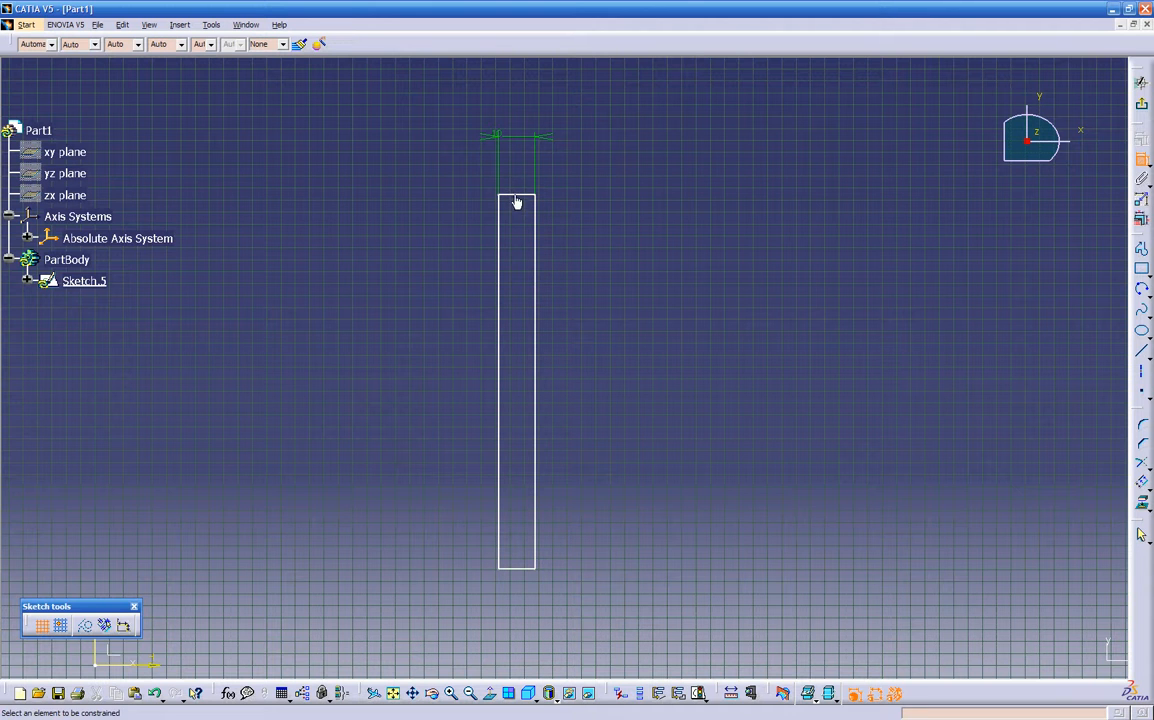
left_click(517, 196)
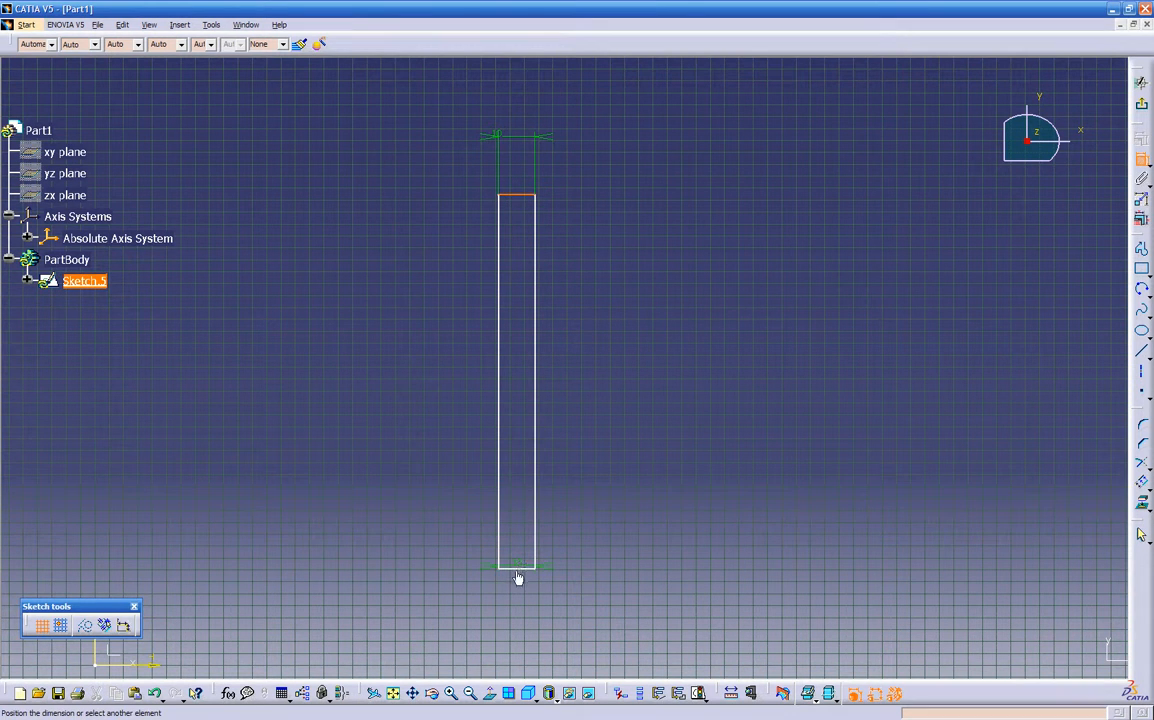
left_click(518, 573)
double_click(622, 521)
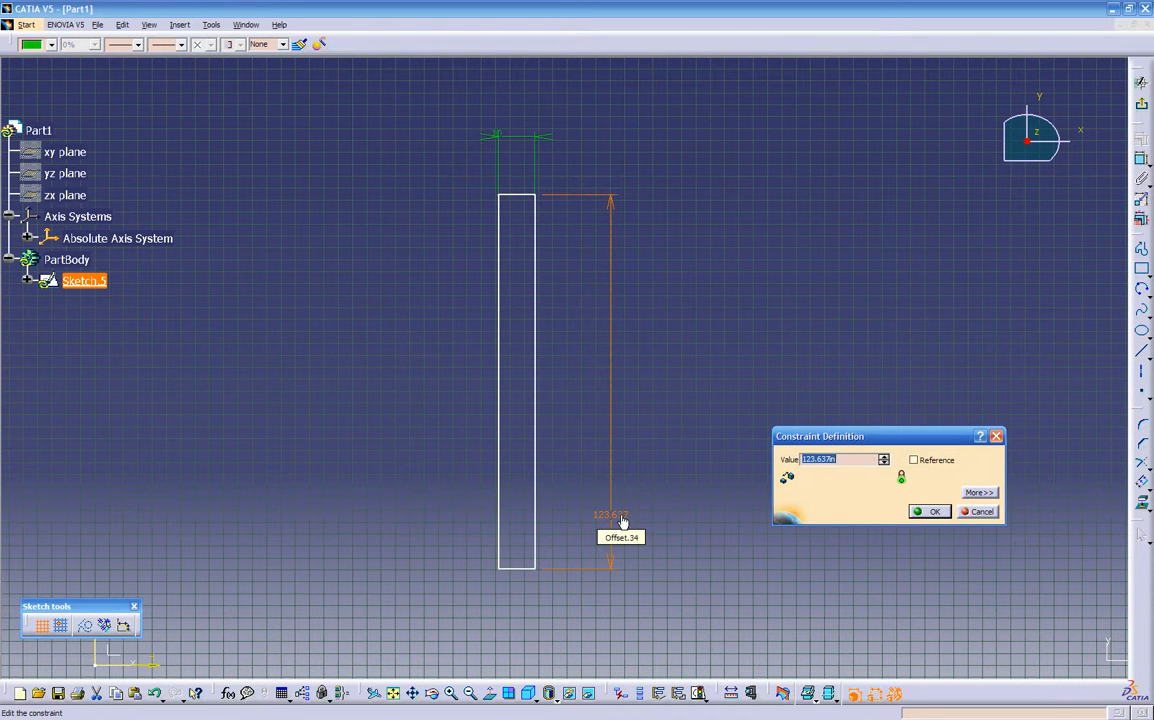
type("5")
key("Return")
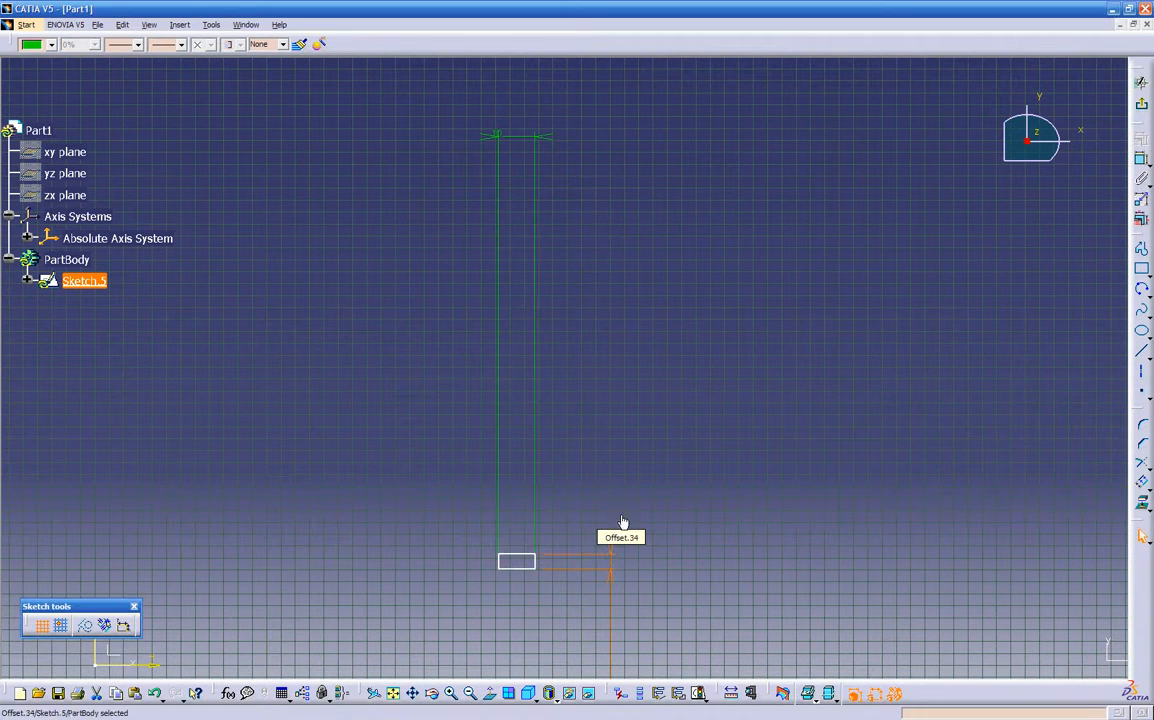
- Move the width dimension close above the rectangle and shift the height dimension's value closer to the rectangle
middle_click_drag(715, 556, 712, 470)
mouse_move(680, 541)
middle_mouse_down()
mouse_move(719, 366)
mouse_move(835, 175)
mouse_move(677, 453)
mouse_move(757, 325)
mouse_move(843, 225)
mouse_move(654, 363)
mouse_move(626, 410)
mouse_move(595, 423)
mouse_move(590, 405)
middle_mouse_up()
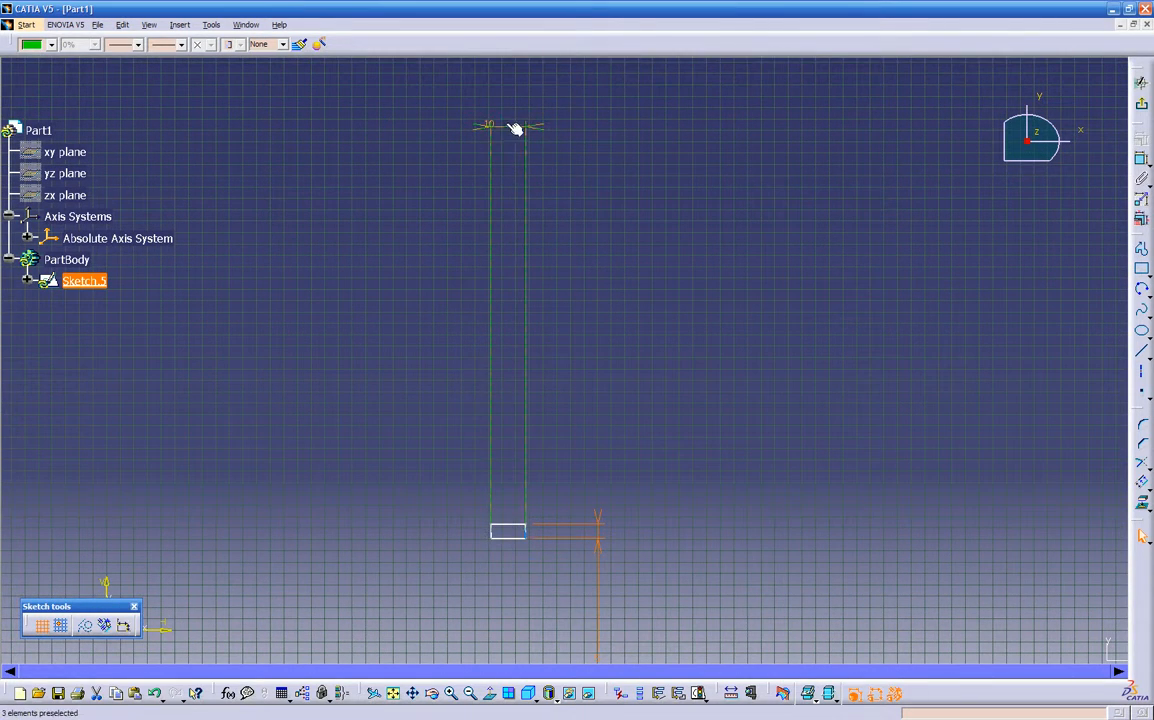
left_click(505, 148)
left_click_drag(505, 148, 510, 502)
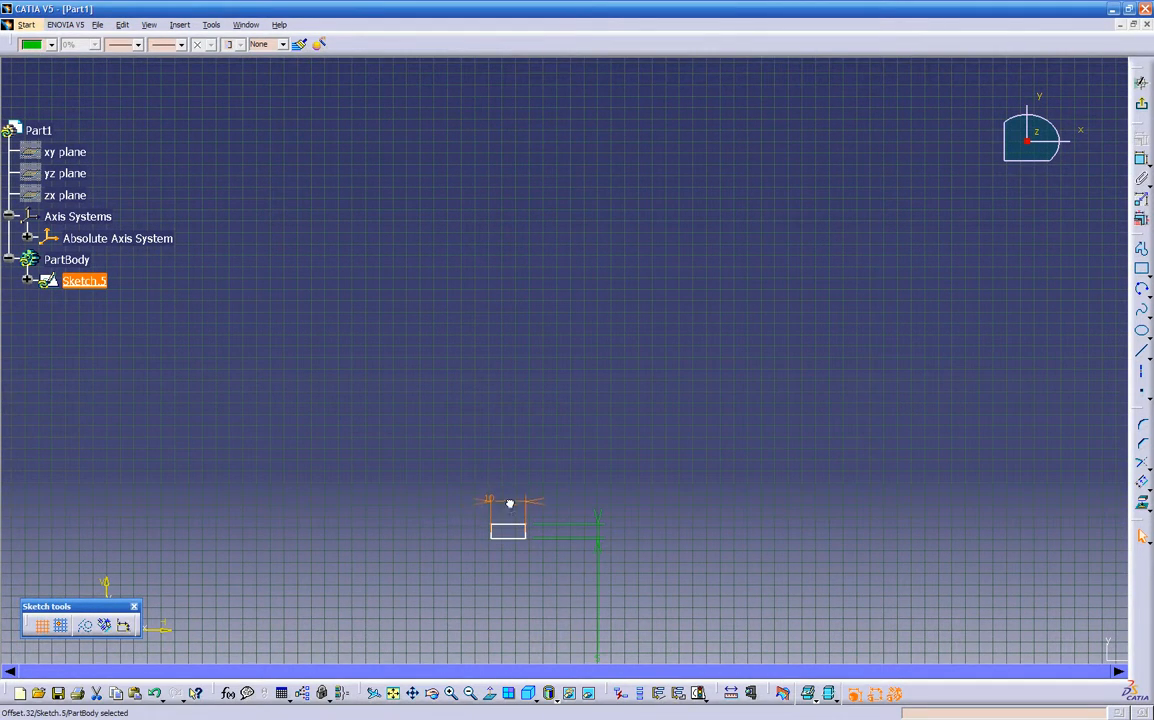
mouse_move(549, 577)
middle_mouse_down()
mouse_move(608, 513)
mouse_move(636, 273)
middle_mouse_up()
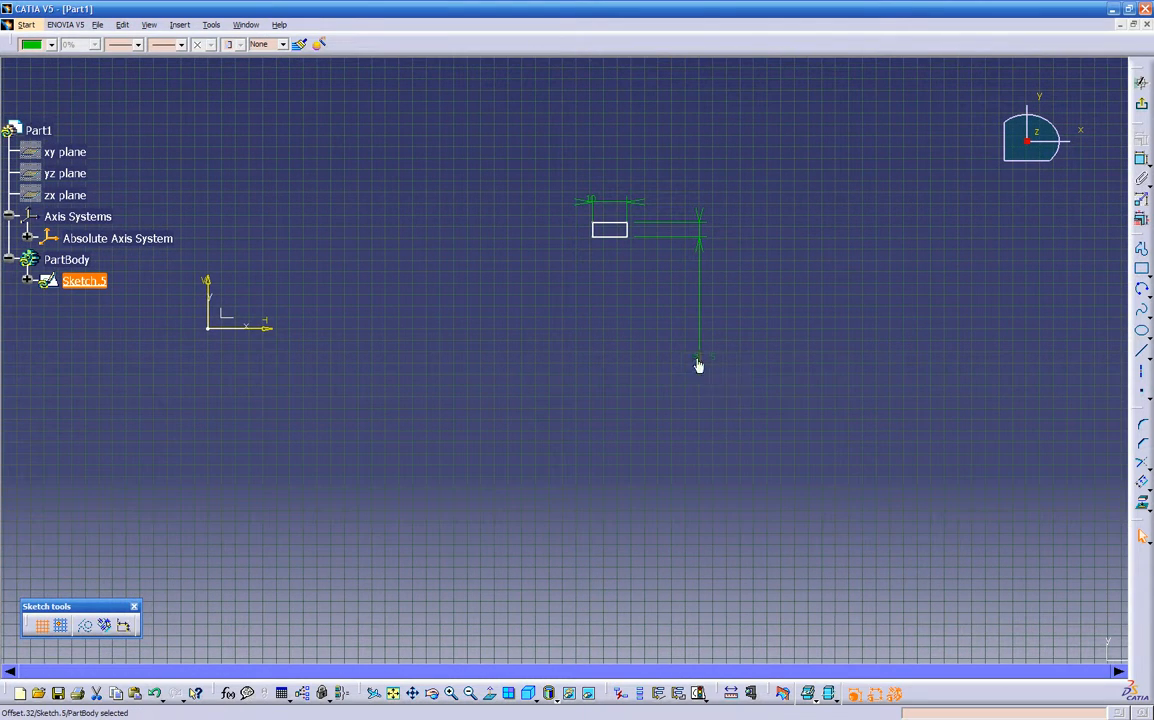
left_click_drag(703, 366, 703, 263)
mouse_move(537, 327)
middle_mouse_down()
mouse_move(541, 410)
mouse_move(610, 337)
mouse_move(604, 369)
mouse_move(538, 451)
mouse_move(559, 479)
mouse_move(516, 378)
middle_mouse_up()
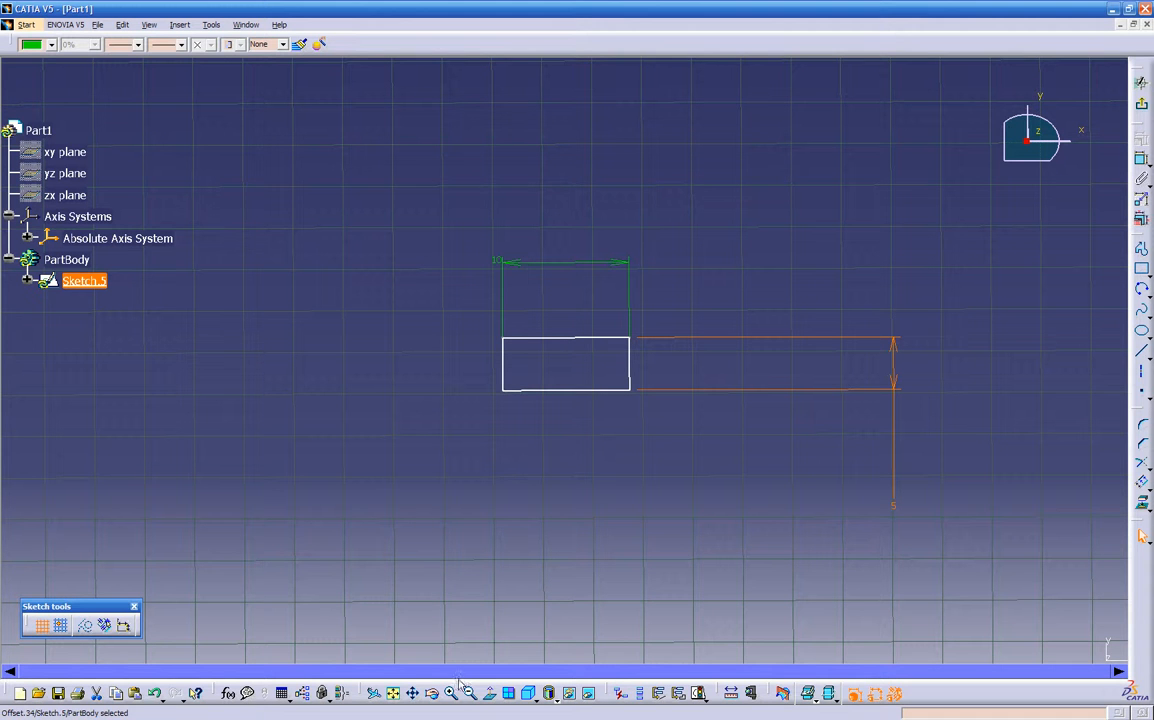
left_click(488, 692)
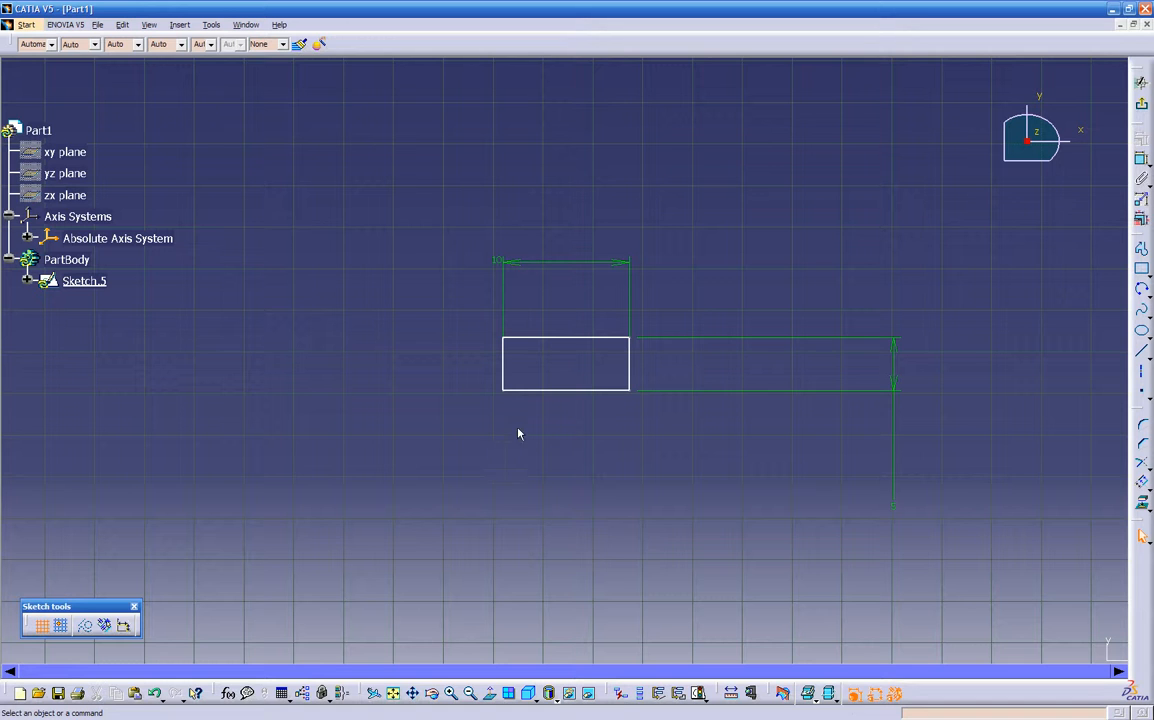
- Drive the rectangle's width dimension with a formula that makes it equal to the height dimension
double_click(538, 264)
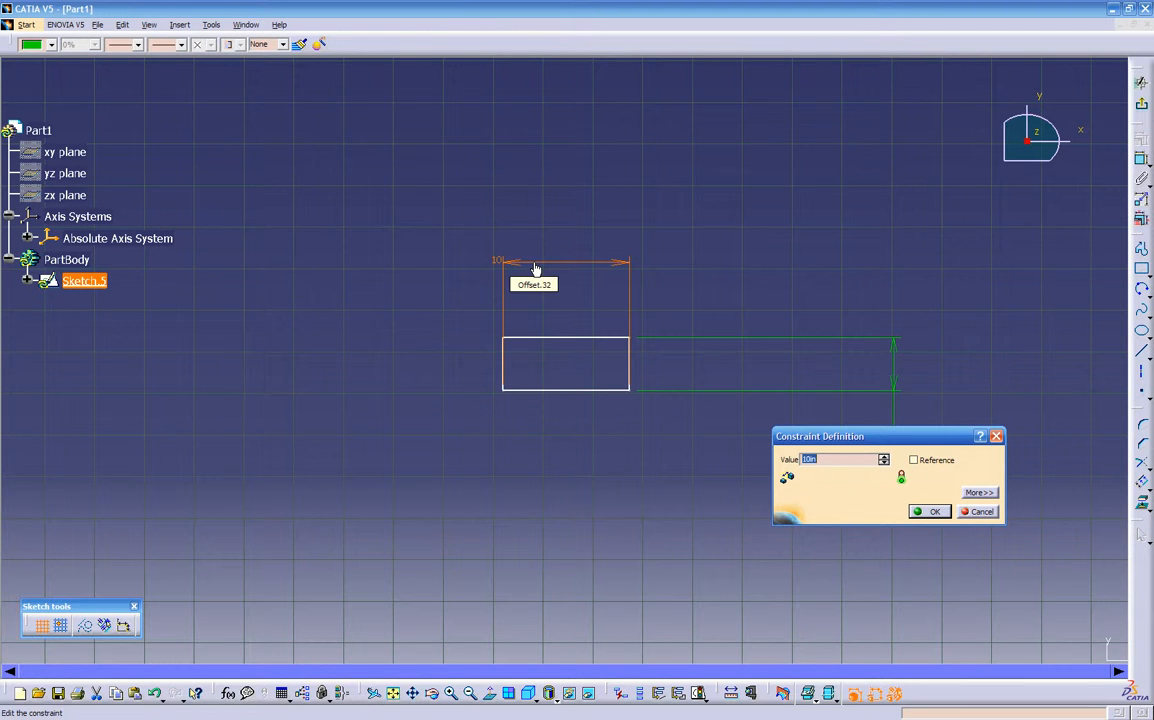
type("=")
middle_click_drag(834, 408, 566, 330)
left_click(573, 429)
middle_click_drag(461, 435, 616, 505)
left_click(917, 511)
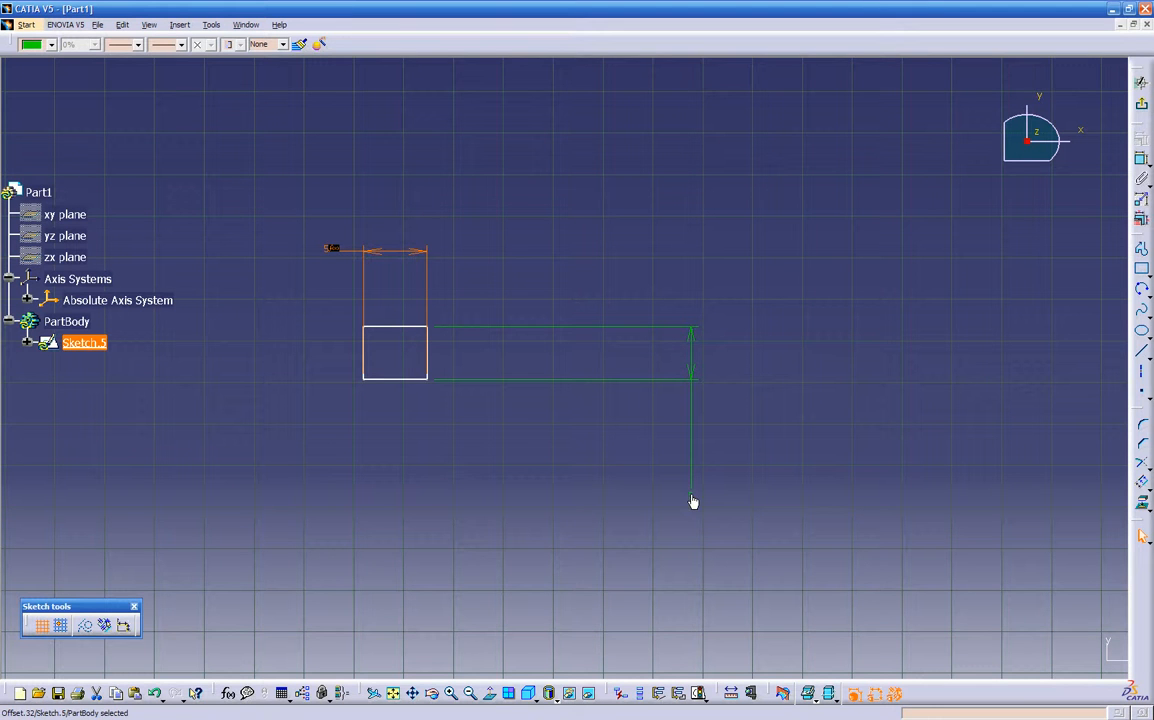
middle_click_drag(422, 447, 466, 494)
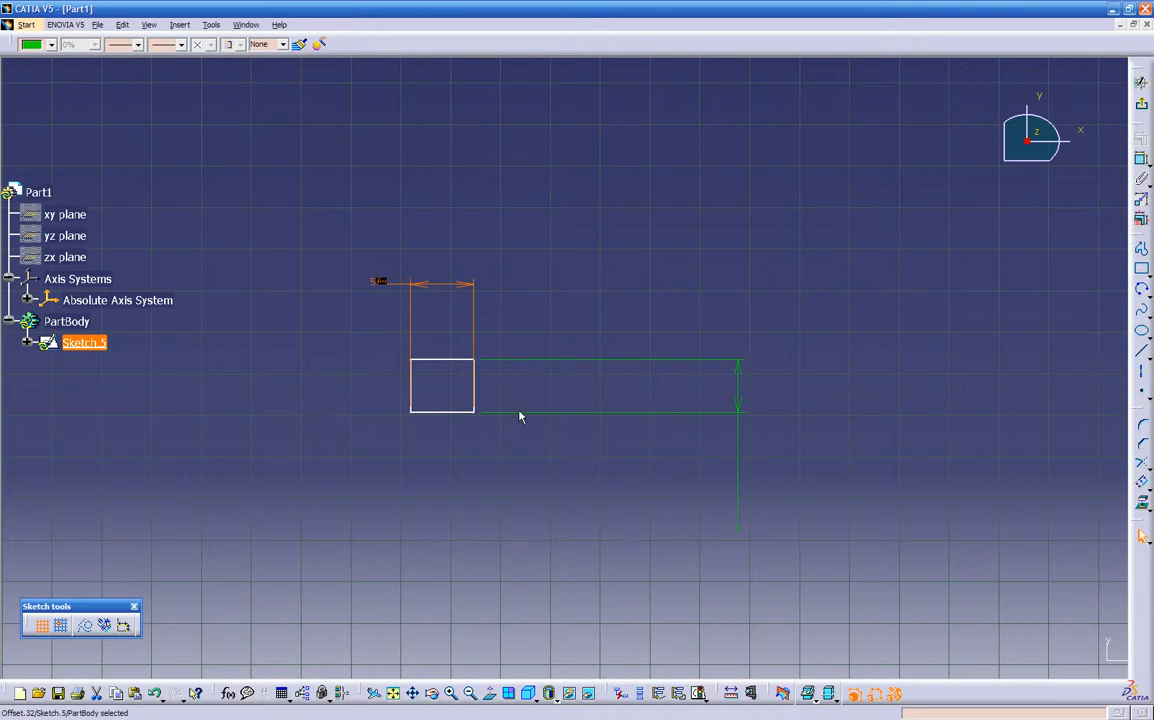
left_click(477, 387)
double_click(739, 406)
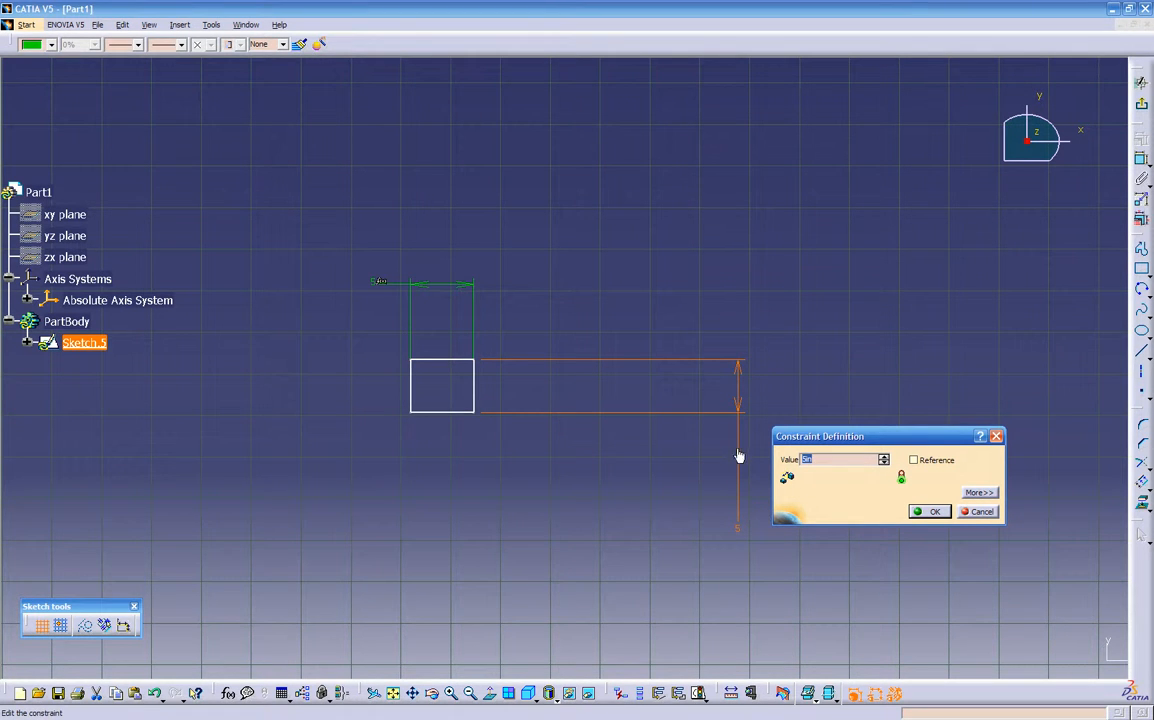
right_click(827, 459)
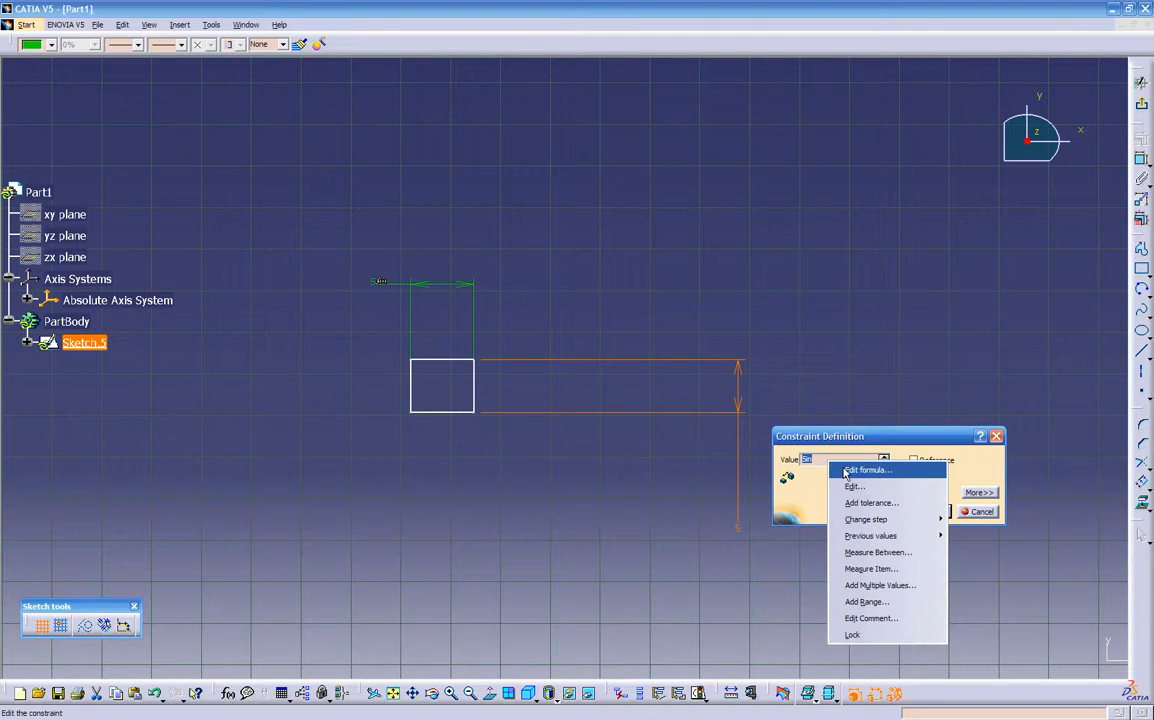
left_click(847, 470)
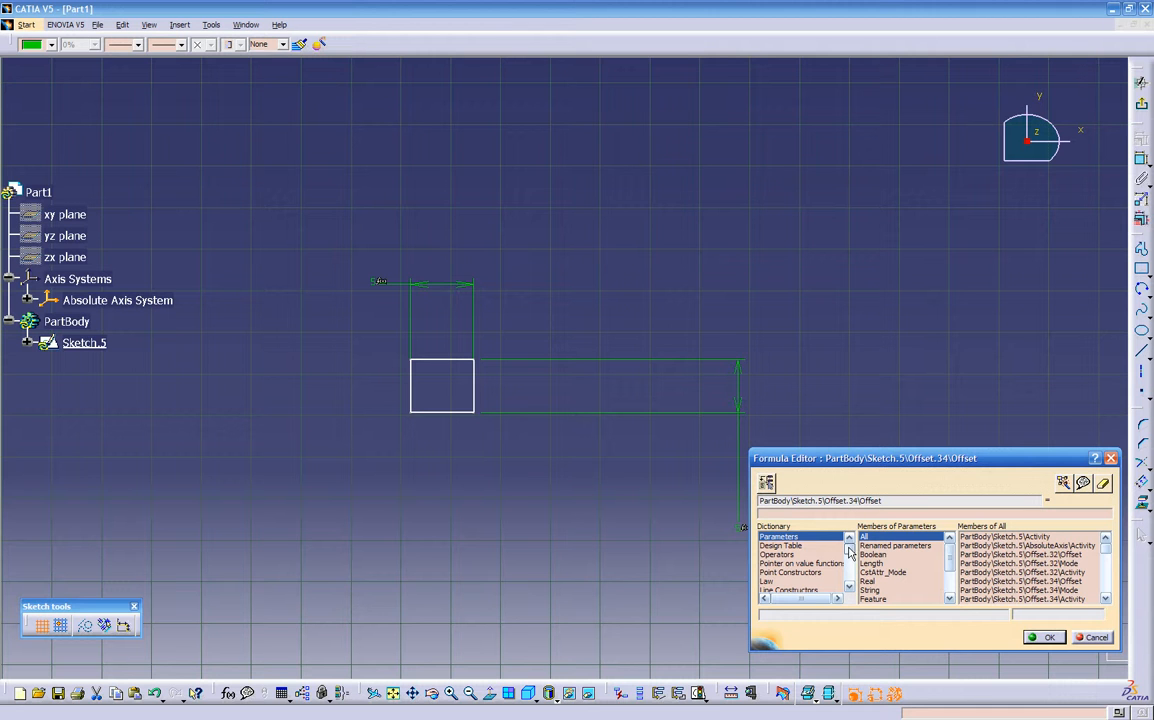
left_click(1042, 637)
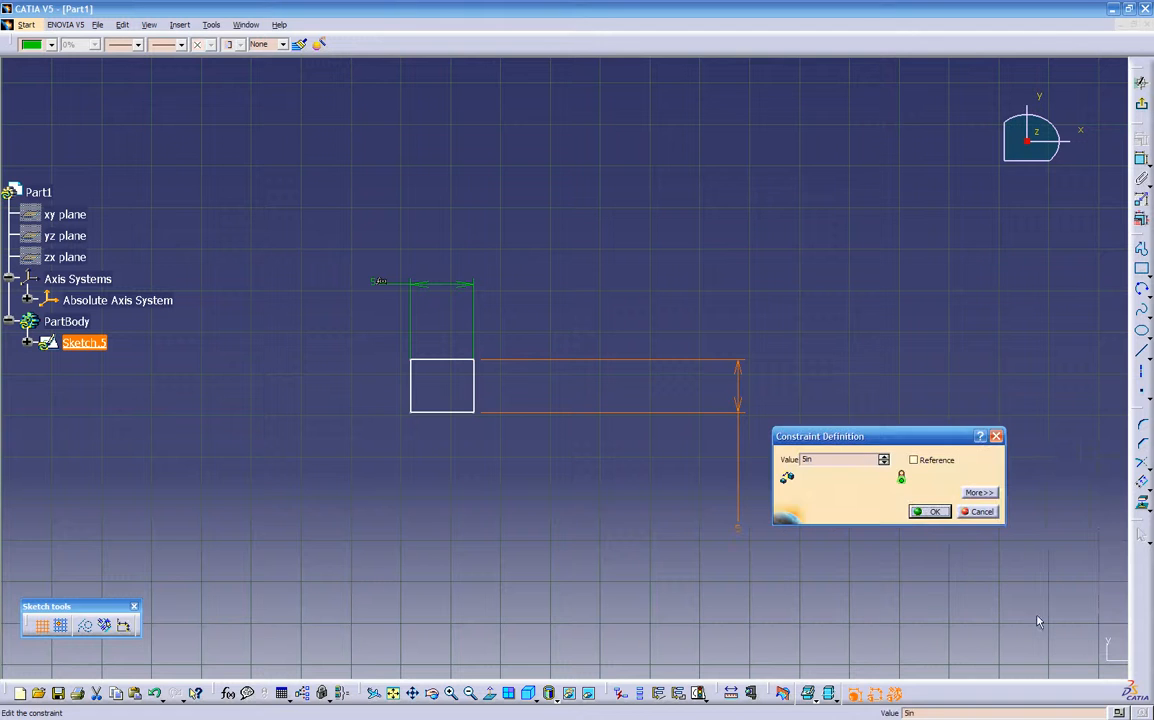
left_click(978, 512)
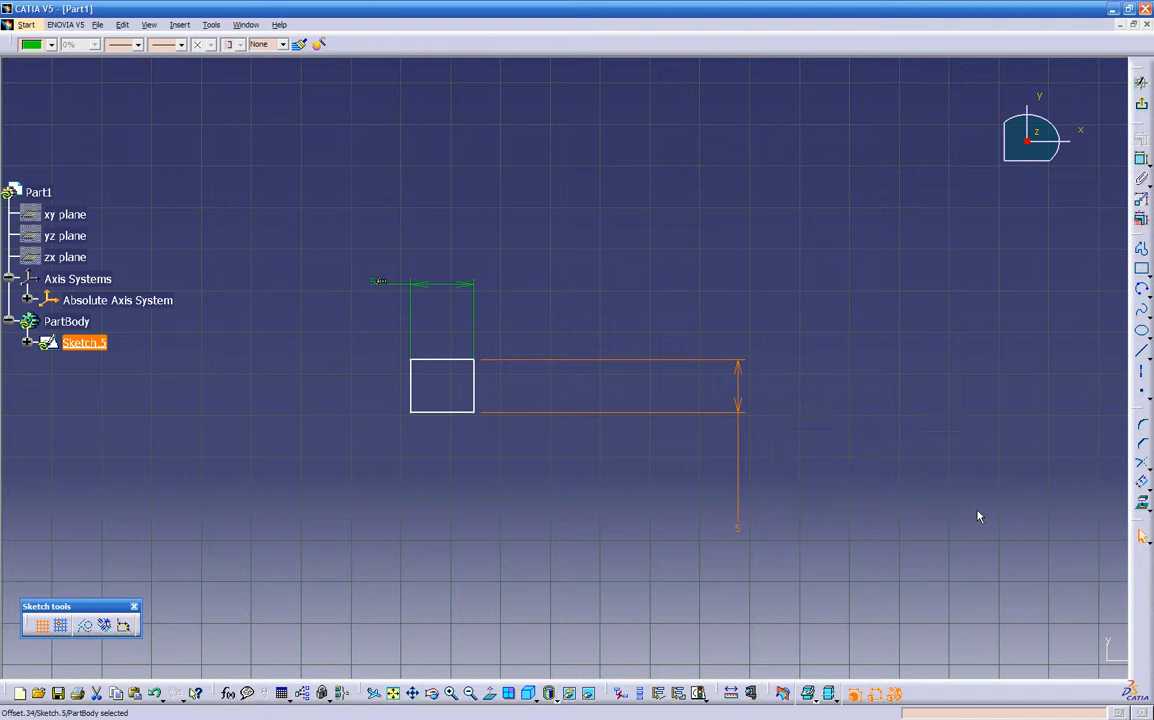
left_click(594, 561)
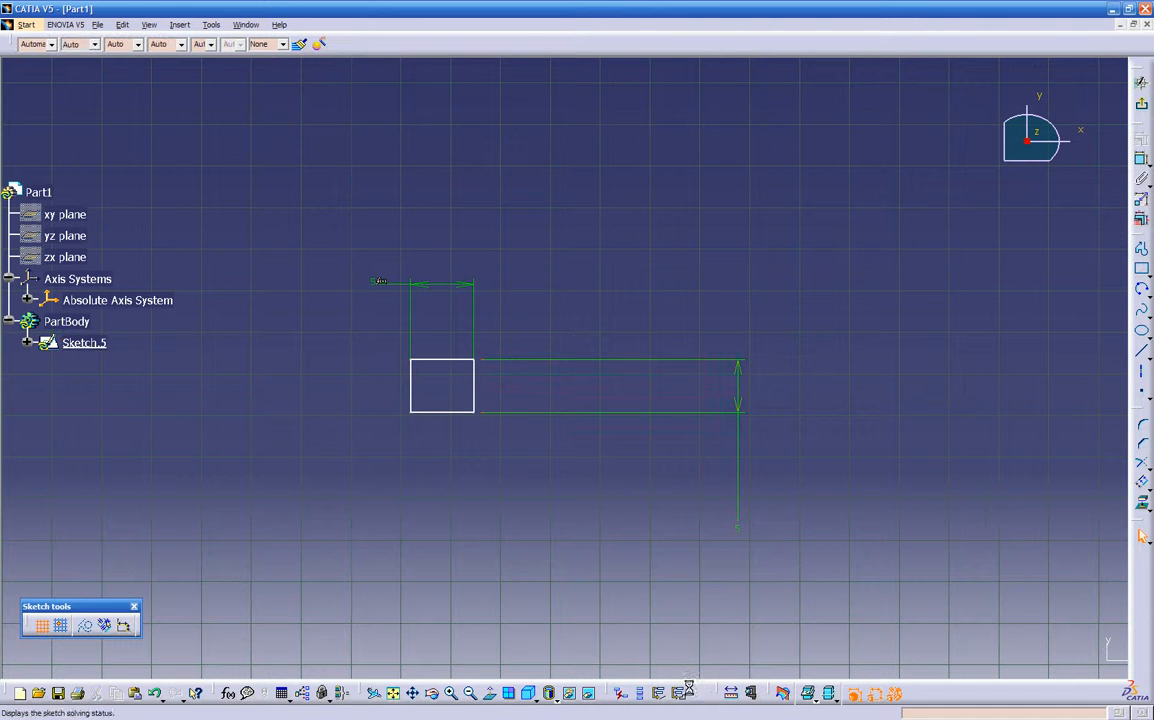
- Create a new user parameter of type Length with a single value
left_click(228, 694)
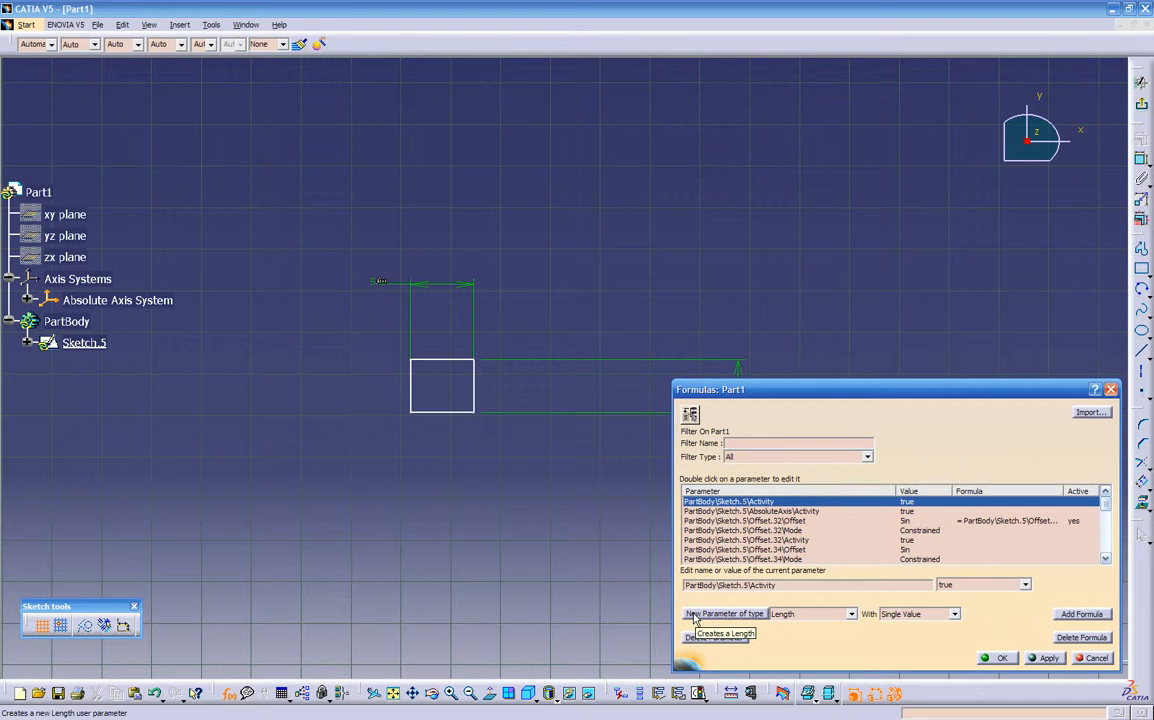
left_click(697, 616)
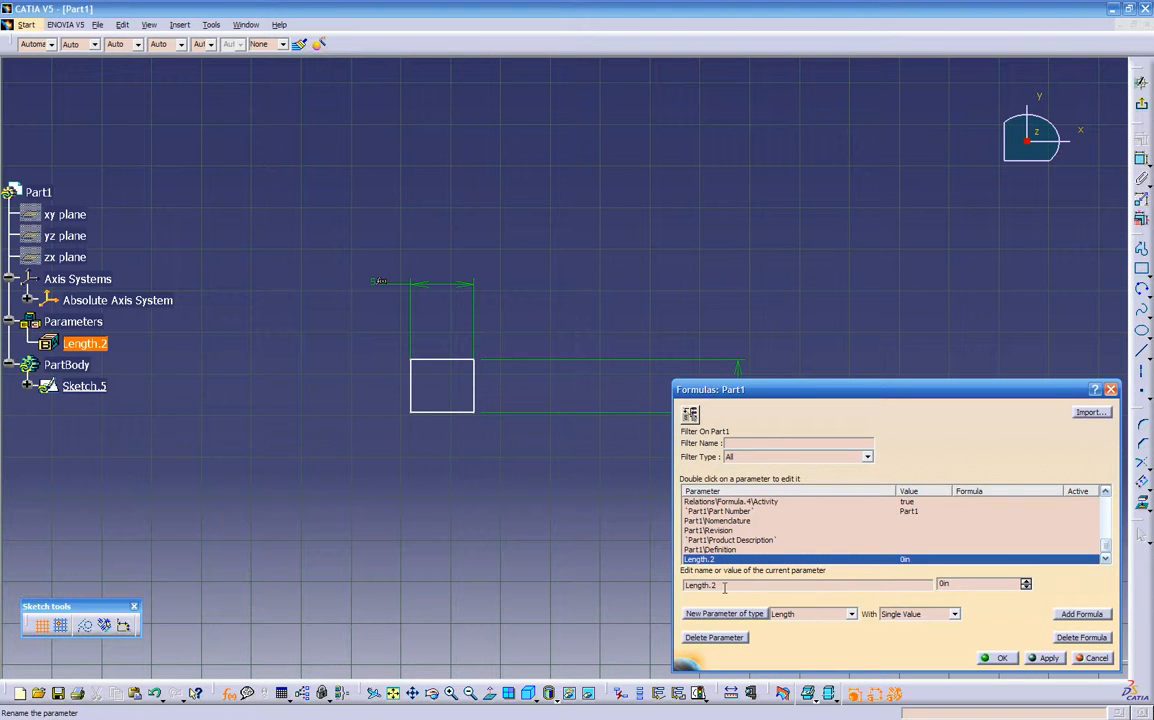
left_click(800, 614)
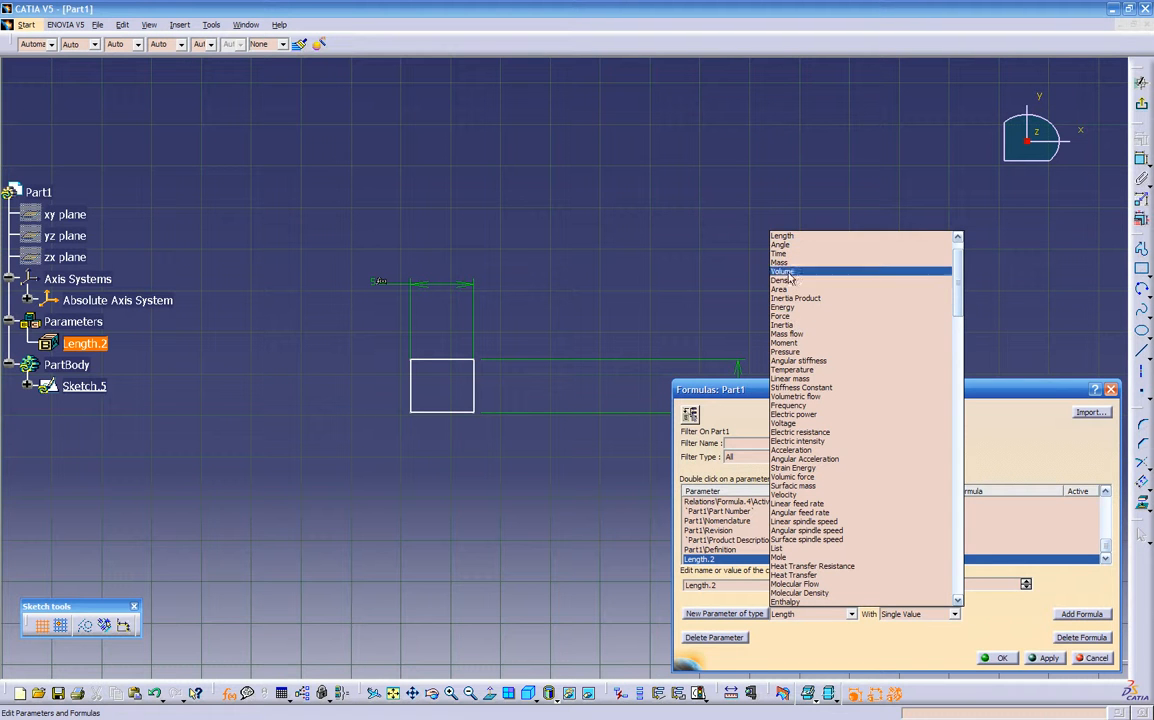
left_click(790, 236)
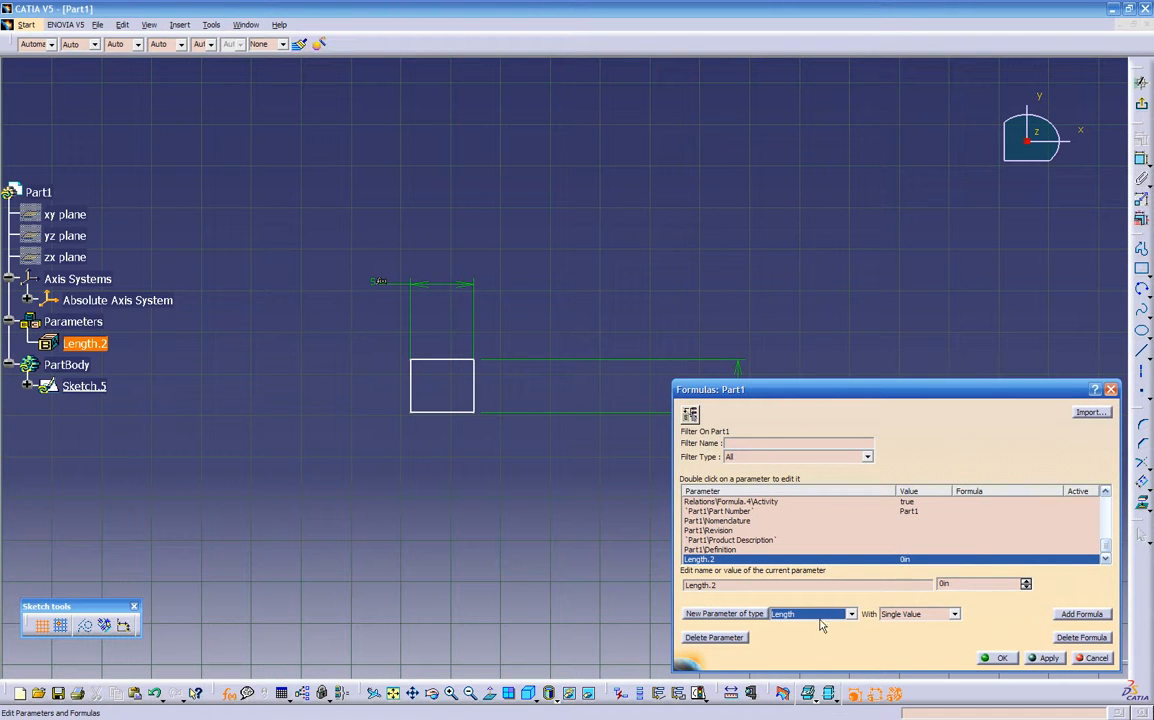
- Rename the new length parameter to "length_ test" and set its value to 10 in
left_click_drag(725, 585, 490, 588)
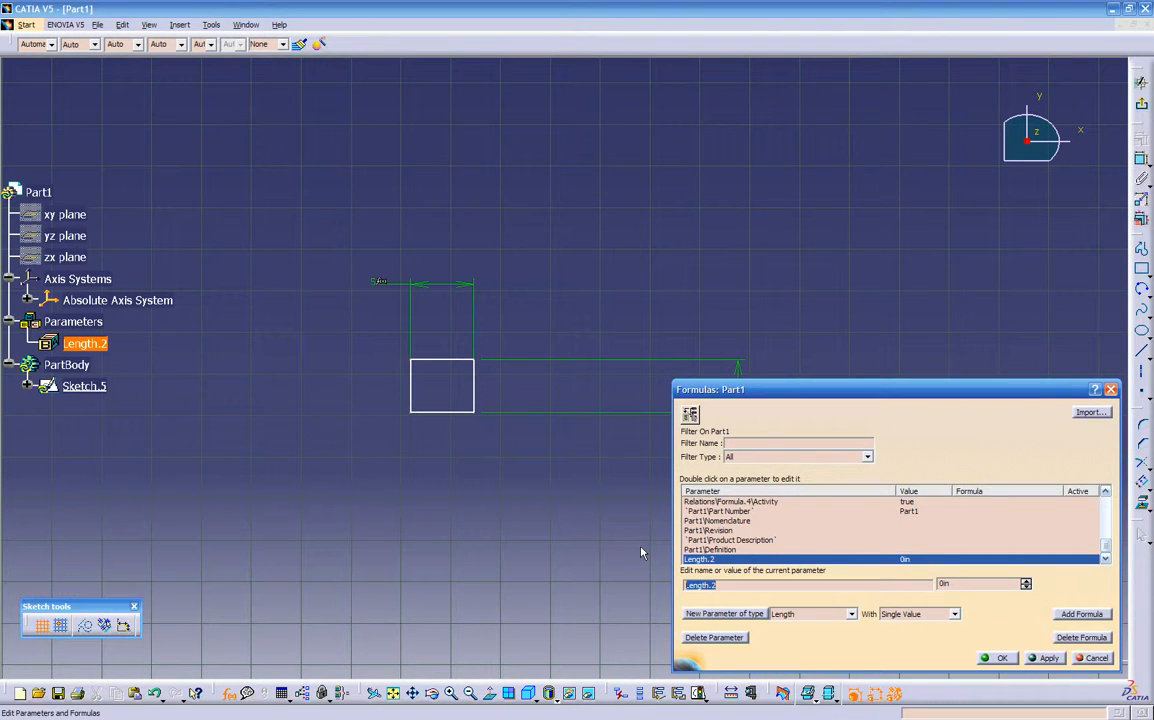
type("le")
key("Tab")
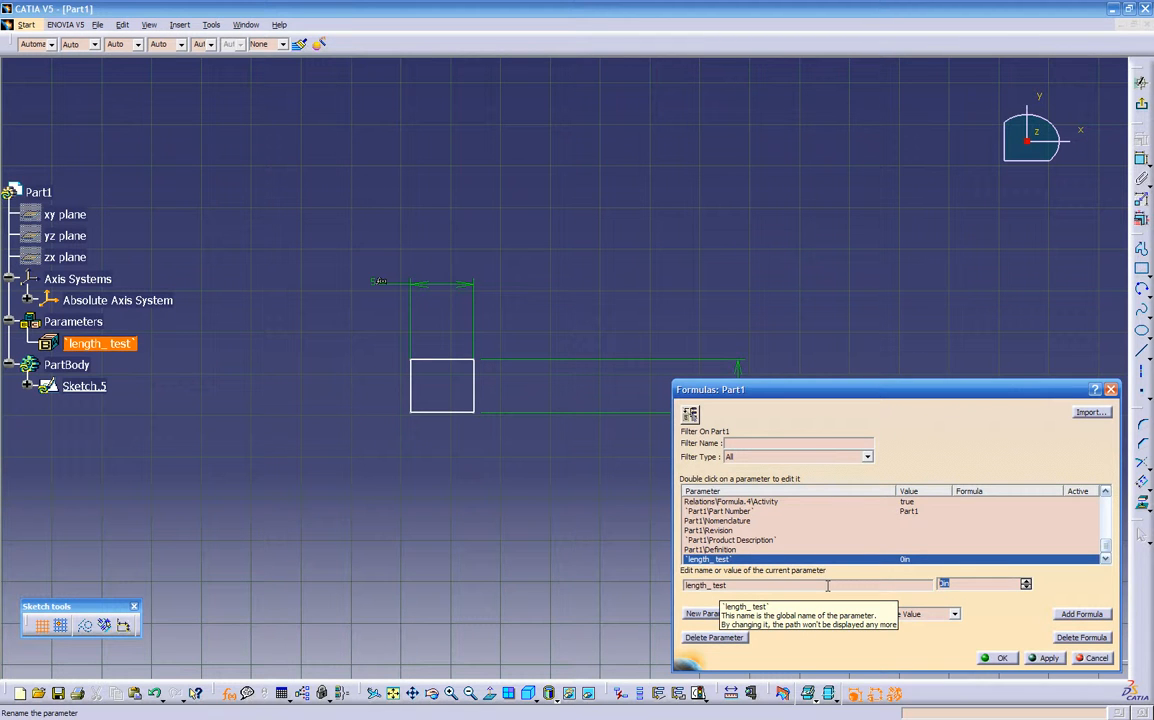
type("10")
key("Return")
left_click(1036, 659)
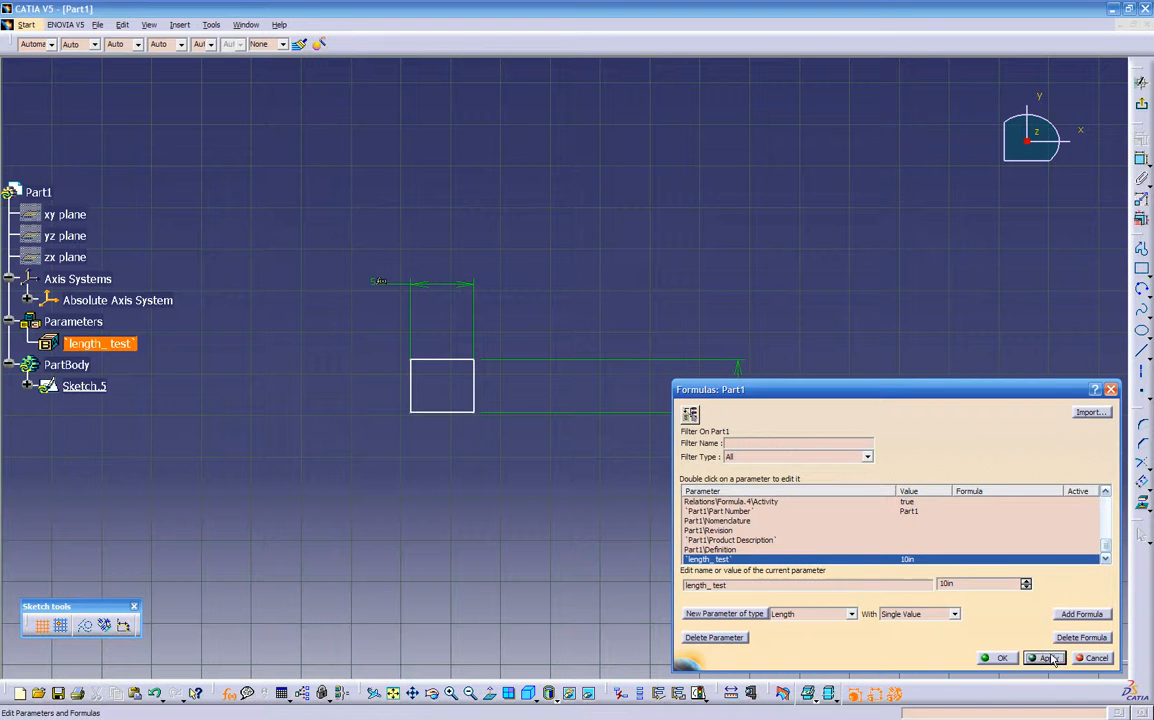
left_click(996, 658)
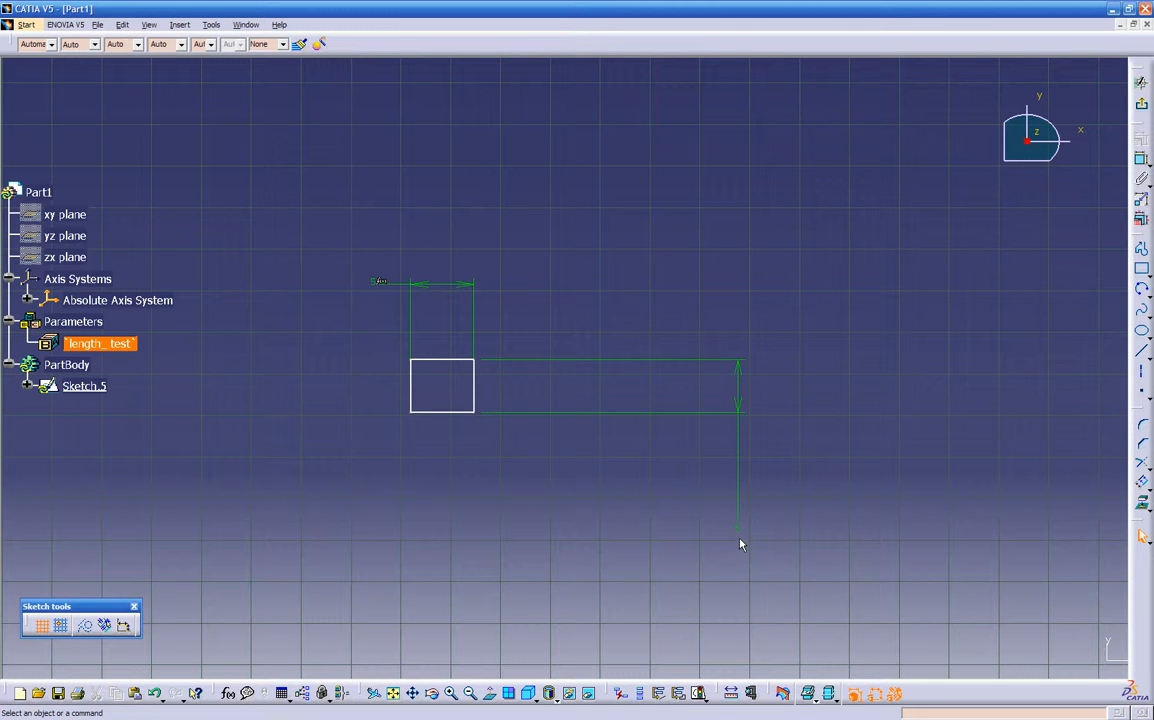
- Drive the rectangle's height dimension with a formula equal to the length parameter "length_ test"
double_click(740, 528)
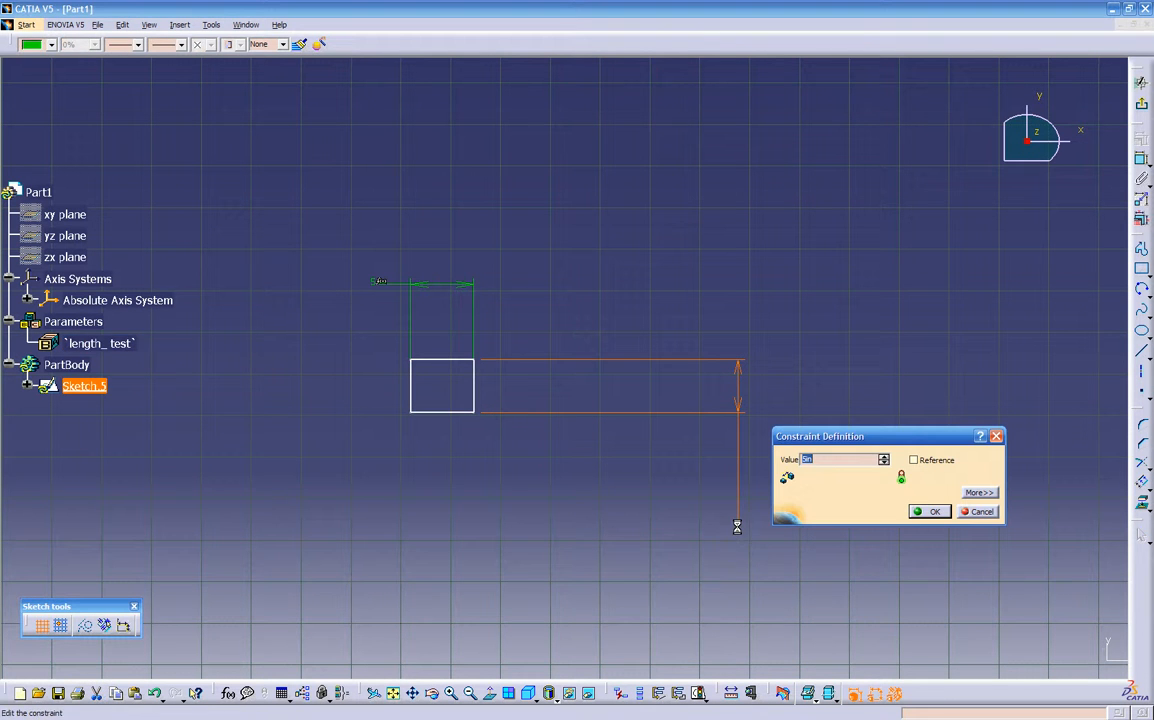
right_click(827, 463)
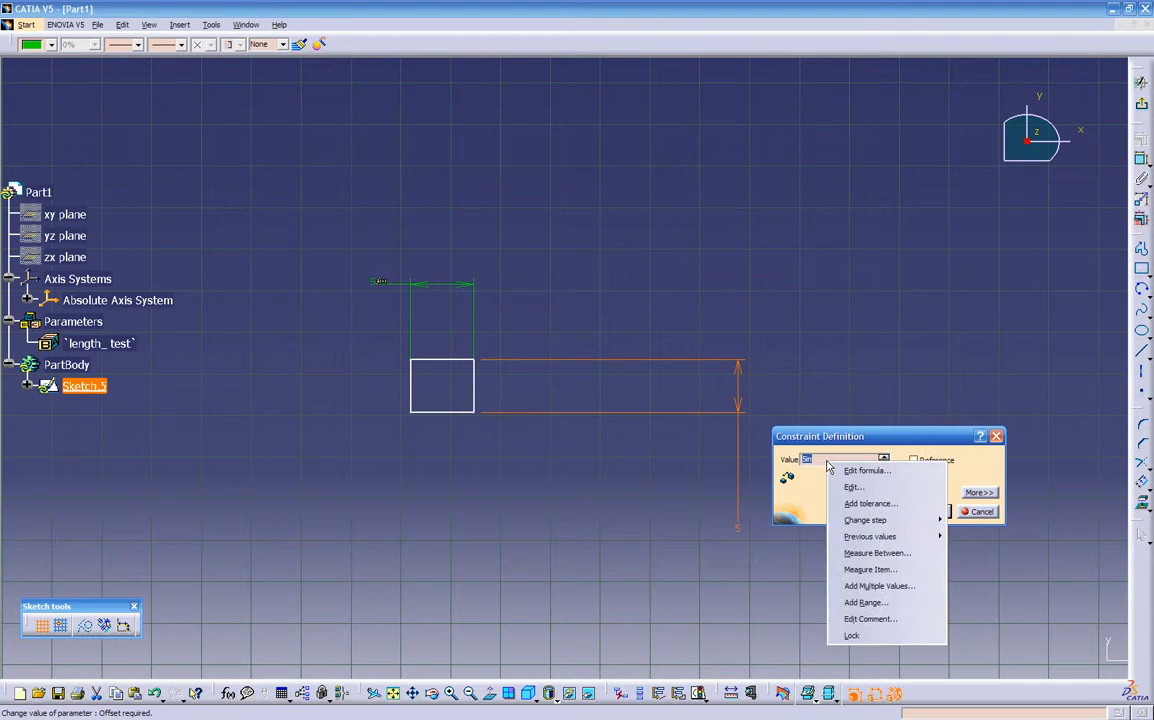
left_click(845, 470)
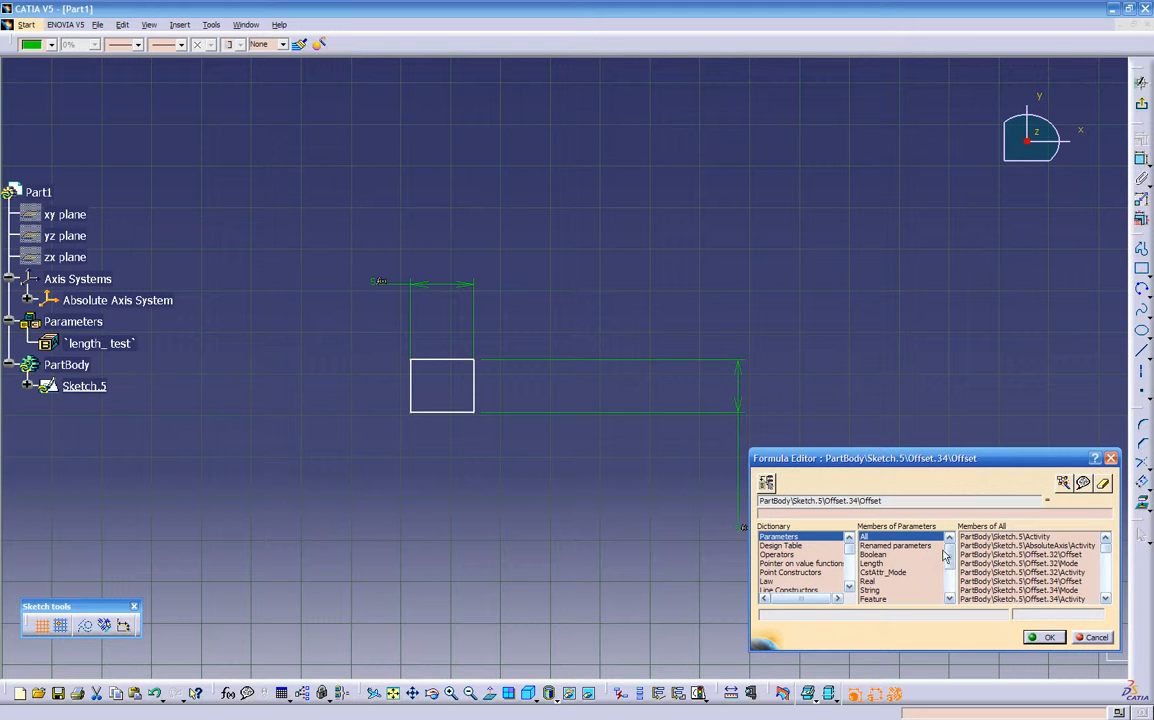
mouse_move(950, 558)
left_mouse_down()
mouse_move(950, 583)
mouse_move(950, 558)
left_mouse_up()
left_click(866, 554)
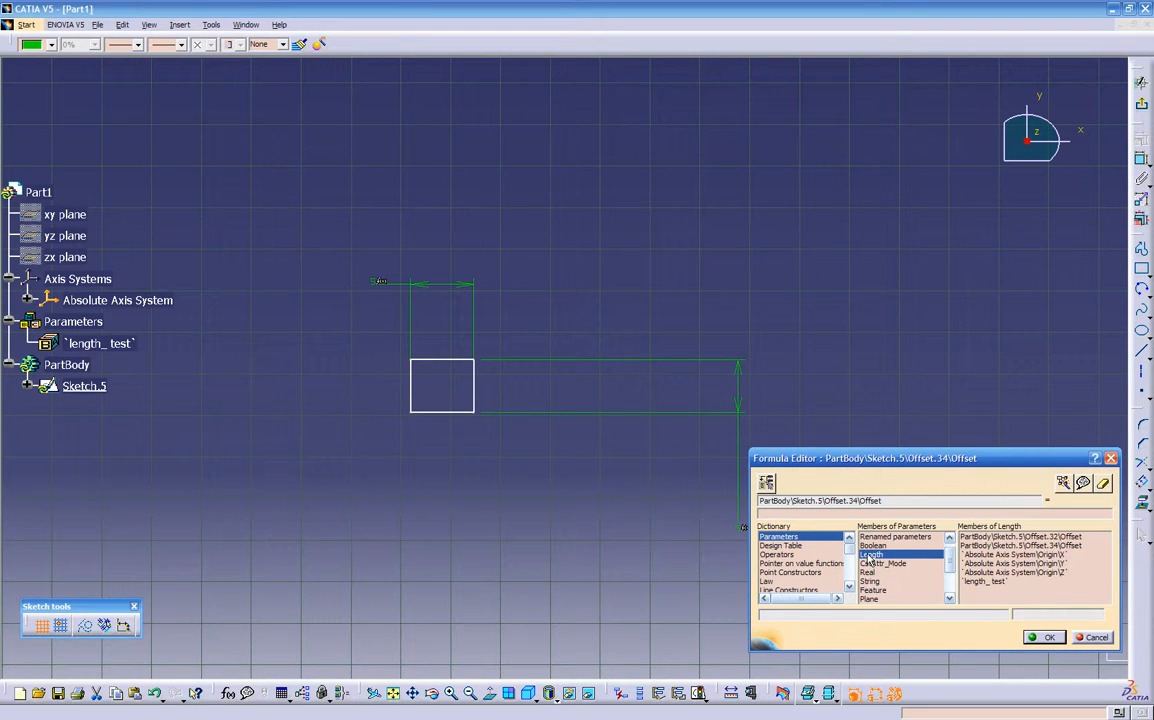
double_click(974, 584)
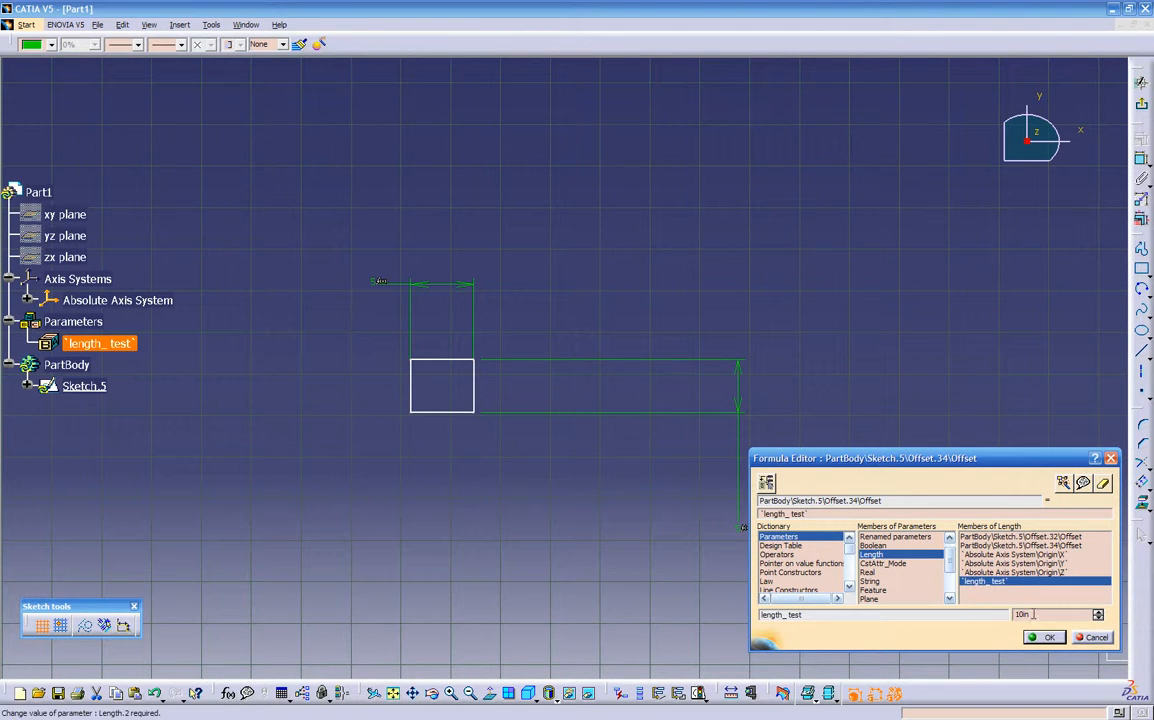
left_click(1034, 638)
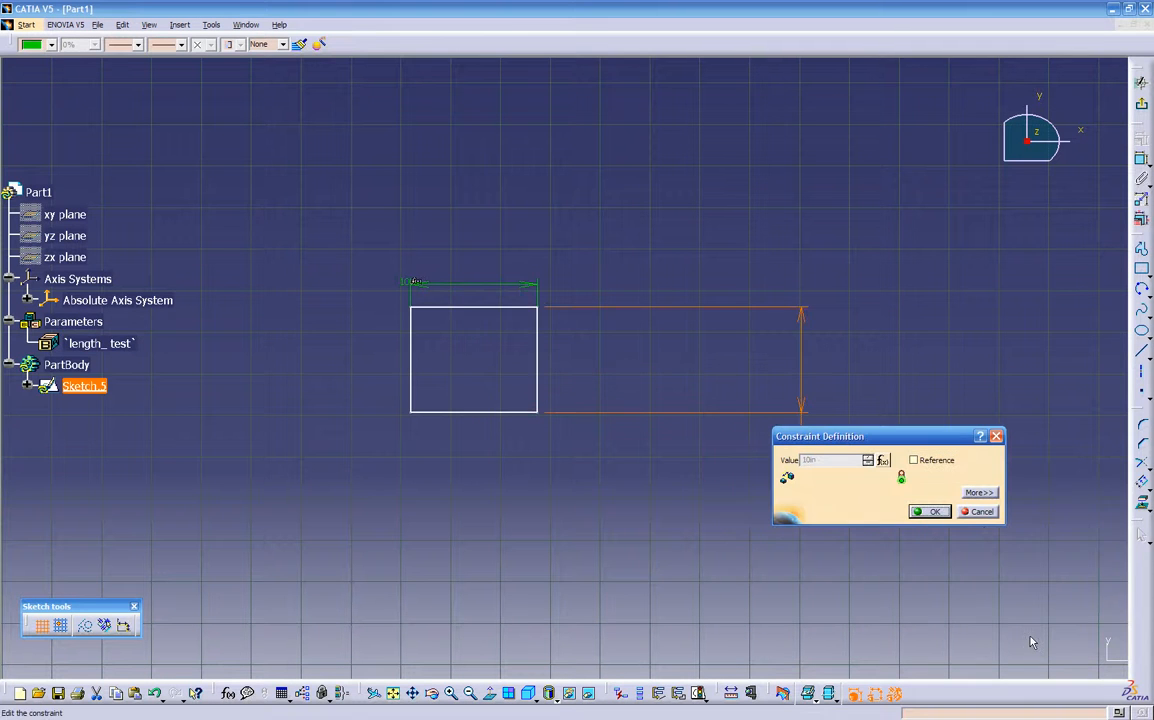
left_click_drag(911, 438, 625, 500)
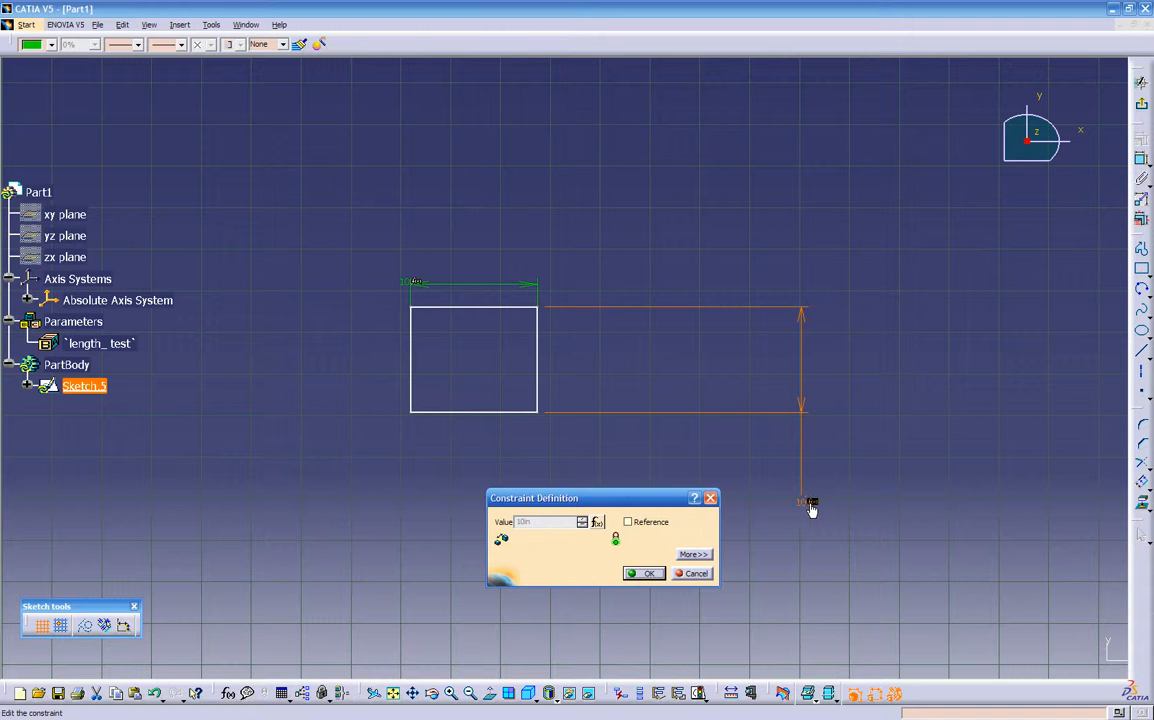
left_click(645, 573)
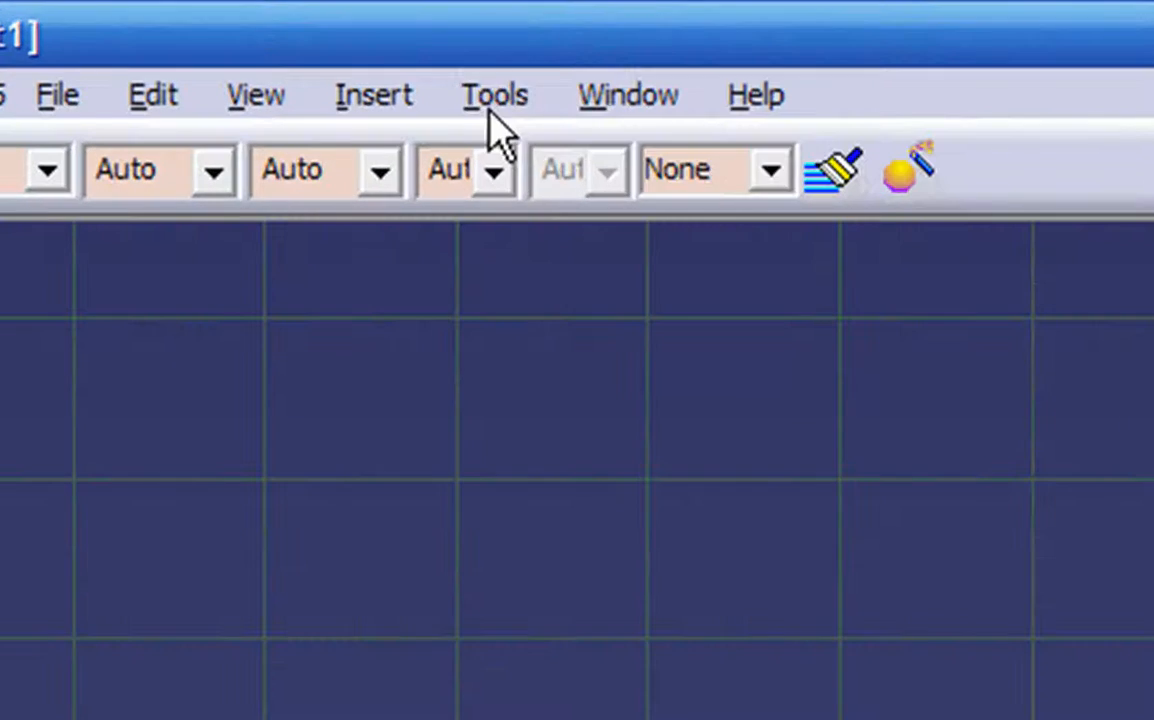
- Turn off the display of parameters in the specification tree in the Part Infrastructure options
left_click(209, 29)
left_click(545, 562)
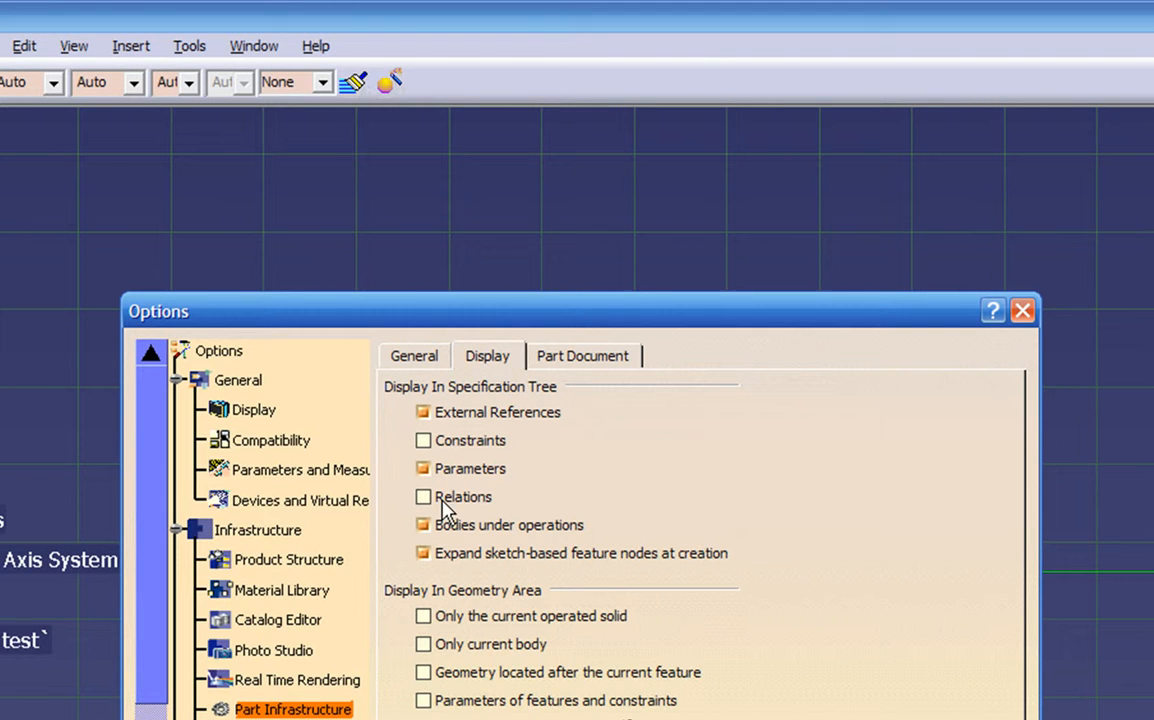
left_click(455, 470)
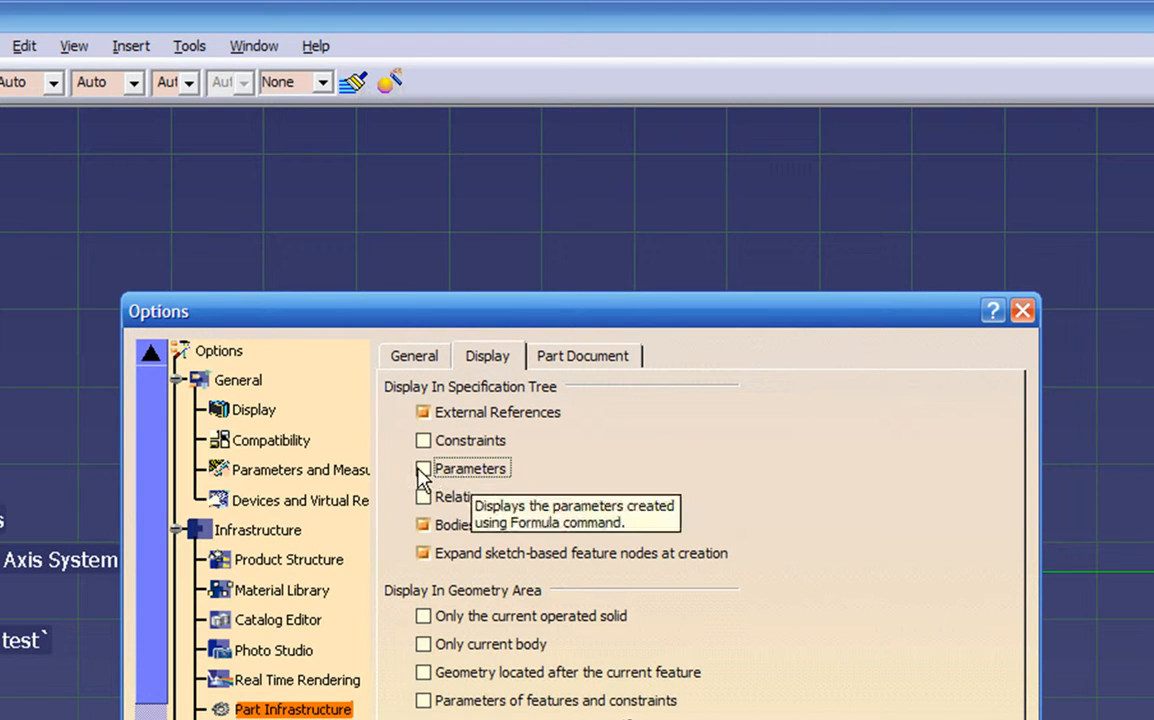
left_click(588, 540)
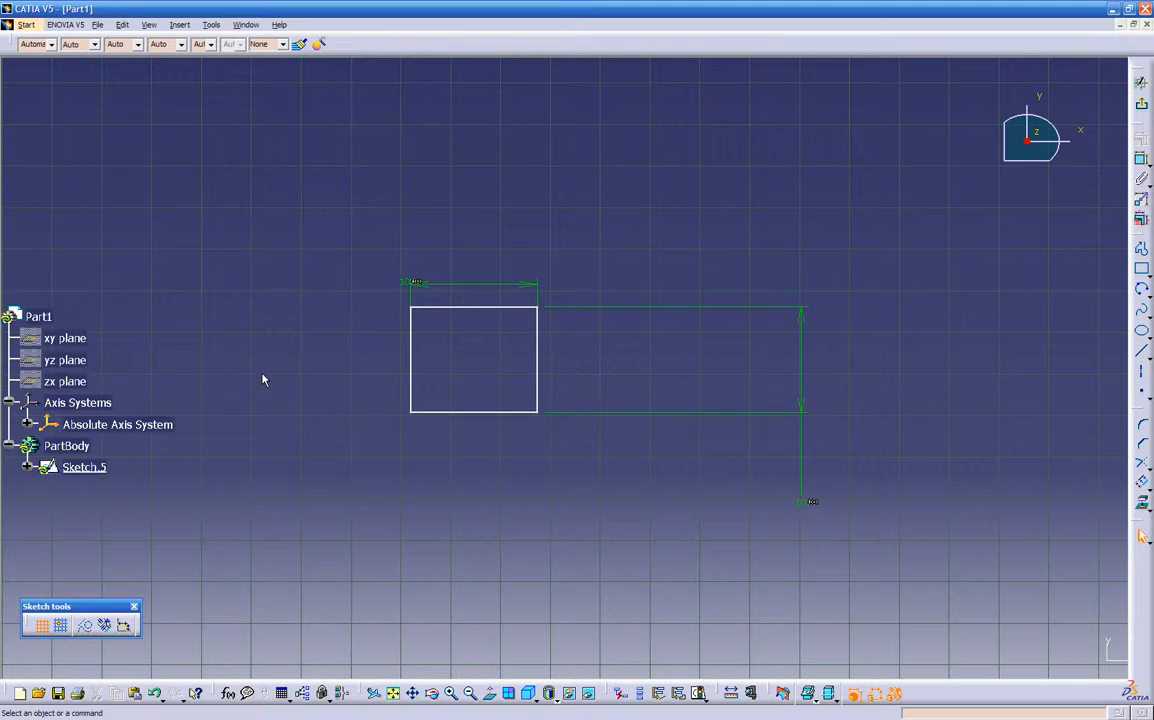
- Turn on the display of parameters in the specification tree in the Part Infrastructure options
left_click(211, 25)
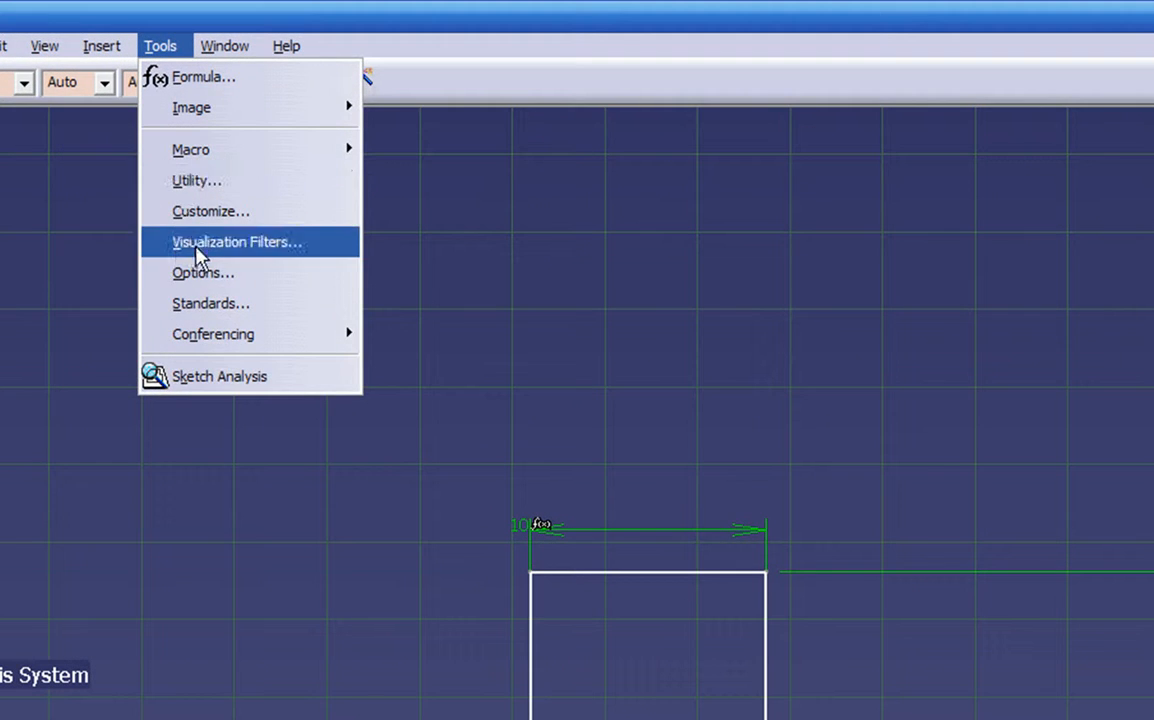
left_click(196, 273)
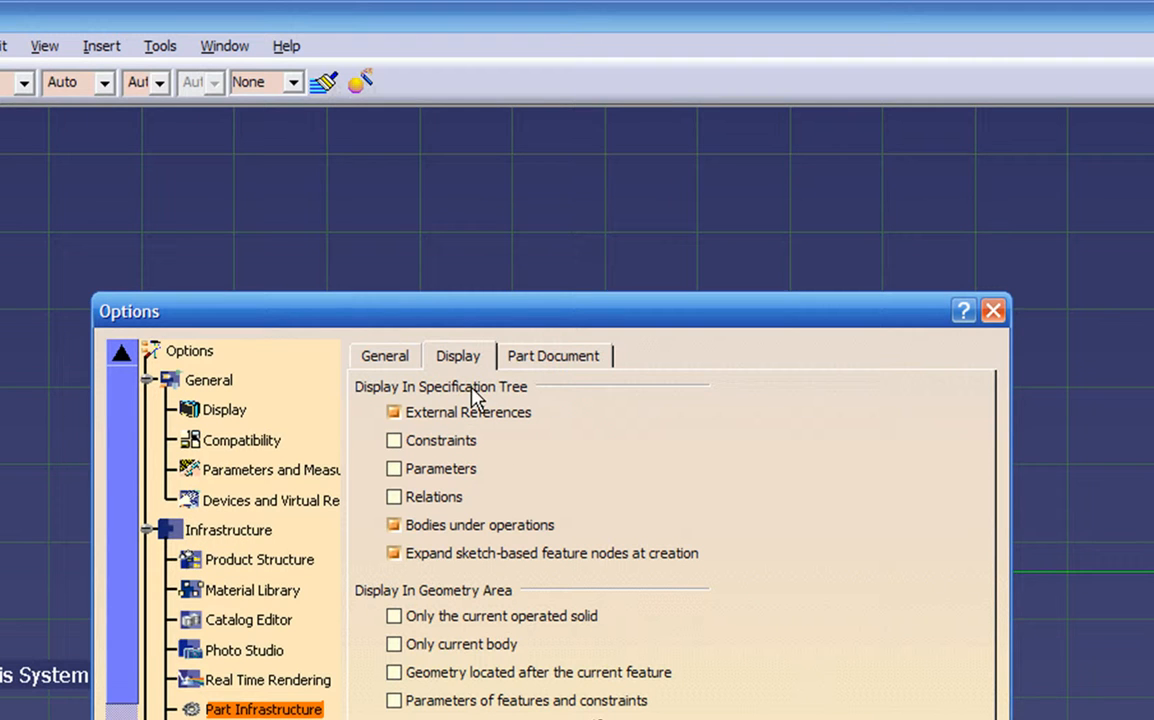
left_click(404, 470)
left_click(589, 519)
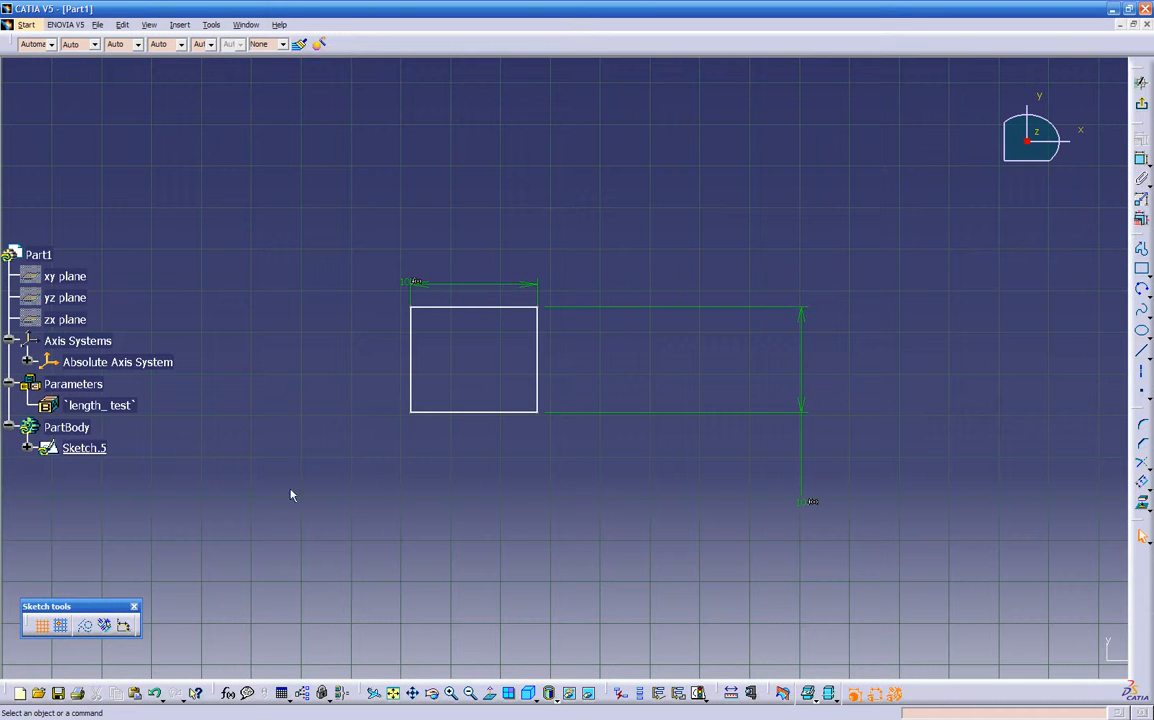
- Exit the sketch and set the "length_ test" parameter to 50 in
left_click(115, 408)
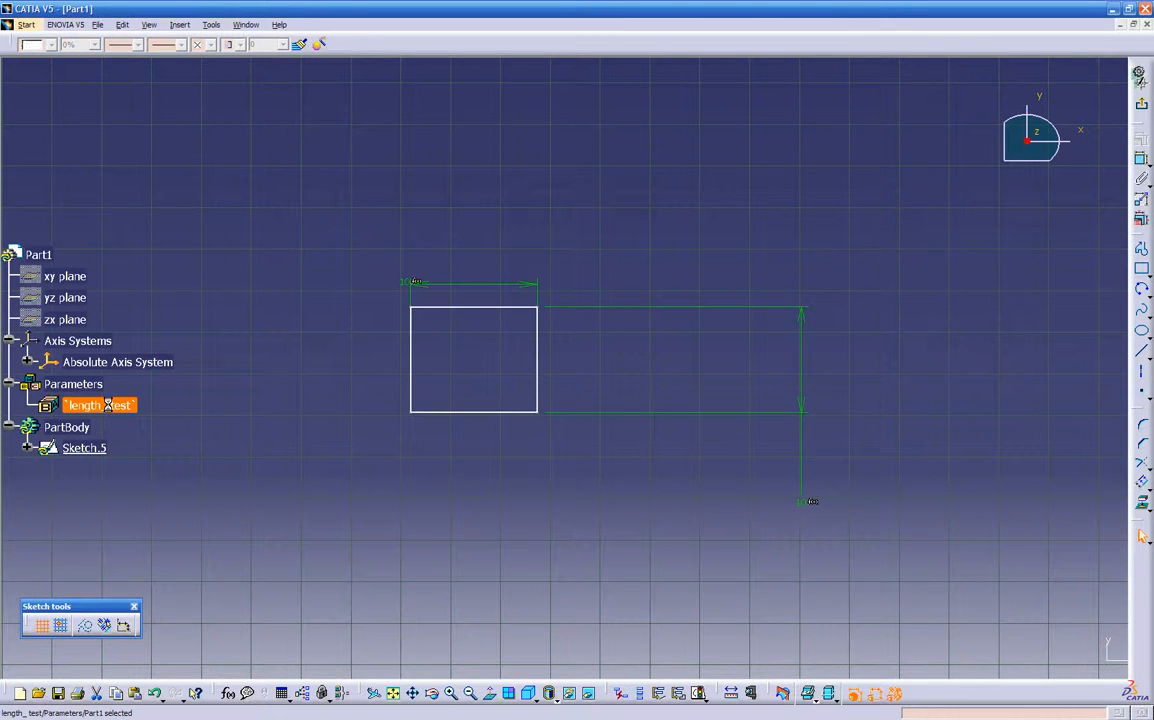
mouse_move(297, 434)
middle_mouse_down()
mouse_move(257, 463)
mouse_move(275, 416)
mouse_move(320, 413)
mouse_move(415, 474)
mouse_move(477, 420)
mouse_move(489, 482)
mouse_move(416, 626)
mouse_move(451, 497)
mouse_move(567, 502)
mouse_move(605, 453)
mouse_move(636, 451)
middle_mouse_up()
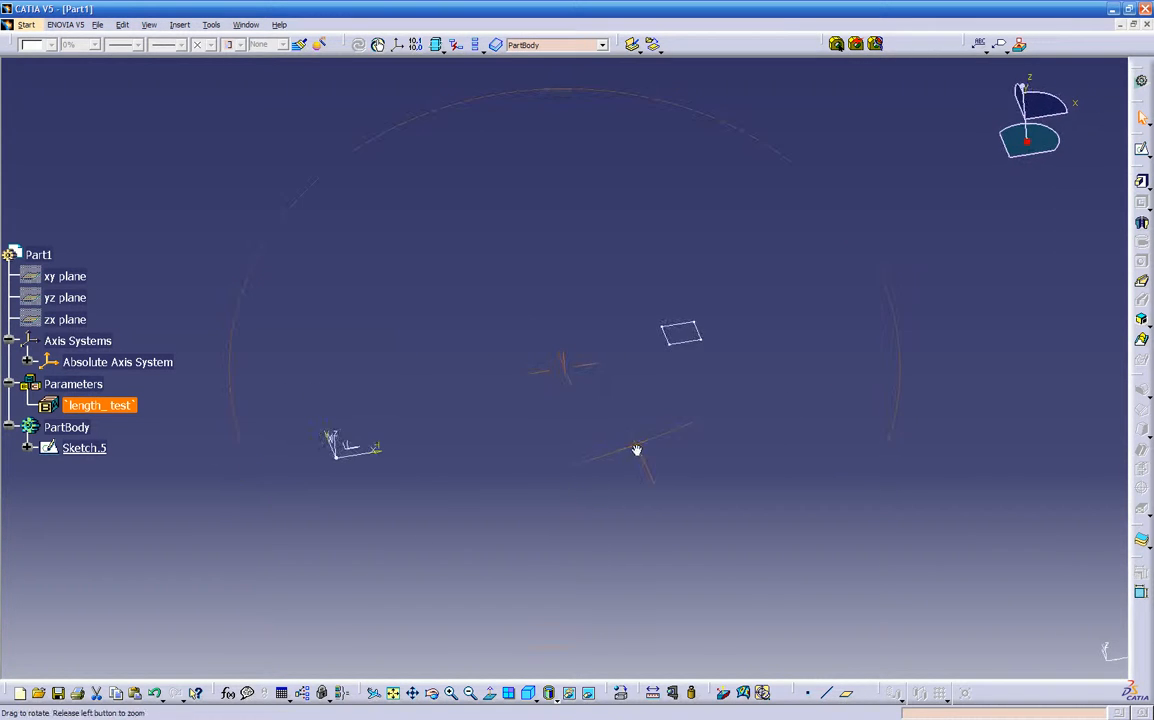
double_click(119, 406)
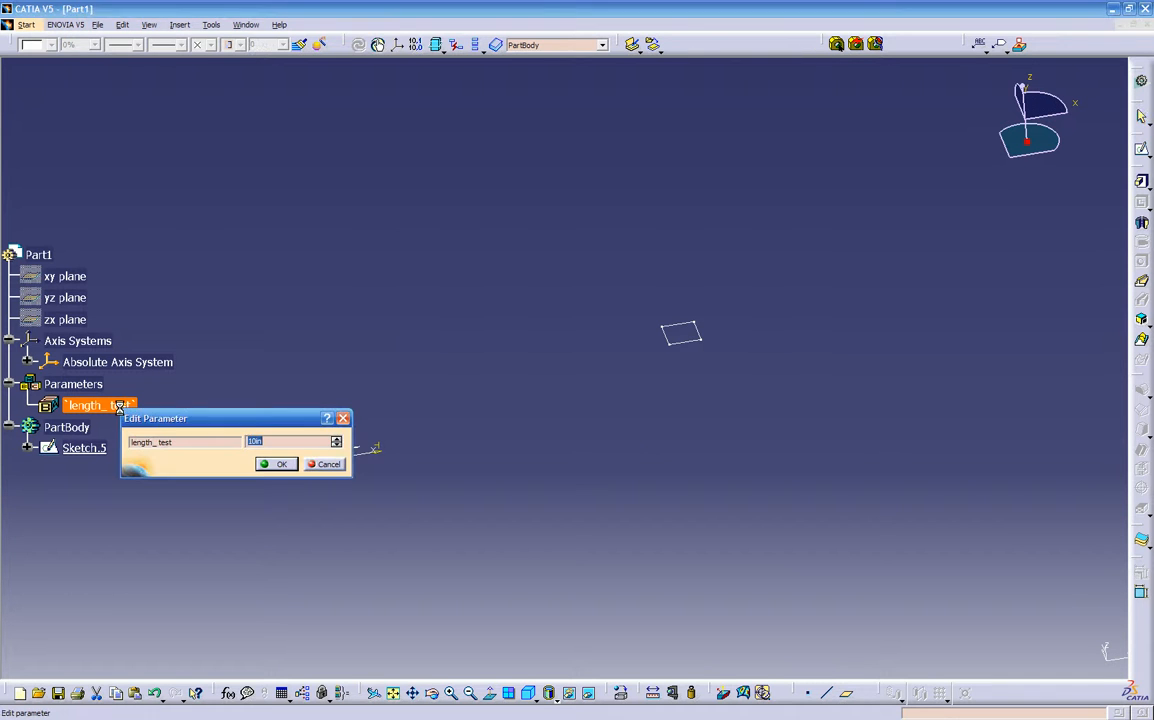
left_click_drag(130, 418, 130, 485)
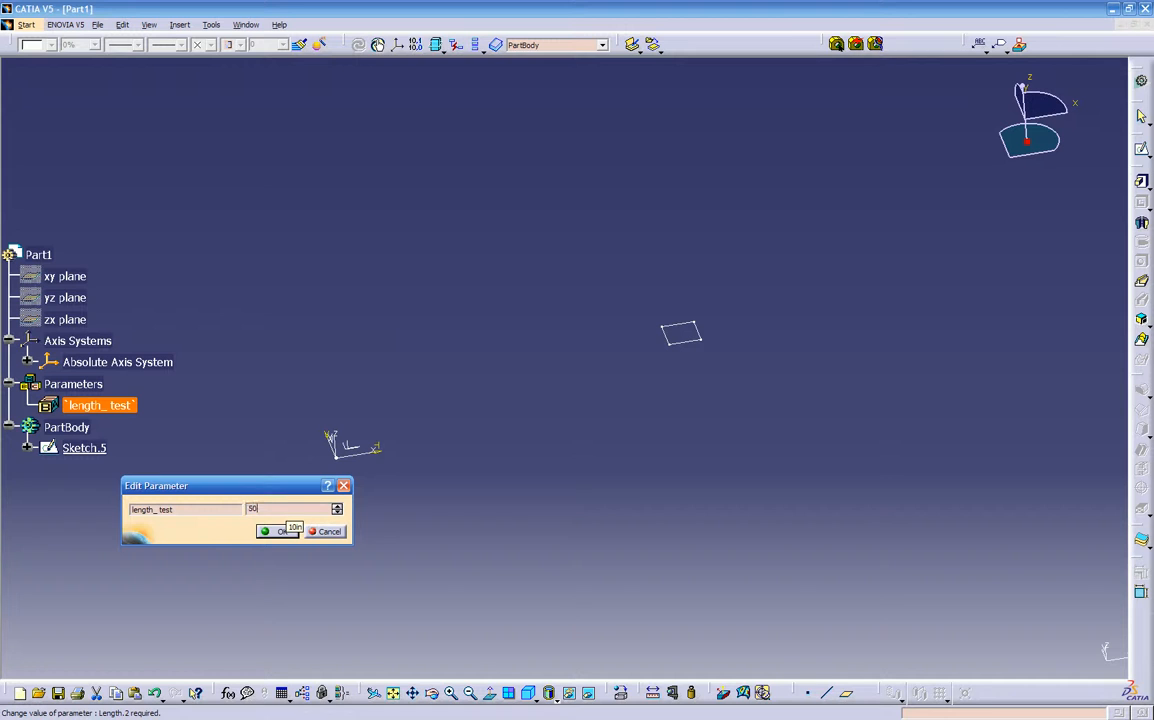
left_click(280, 531)
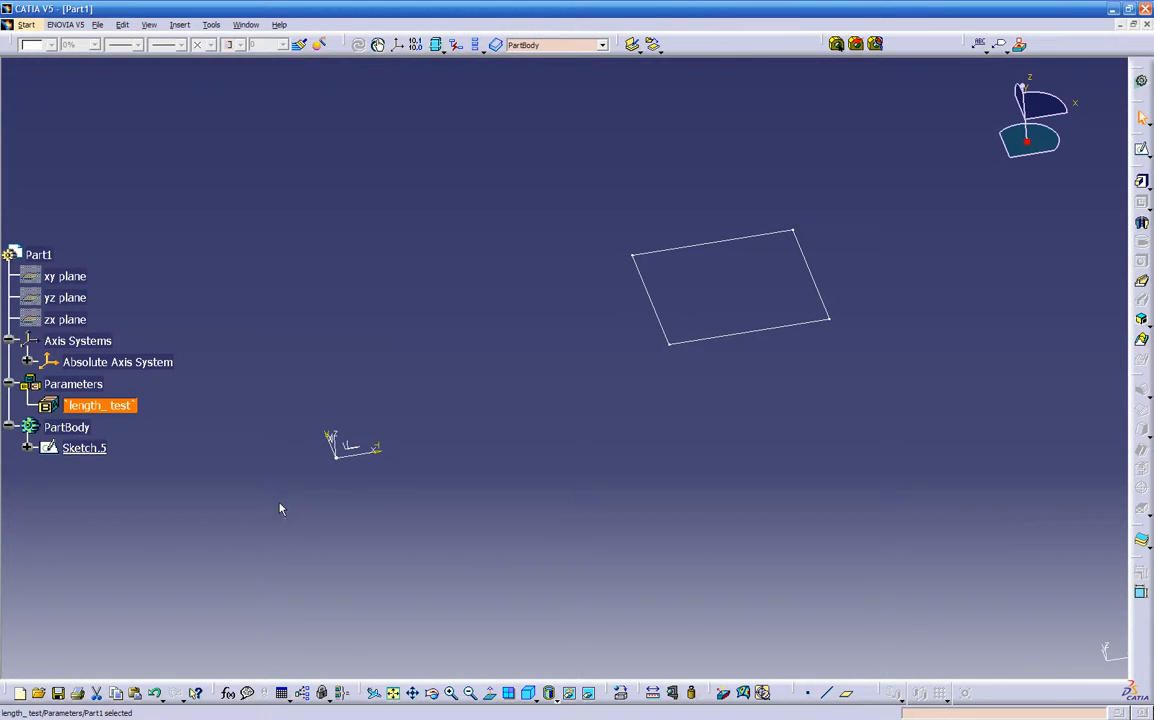
- Pad the rectangle sketch with a Dimension limit of 15 in
middle_click_drag(349, 504, 358, 480)
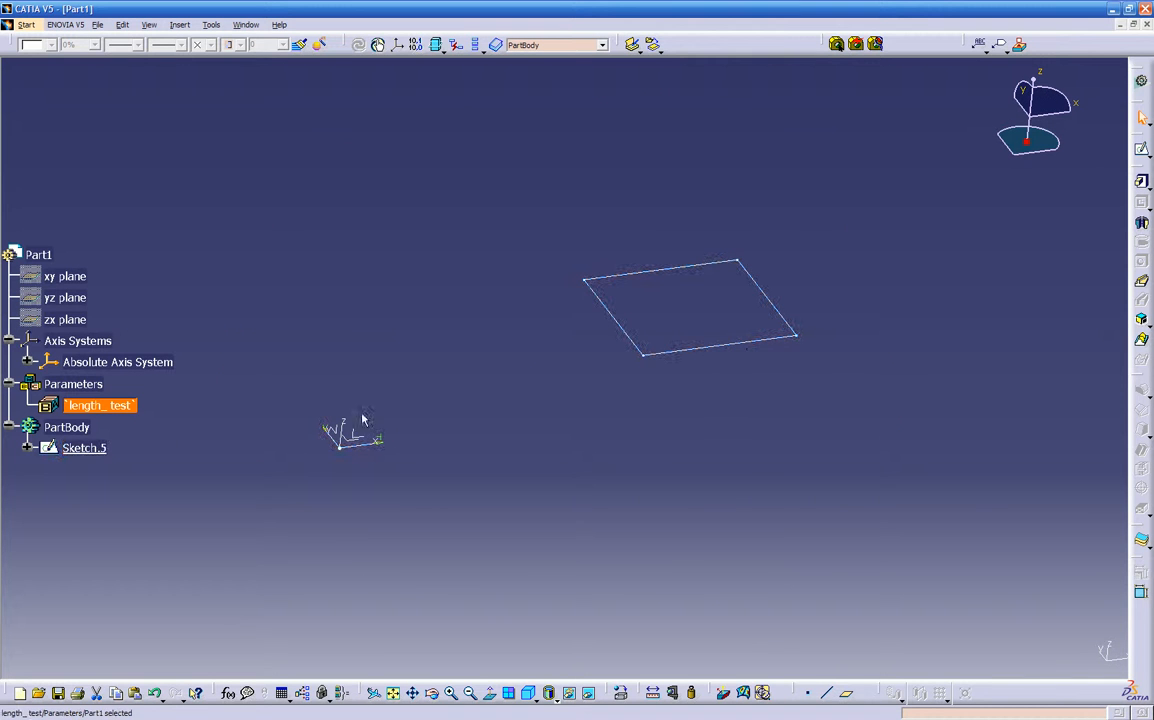
left_click(736, 344)
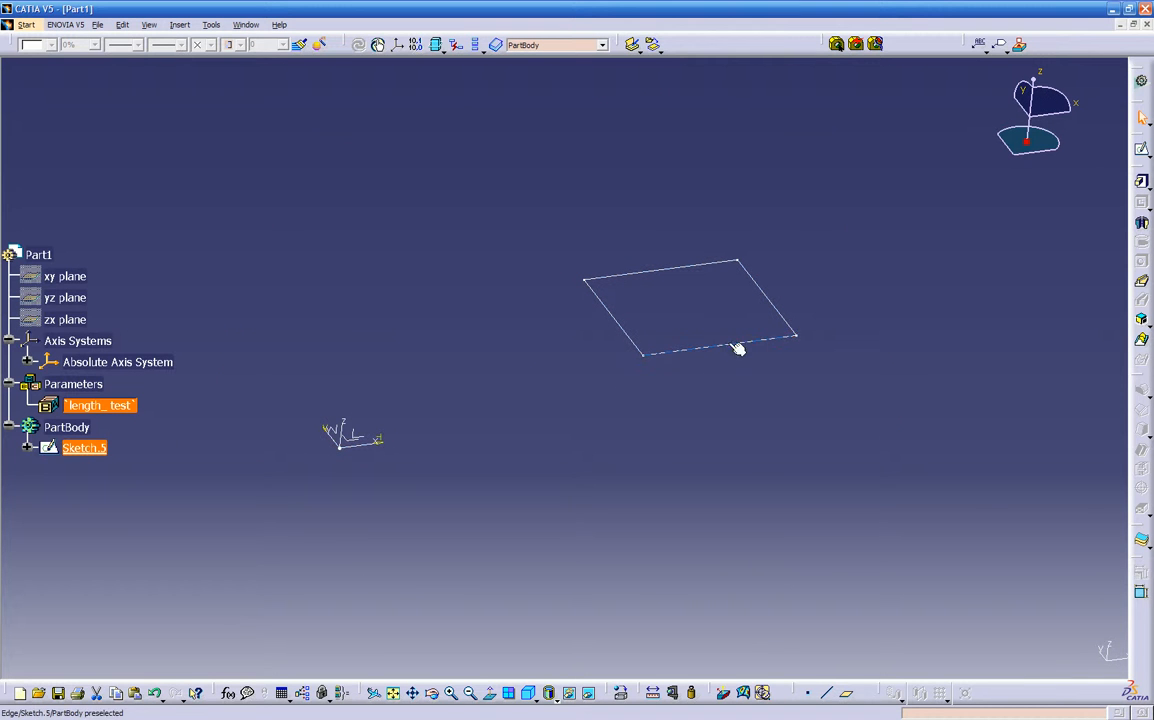
left_click(1142, 184)
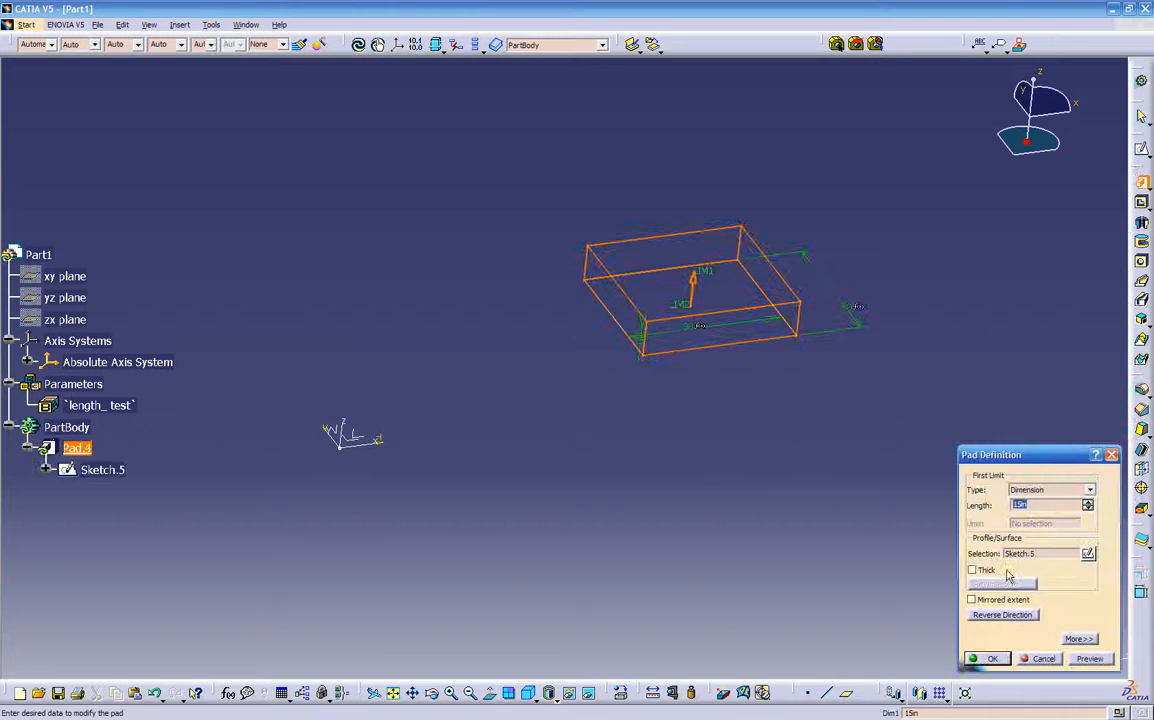
left_click(988, 658)
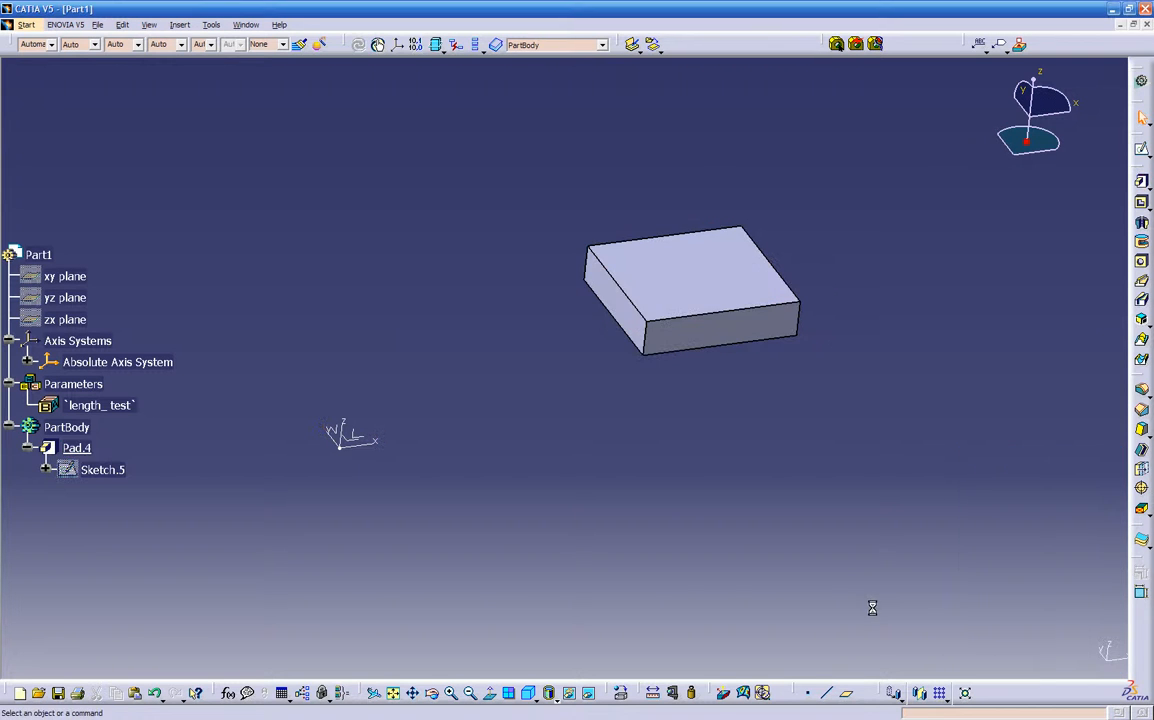
- Set the "length_ test" parameter to 20 in to resize the padded block
left_click(100, 405)
double_click(101, 406)
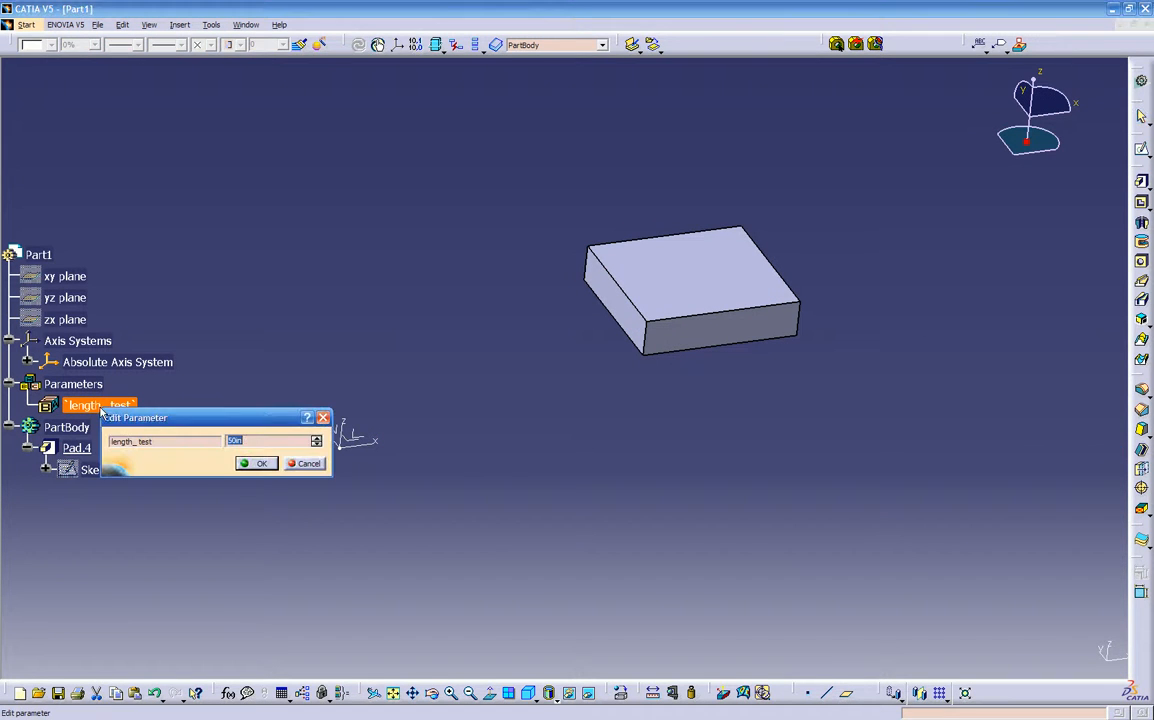
type("20")
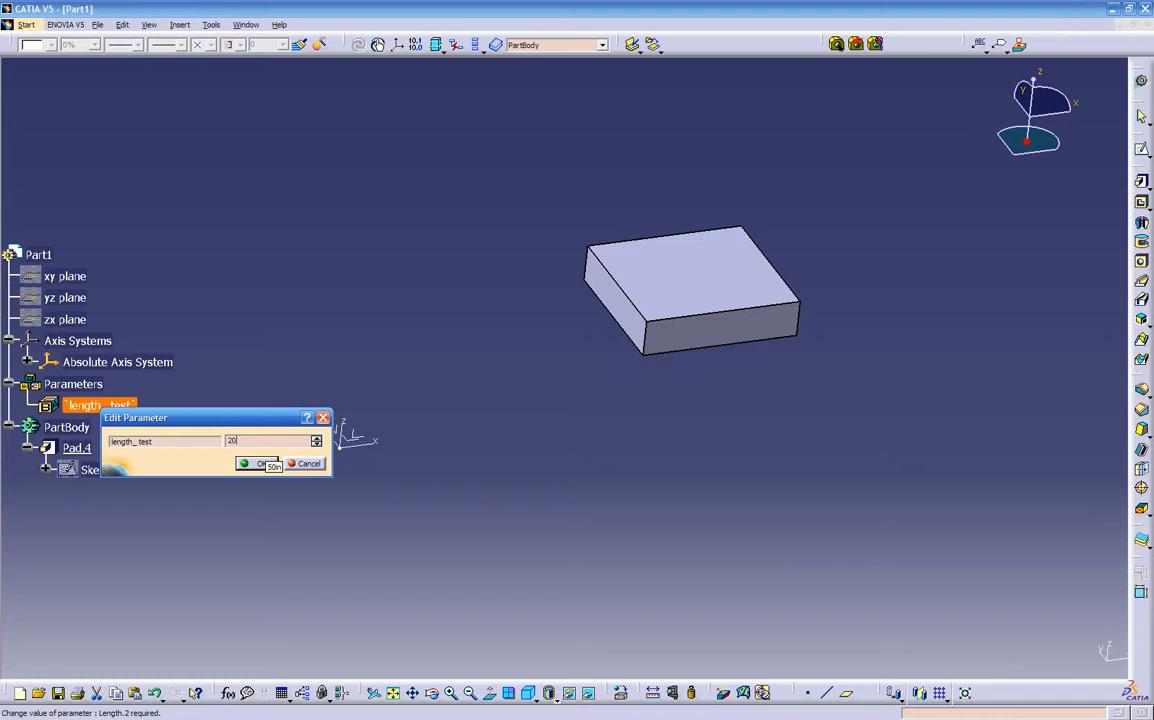
left_click(260, 463)
middle_click_drag(316, 485, 311, 437)
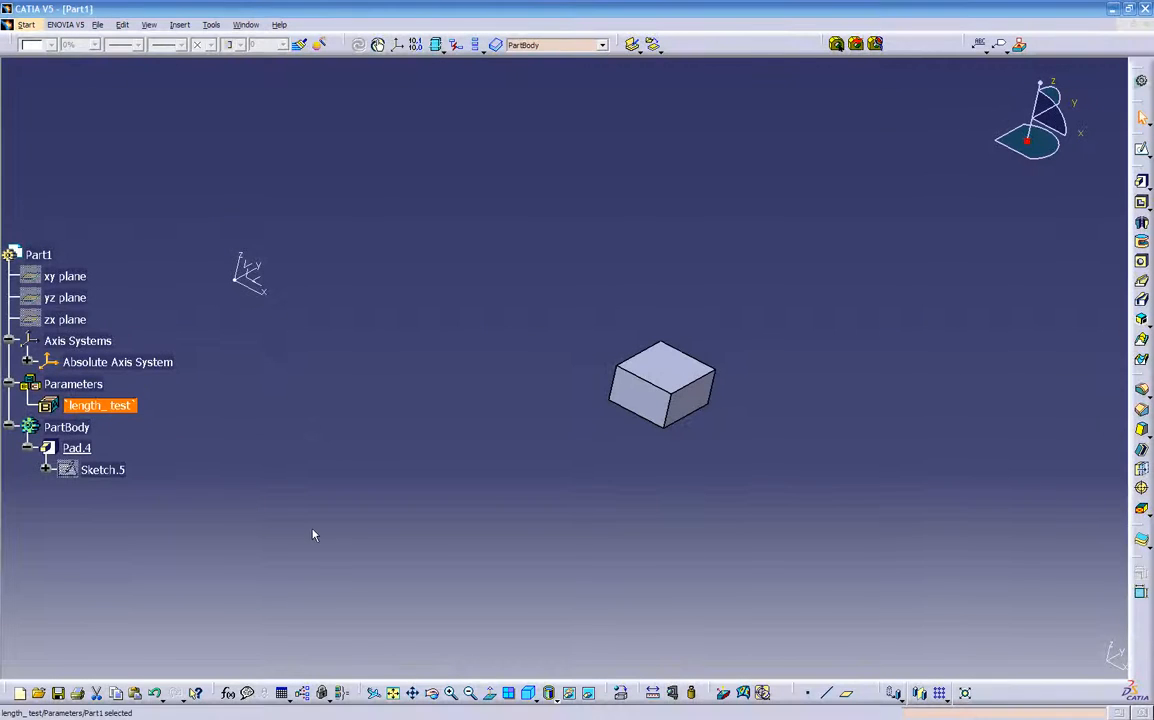
mouse_move(472, 483)
middle_mouse_down()
mouse_move(448, 477)
mouse_move(446, 487)
middle_mouse_up()
left_click(80, 470)
right_click(80, 468)
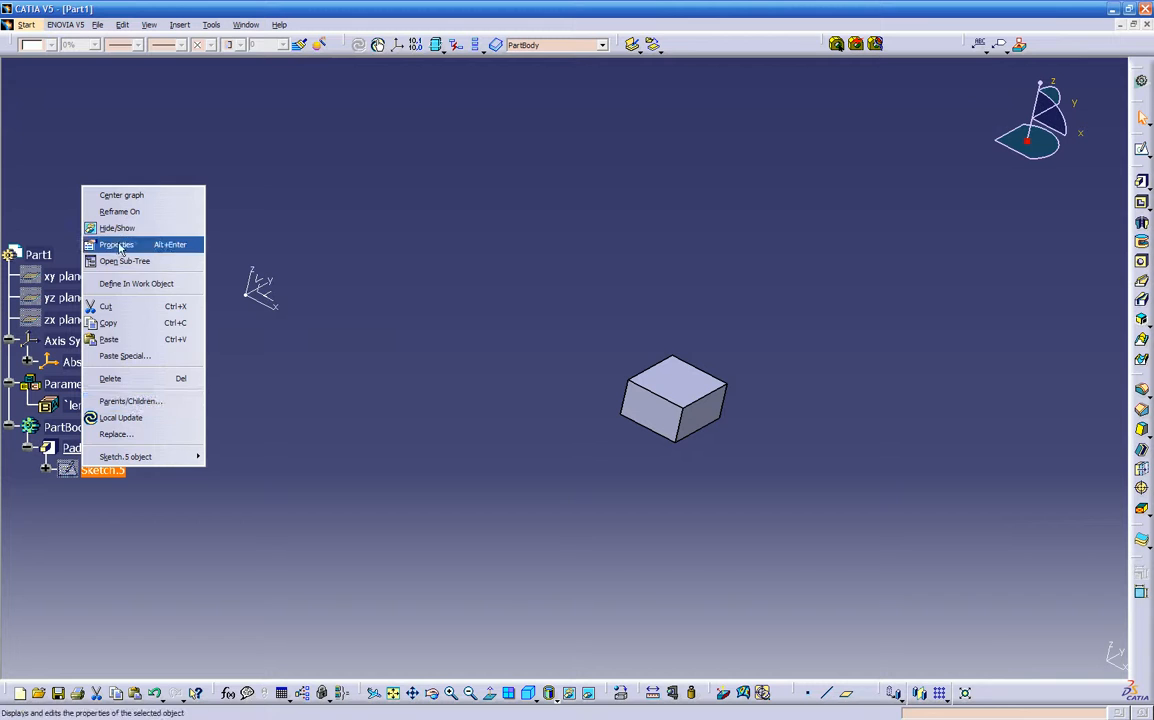
left_click(345, 400)
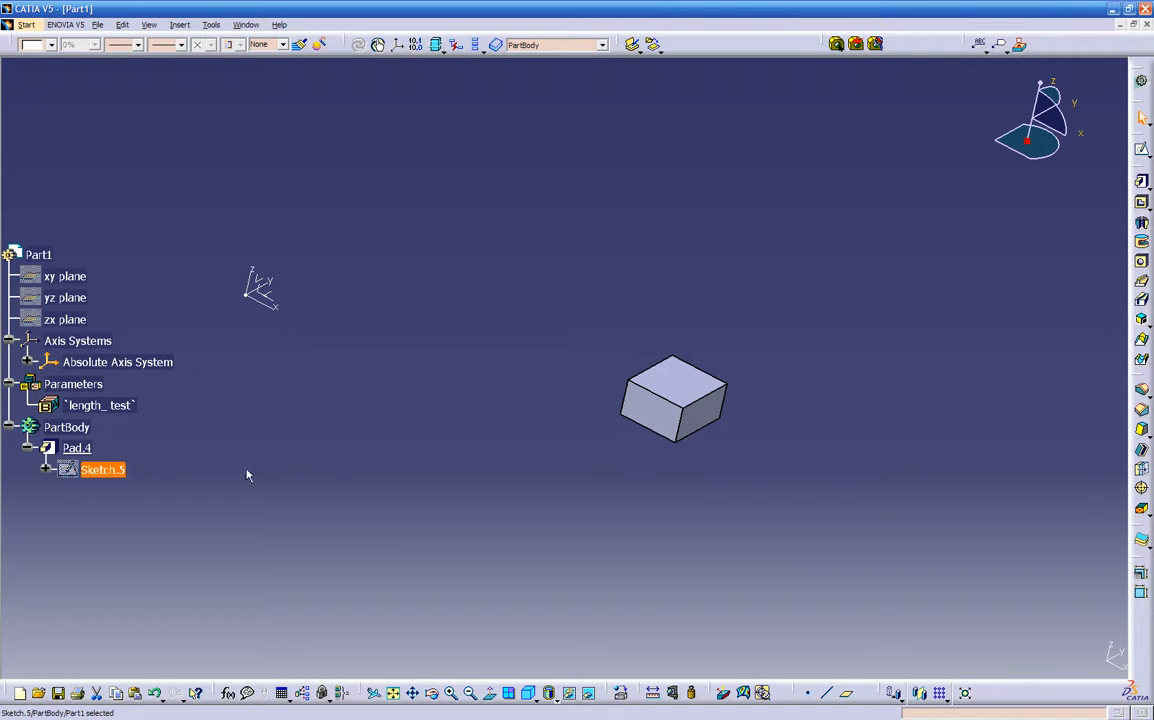
- Swap to the hidden space, make the pad's sketch visible there, and return to the visible space
left_click(610, 692)
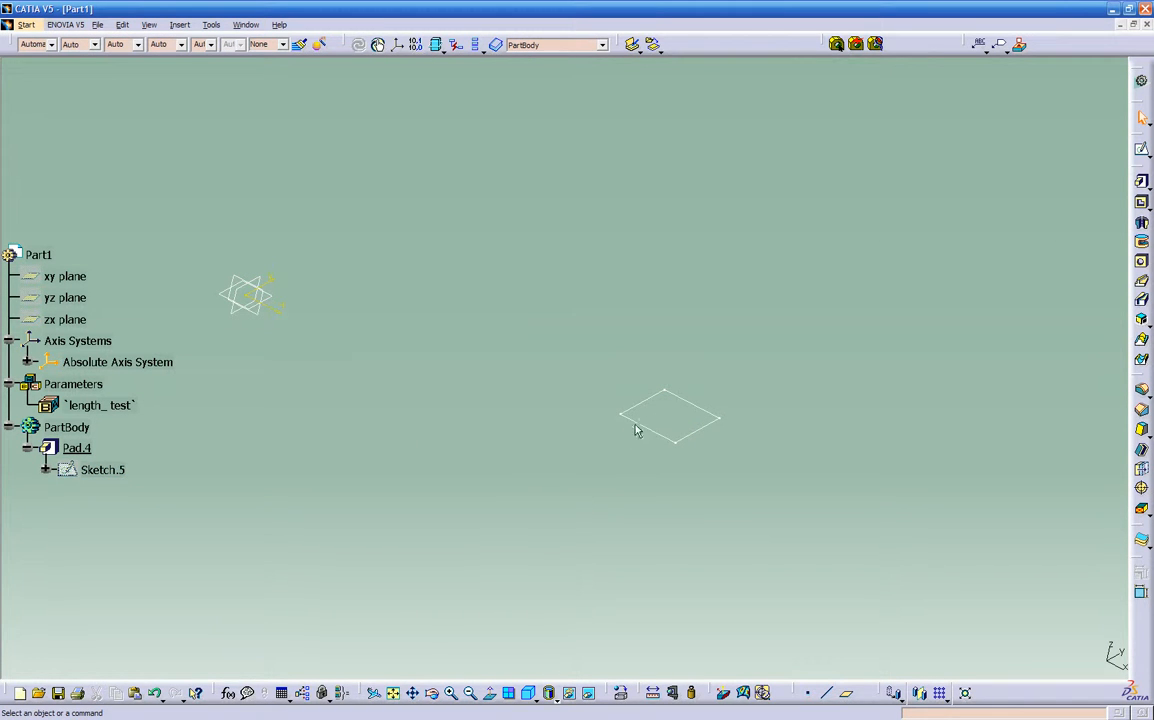
right_click(637, 427)
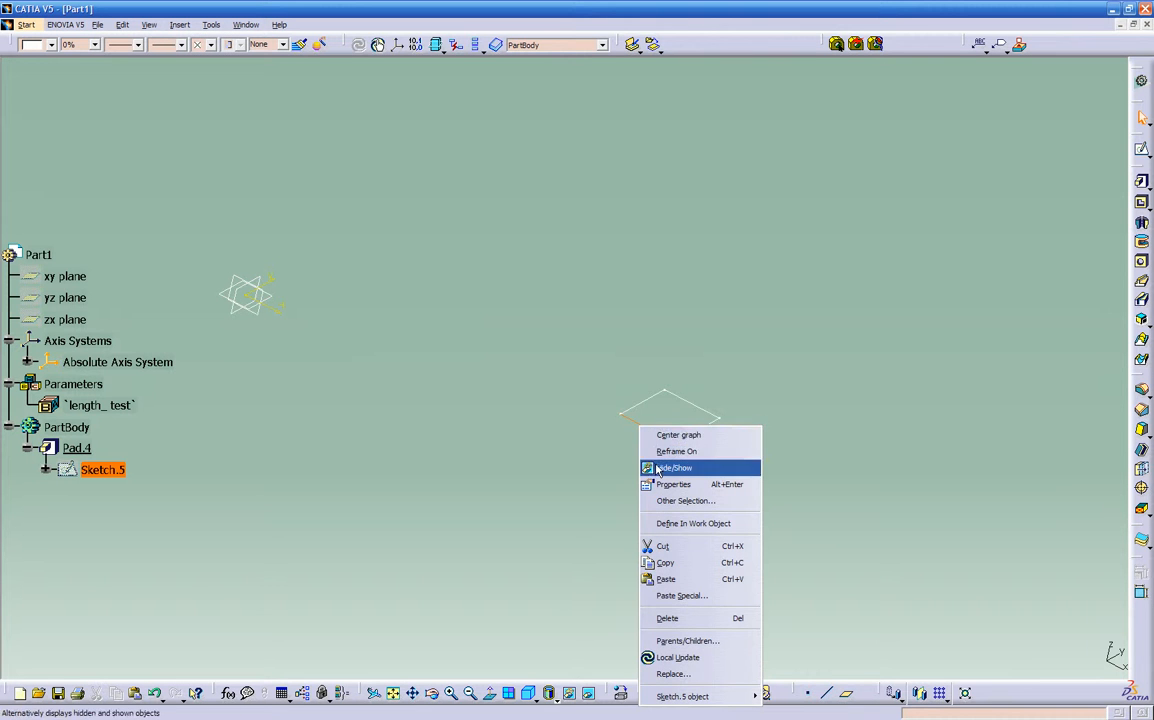
left_click(657, 468)
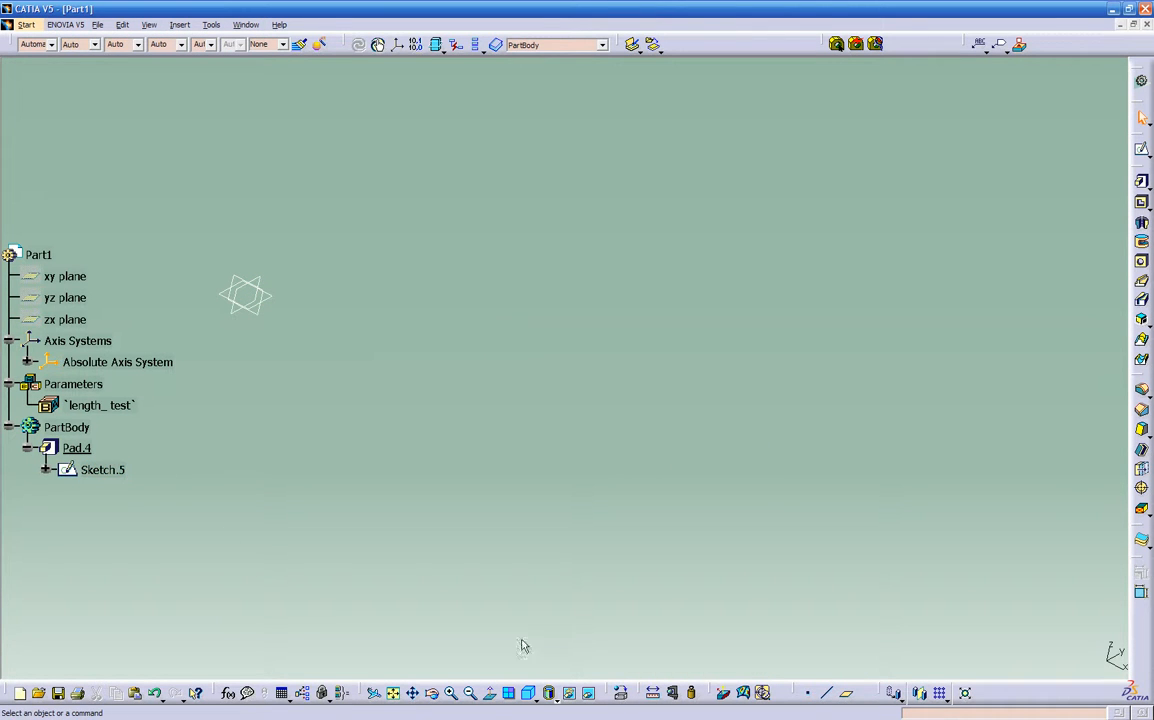
left_click(571, 690)
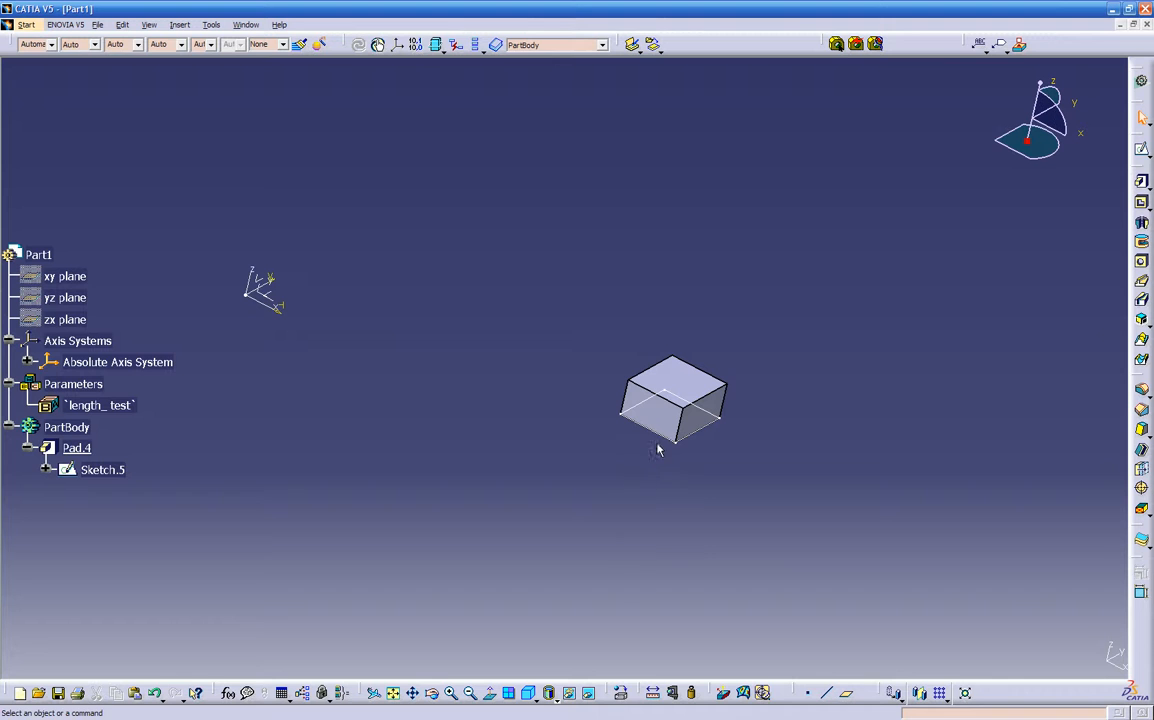
- Hide the pad's sketch in the model view and bring it back from the hidden space
right_click(659, 440)
left_click(675, 477)
left_click(571, 690)
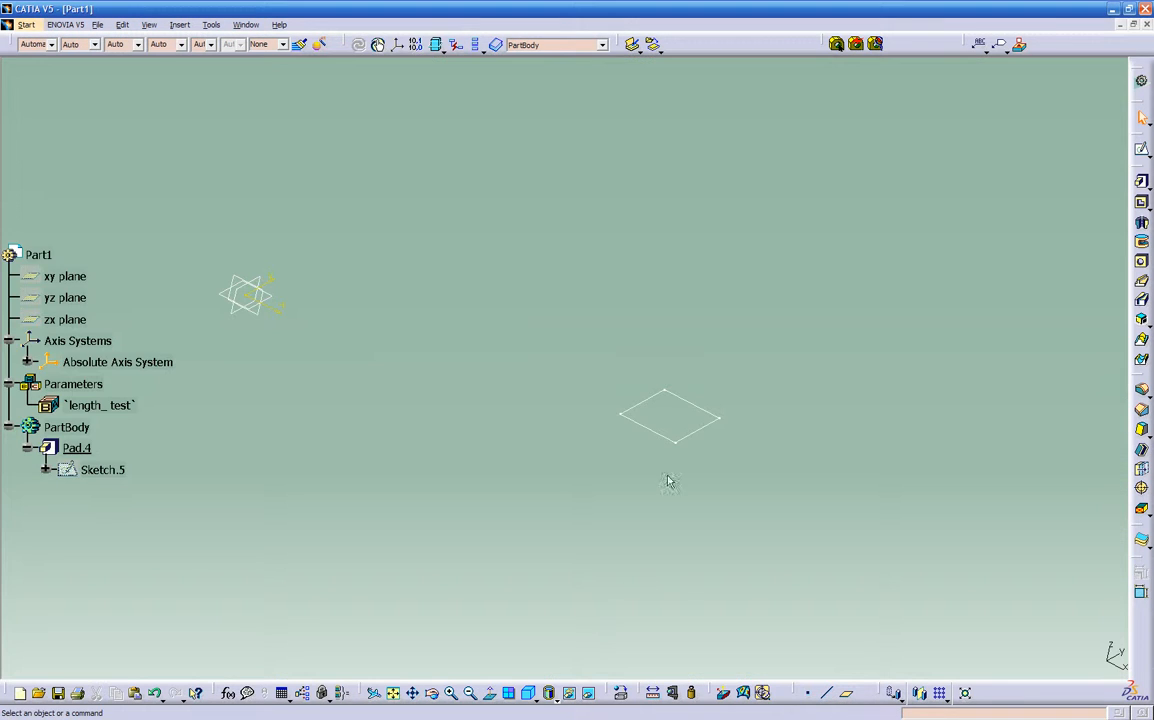
left_click(665, 442)
right_click(665, 443)
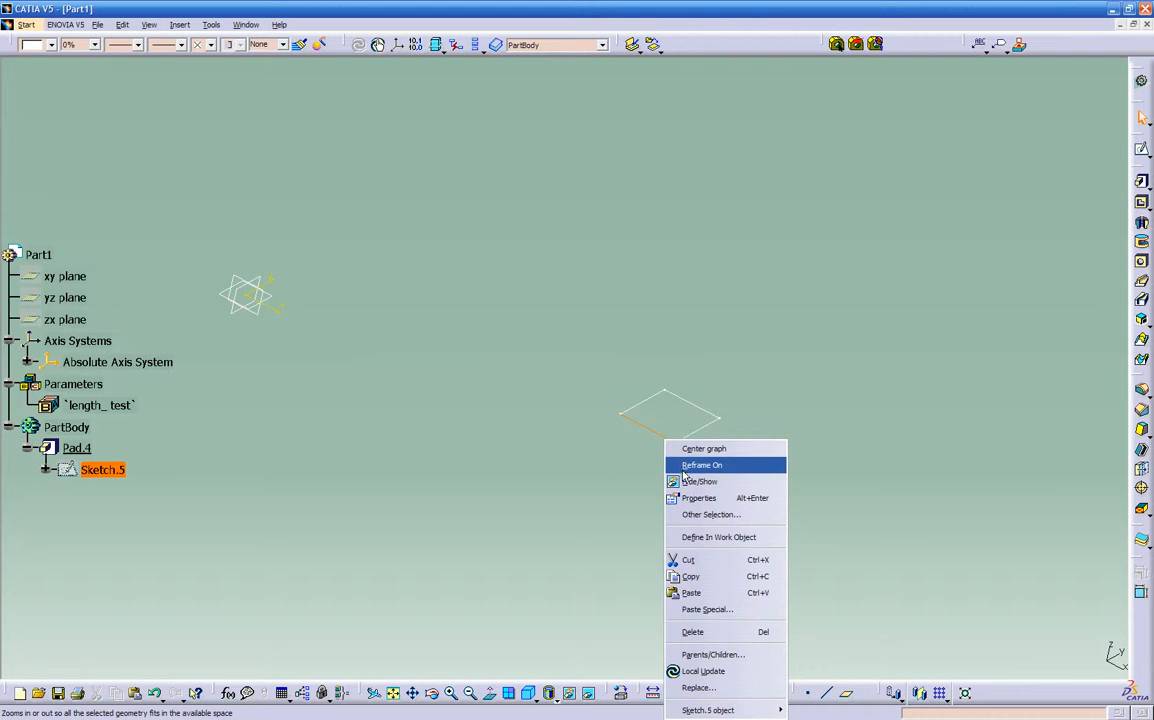
left_click(699, 481)
left_click(570, 692)
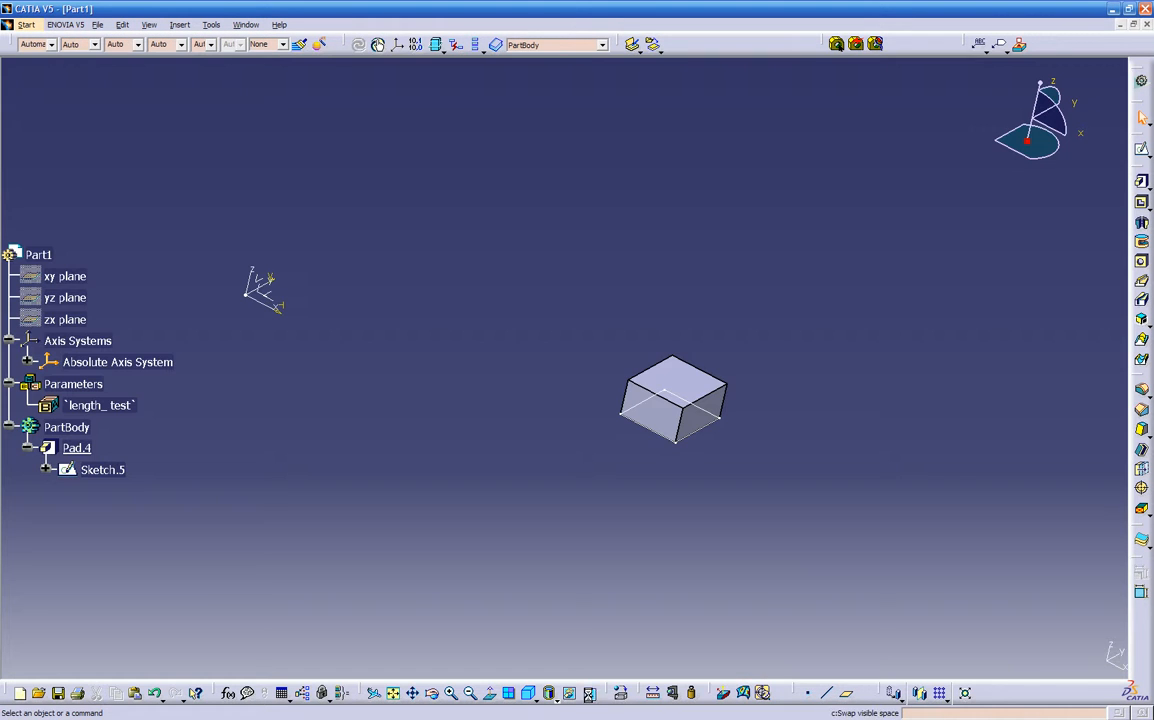
- Hide the pad's sketch from the specification tree, and show it again the same way
left_click(100, 469)
right_click(100, 469)
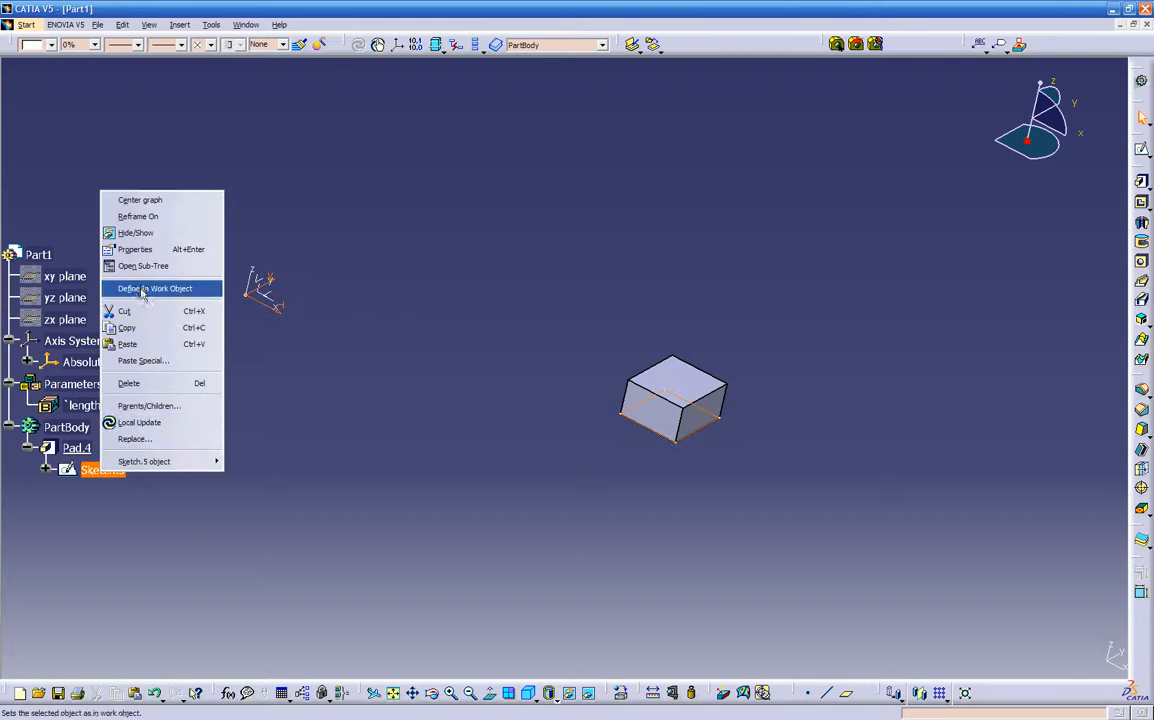
left_click(136, 232)
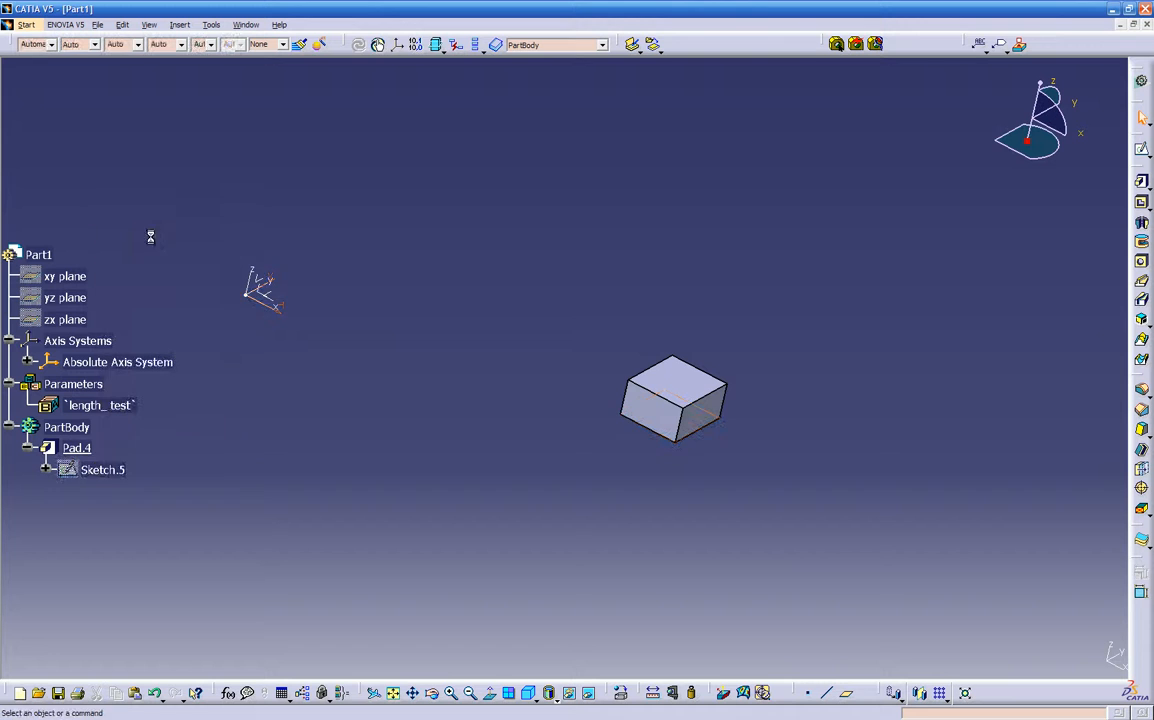
right_click(92, 469)
left_click(149, 227)
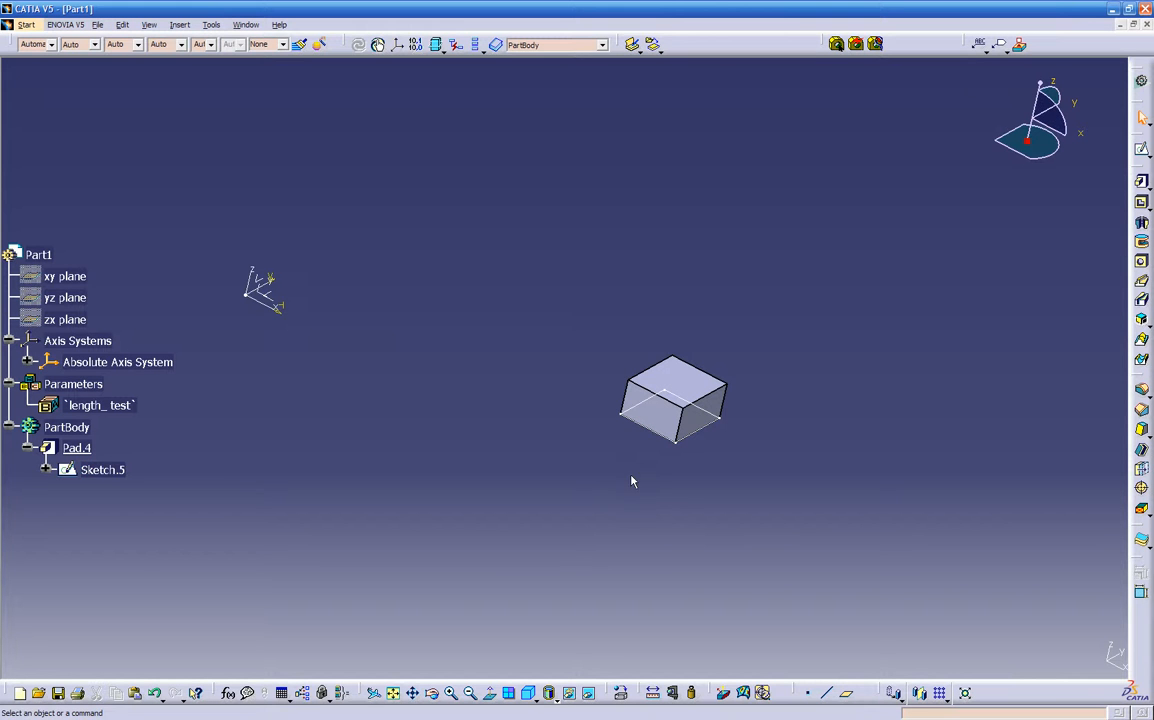
double_click(664, 440)
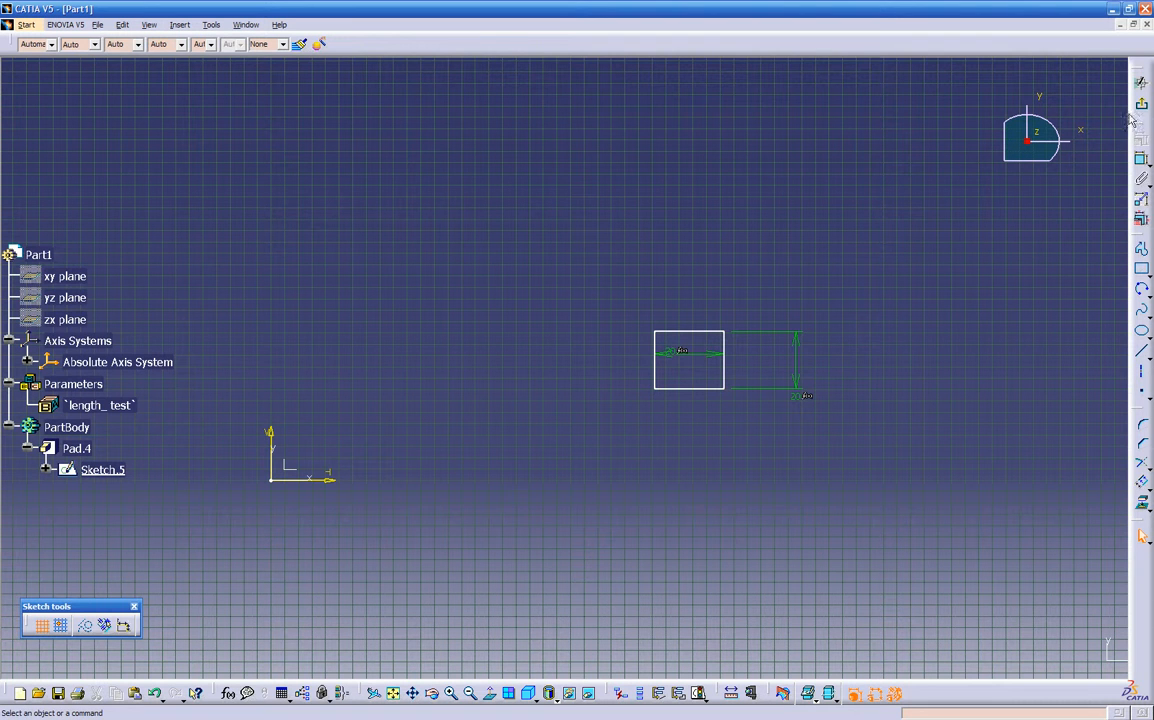
left_click(1139, 106)
left_click(533, 500)
- Reopen the pad's sketch for editing and delete the rectangle's formula-driven height and width dimensions
double_click(110, 470)
left_click(799, 391)
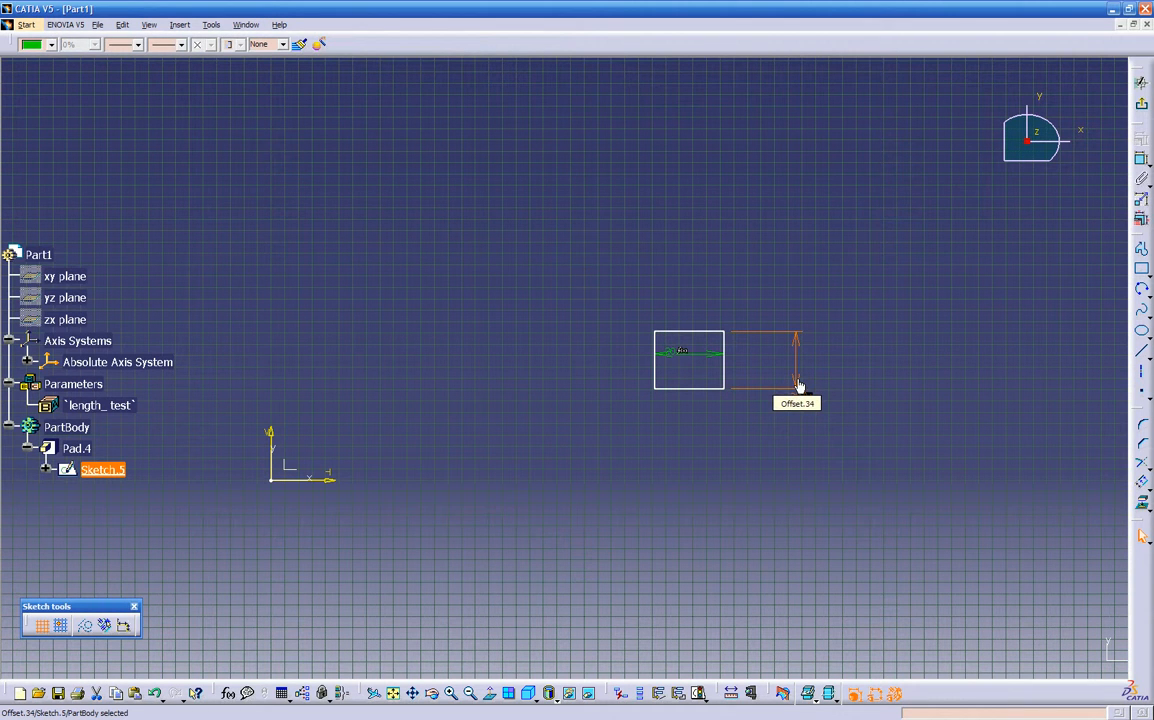
key("Delete")
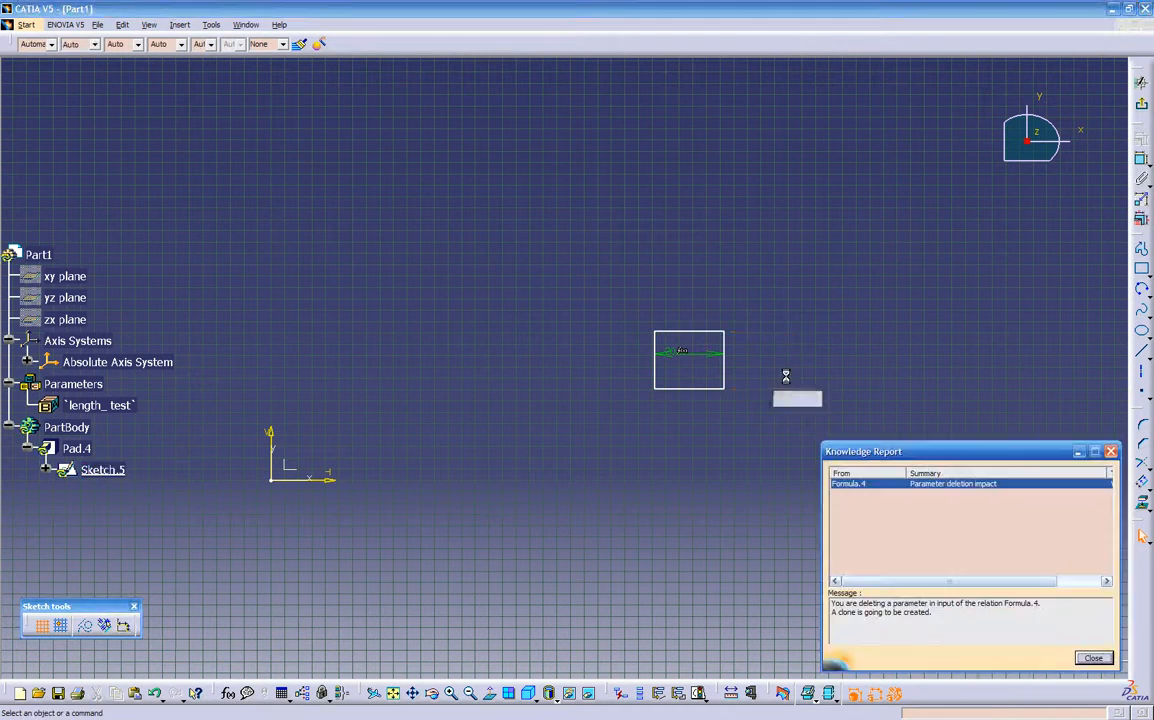
left_click(1092, 658)
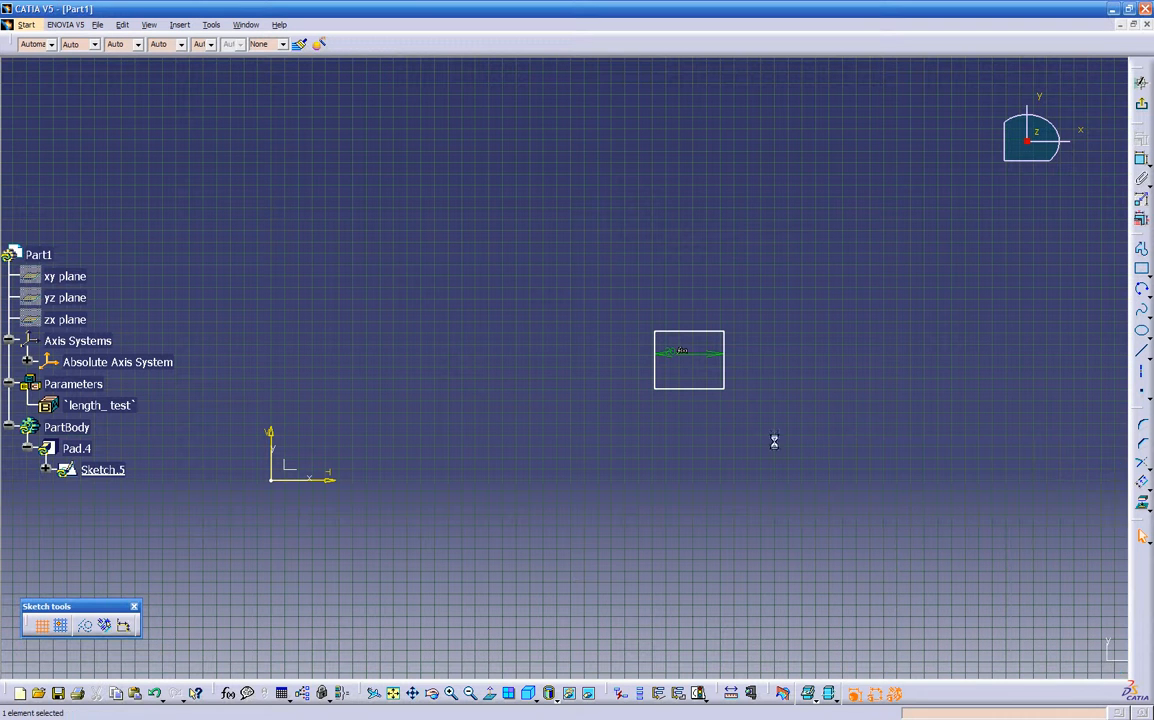
middle_click_drag(707, 453, 737, 425, "ctrl")
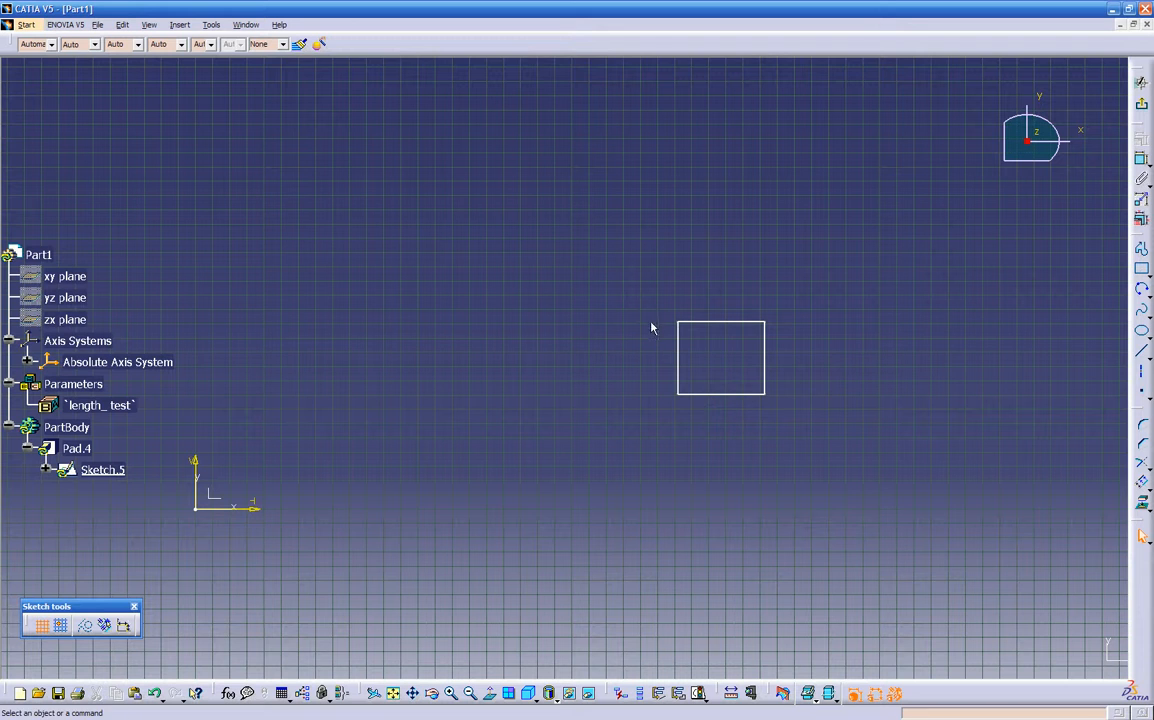
- Dimension the rectangle's height between its two horizontal edges, placing the dimension beyond the vertical edge farther from the origin
left_click(1142, 160)
left_click(699, 322)
left_click(741, 394)
left_click(843, 356)
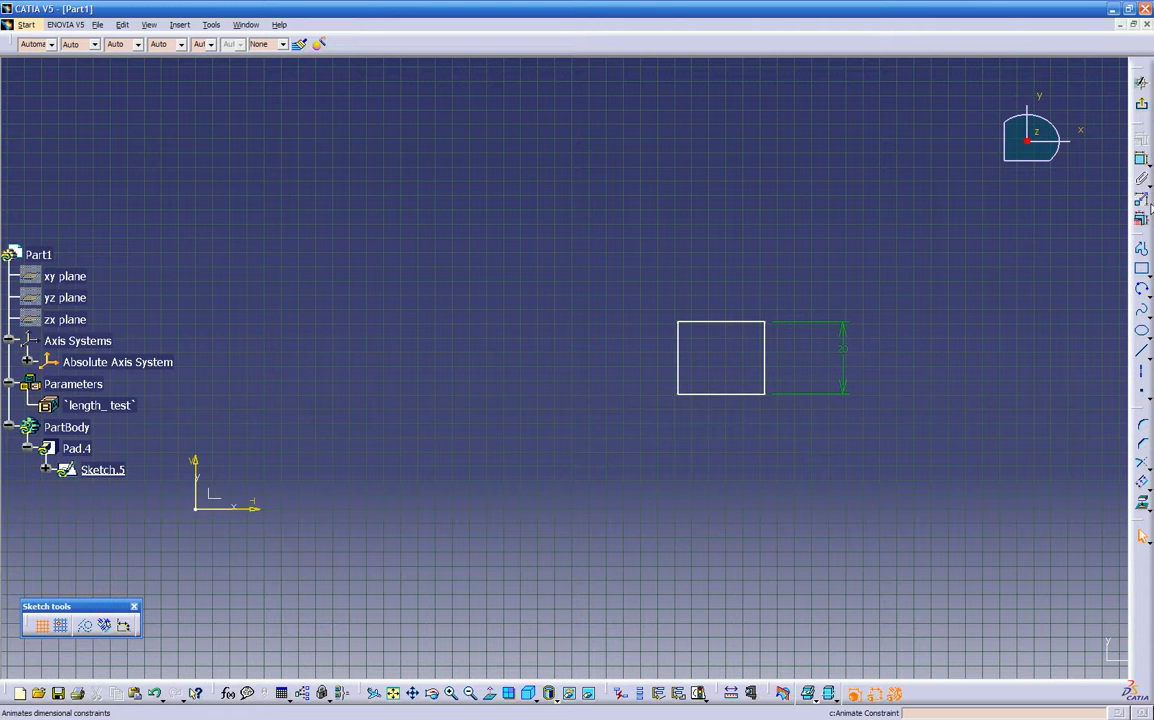
- Dimension the rectangle's width between its two vertical edges, placing the dimension below the rectangle
left_click(767, 356)
left_click(679, 366)
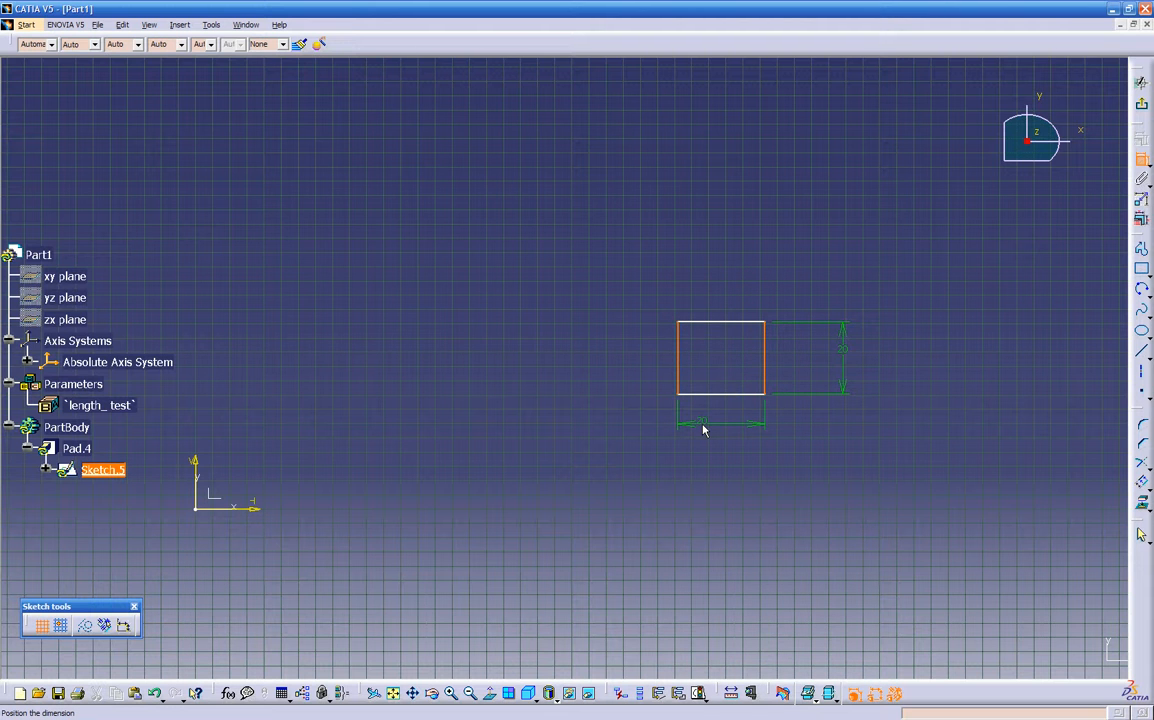
left_click(703, 430)
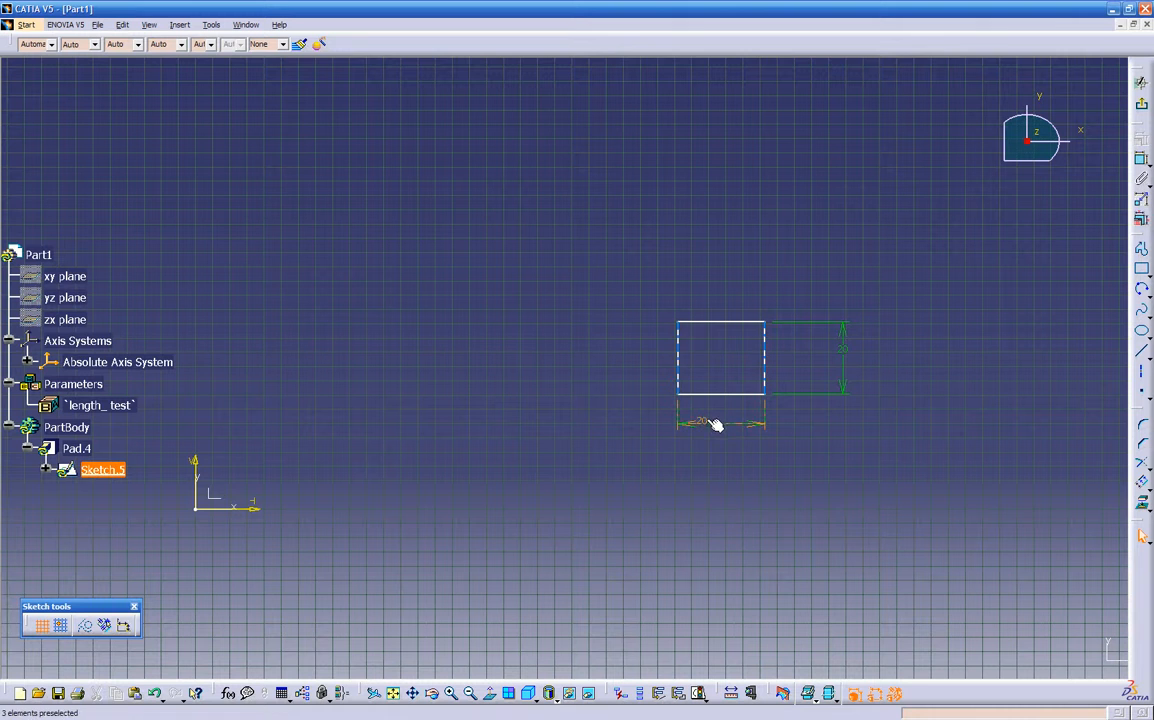
- Replace the width dimension below the rectangle with a new one between its two vertical edges, placed above the rectangle
left_click(705, 427)
key("Delete")
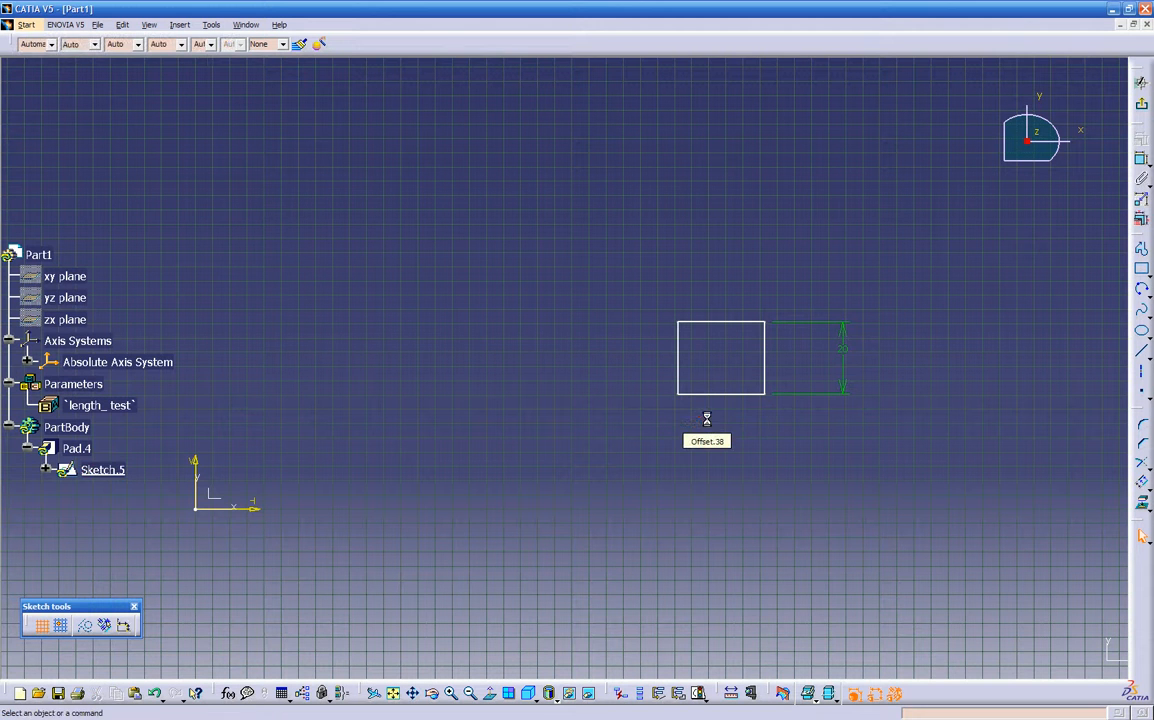
left_click(766, 358)
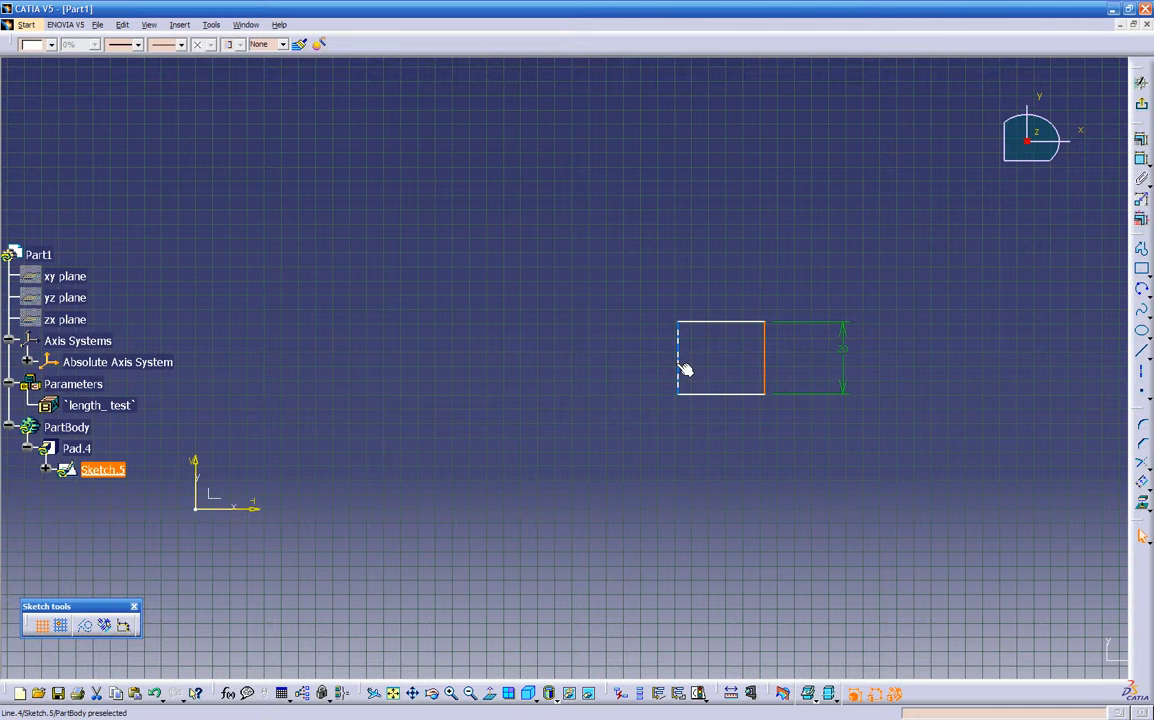
left_click(677, 364, "ctrl")
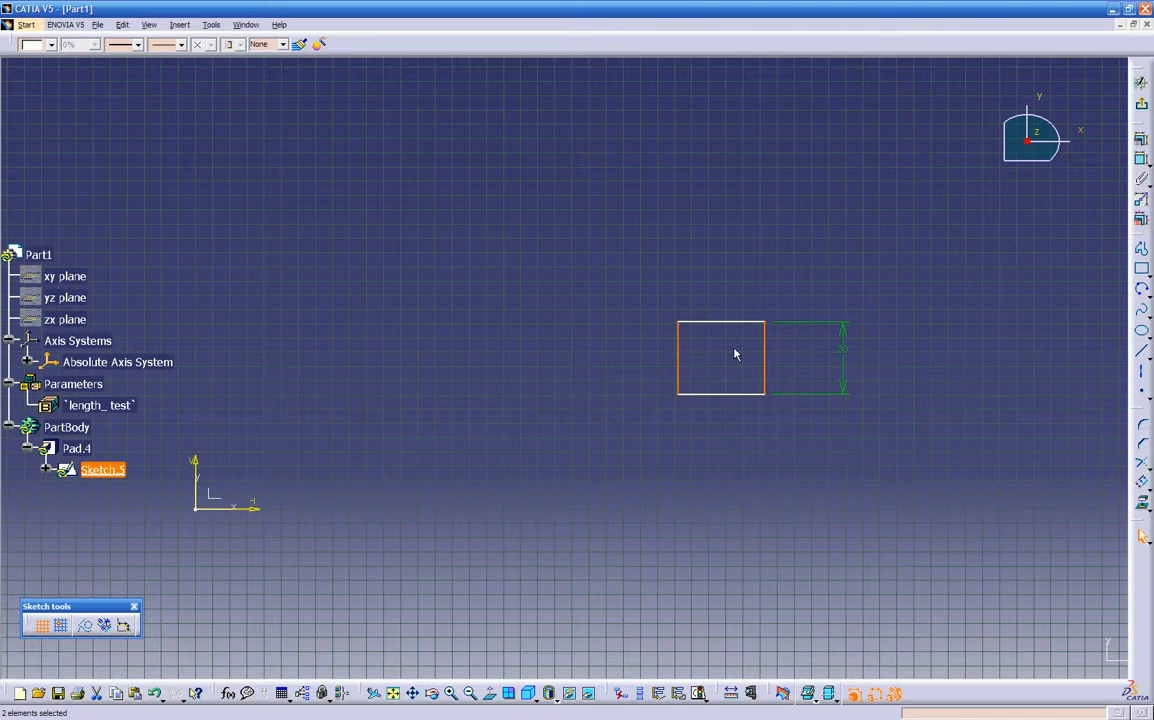
left_click(678, 373, "ctrl")
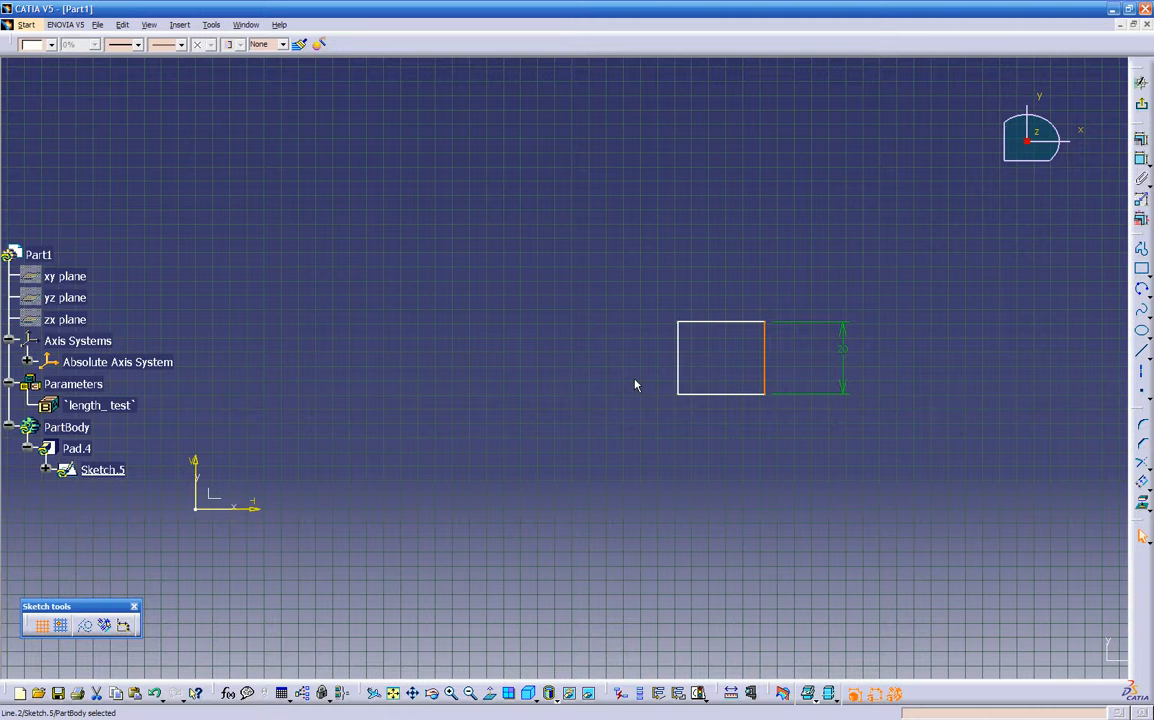
left_click(678, 364, "ctrl")
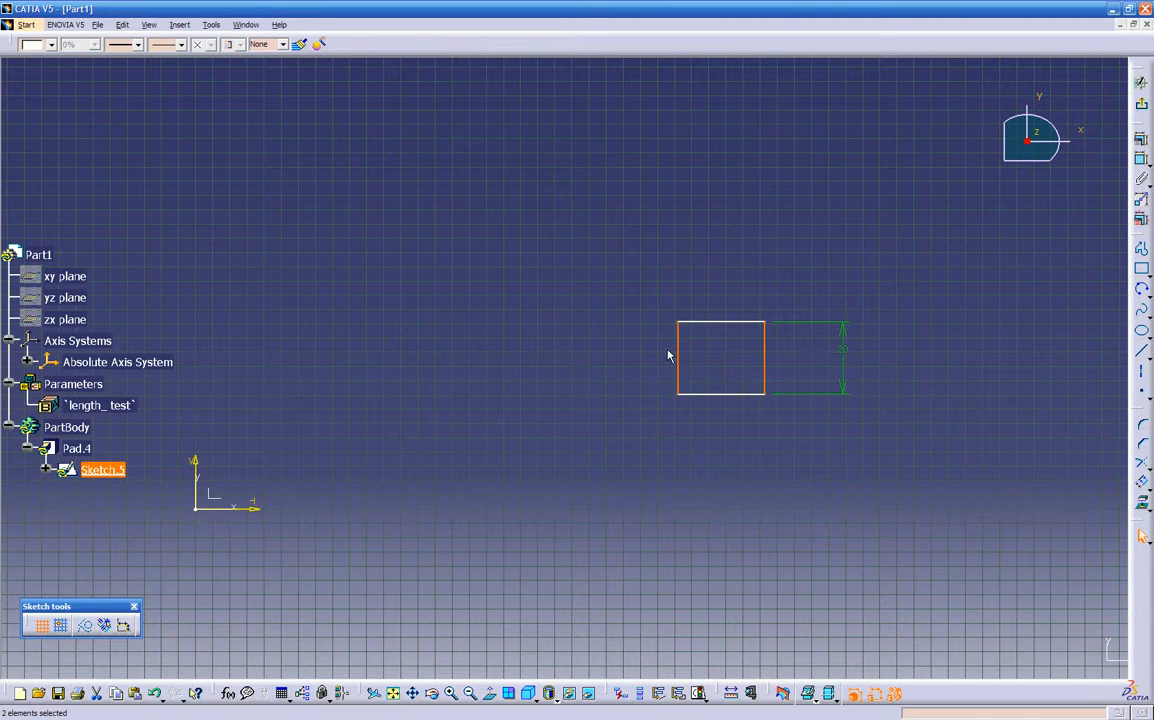
left_click(1141, 160)
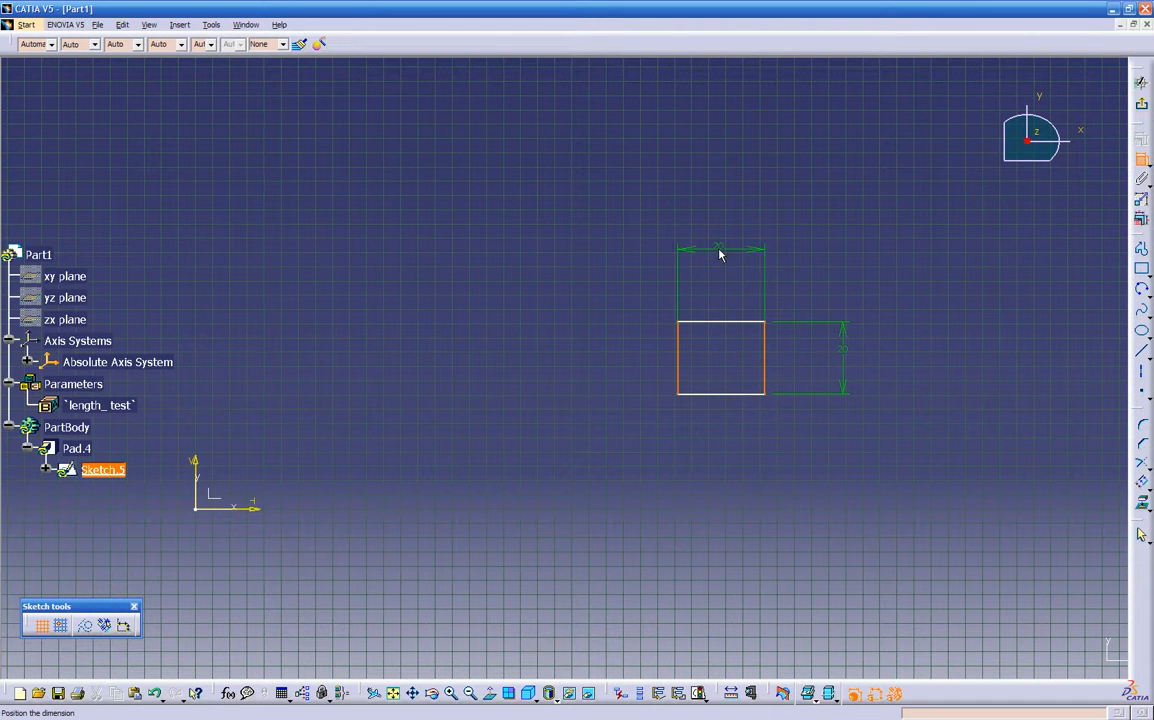
left_click(714, 293)
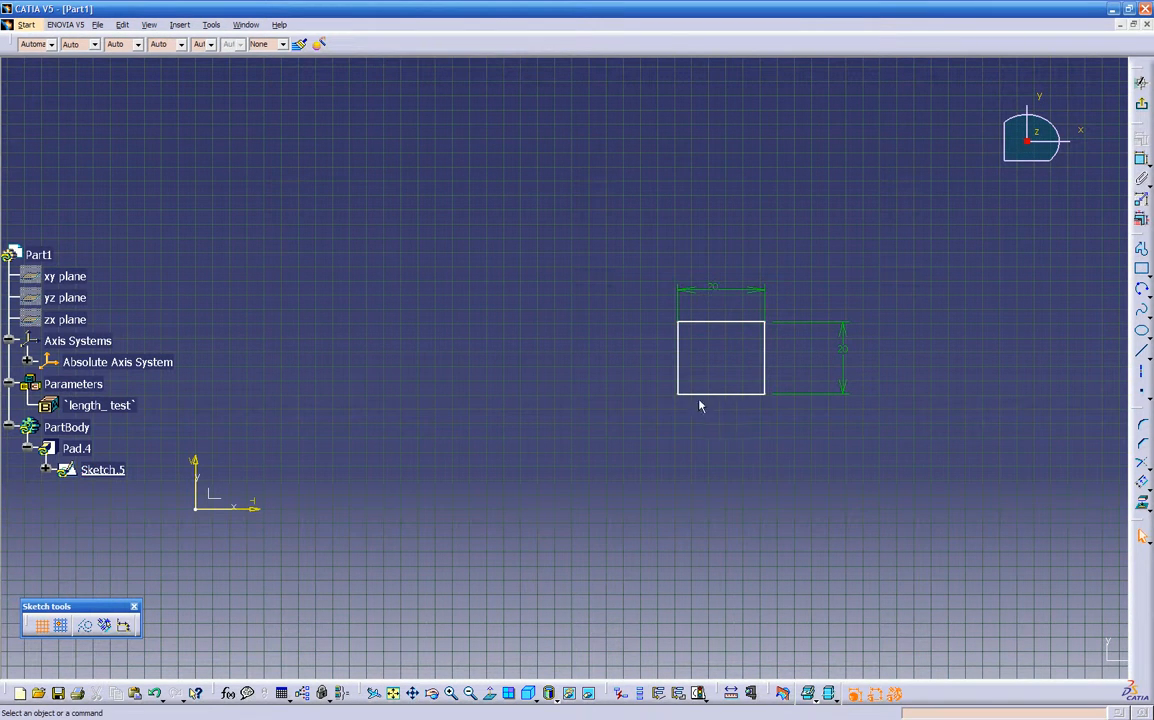
- Constrain the rectangle's corner nearest the origin to be coincident with the sketch origin
mouse_move(657, 468)
middle_mouse_down()
mouse_move(806, 325)
mouse_move(621, 397)
mouse_move(577, 456)
mouse_move(477, 464)
mouse_move(456, 515)
mouse_move(727, 441)
mouse_move(547, 477)
middle_mouse_up()
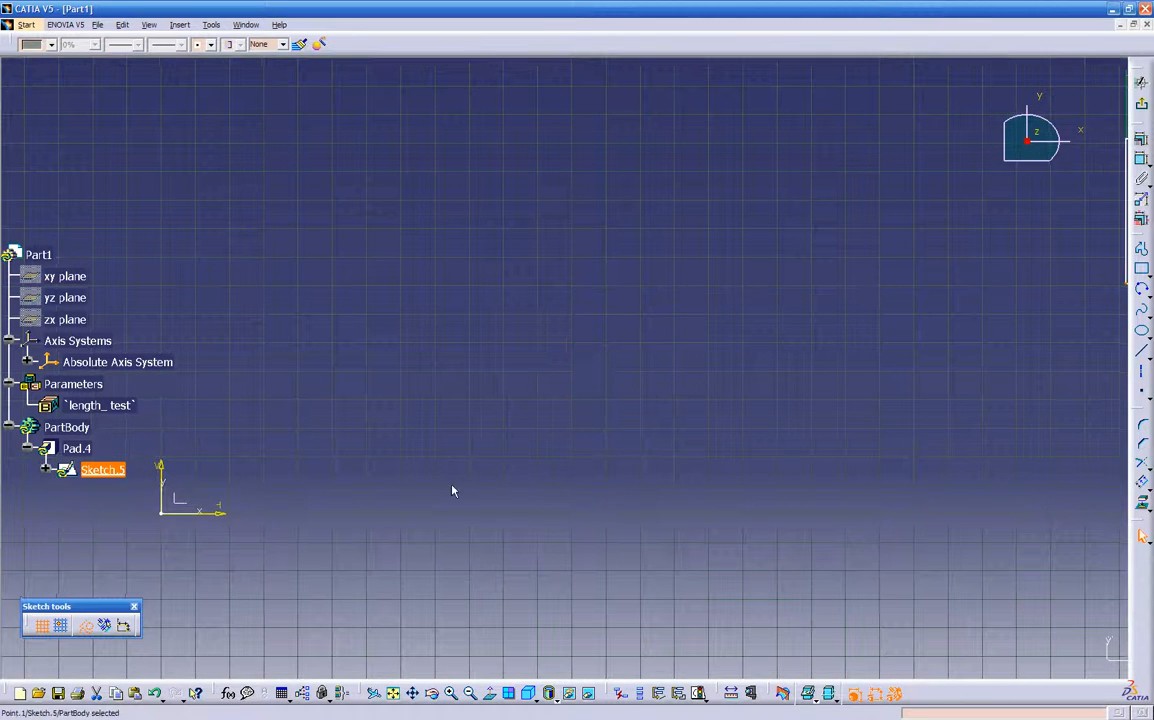
mouse_move(425, 489)
middle_mouse_down()
mouse_move(399, 518)
mouse_move(319, 518)
middle_mouse_up()
left_click(262, 485)
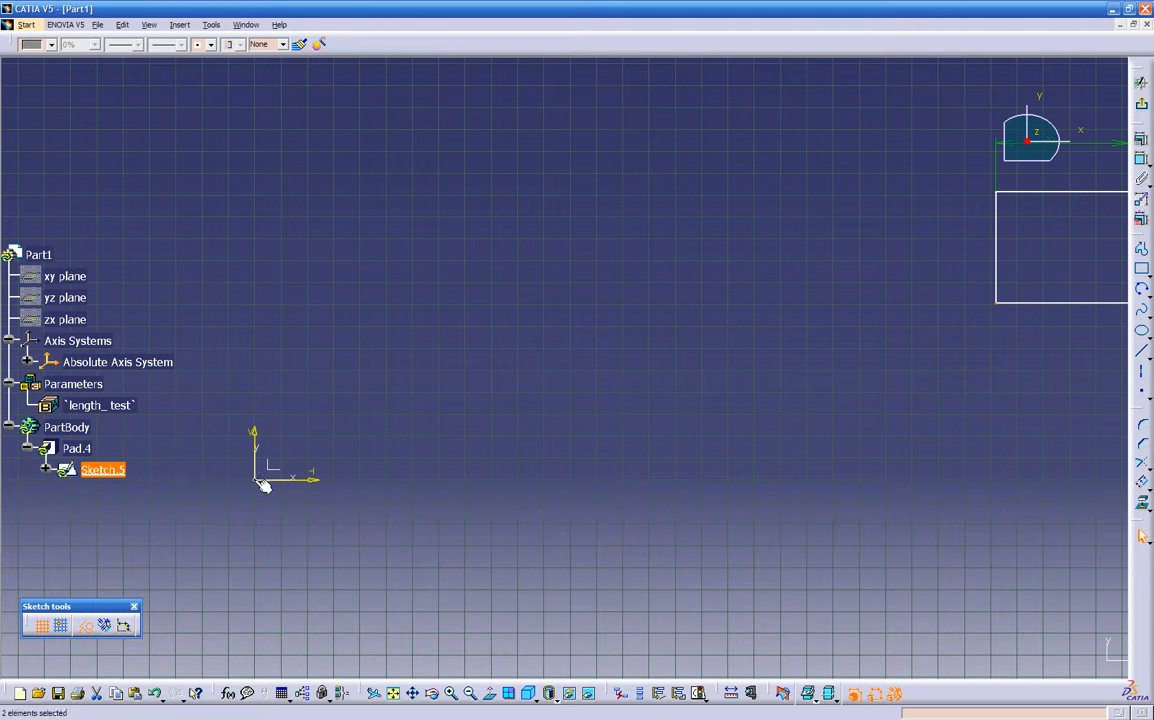
left_click(1142, 161)
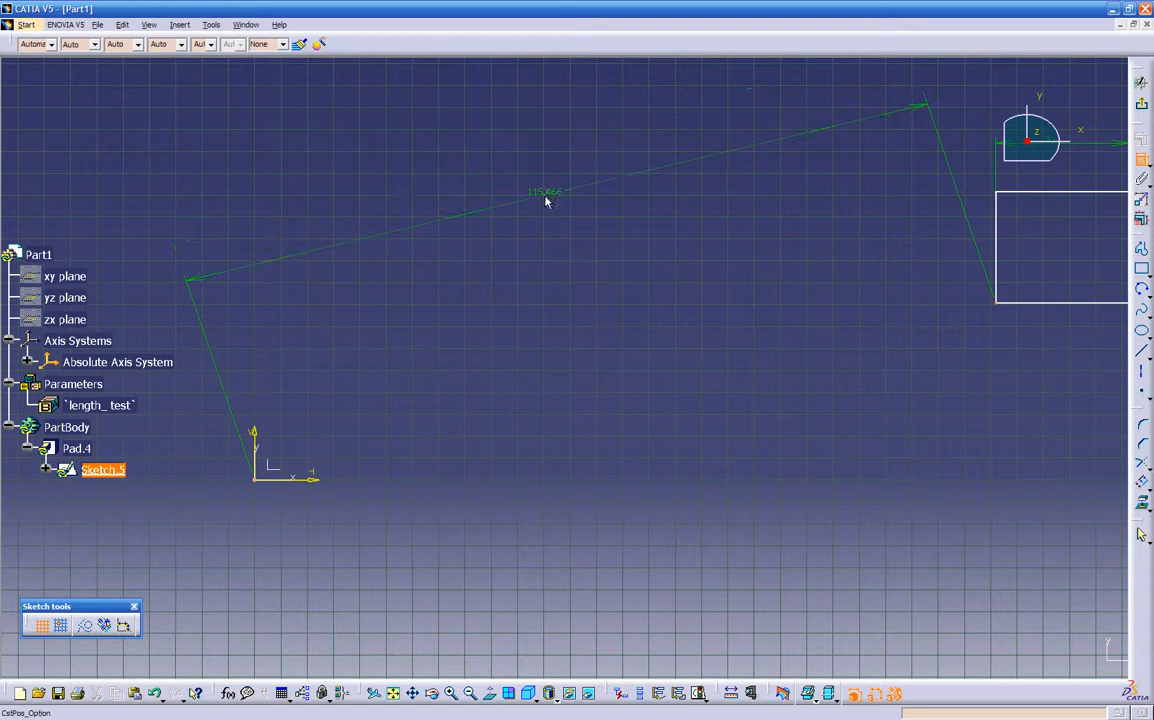
right_click(548, 199)
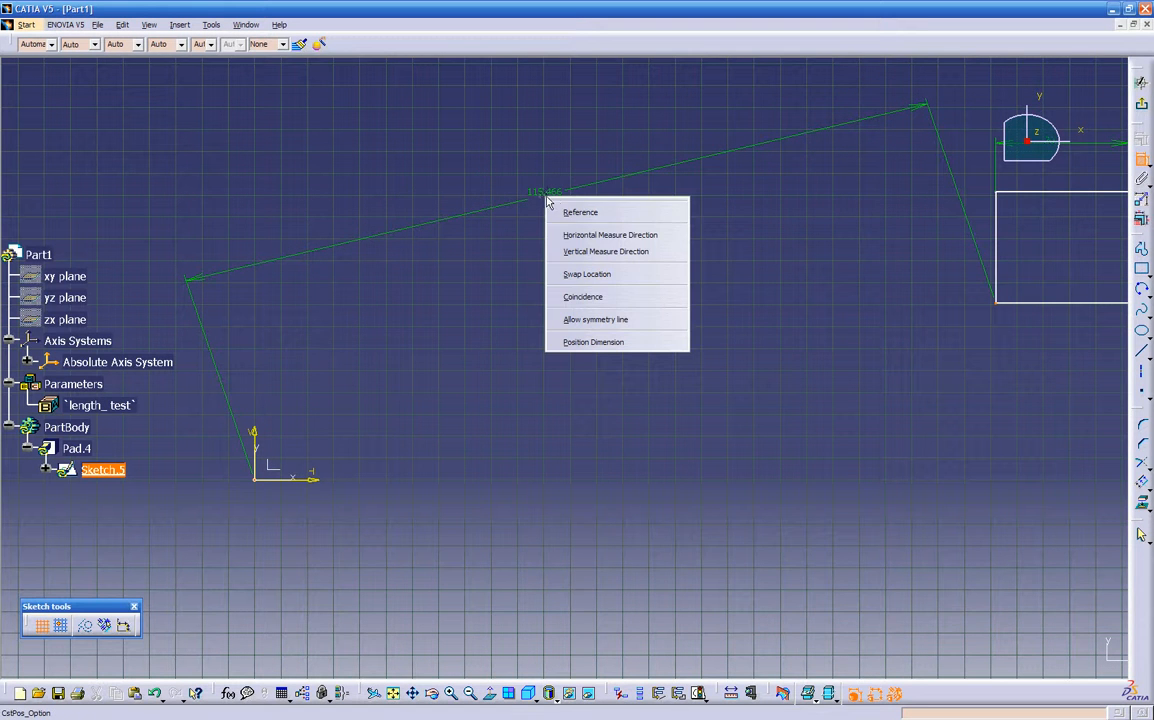
left_click(584, 297)
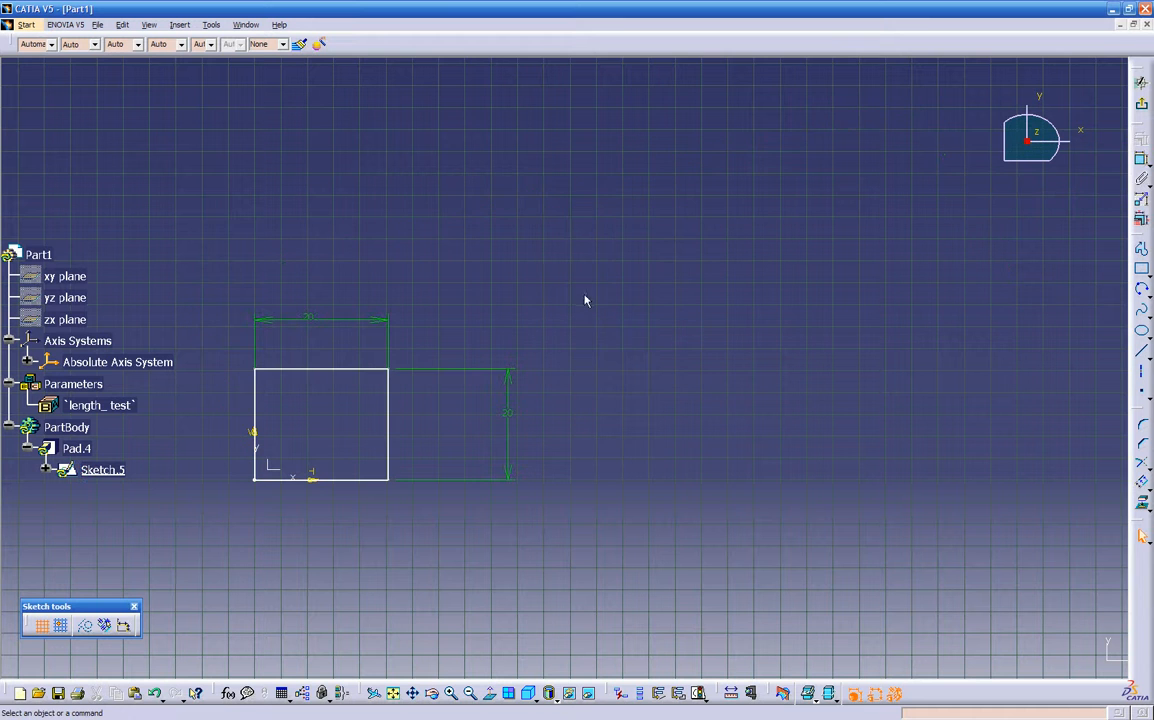
middle_click_drag(612, 477, 760, 430)
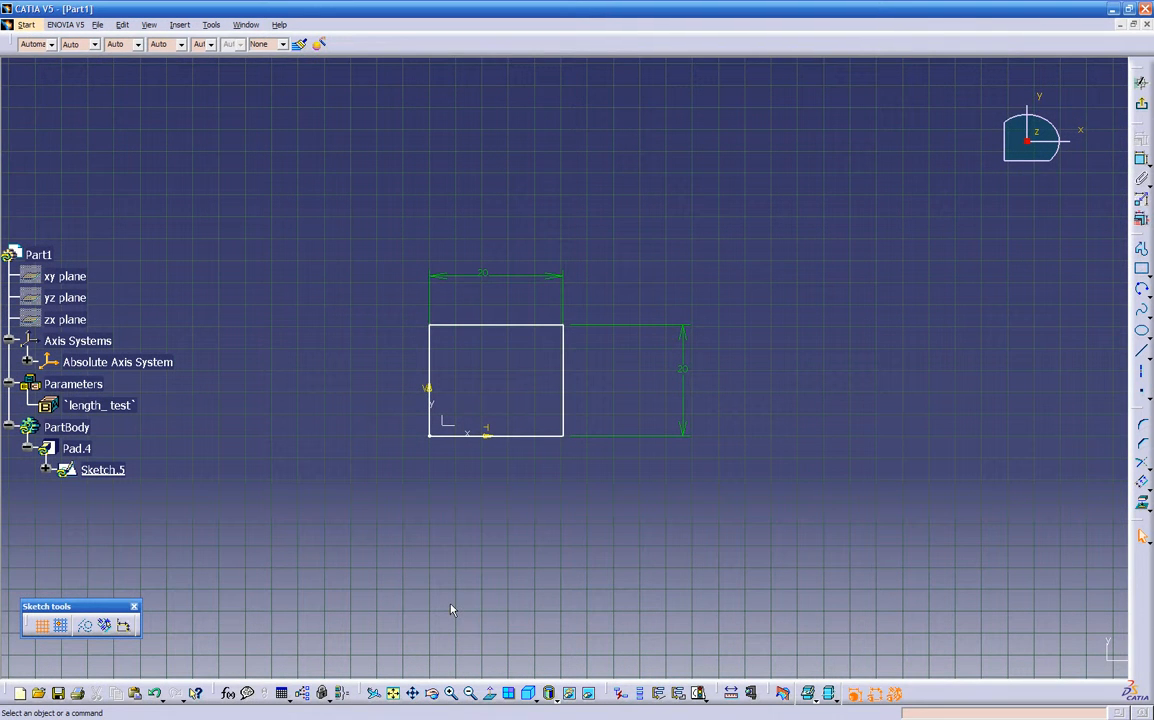
mouse_move(456, 550)
middle_mouse_down()
mouse_move(531, 499)
mouse_move(567, 419)
mouse_move(452, 398)
mouse_move(420, 368)
mouse_move(386, 280)
mouse_move(595, 453)
mouse_move(692, 405)
middle_mouse_up()
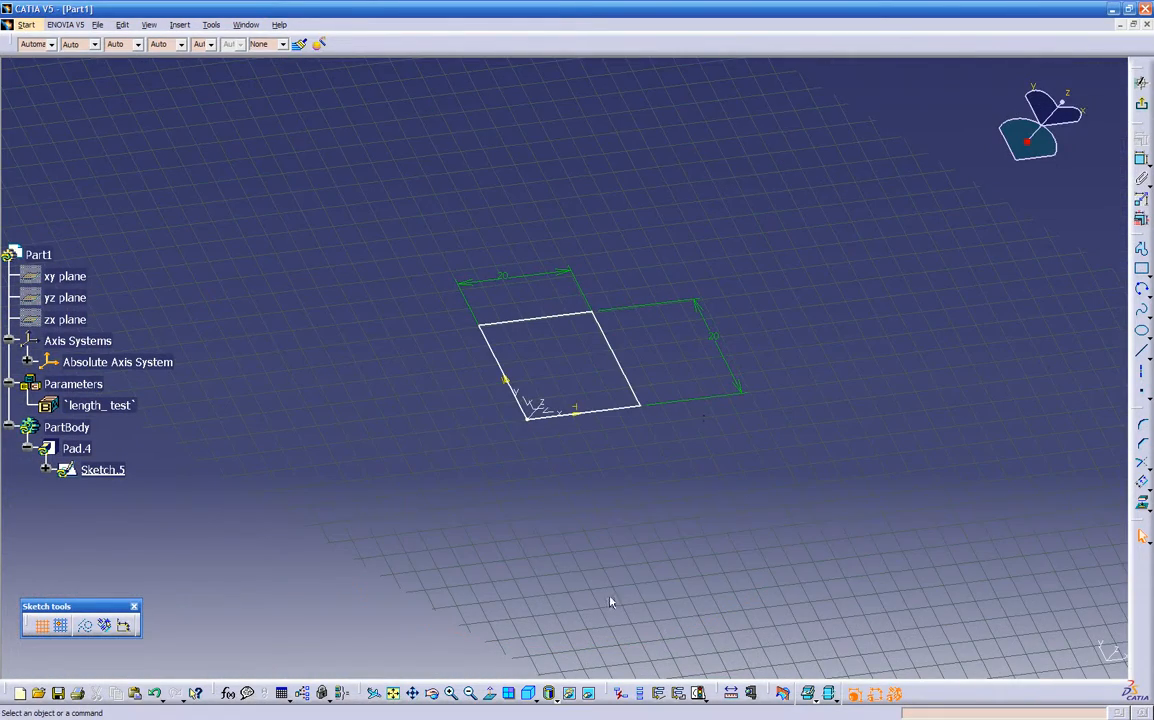
left_click(491, 694)
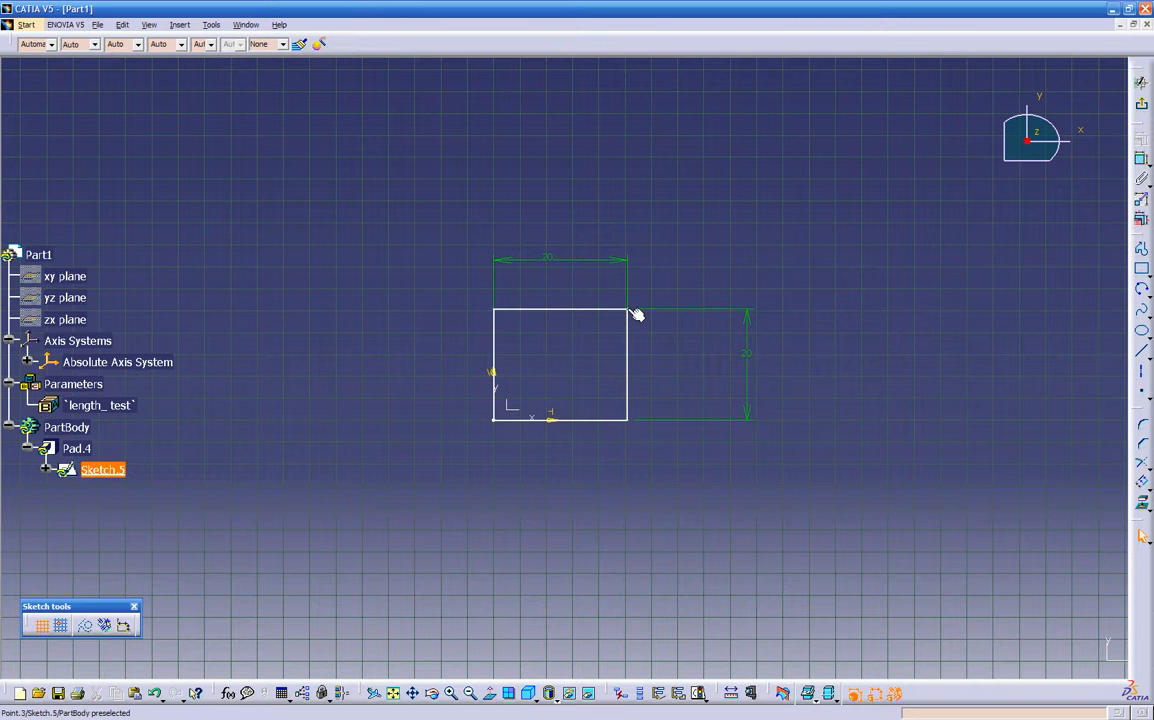
- Delete the rectangle's right vertical edge and stretch the free end of the upper edge outward to about twice its length
left_click(632, 375)
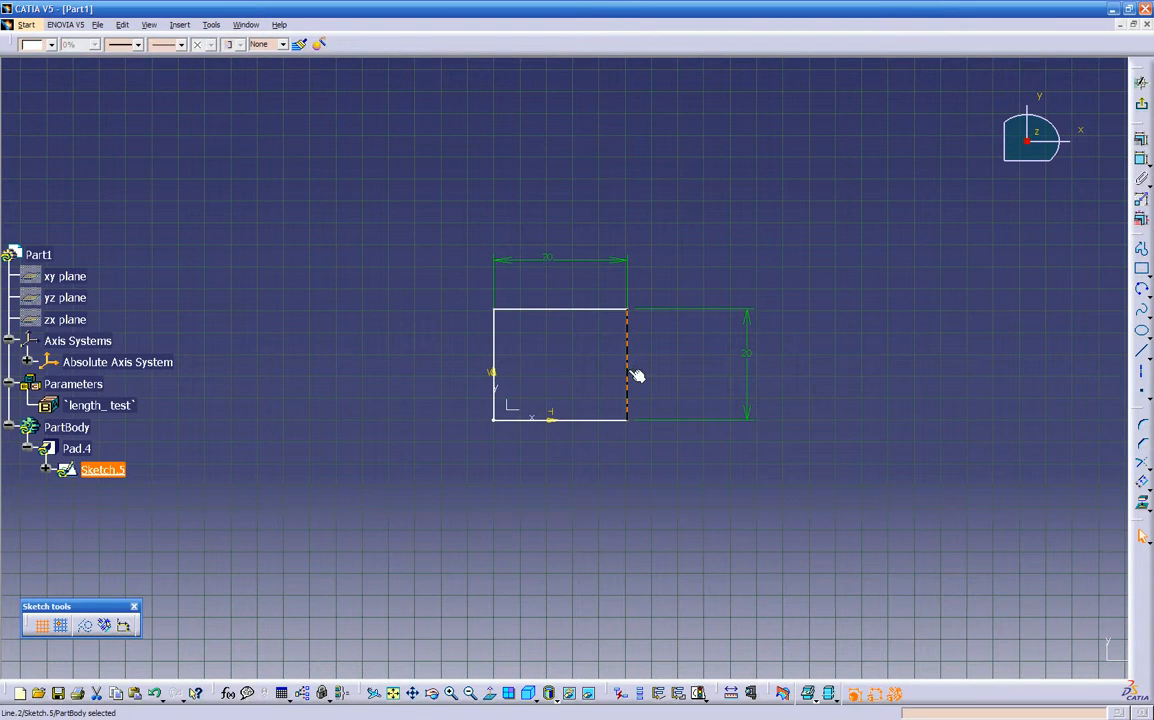
key("Delete")
left_click_drag(633, 312, 765, 311)
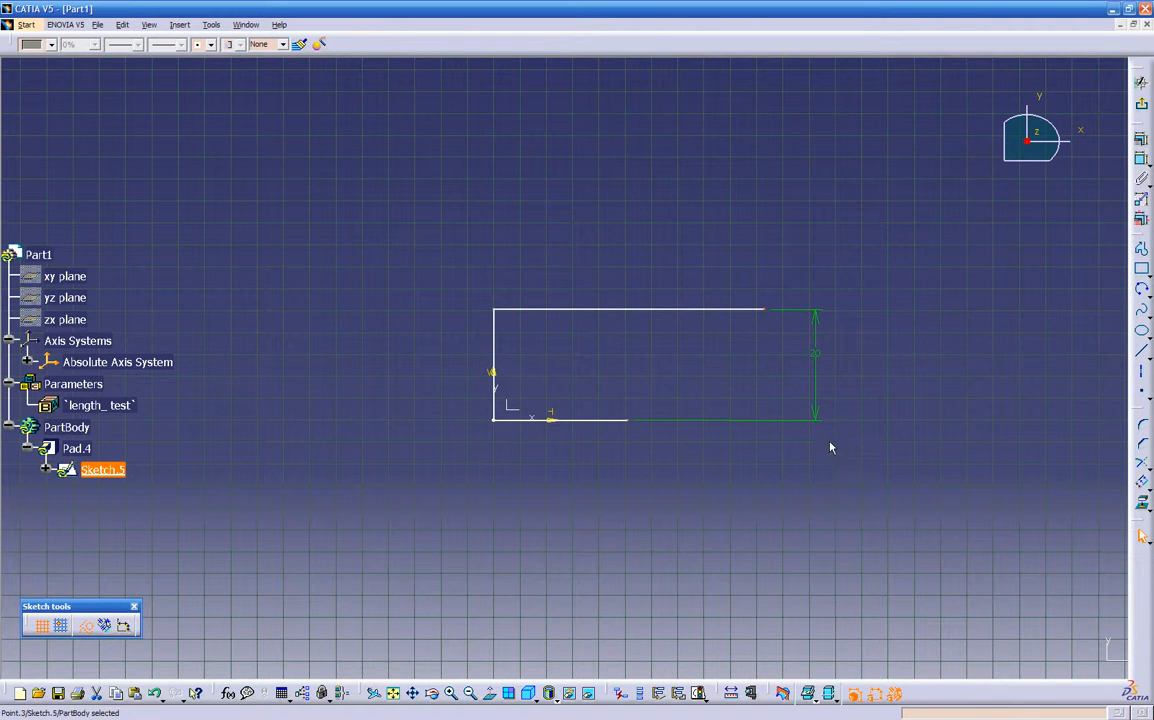
- Close the profile with a slanted line from the lower edge's free end to the upper edge's free end
left_click(1140, 351)
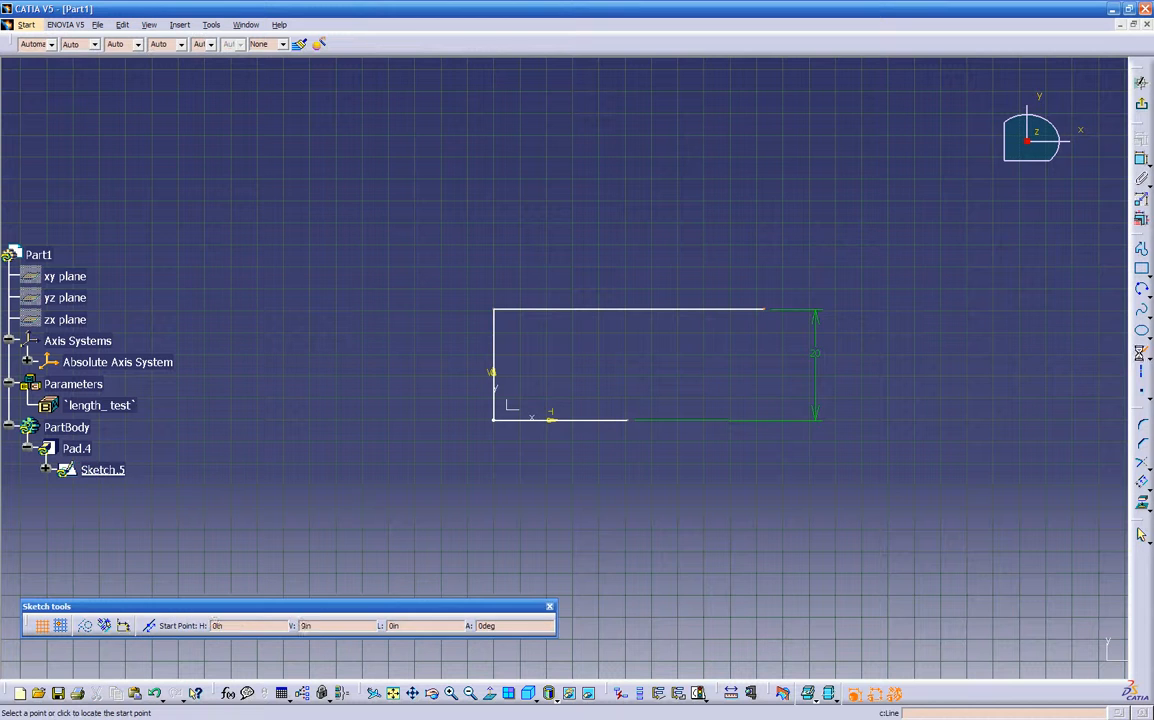
left_click(627, 419)
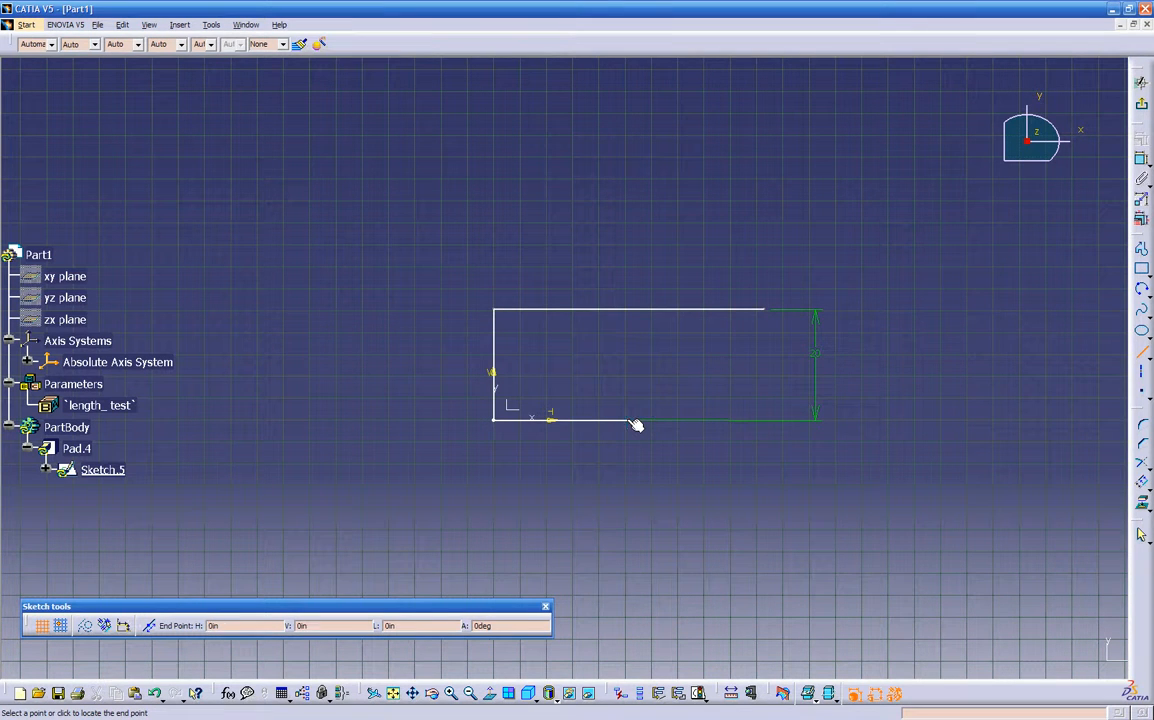
left_click(764, 311)
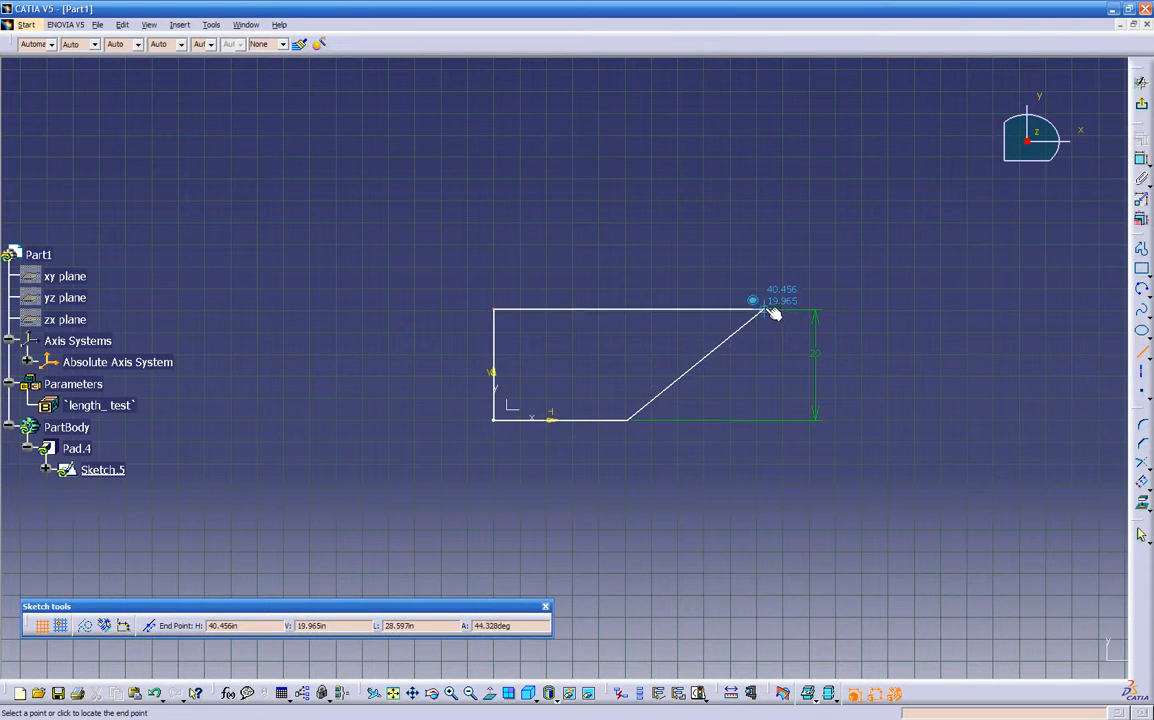
left_click(766, 311)
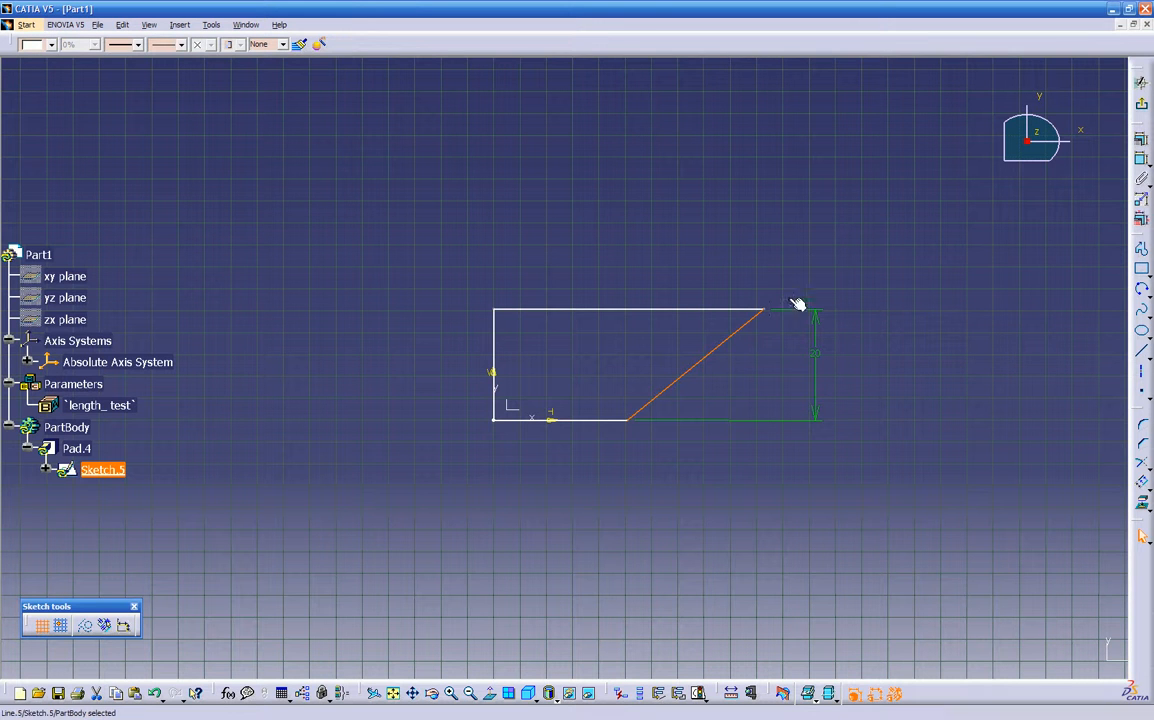
- Add an angle constraint between the slanted line and the upper edge and set it to 45 degrees
left_click(1143, 160)
left_click(712, 310)
left_click(968, 243)
double_click(960, 240)
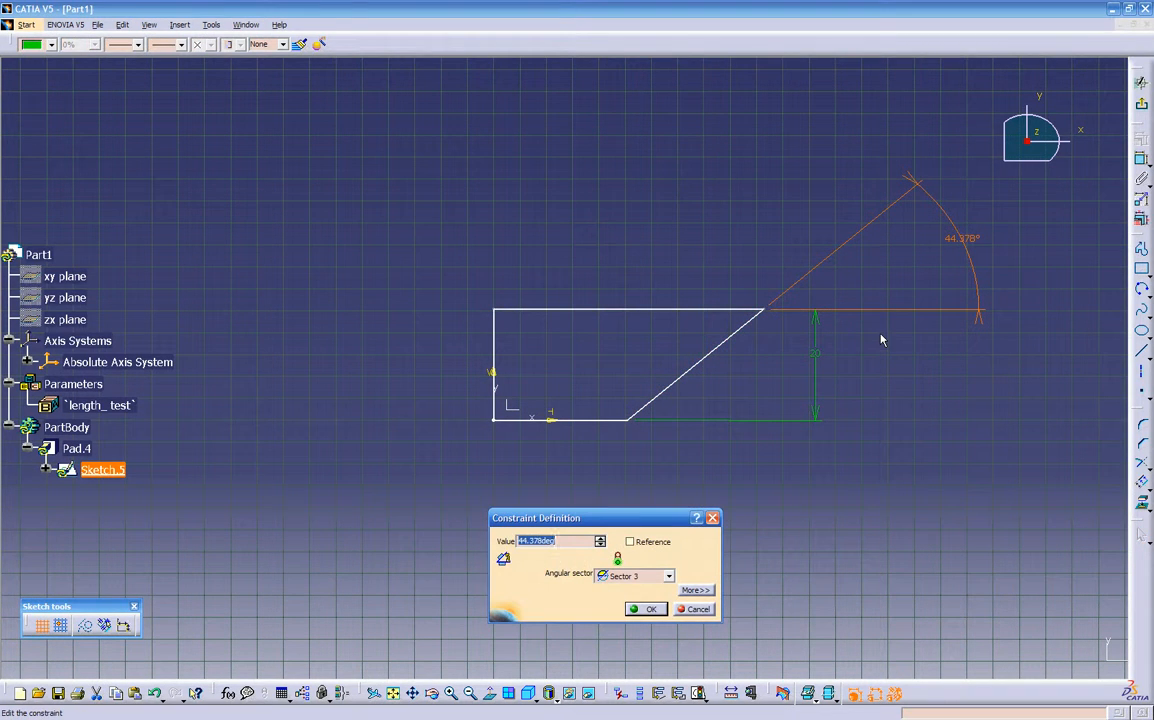
type("45")
key("Return")
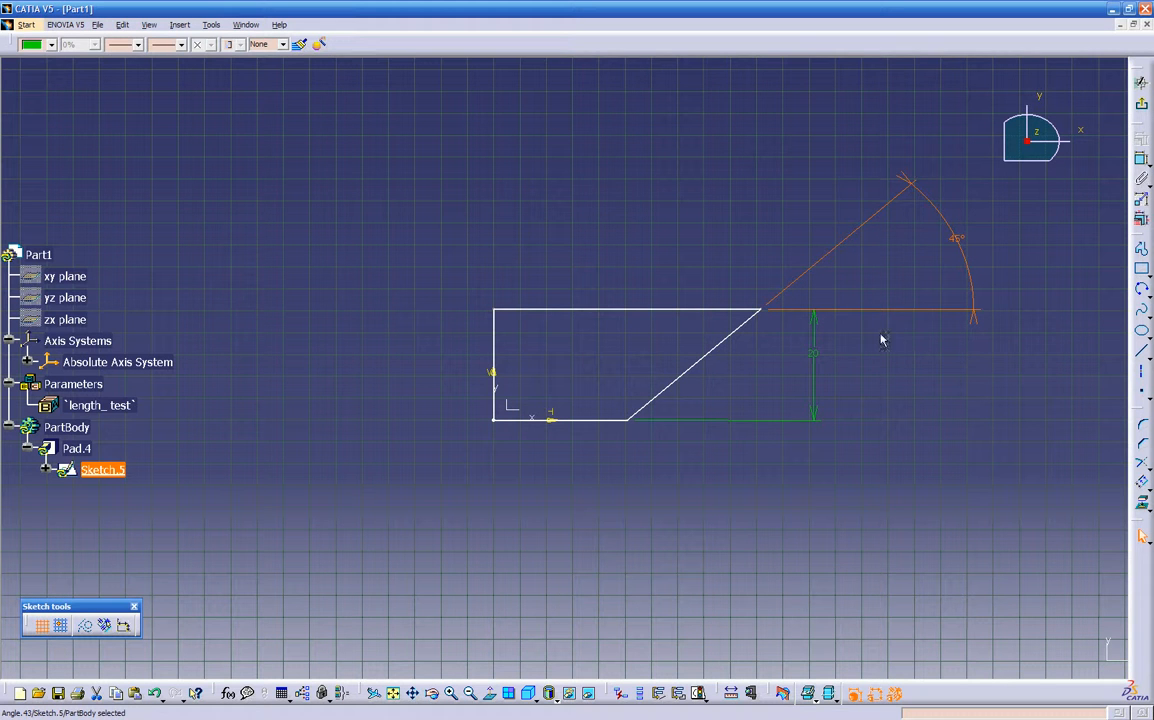
left_click(918, 364)
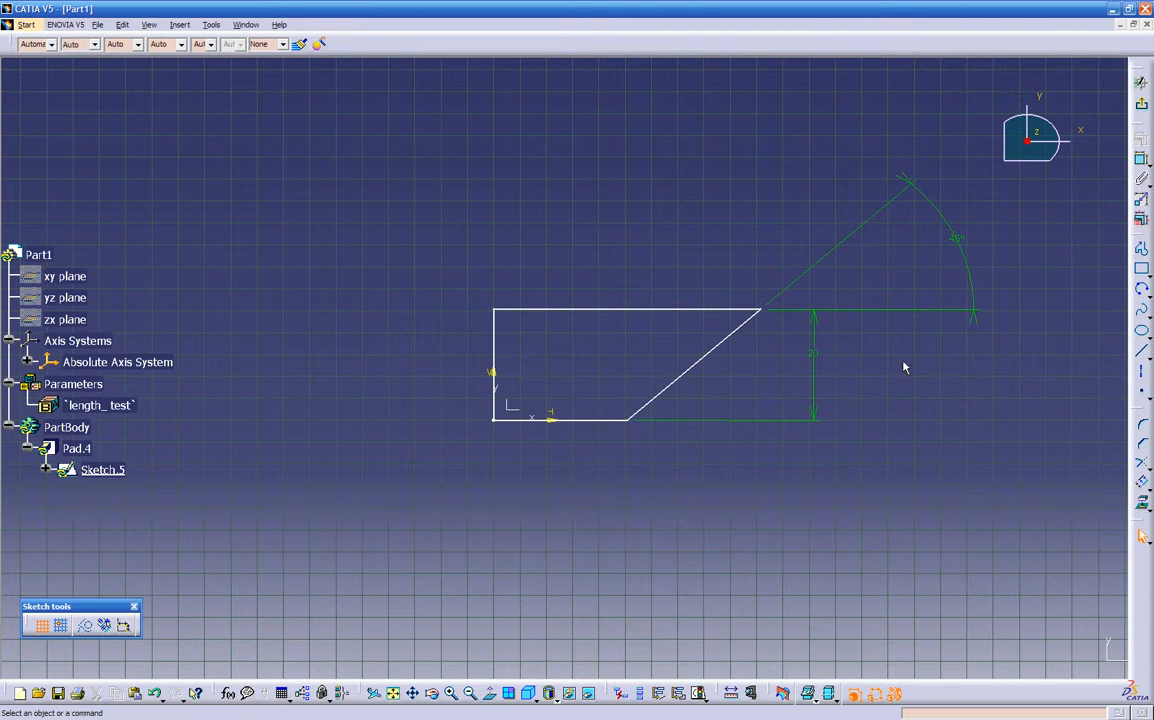
- Exit the sketch to update the pad with the slanted side and inspect the solid
mouse_move(644, 489)
middle_mouse_down()
mouse_move(636, 515)
mouse_move(719, 316)
mouse_move(685, 418)
mouse_move(535, 555)
middle_mouse_up()
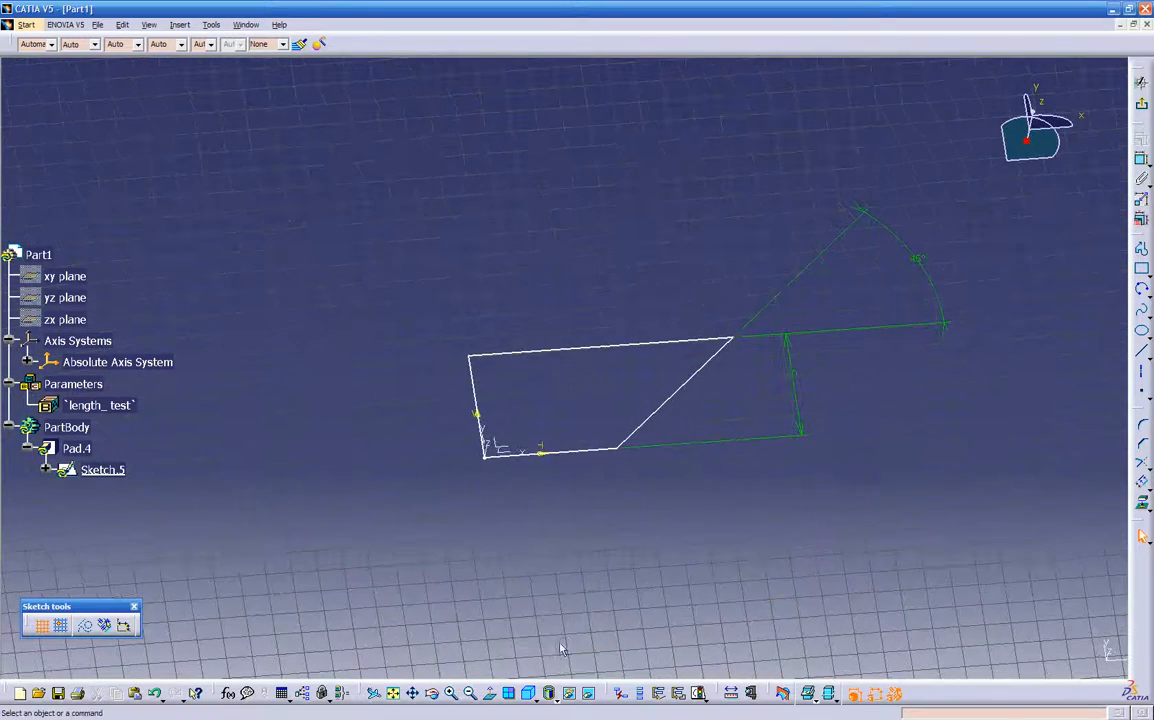
left_click(489, 693)
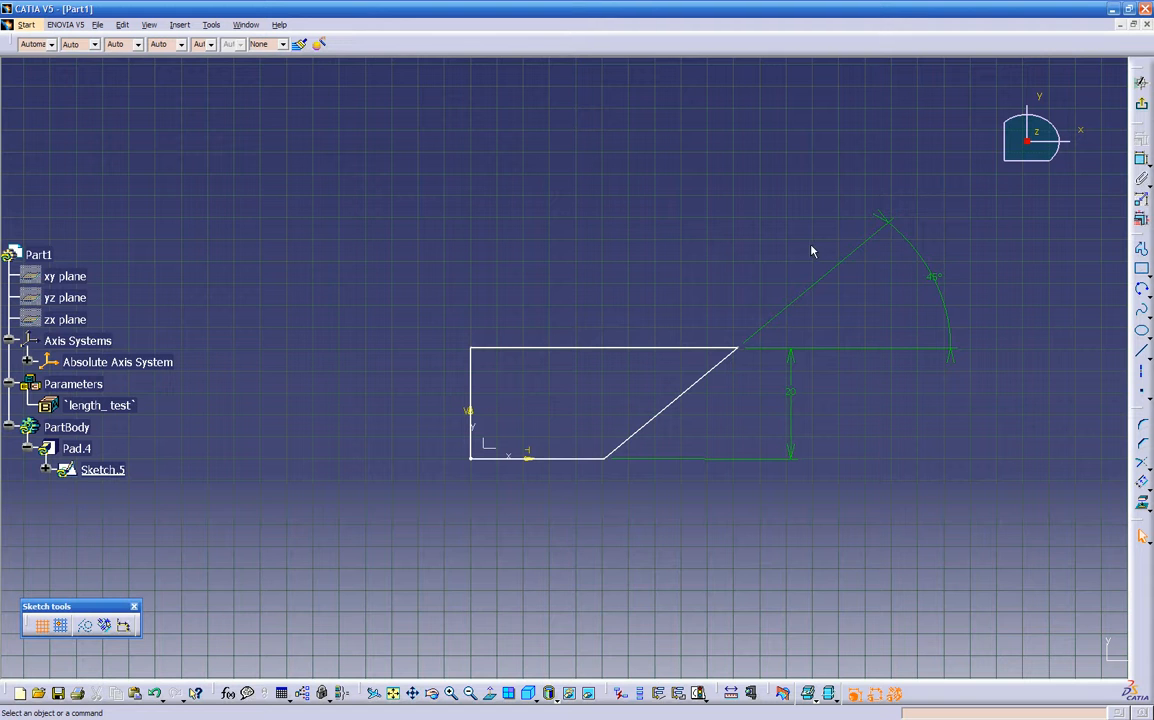
left_click(1143, 110)
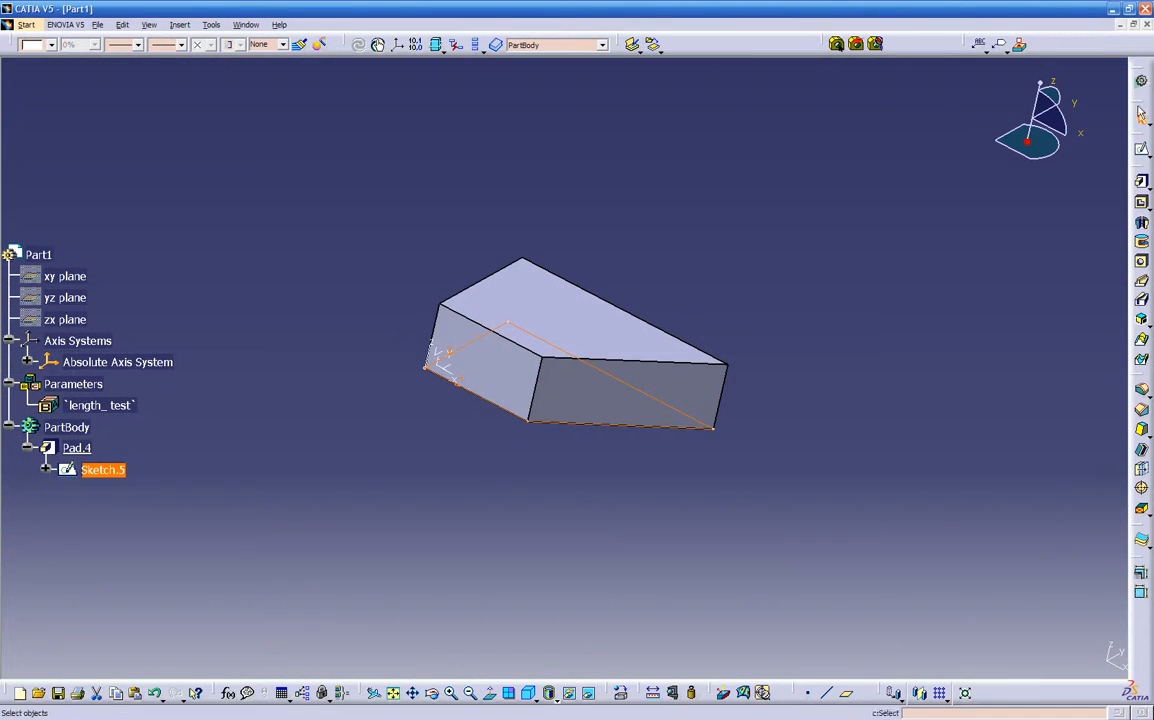
middle_click_drag(878, 318, 619, 300)
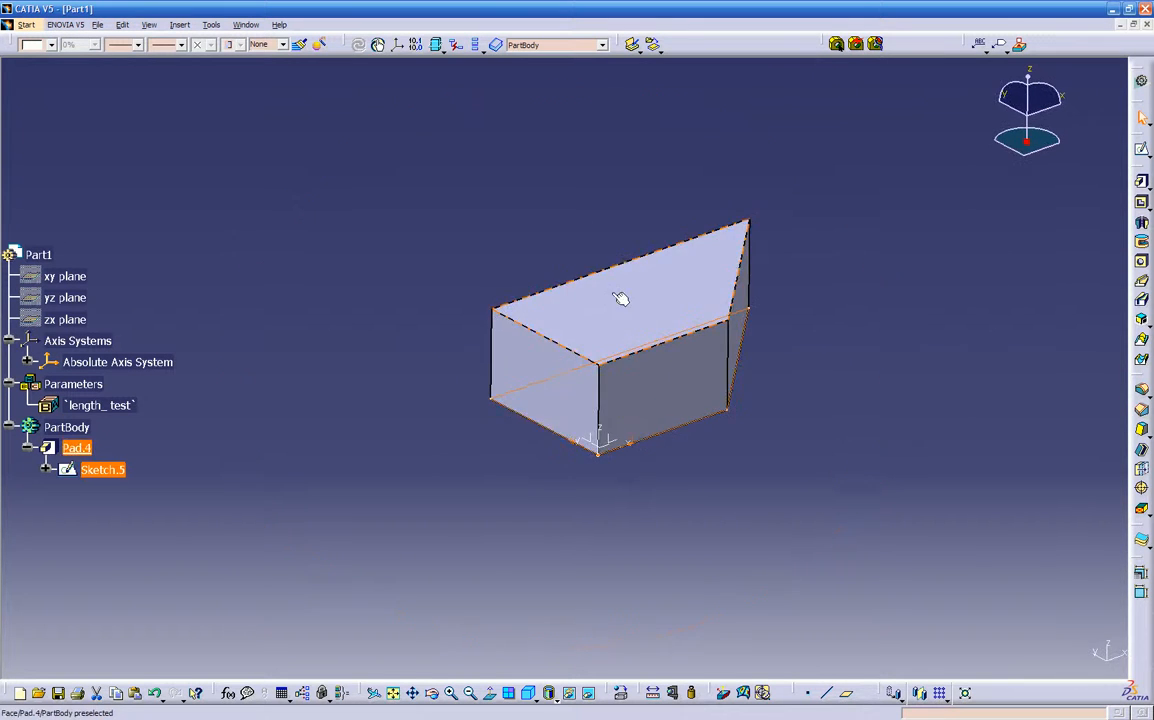
left_click(466, 535)
mouse_move(466, 535)
middle_mouse_down()
mouse_move(610, 532)
mouse_move(687, 433)
mouse_move(729, 492)
mouse_move(626, 546)
mouse_move(497, 639)
mouse_move(643, 513)
mouse_move(492, 540)
mouse_move(482, 507)
middle_mouse_up()
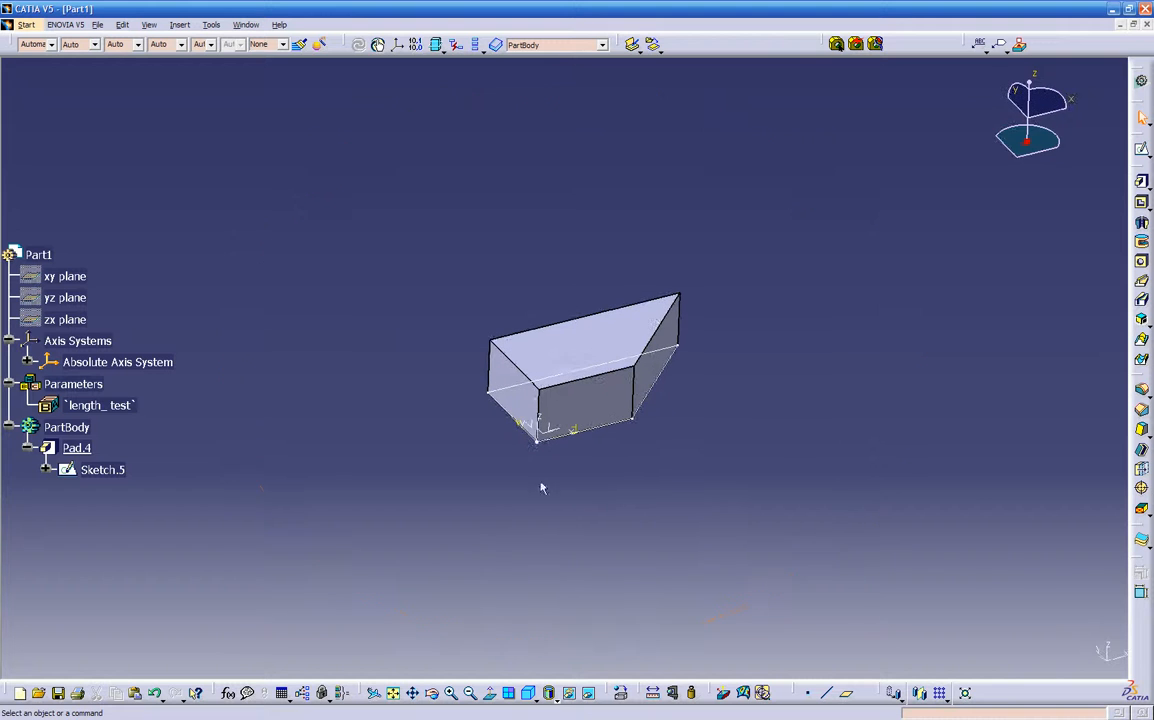
- Reopen the pad's sketch, set the slanted line's angle to 22 degrees, and exit to update the solid
double_click(668, 378)
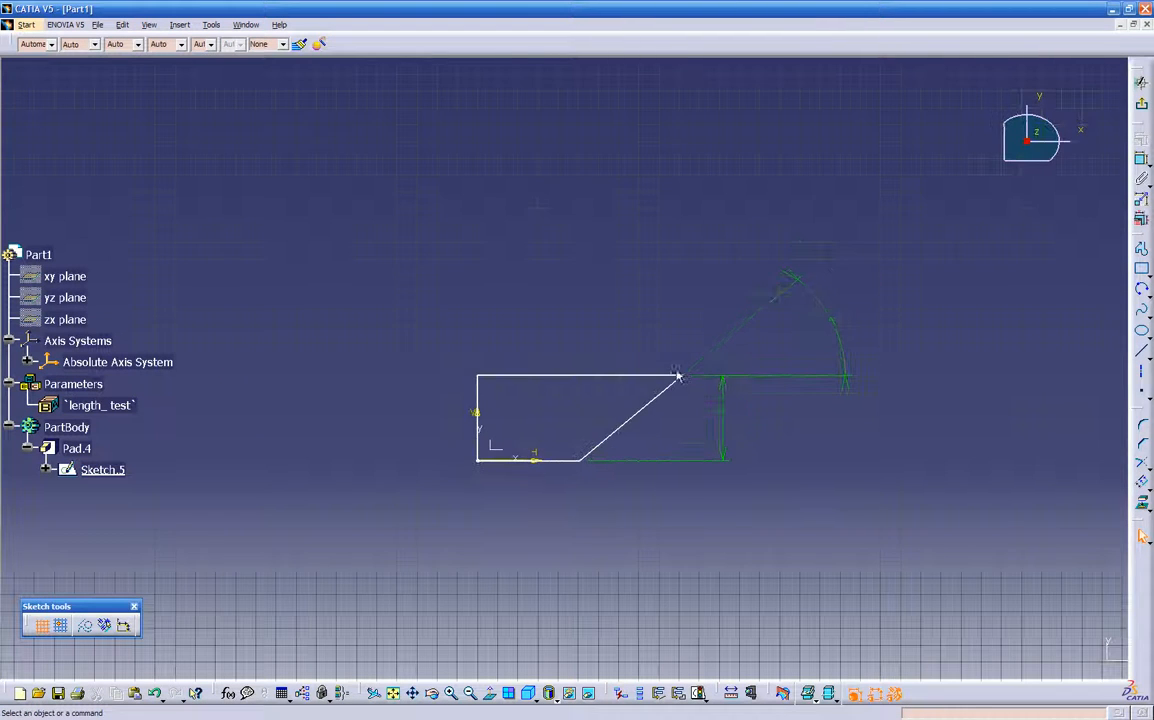
double_click(832, 322)
type("22deg")
key("Return")
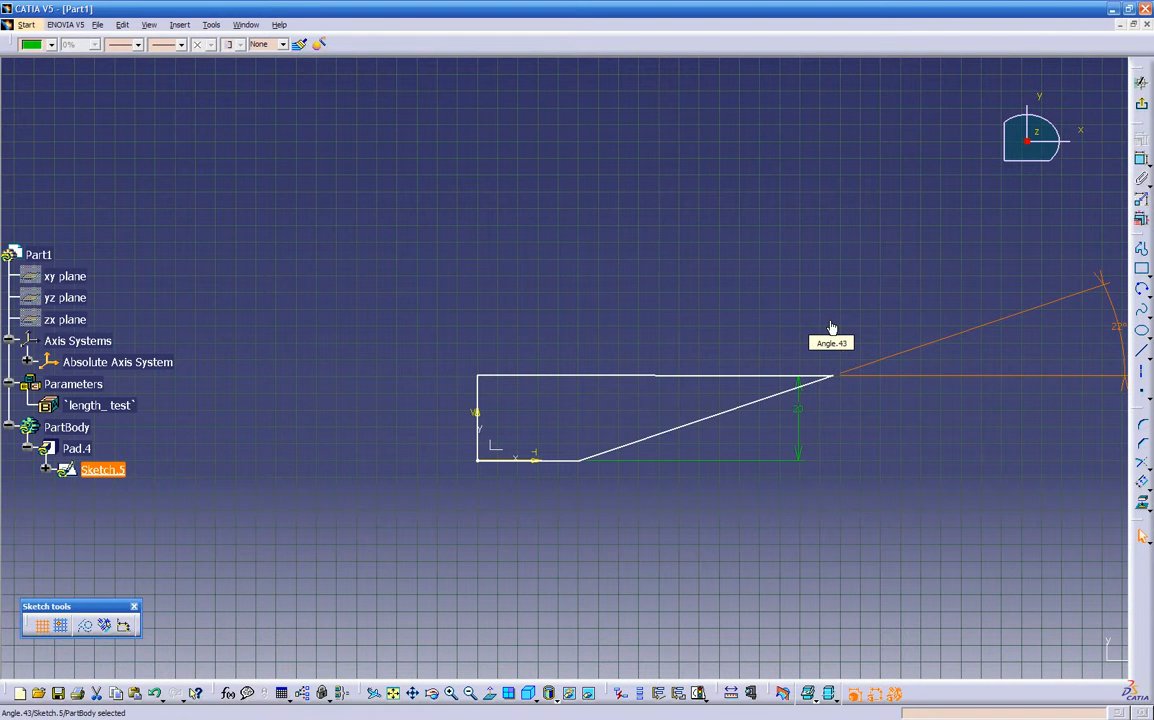
middle_click_drag(755, 430, 624, 482)
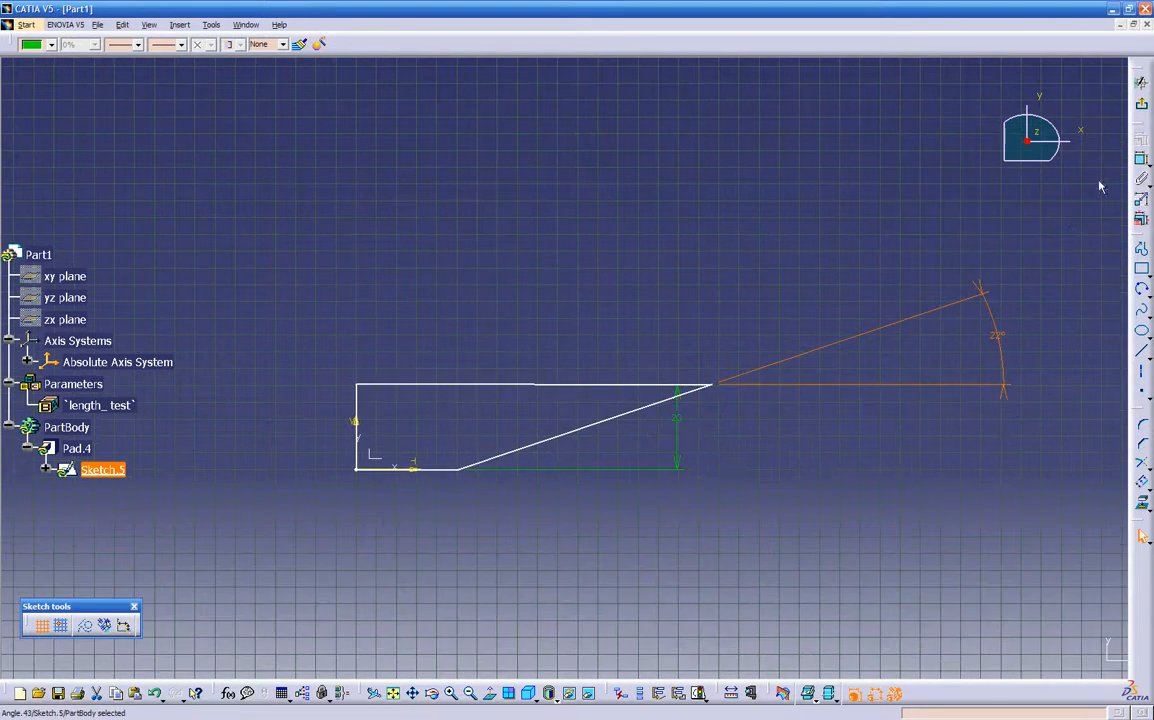
left_click(1141, 83)
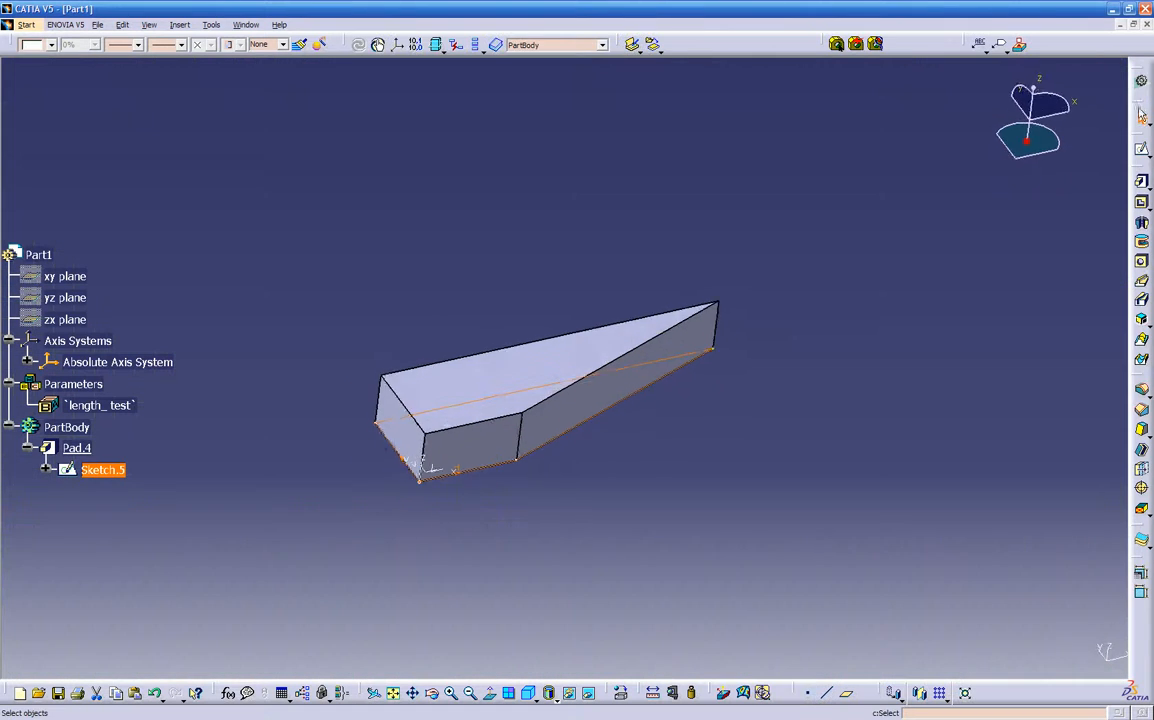
left_click(667, 466)
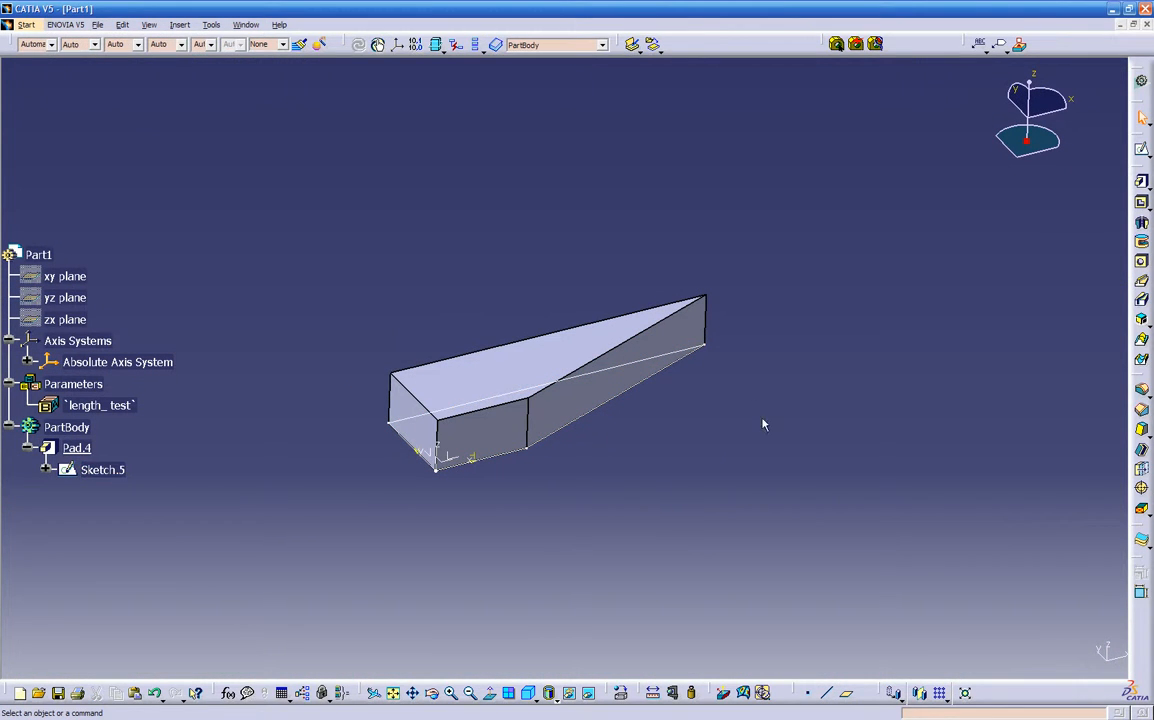
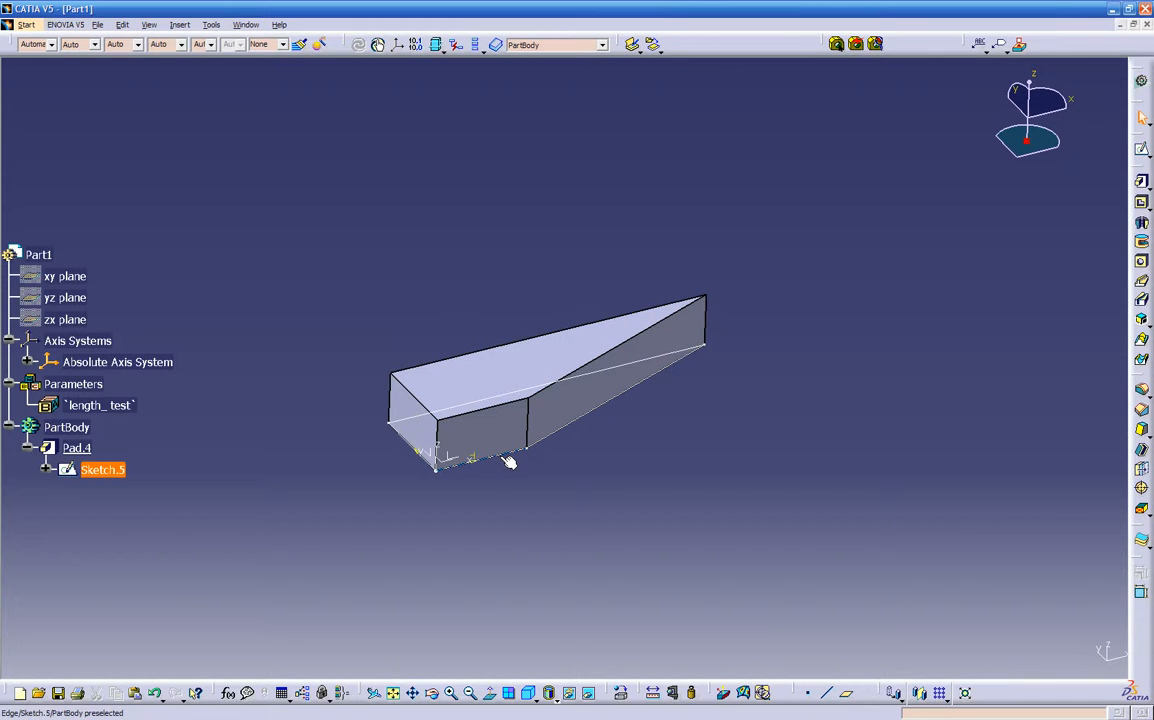
- Add a horizontal elongated hole with a radius of about 3.4 in inside the pad's sketch profile and exit the sketch
double_click(72, 469)
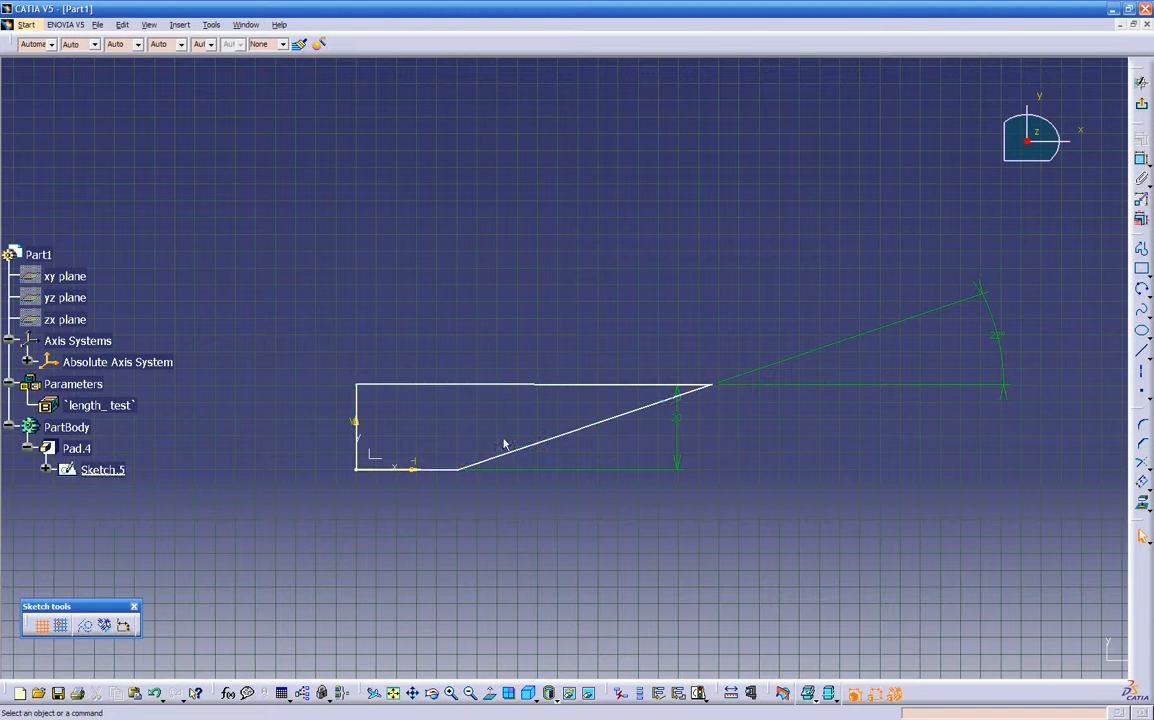
left_click(1148, 297)
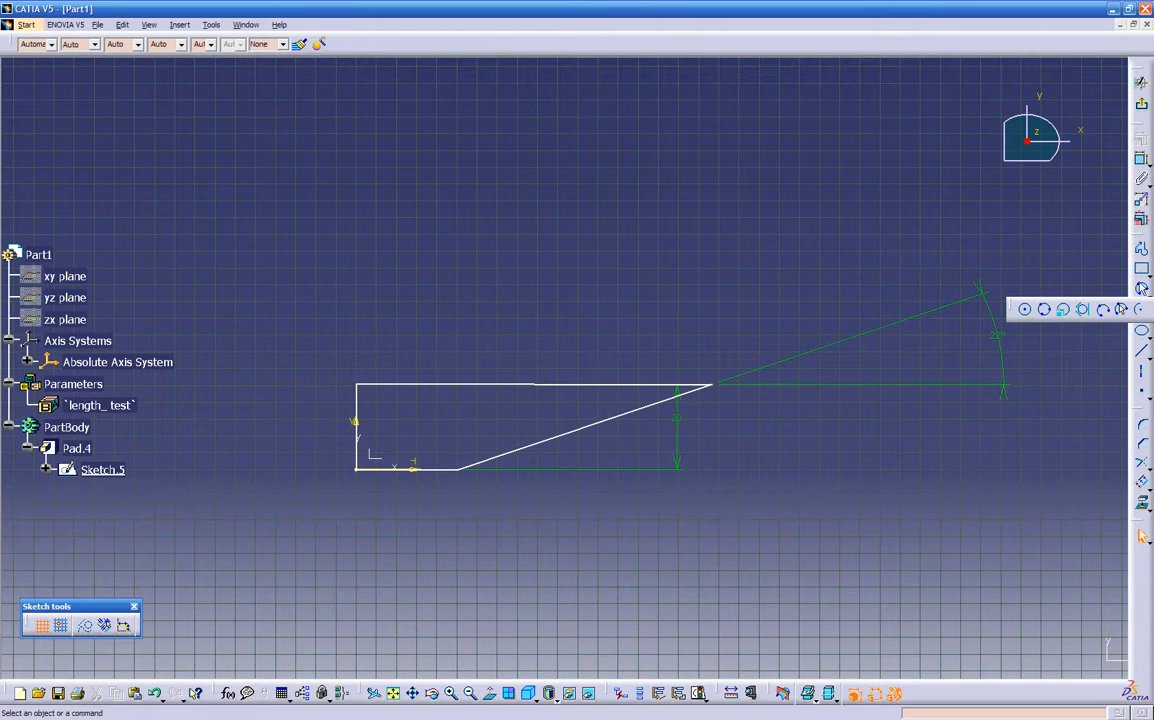
left_click(1147, 271)
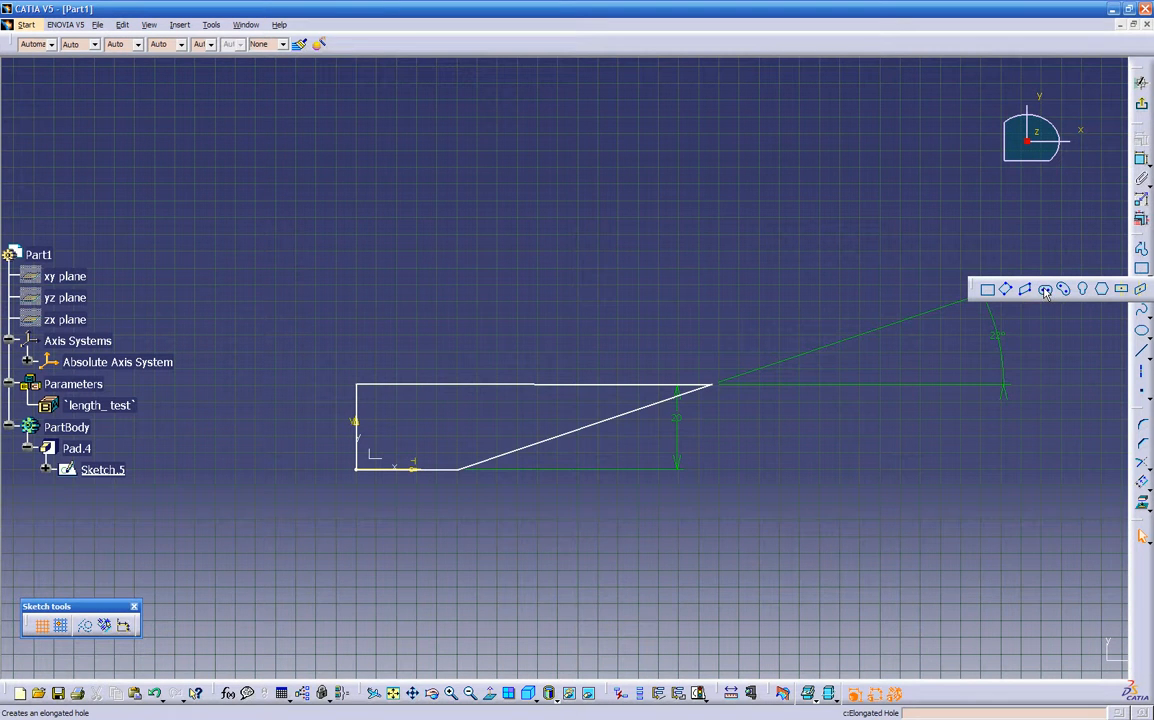
left_click(1044, 291)
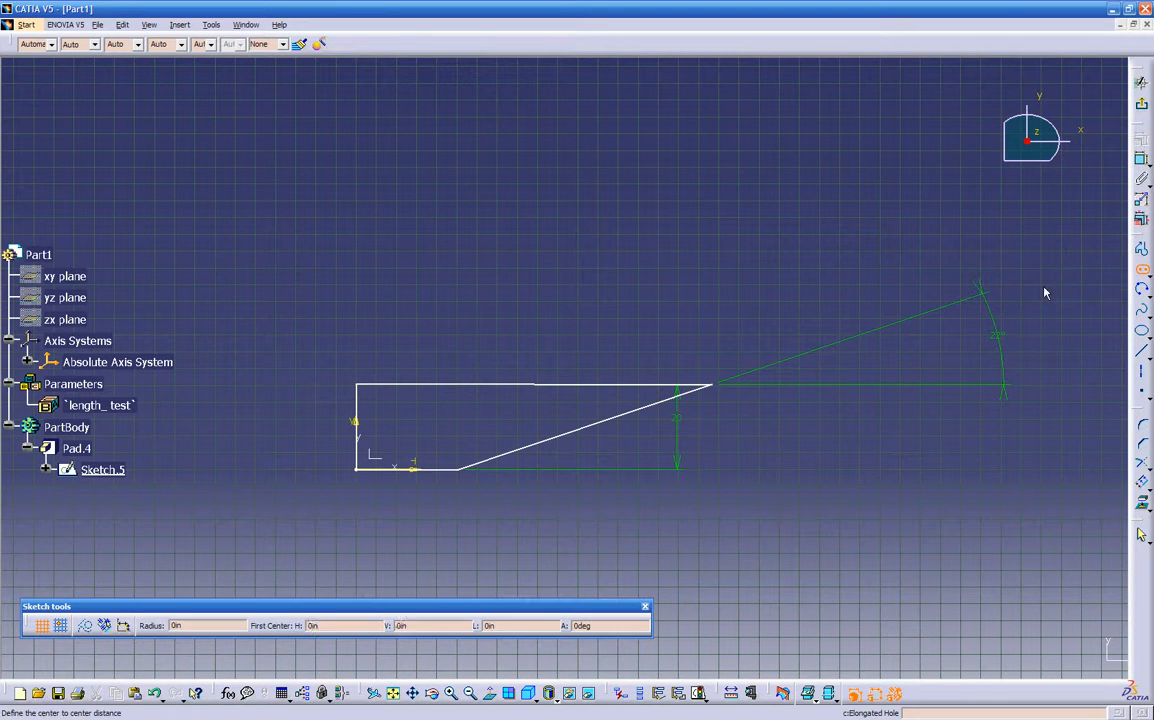
left_click(420, 428)
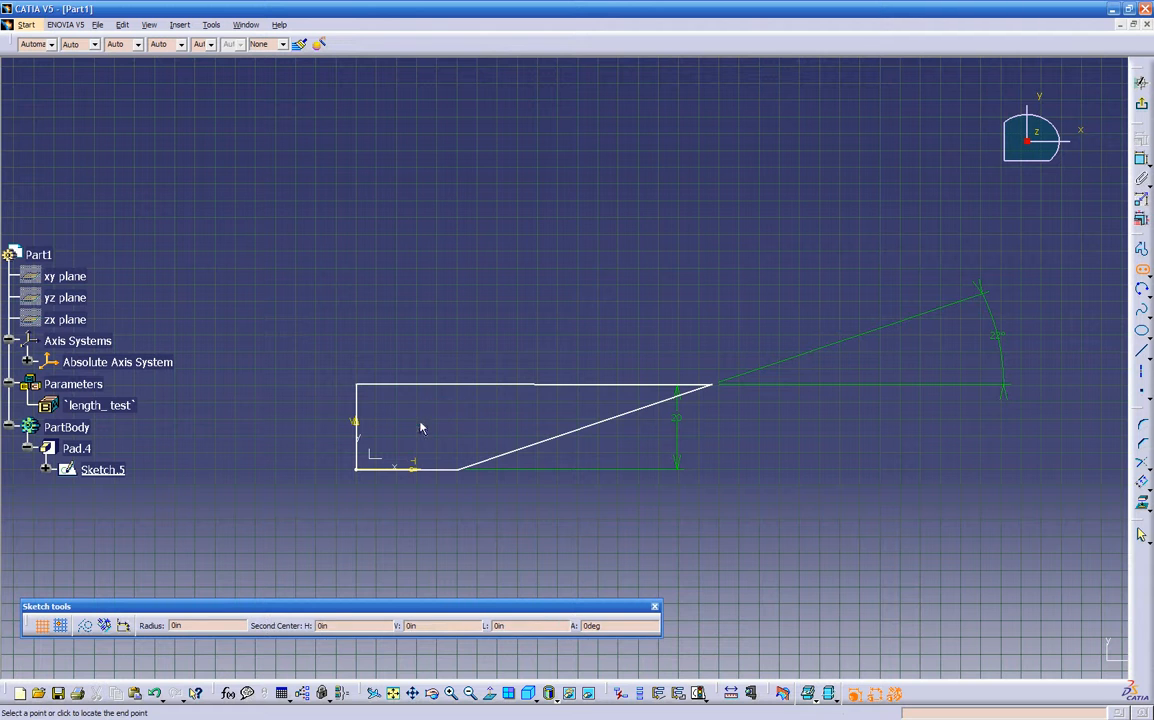
left_click(482, 420)
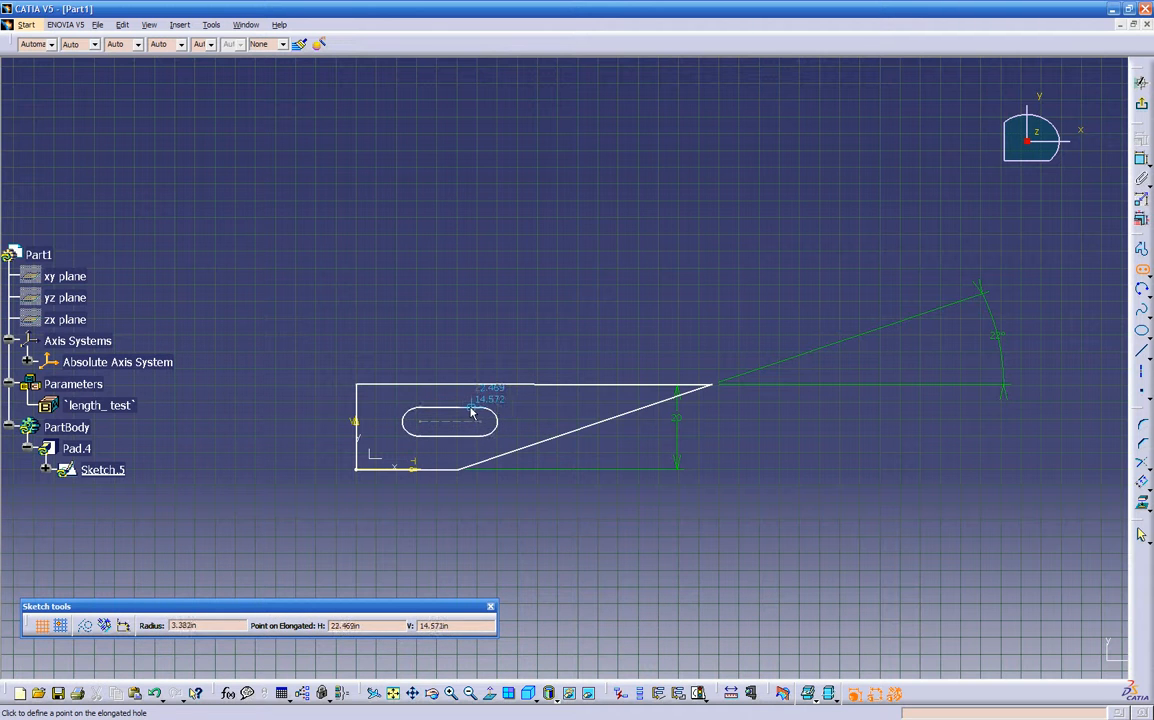
left_click(470, 408)
left_click(722, 463)
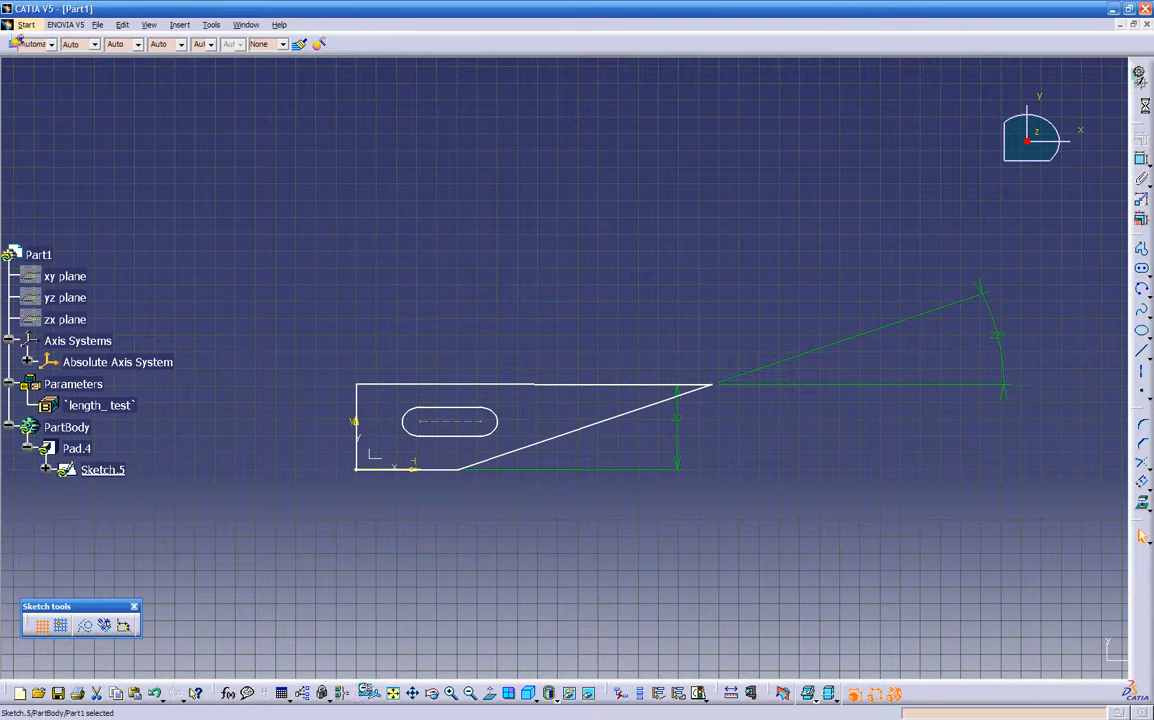
left_click(1141, 104)
left_click(848, 363)
- Reopen the pad's sketch and draw a separate closed L-shaped profile with a tangent arc in its inner corner above the existing one
mouse_move(591, 469)
middle_mouse_down()
mouse_move(574, 609)
mouse_move(600, 399)
mouse_move(554, 484)
mouse_move(683, 425)
mouse_move(701, 531)
mouse_move(734, 471)
mouse_move(630, 509)
mouse_move(484, 625)
mouse_move(376, 532)
mouse_move(525, 442)
middle_mouse_up()
double_click(525, 436)
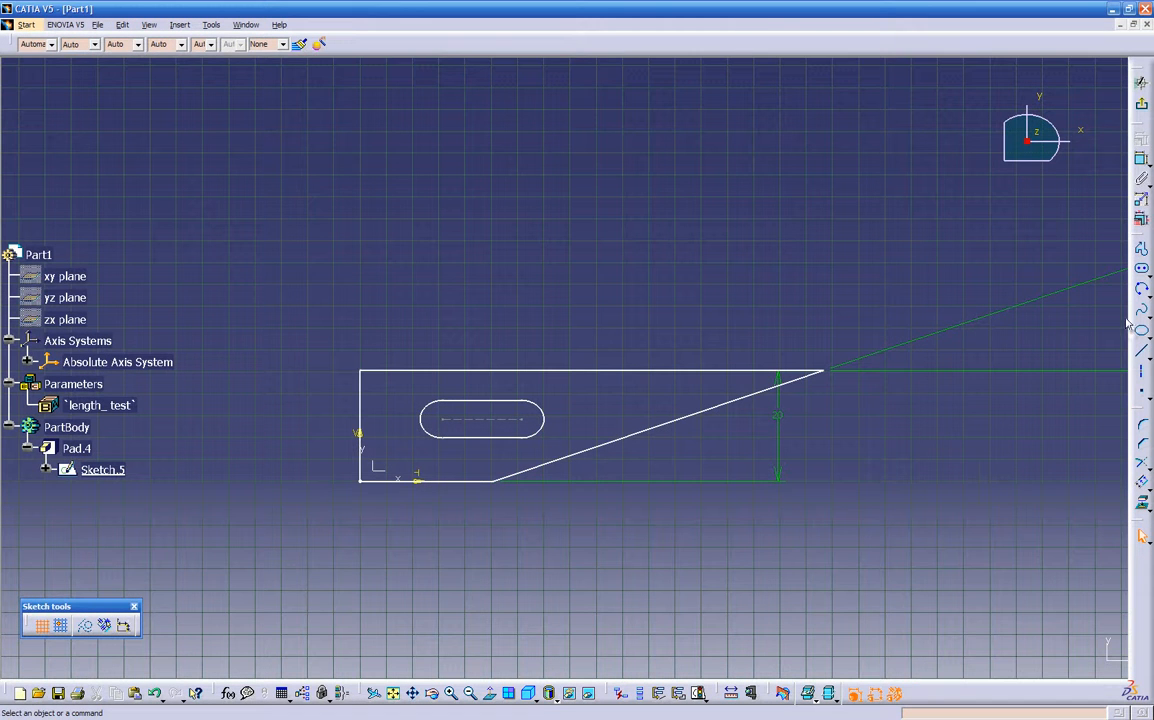
left_click(1143, 266)
left_click(450, 322)
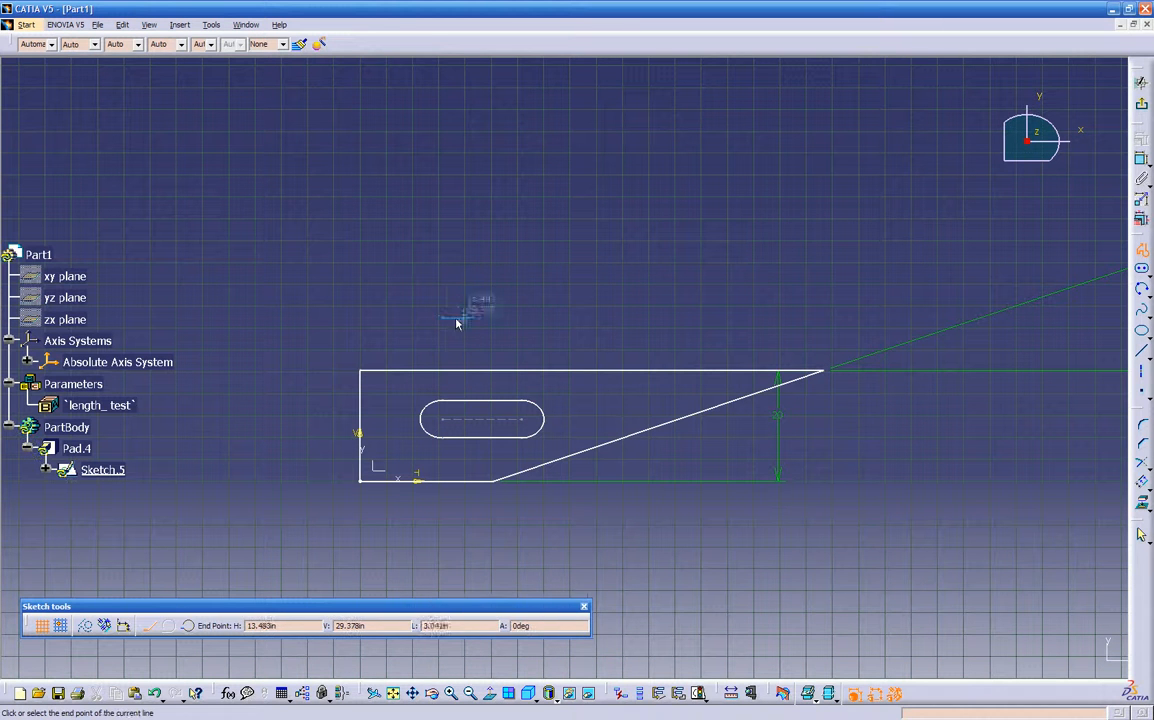
left_click(647, 318)
left_click(647, 262)
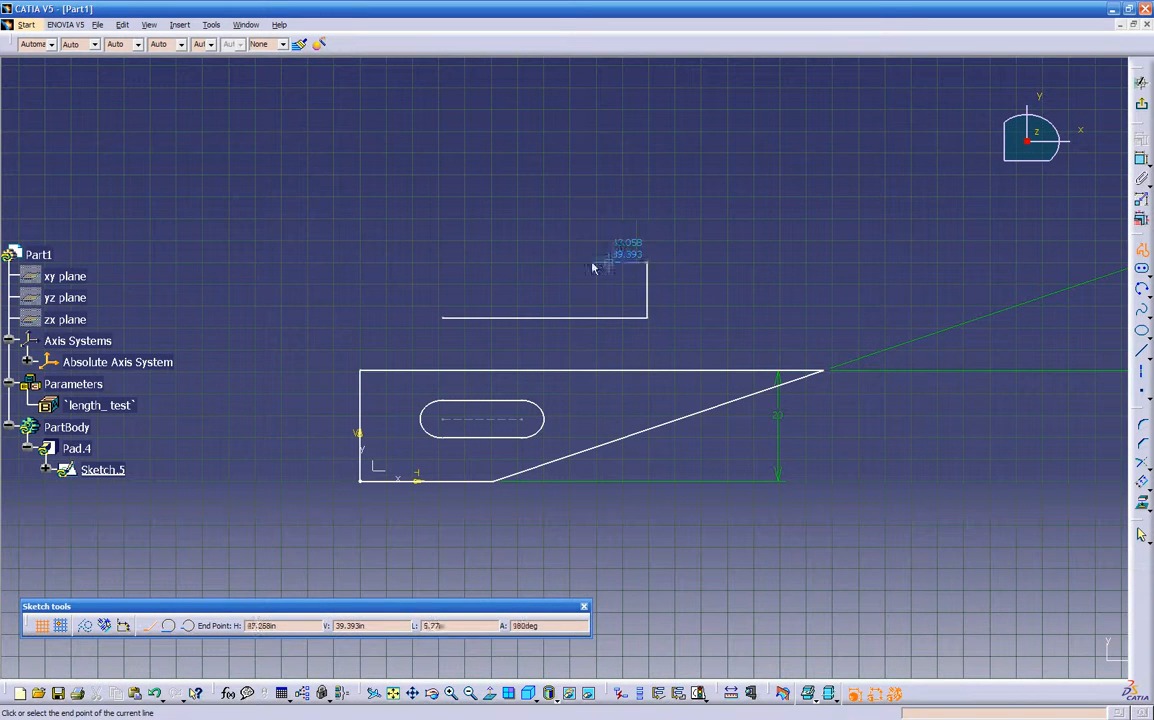
left_click(519, 262)
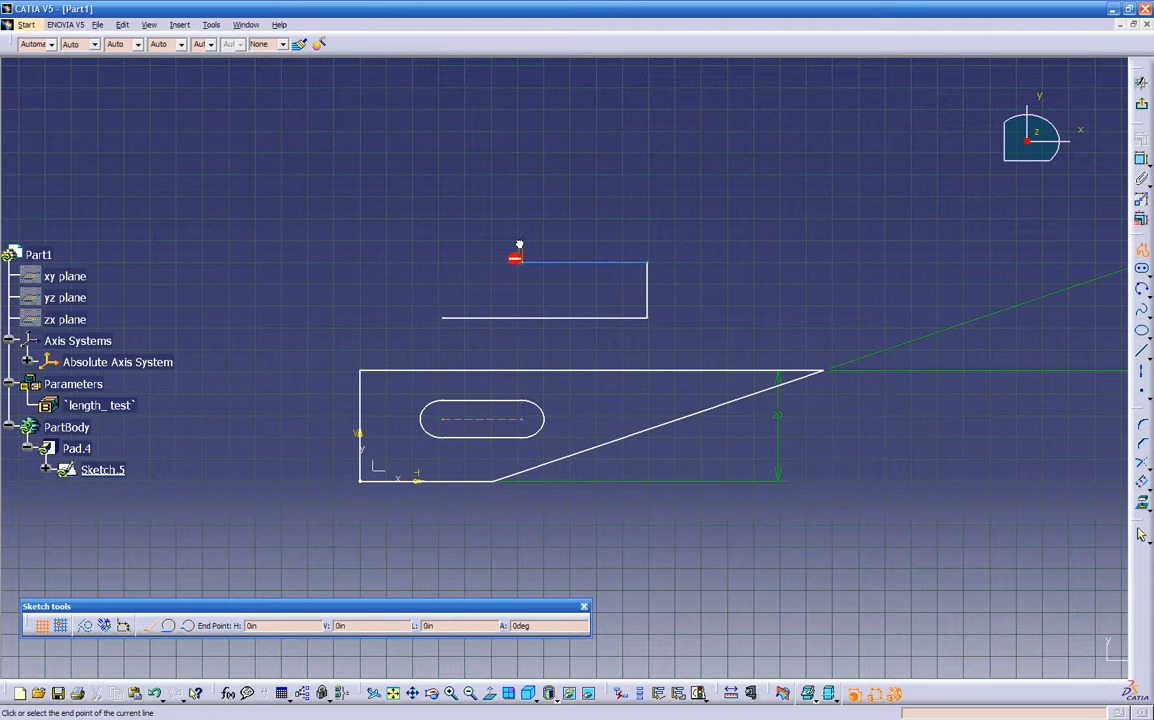
left_click(470, 221)
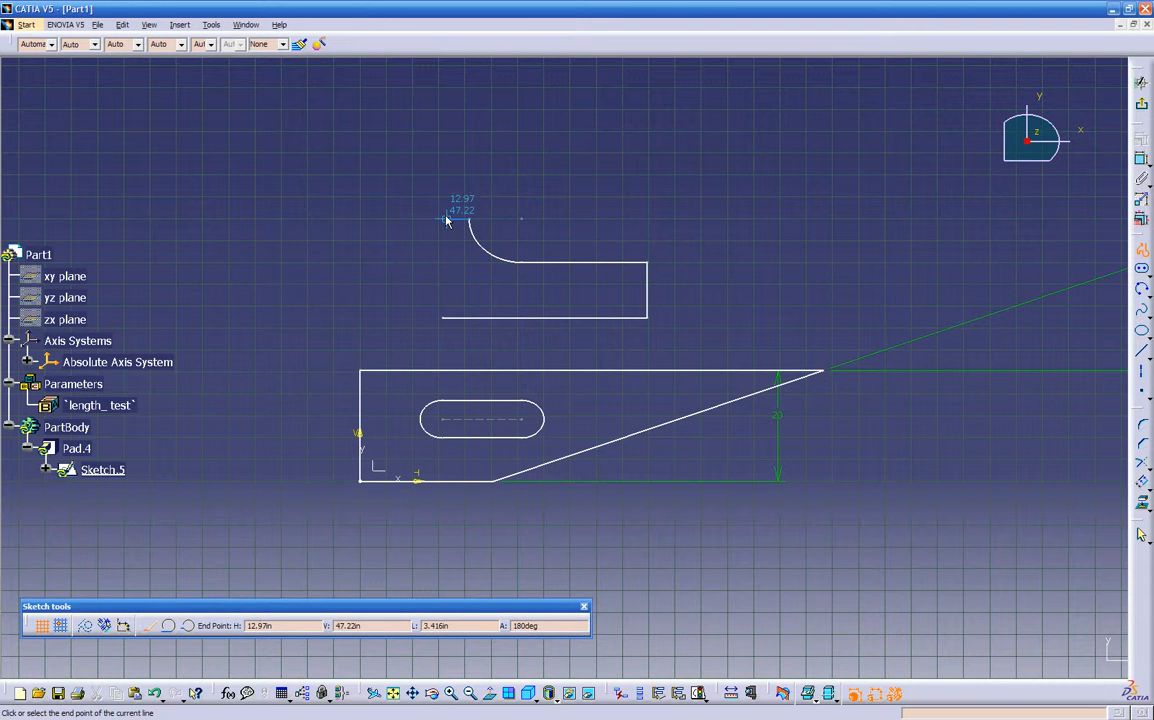
left_click(439, 317)
left_click(441, 316)
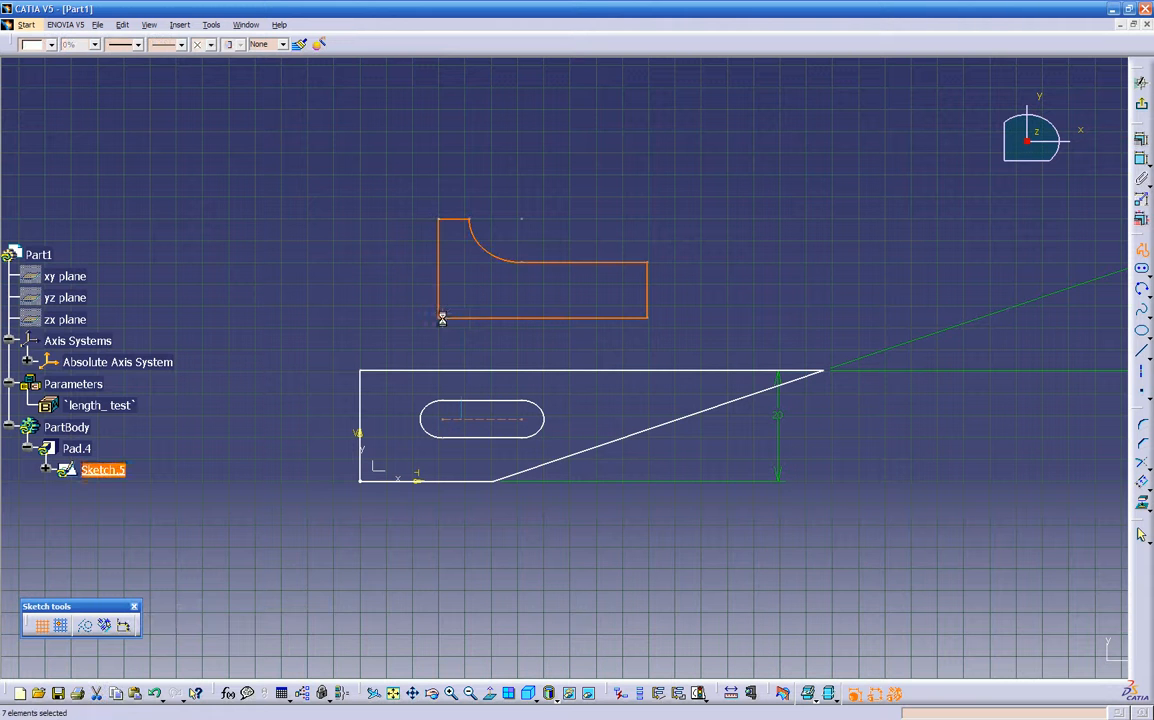
- Exit the sketch to update the pad with the second profile and inspect the solids from several angles
left_click(1141, 83)
left_click(660, 515)
mouse_move(662, 515)
middle_mouse_down()
mouse_move(340, 428)
mouse_move(448, 477)
mouse_move(562, 610)
mouse_move(407, 518)
mouse_move(531, 520)
mouse_move(590, 469)
mouse_move(617, 385)
mouse_move(657, 340)
mouse_move(680, 275)
middle_mouse_up()
middle_click_drag(620, 421, 688, 549)
middle_click_drag(376, 415, 650, 450)
middle_click_drag(745, 507, 696, 496)
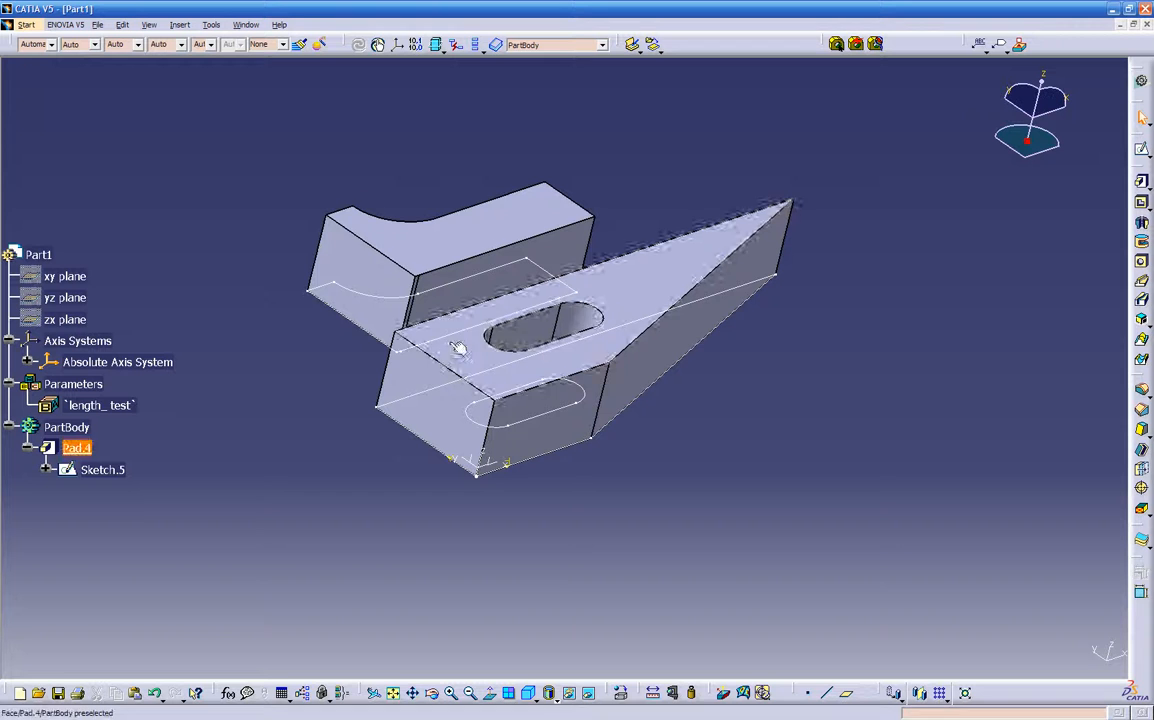
mouse_move(449, 396)
middle_mouse_down()
mouse_move(587, 543)
mouse_move(610, 533)
mouse_move(327, 538)
middle_mouse_up()
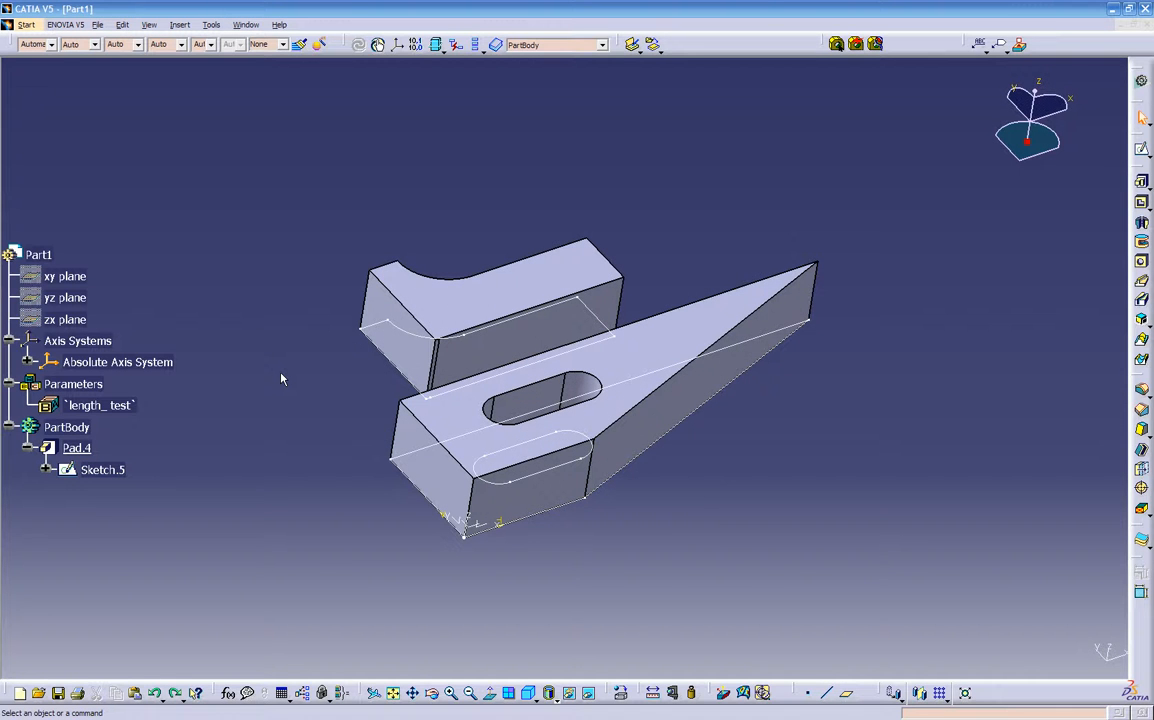
- Delete the pad together with its aggregated sketch, and delete the length_ test parameter from the part
middle_click_drag(477, 580, 473, 533)
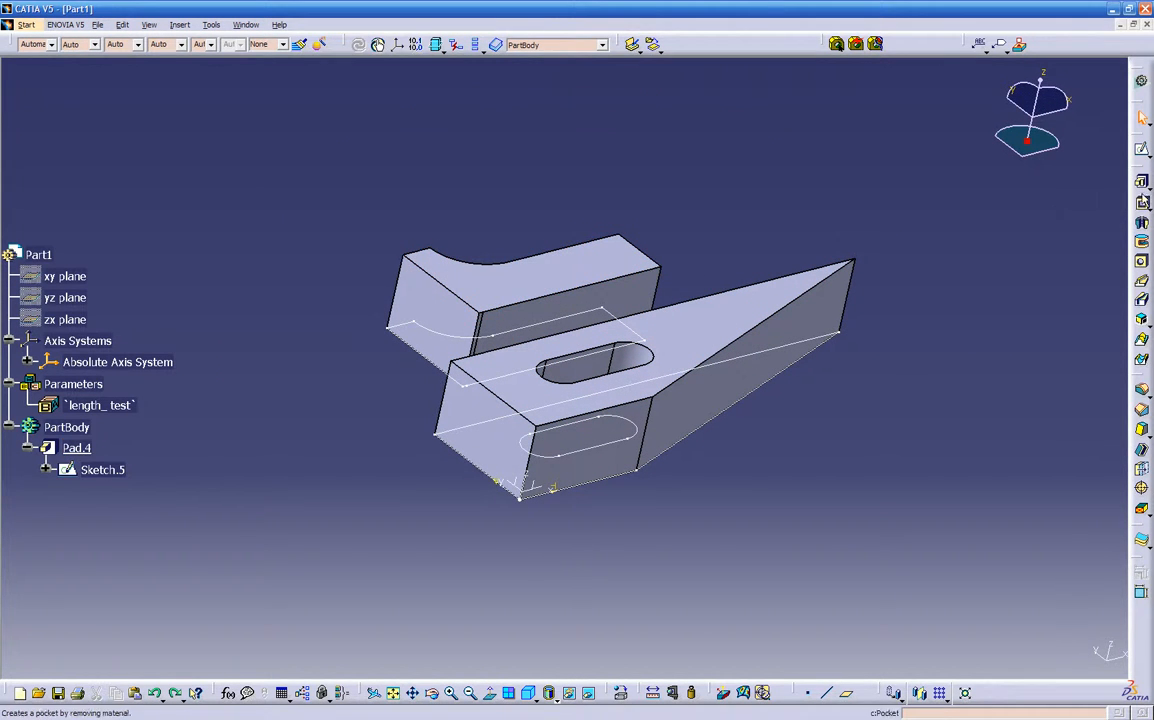
left_click(1145, 186)
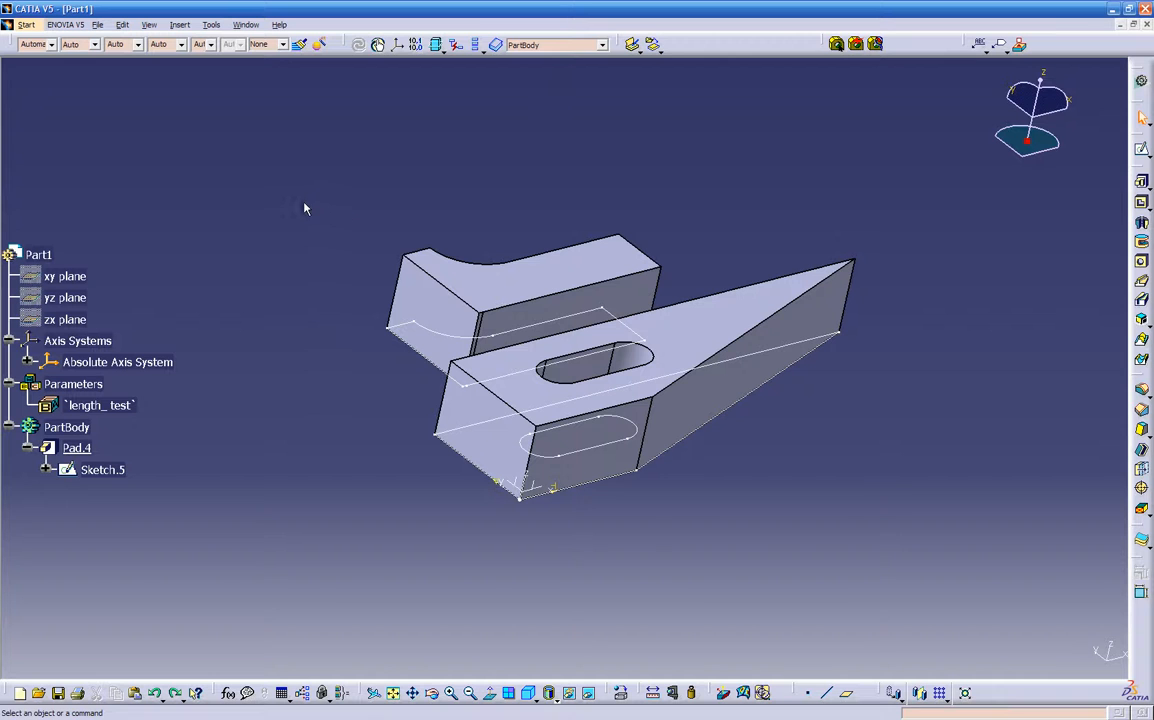
left_click(77, 449)
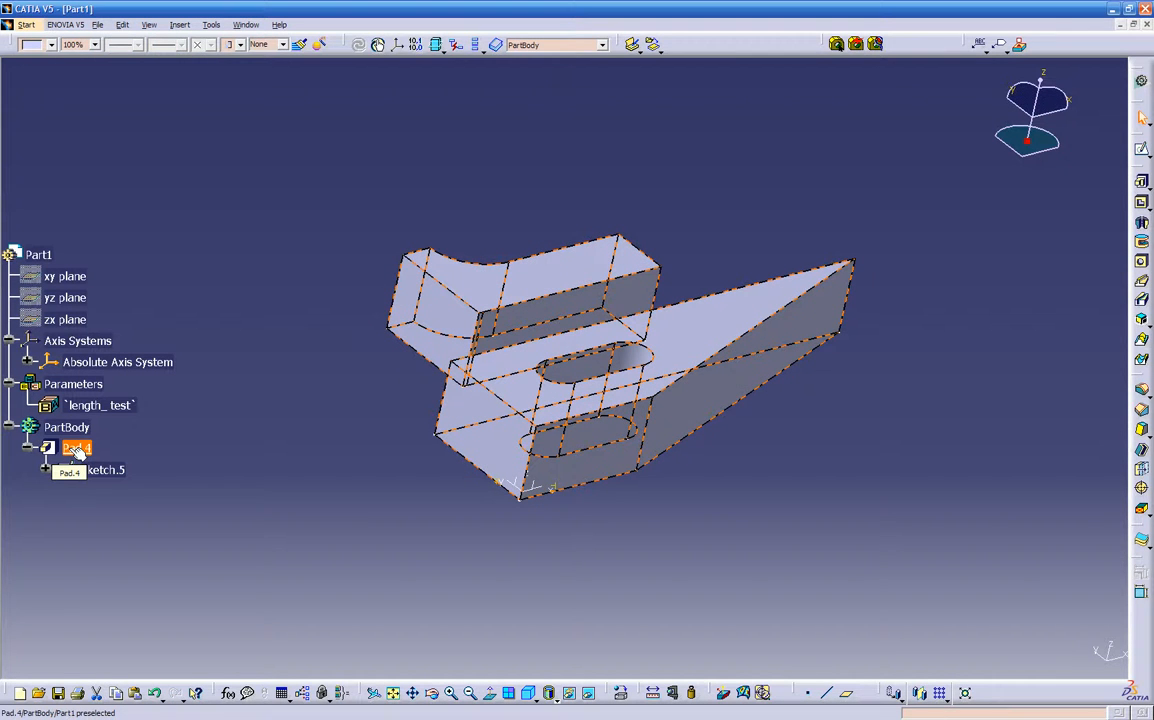
key("Delete")
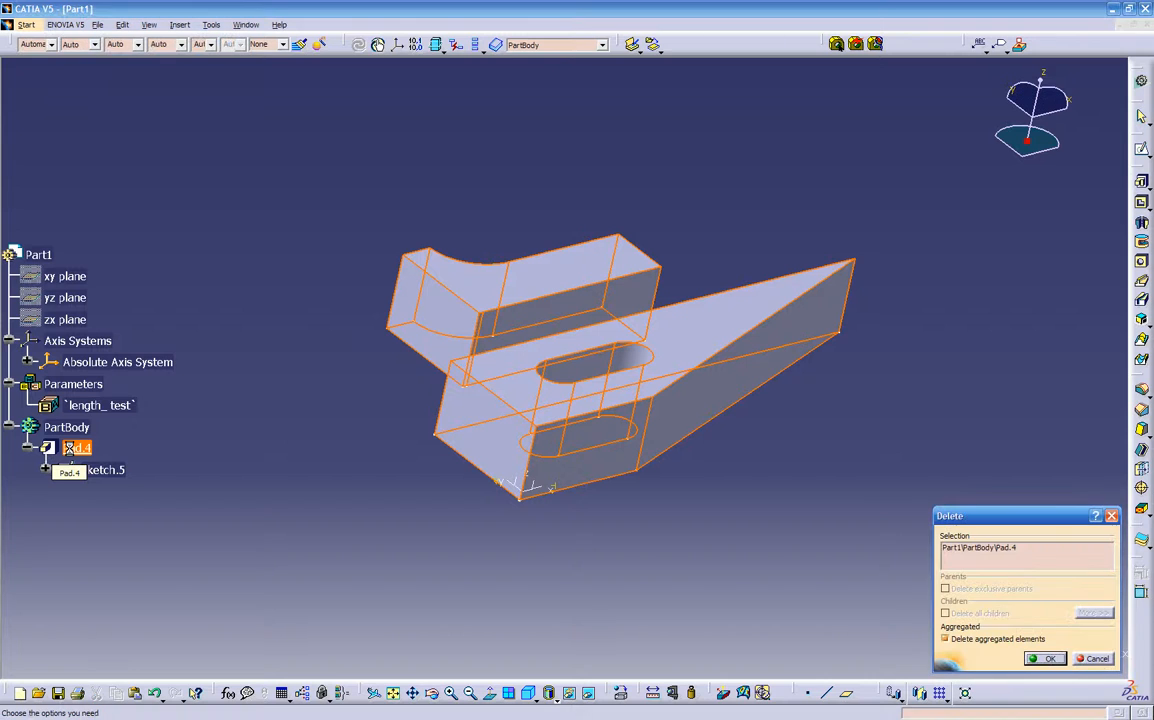
left_click(1036, 661)
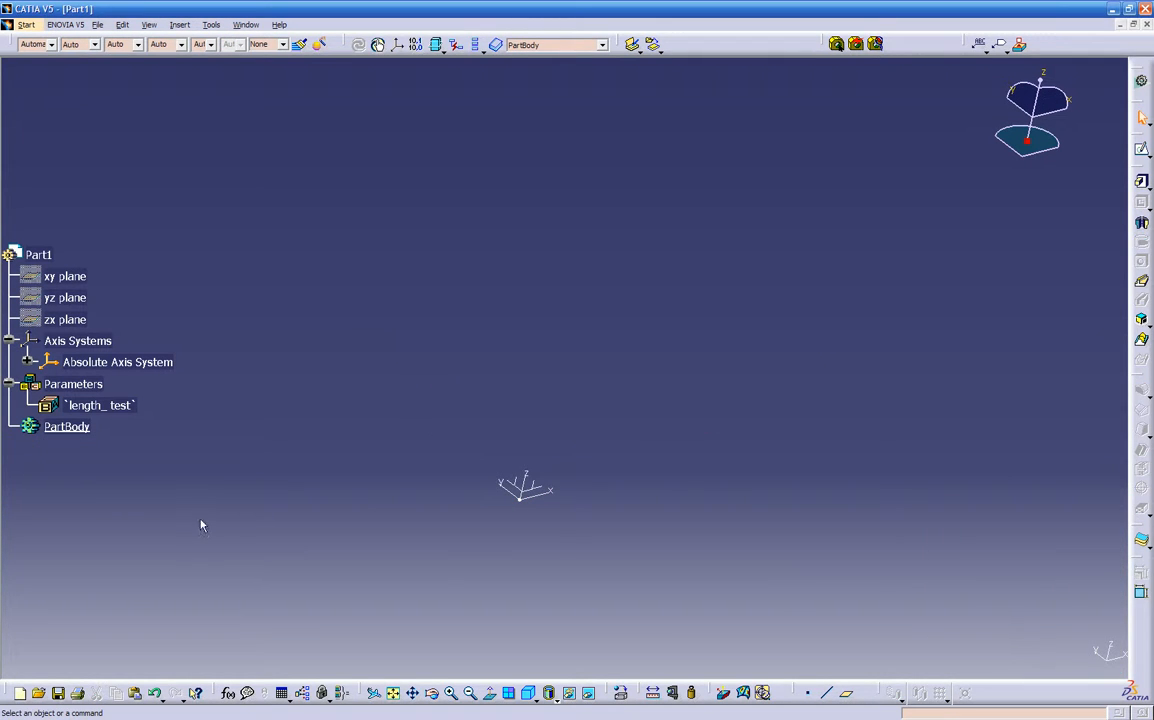
left_click(83, 404)
key("Delete")
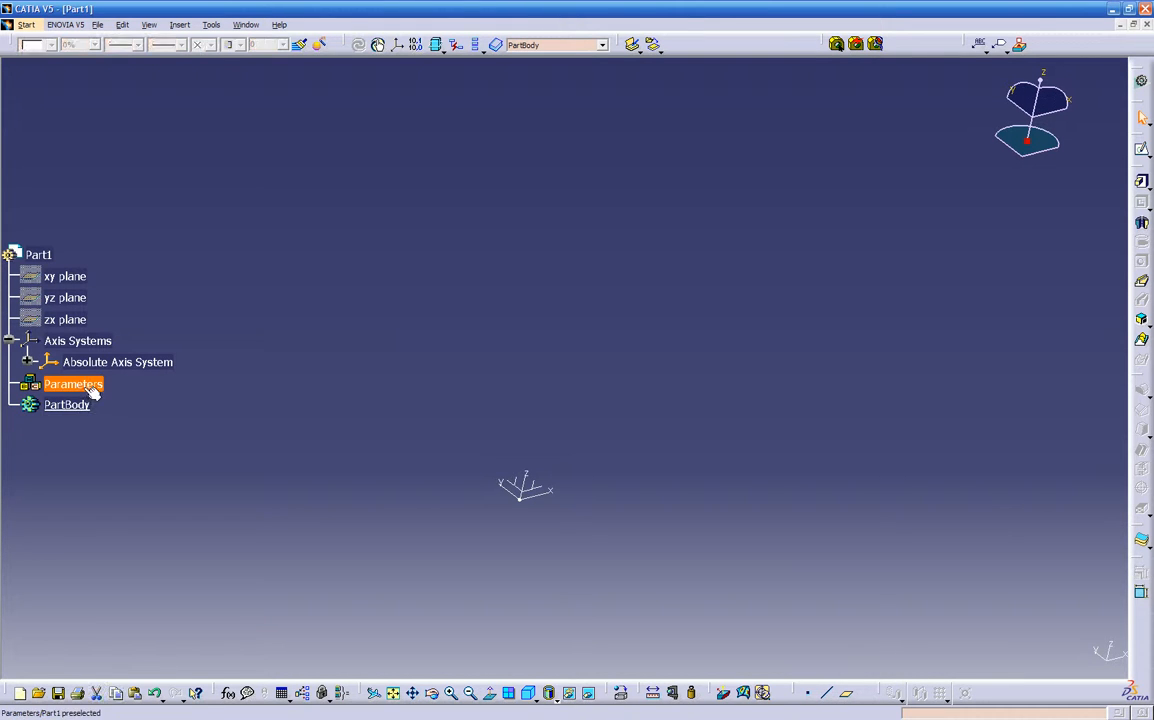
middle_click_drag(340, 530, 203, 368)
middle_click_drag(297, 487, 405, 433)
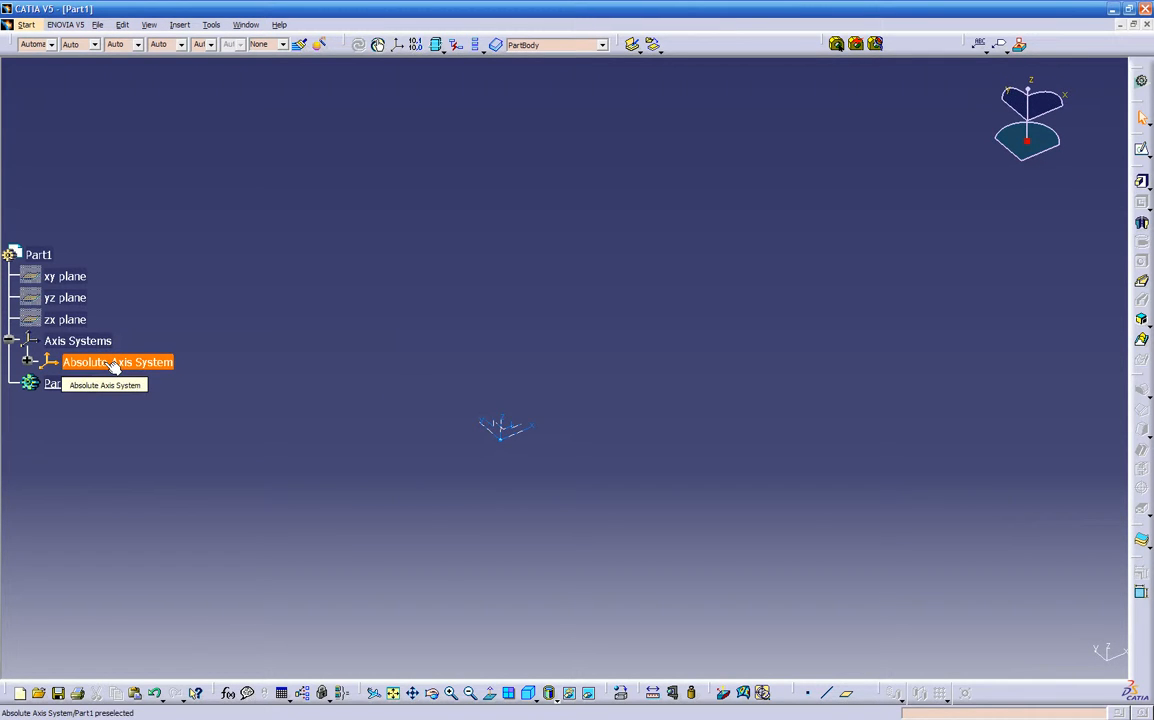
left_click(11, 341)
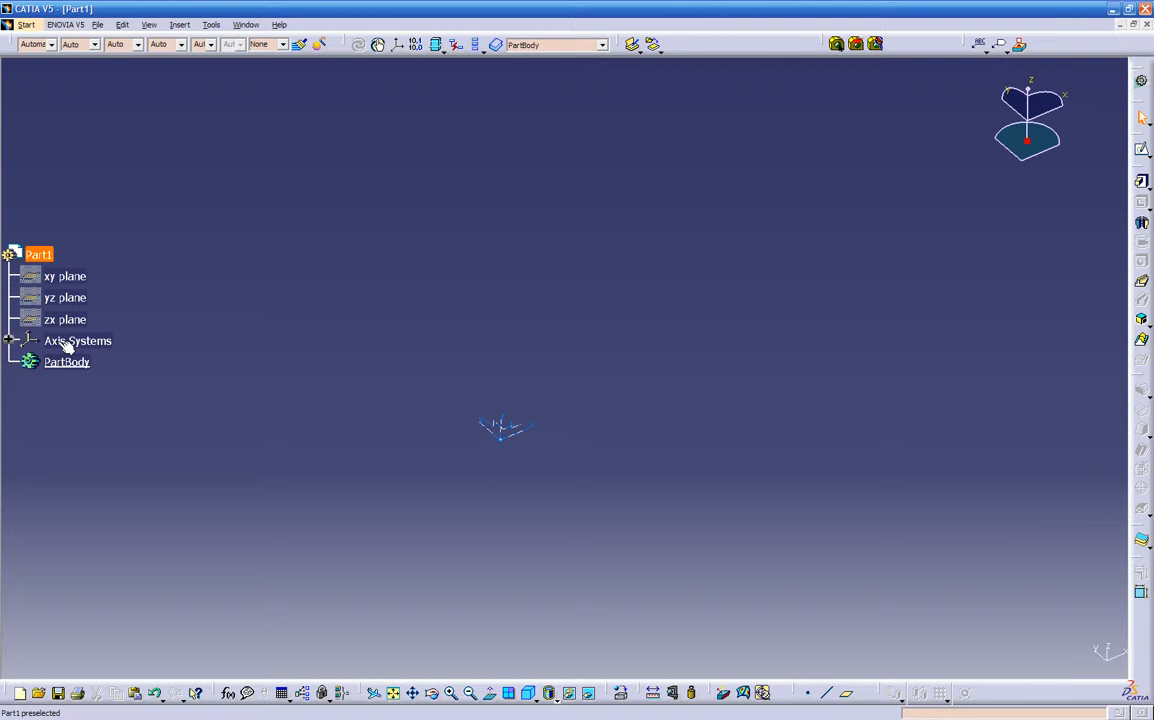
left_click(11, 341)
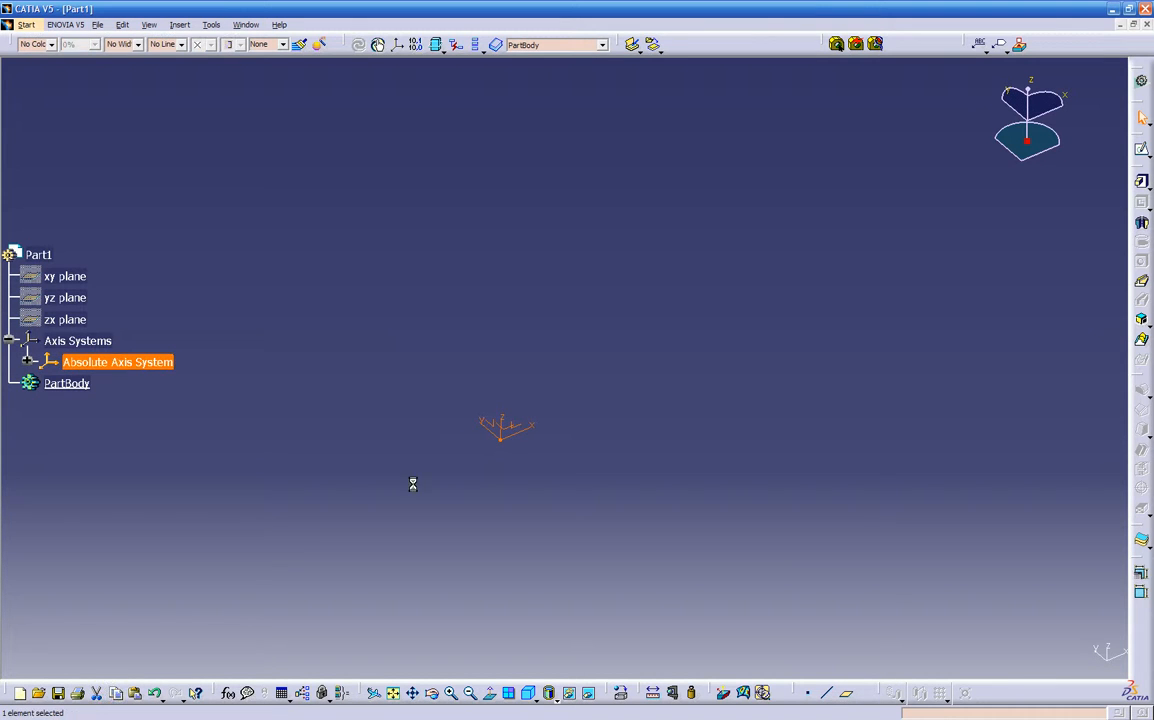
middle_click_drag(541, 443, 571, 397)
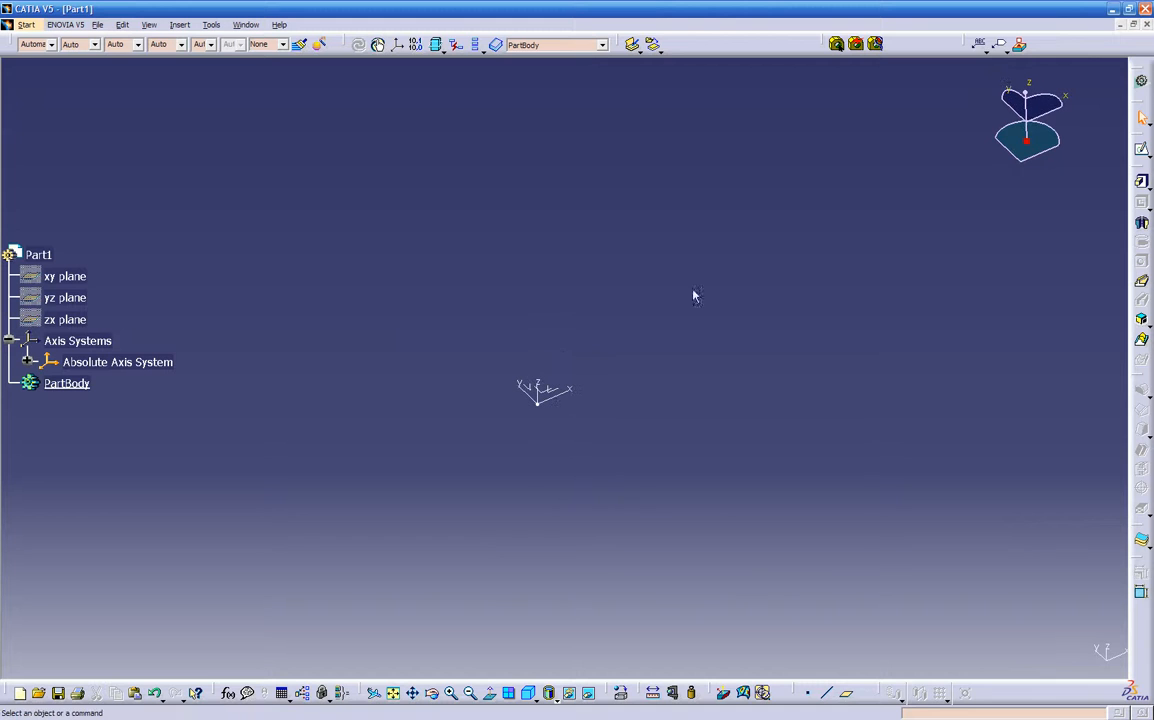
- Start a new sketch on the xy plane
left_click(1142, 150)
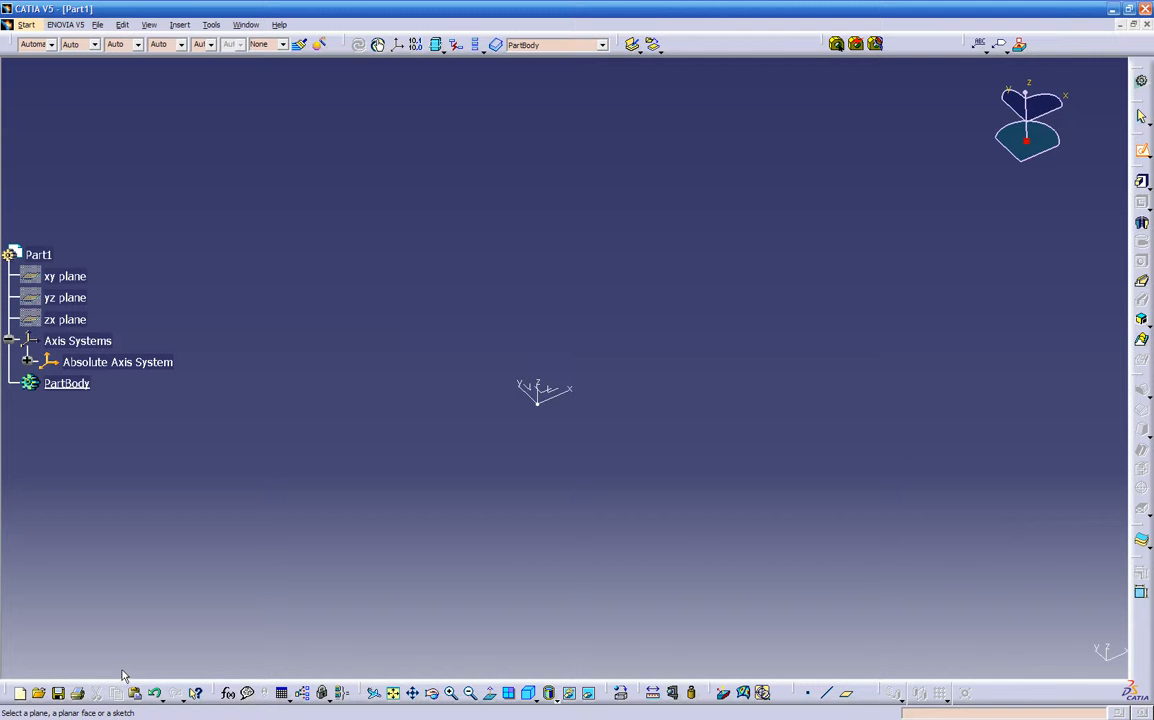
middle_click_drag(572, 477, 504, 485)
left_click(396, 692)
middle_click_drag(609, 345, 474, 411)
middle_click_drag(691, 415, 598, 472)
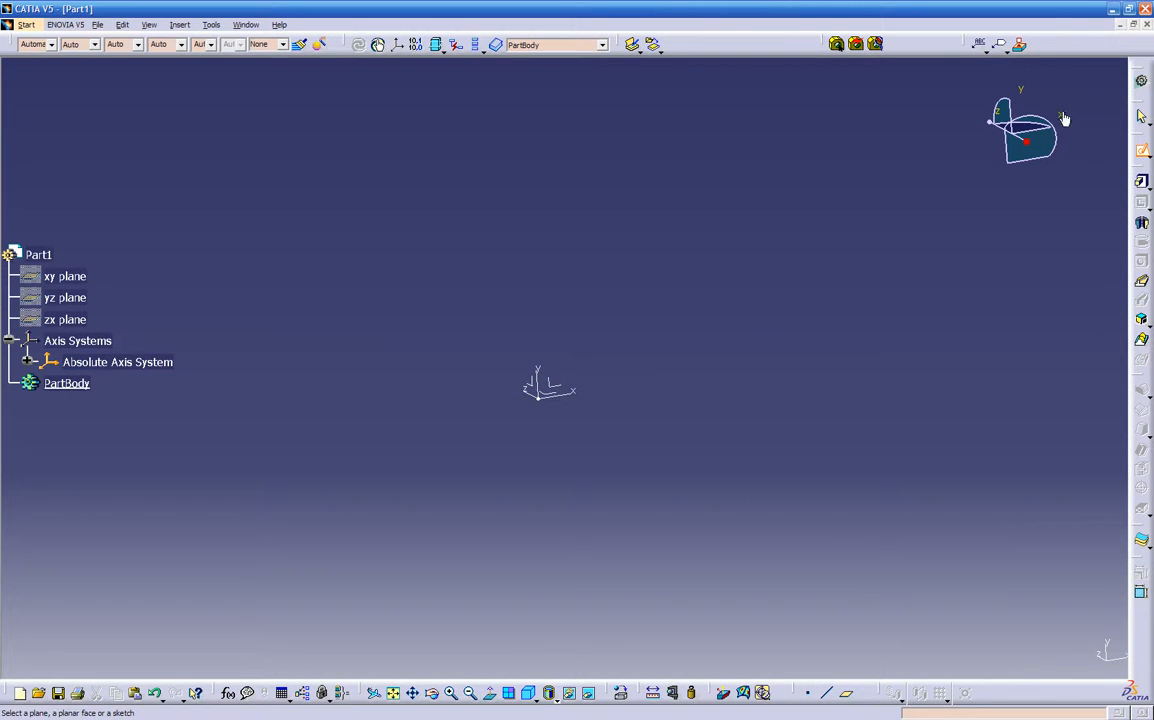
left_click(998, 118)
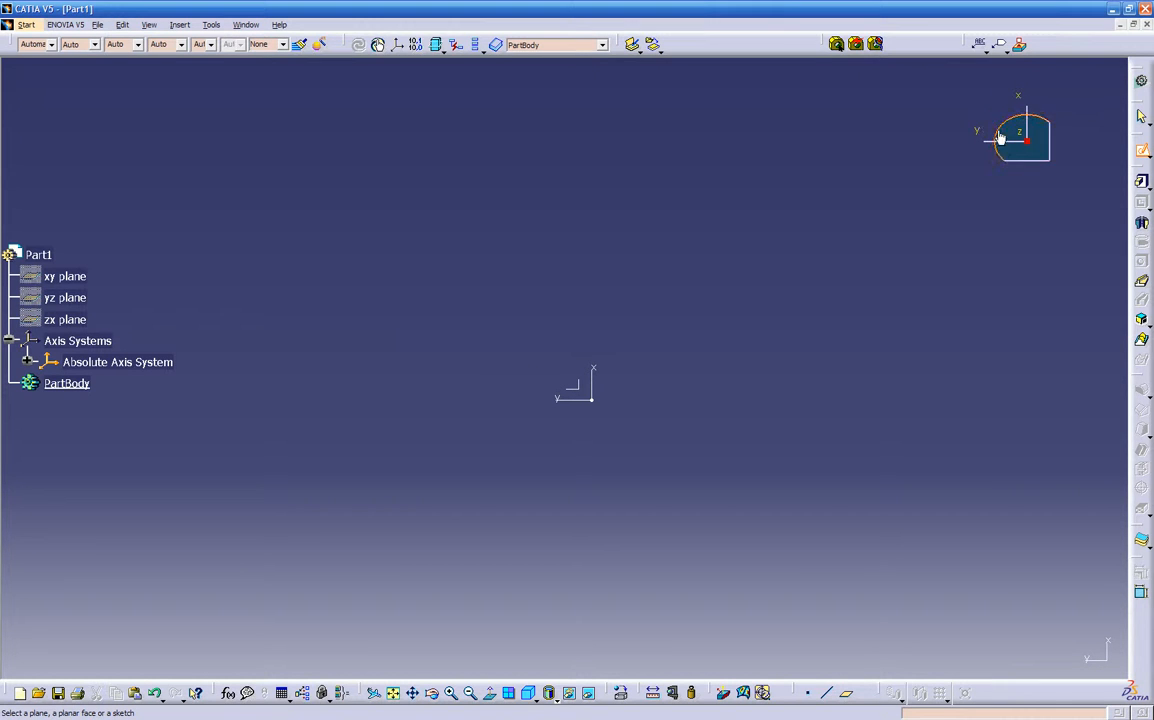
middle_click_drag(692, 377, 608, 461)
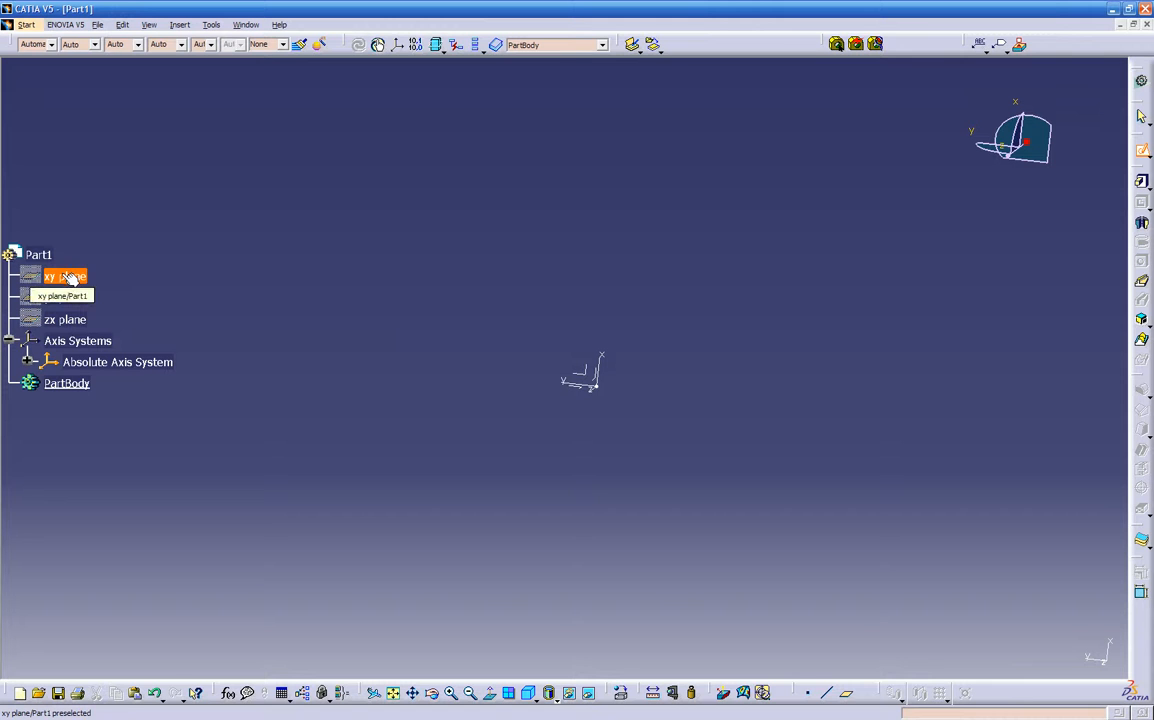
left_click(84, 278)
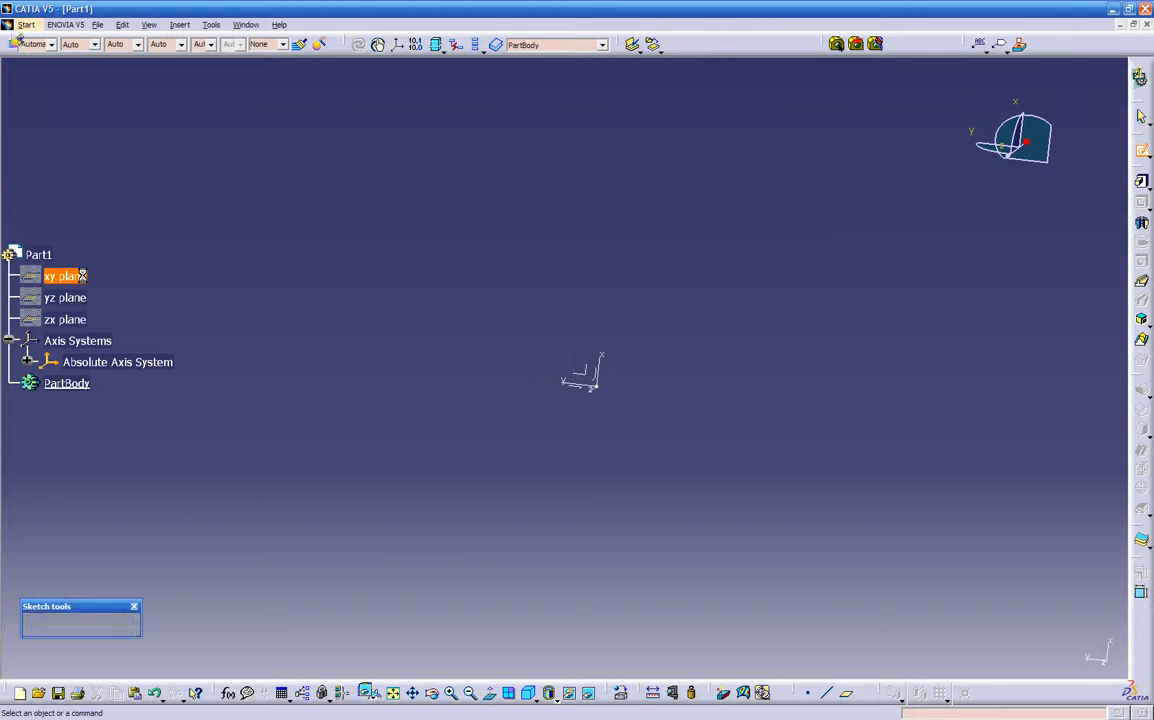
middle_click_drag(363, 332, 349, 423)
middle_click_drag(461, 314, 330, 410)
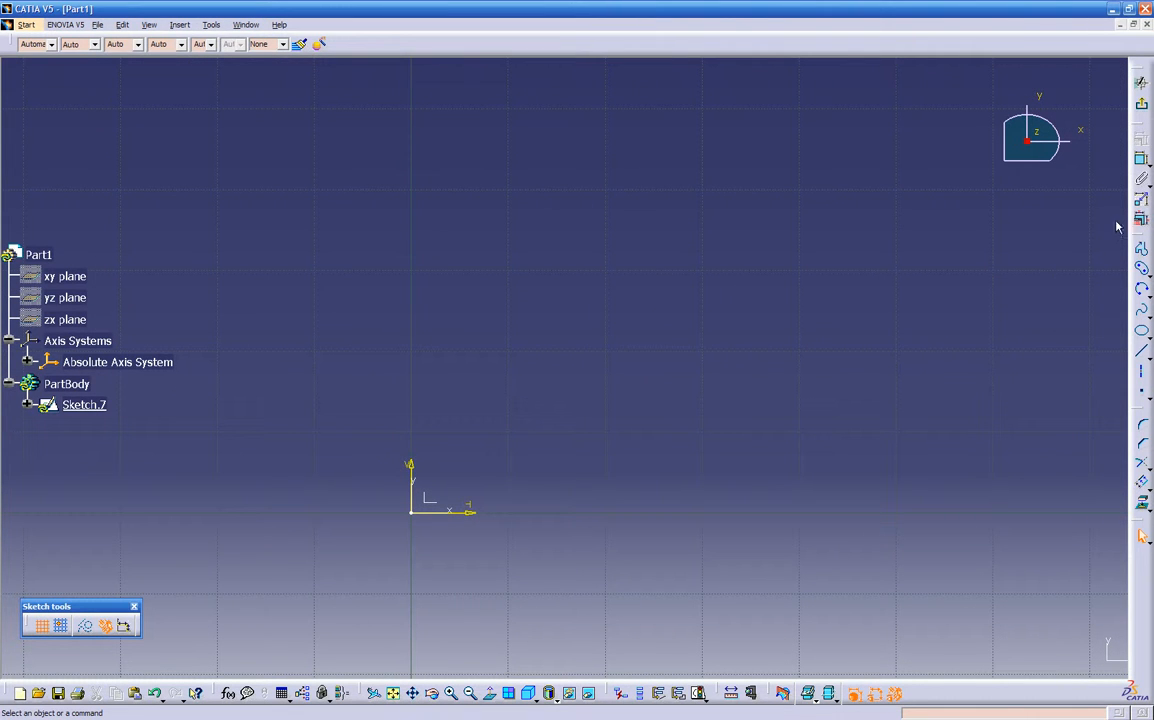
- Turn off geometrical constraint creation, draw a rectangle above and right of the origin, and pull its upper-right corner outward into an irregular quadrilateral
left_click(1146, 271)
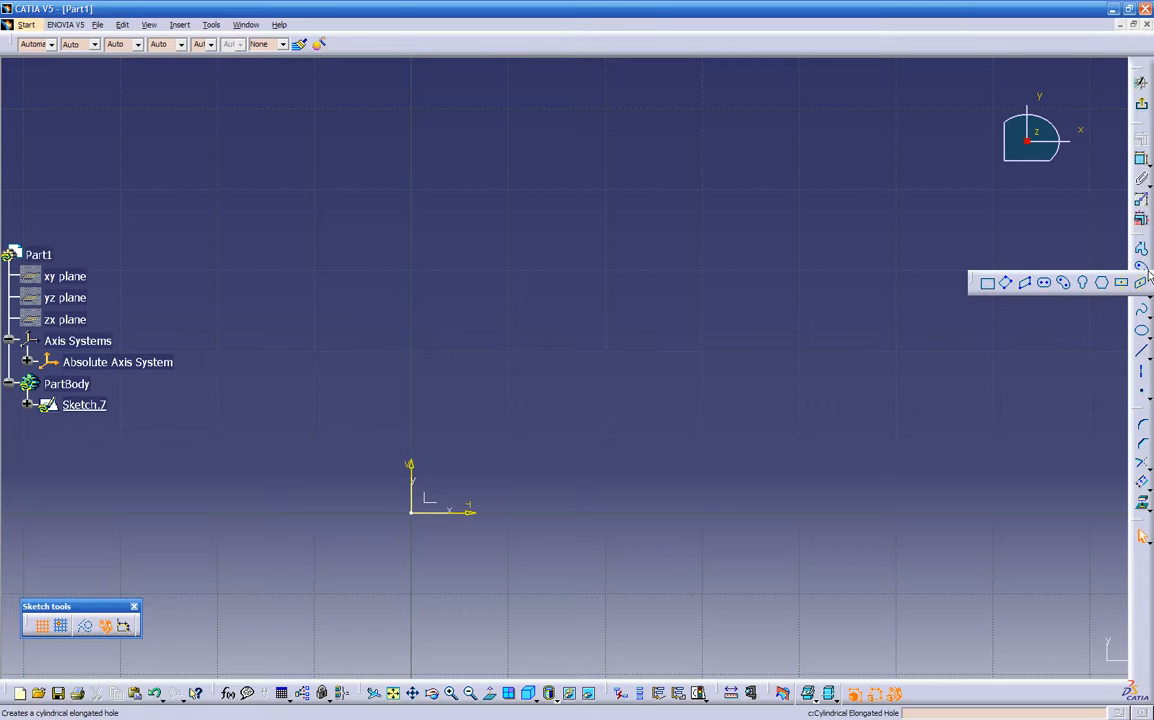
left_click(987, 285)
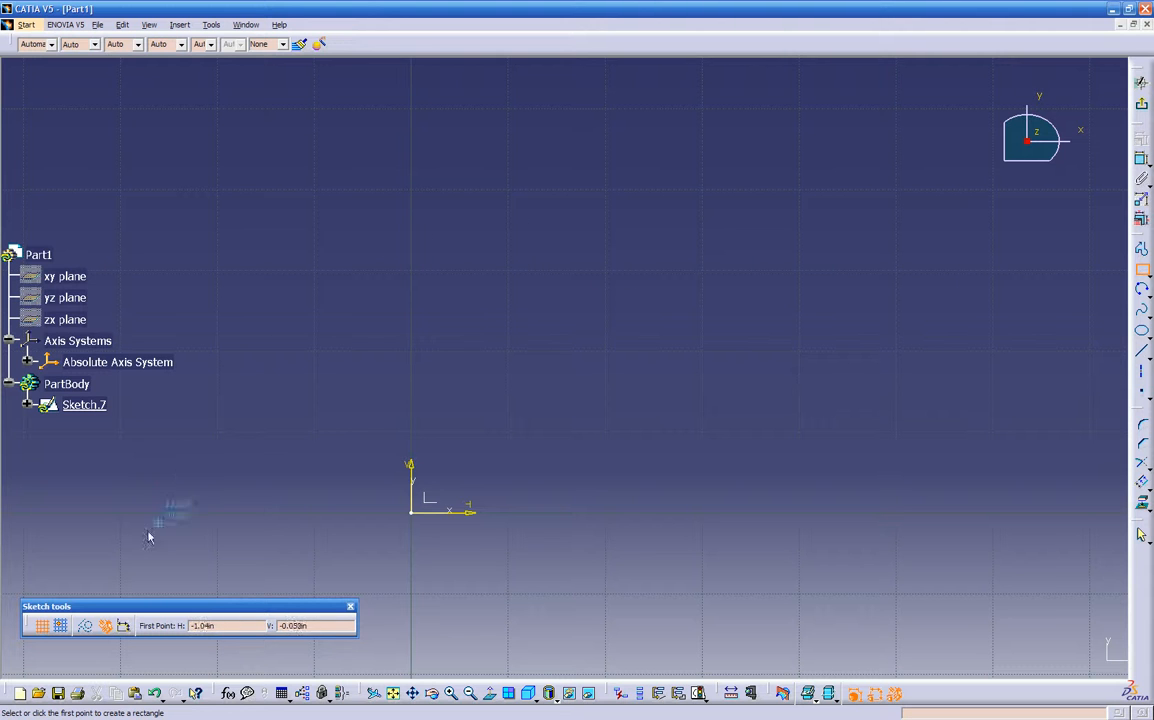
left_click(106, 628)
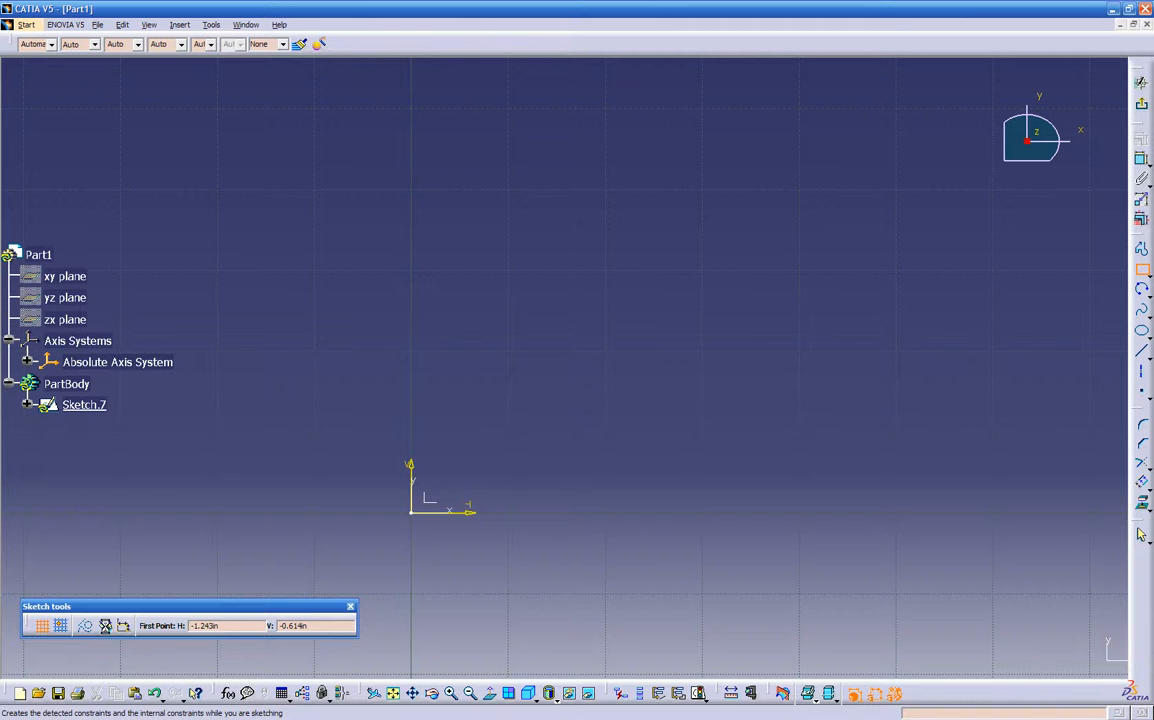
left_click(529, 423)
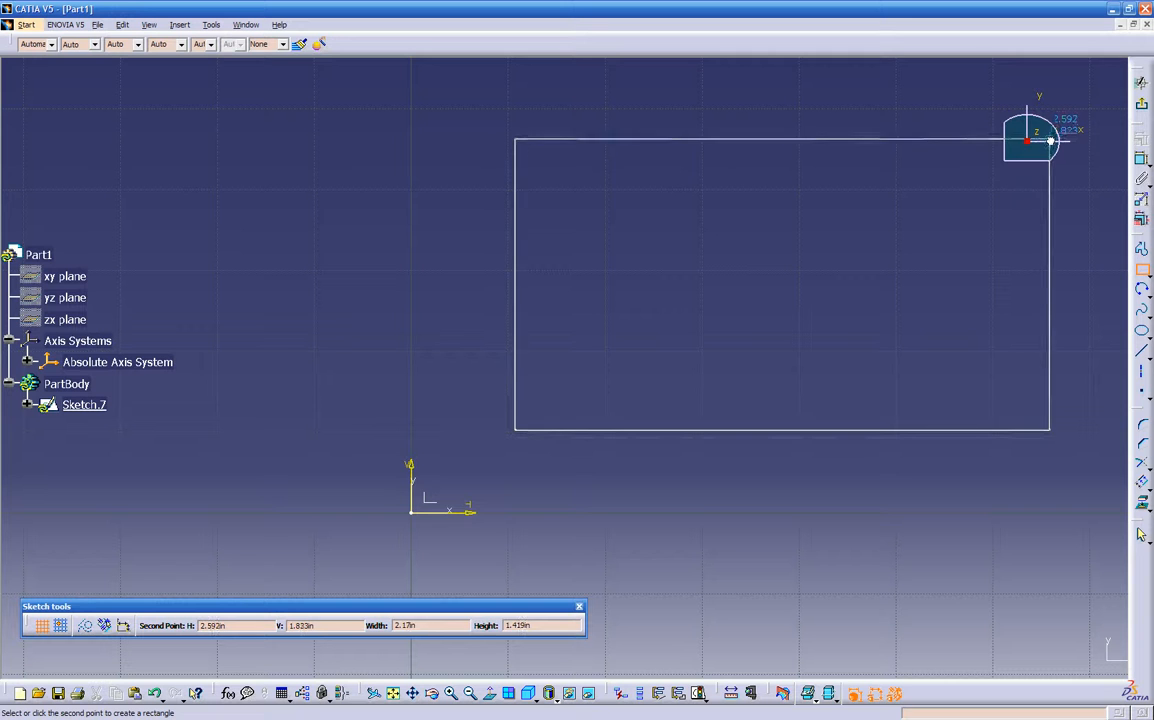
left_click(942, 210)
middle_click_drag(810, 258, 703, 318)
left_click(798, 175)
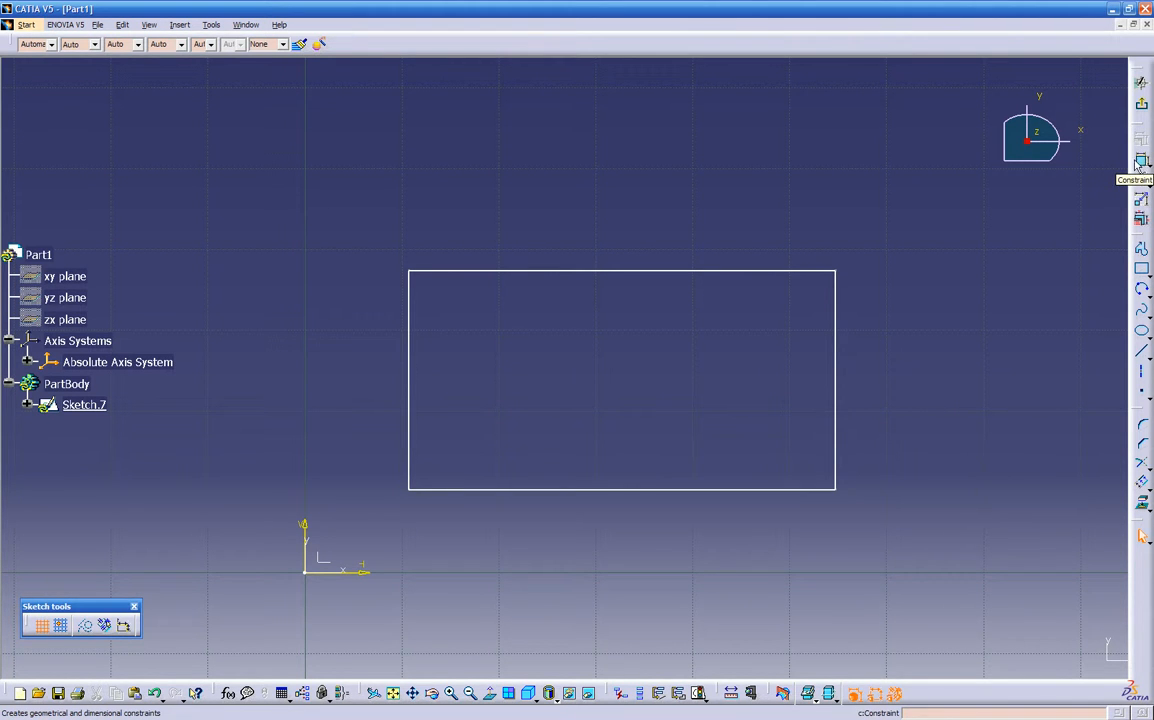
left_click_drag(845, 277, 897, 200)
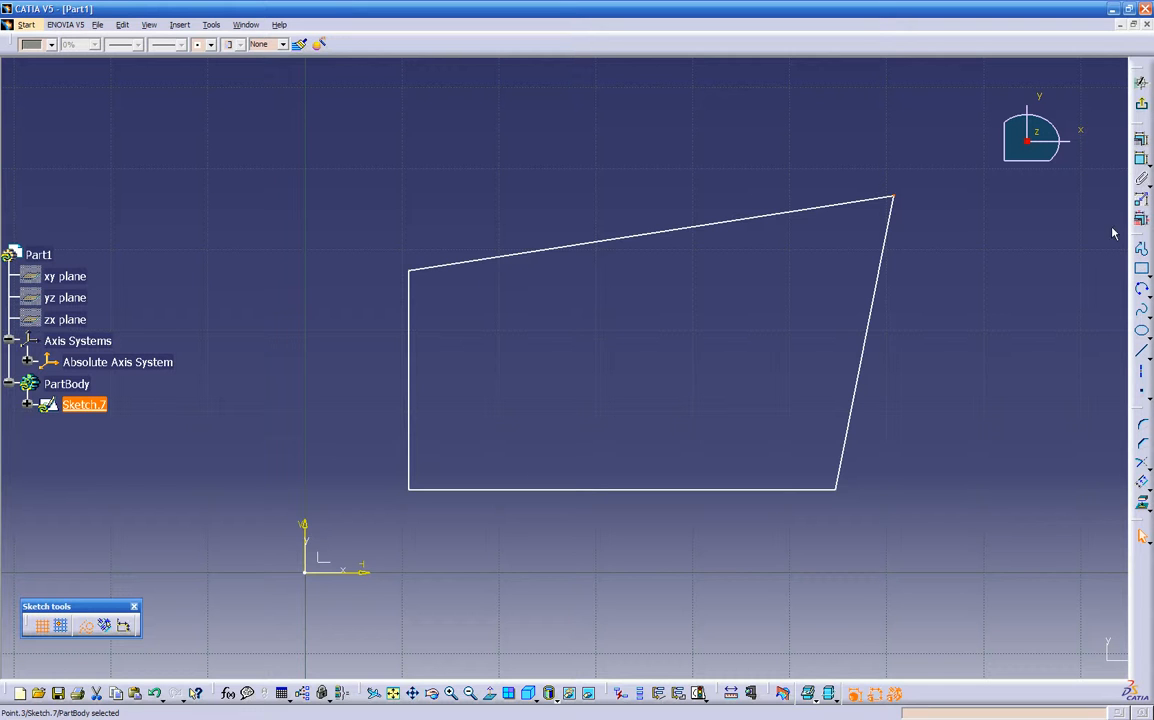
left_click(724, 229)
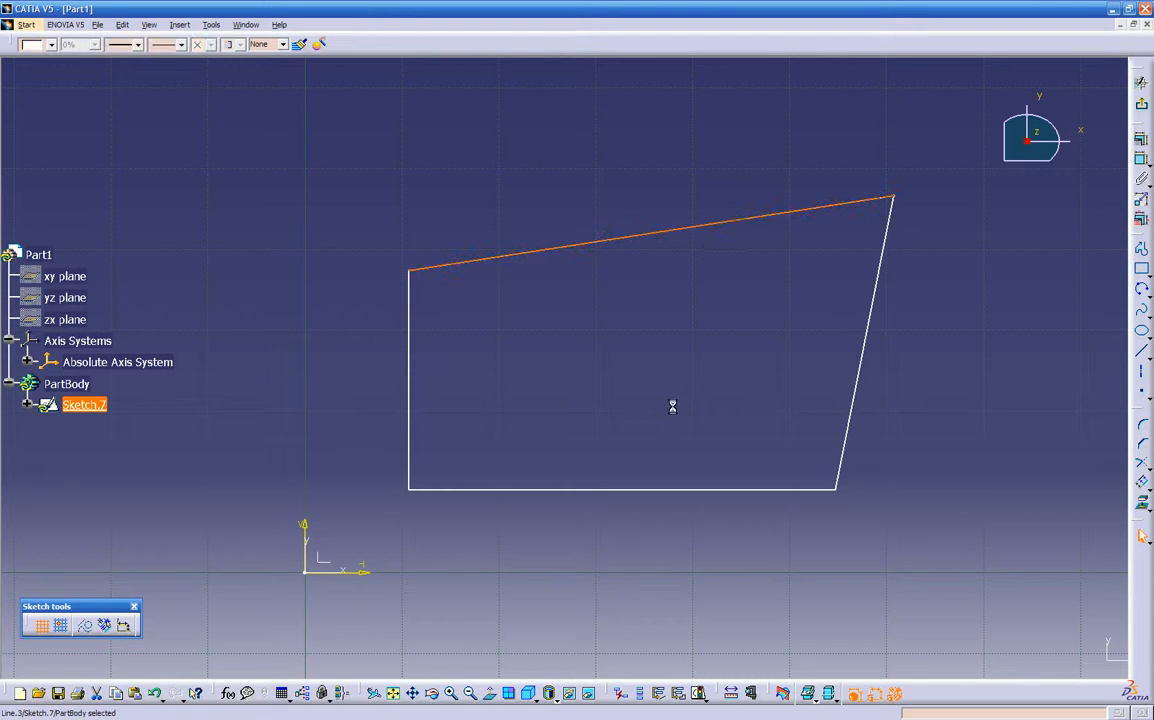
left_click(670, 490)
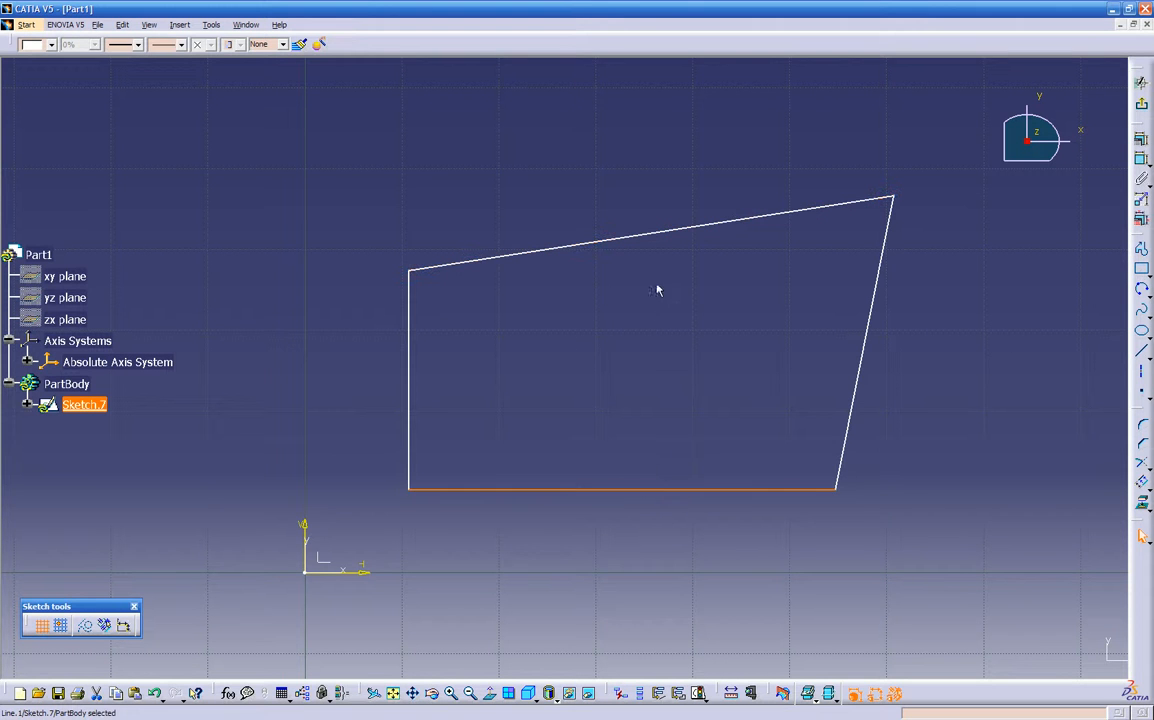
left_click(665, 229)
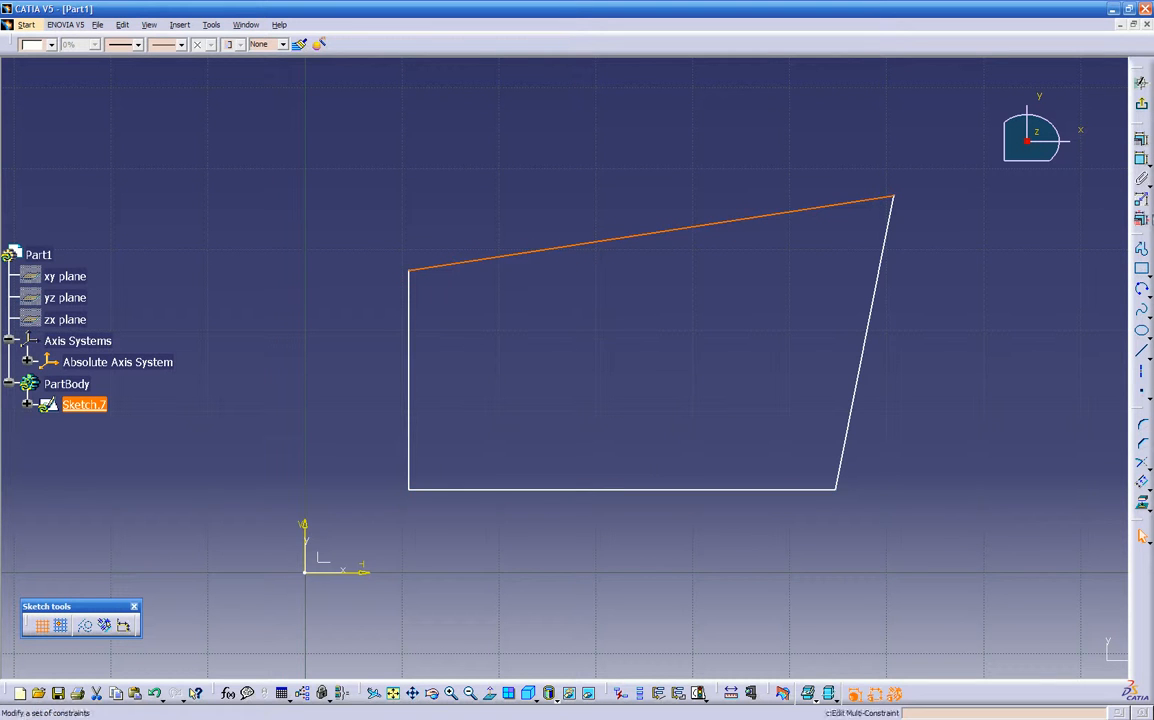
left_click(1140, 139)
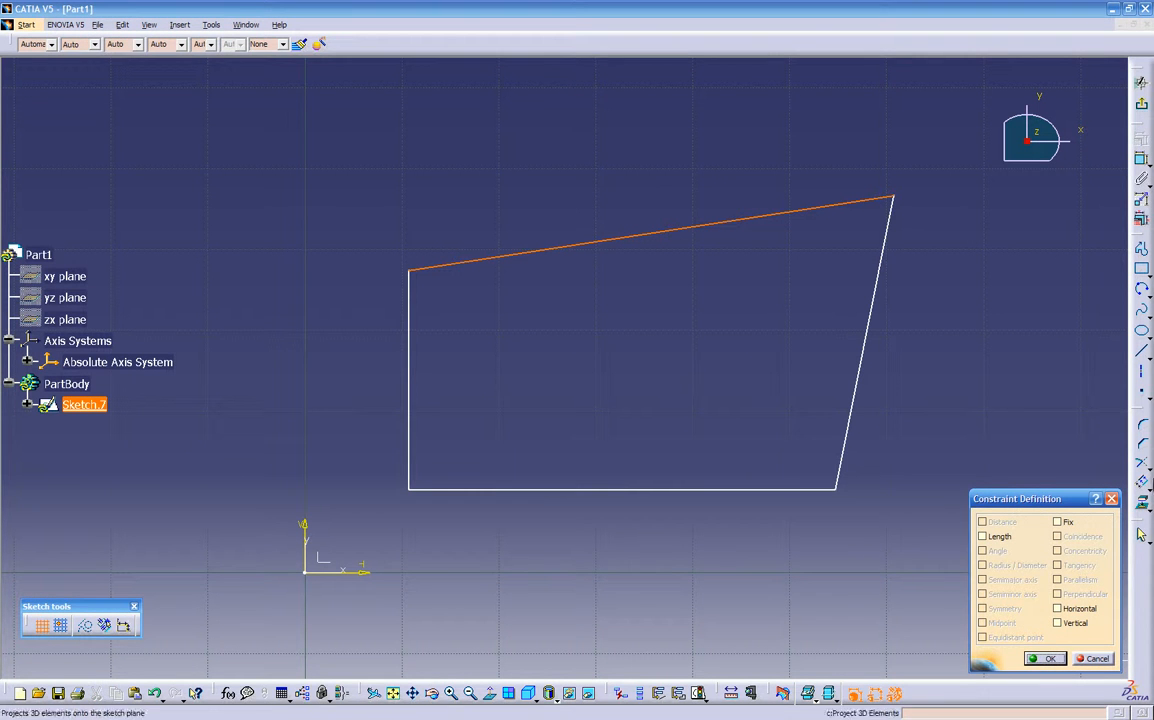
left_click(1045, 658)
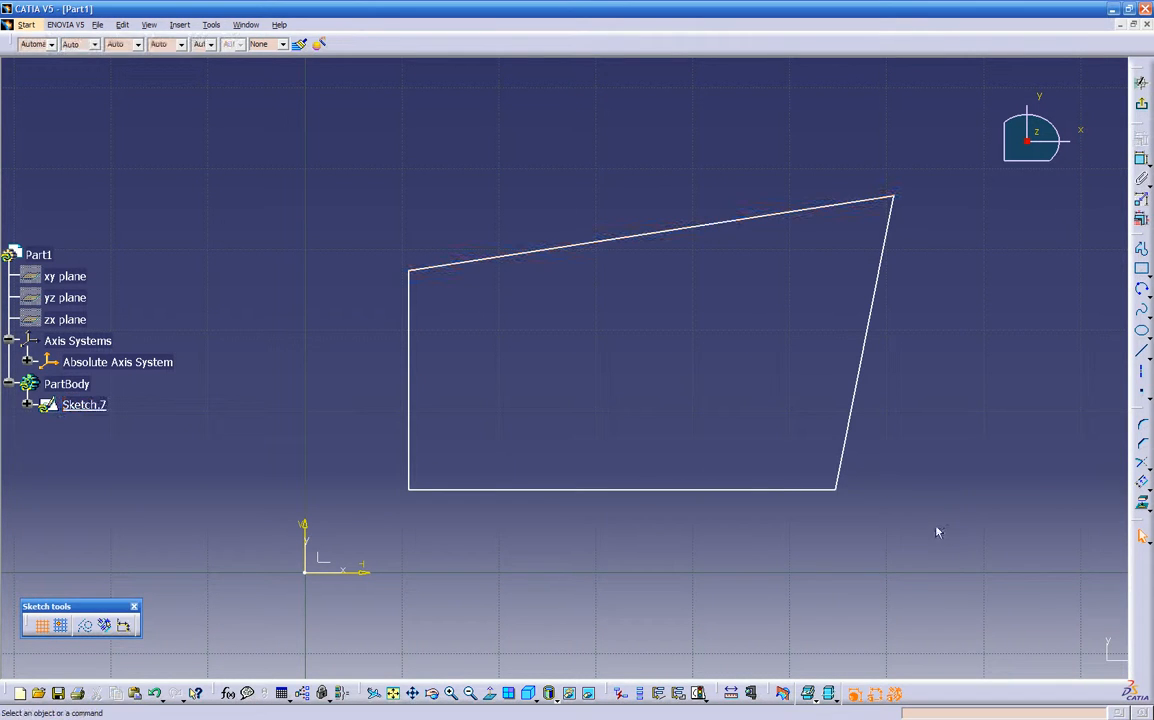
- Try a parallelism constraint between the slanted upper line and the bottom line while geometrical constraint creation is off
left_click(676, 490)
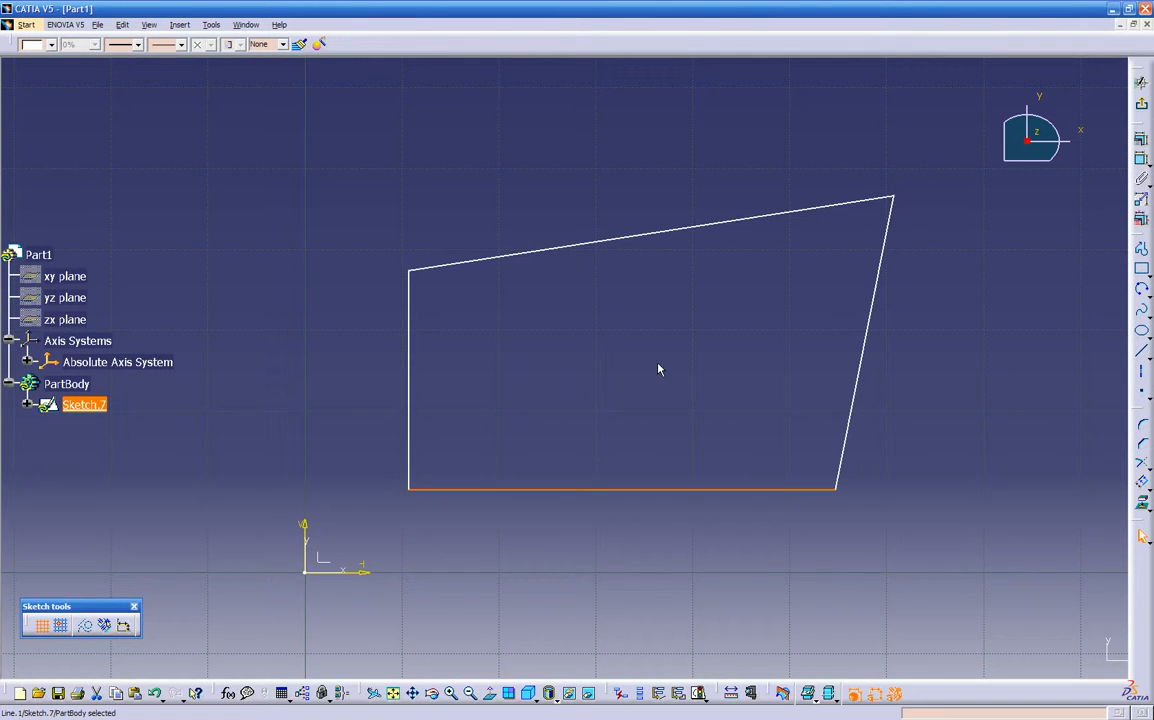
left_click(662, 237, "ctrl")
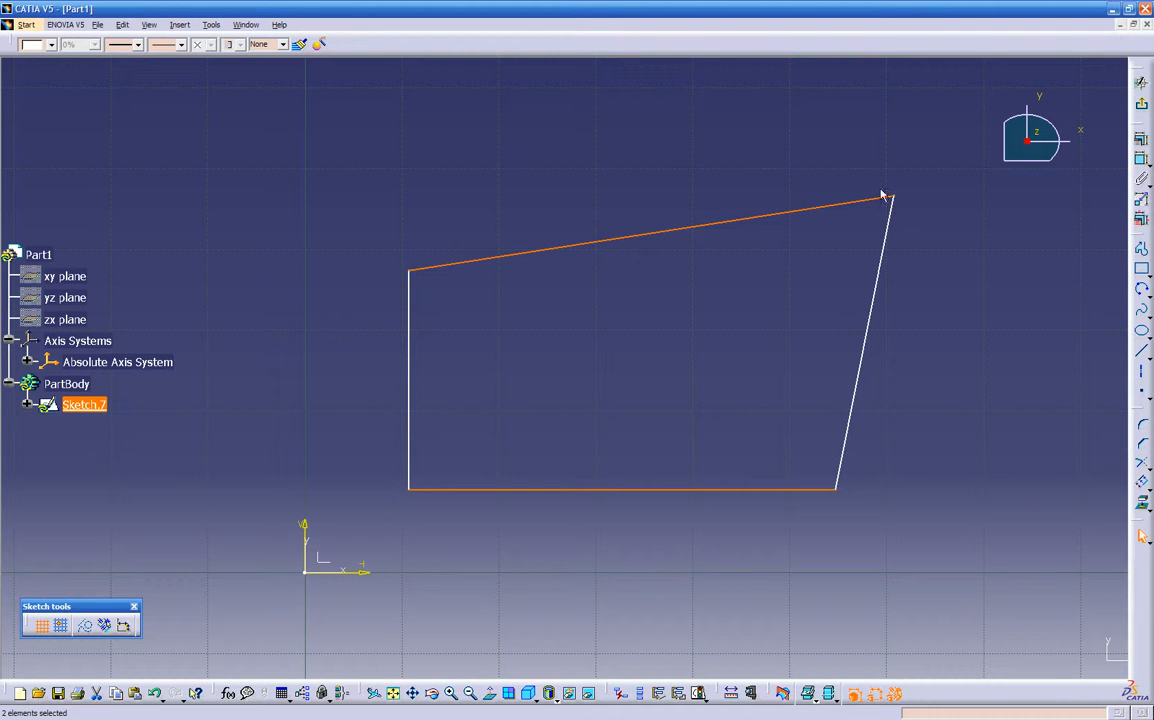
left_click(1141, 143)
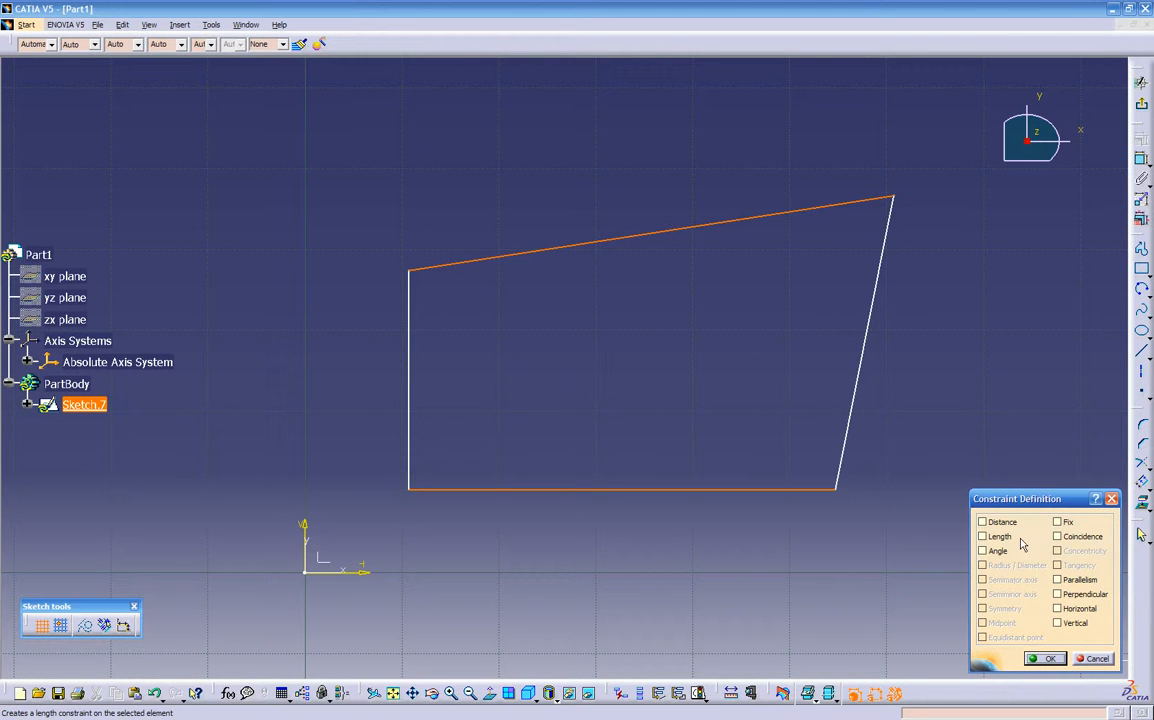
left_click(1060, 581)
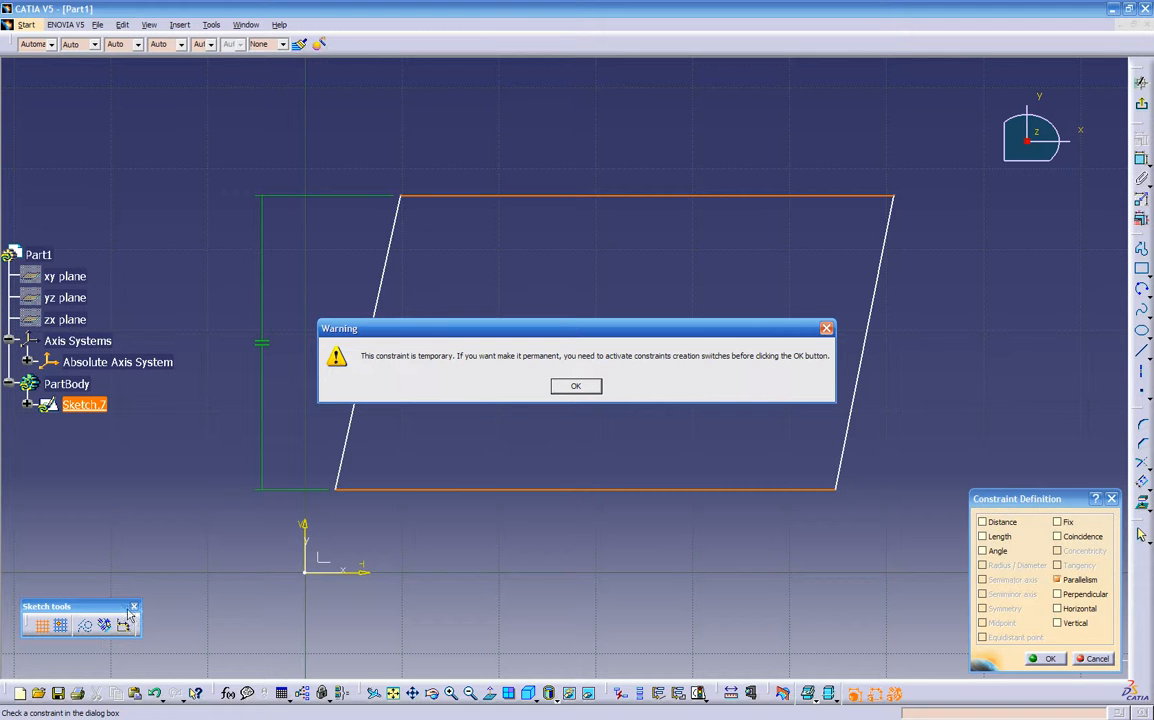
left_click(568, 390)
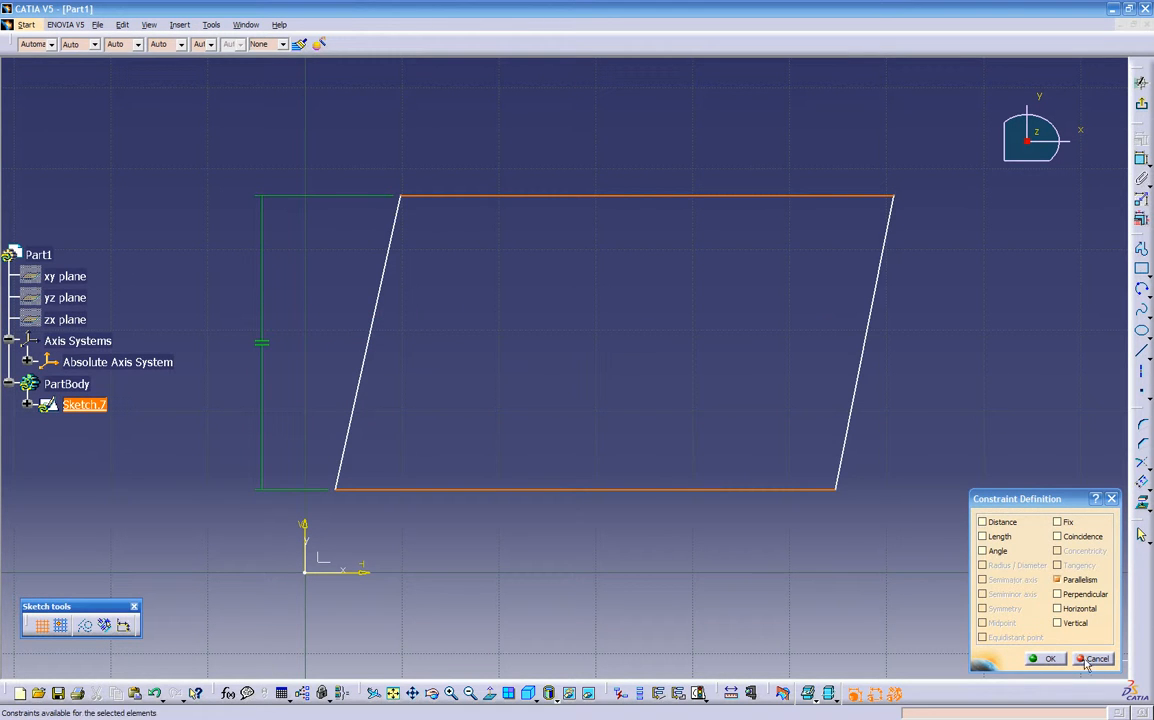
key("Return")
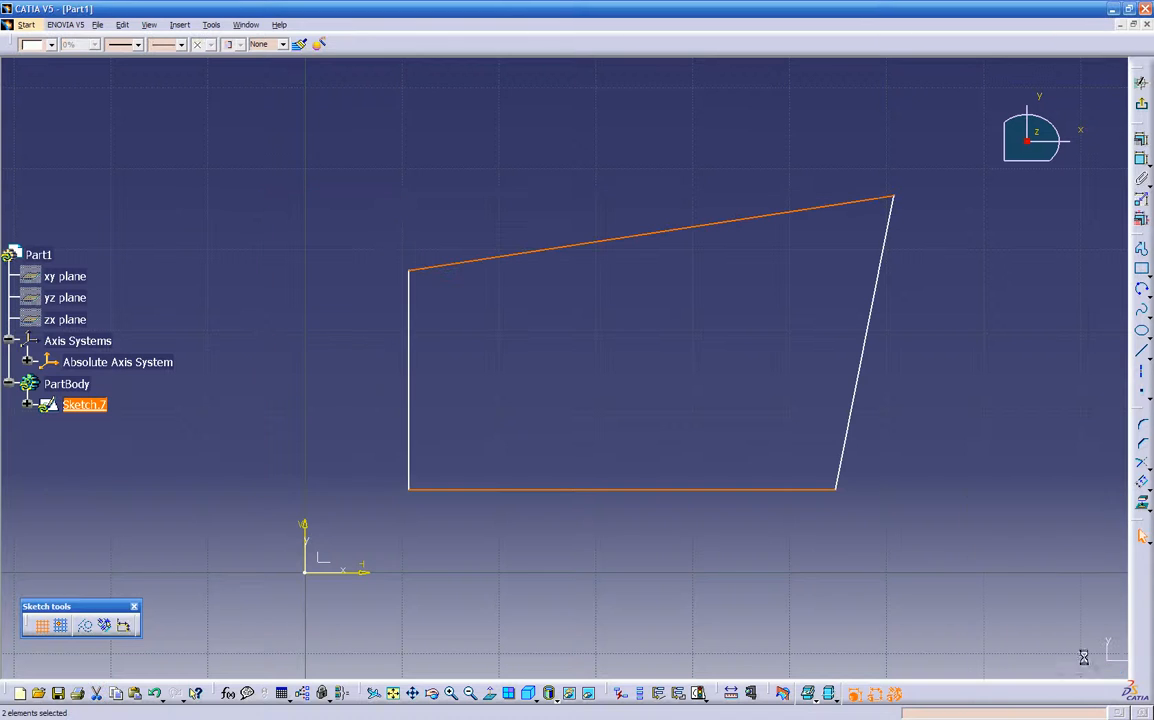
left_click(826, 554)
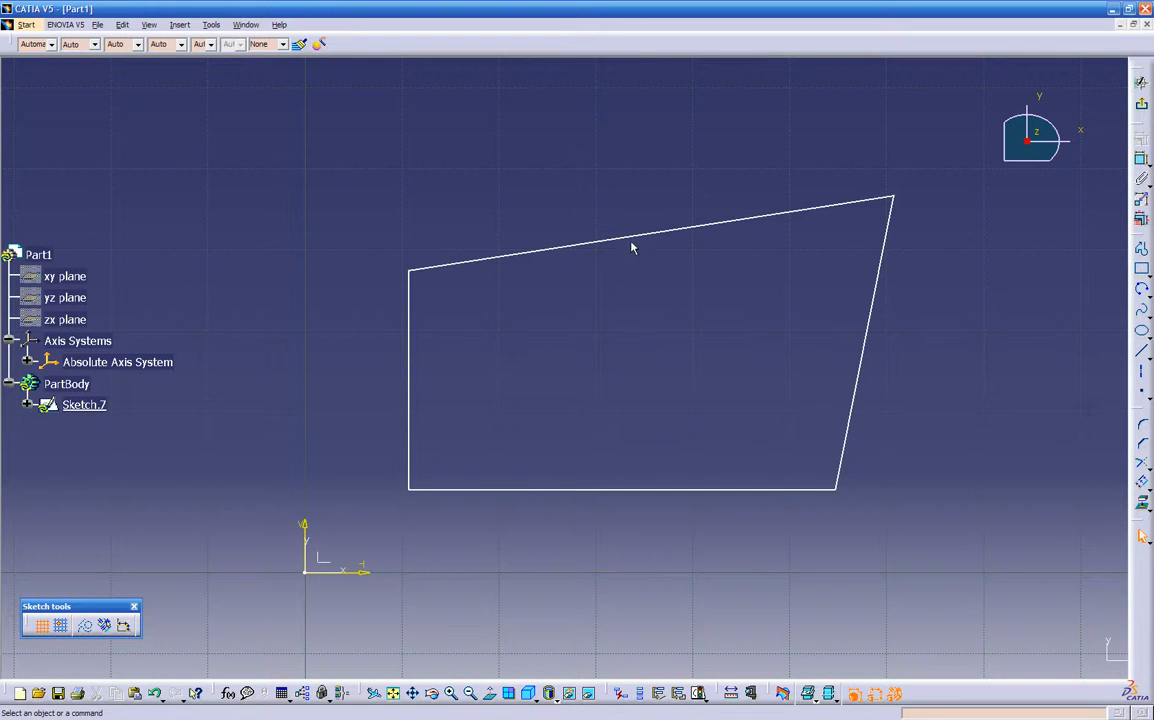
- Turn on geometrical constraint creation and try a parallelism constraint between the slanted upper line and the bottom line
left_click(106, 627)
left_click(784, 214)
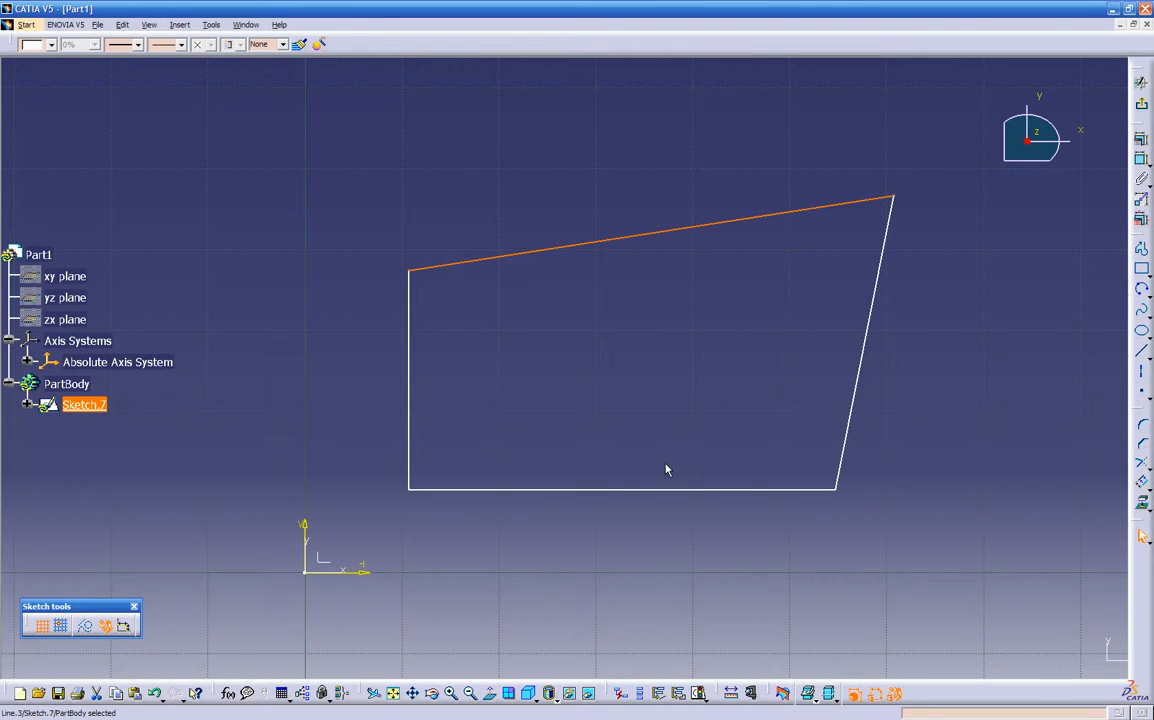
left_click(690, 489, "ctrl")
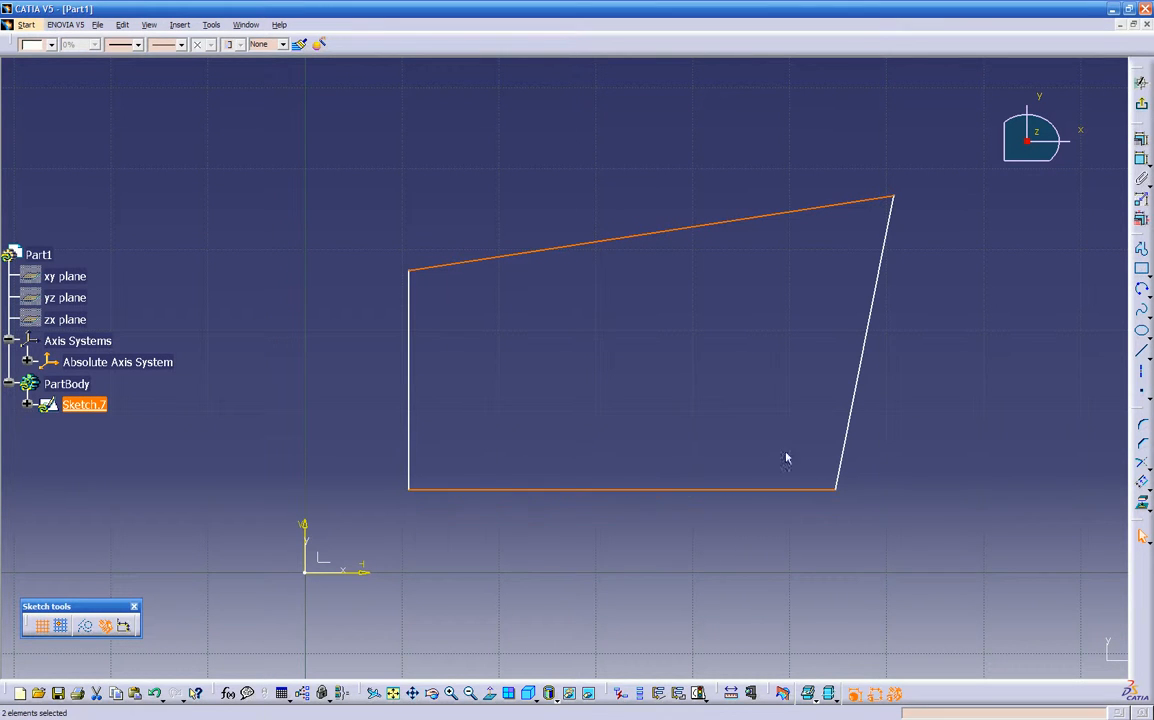
left_click(1141, 143)
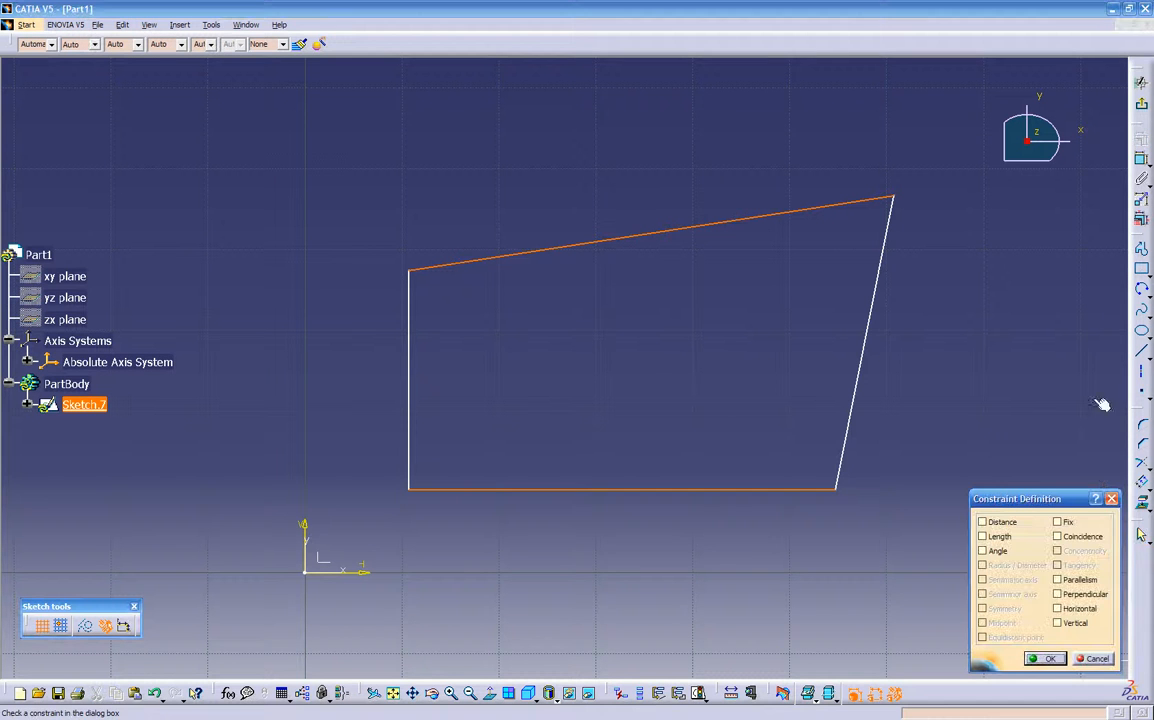
left_click(1058, 581)
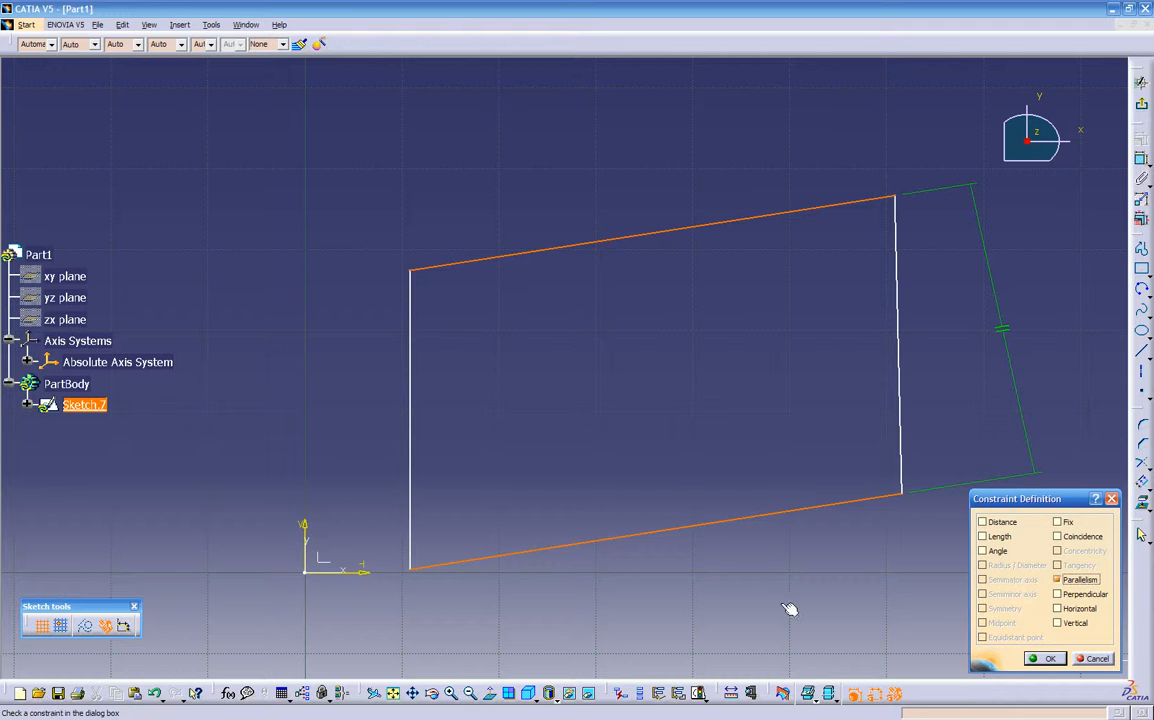
middle_click_drag(703, 577, 706, 514)
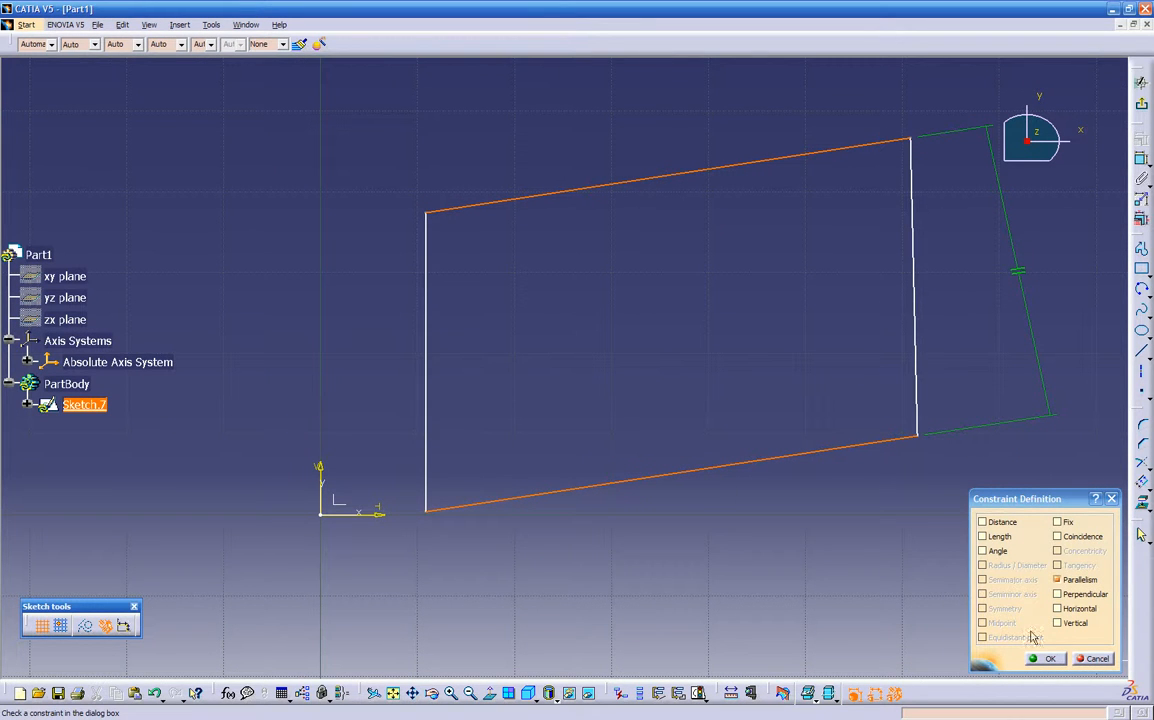
left_click(1097, 659)
- Replace the quadrilateral with a new rectangle above and right of the origin, with dimensional constraint creation turned on
mouse_move(401, 143)
left_mouse_down()
mouse_move(711, 327)
mouse_move(938, 500)
mouse_move(963, 497)
left_mouse_up()
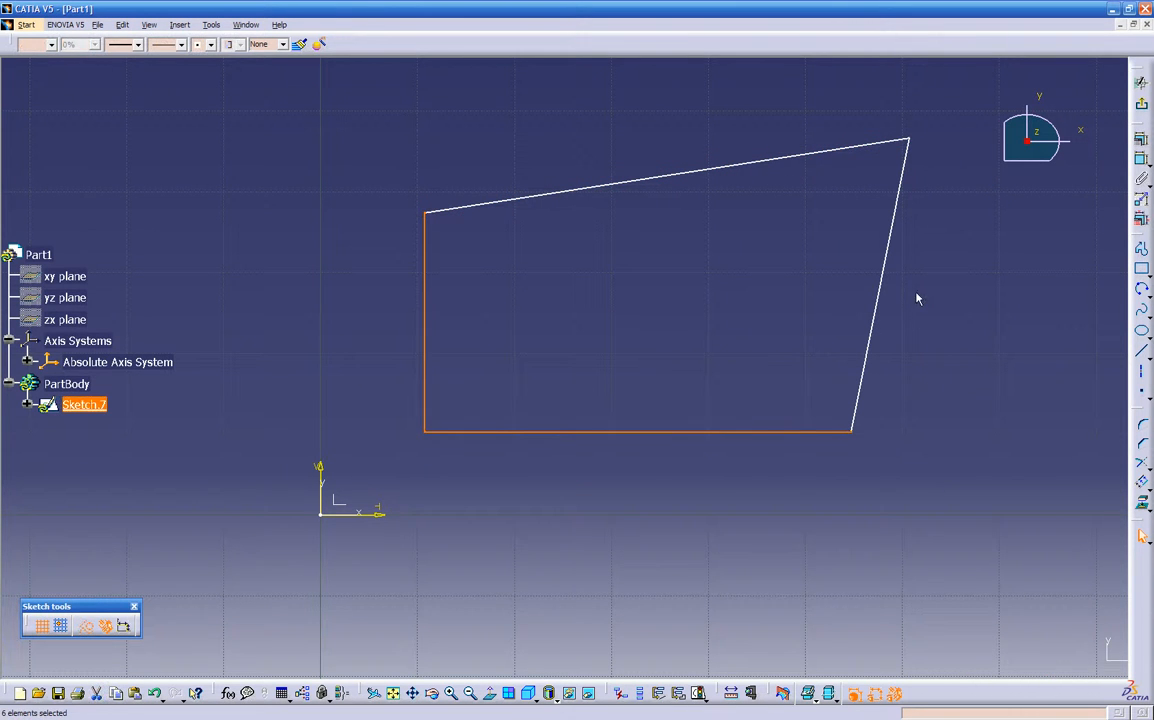
key("Delete")
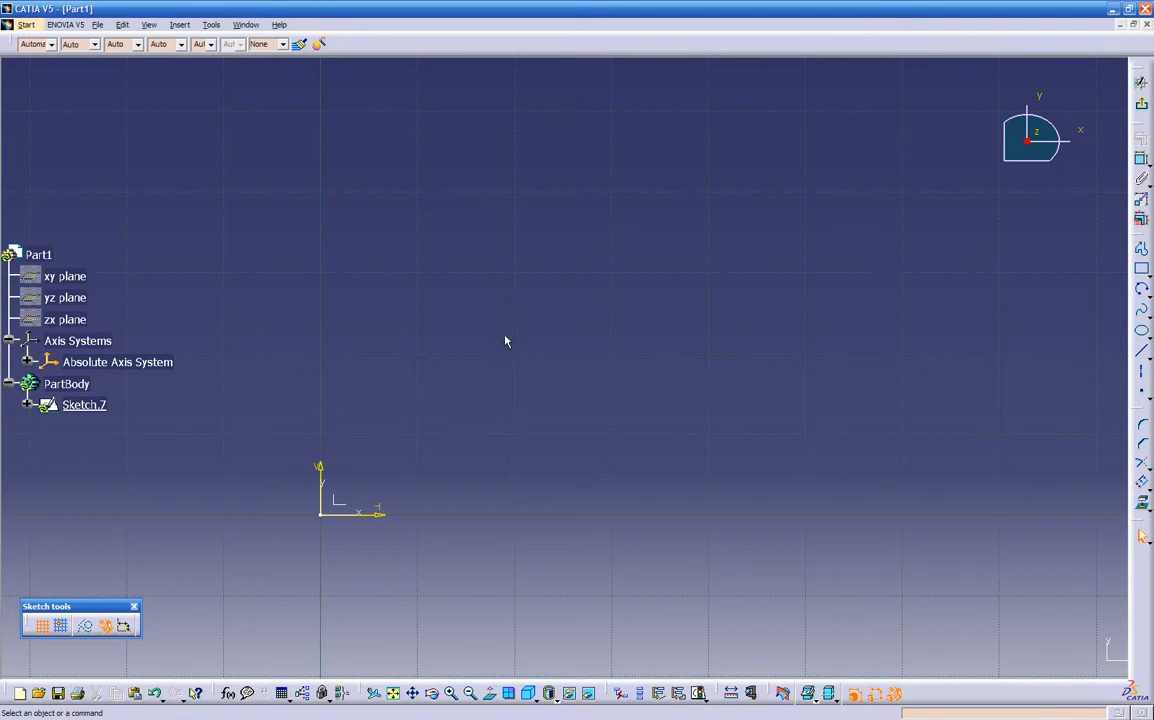
left_click(125, 629)
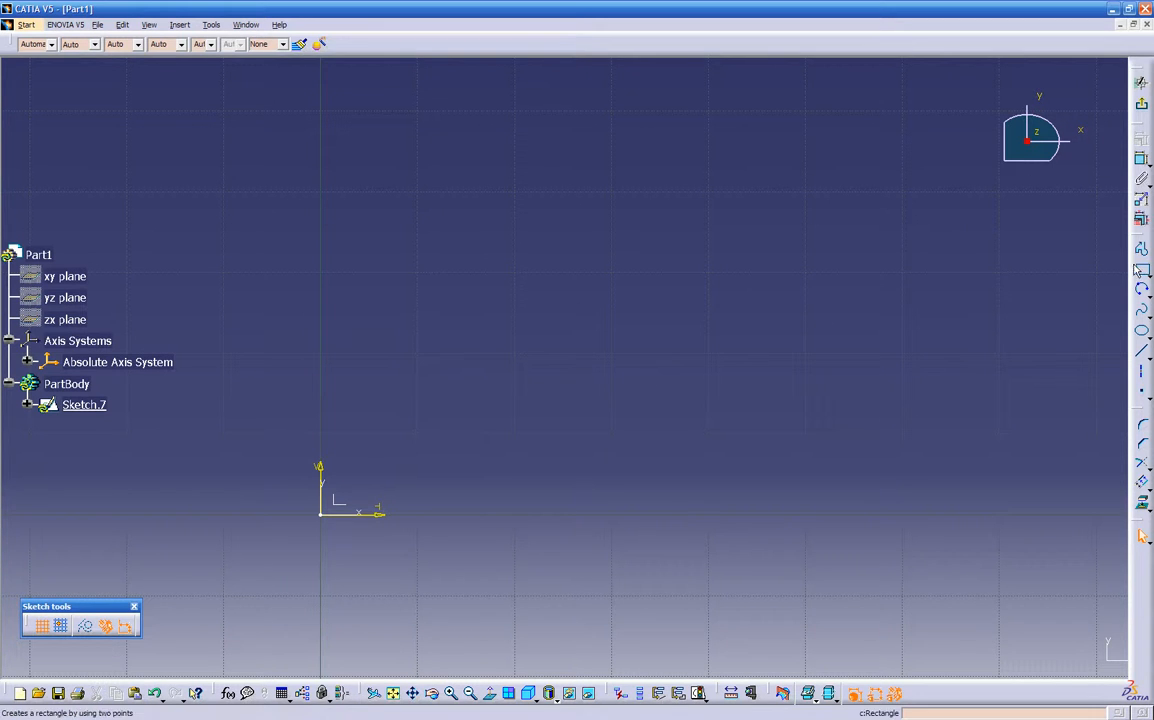
left_click(1141, 268)
left_click(443, 427)
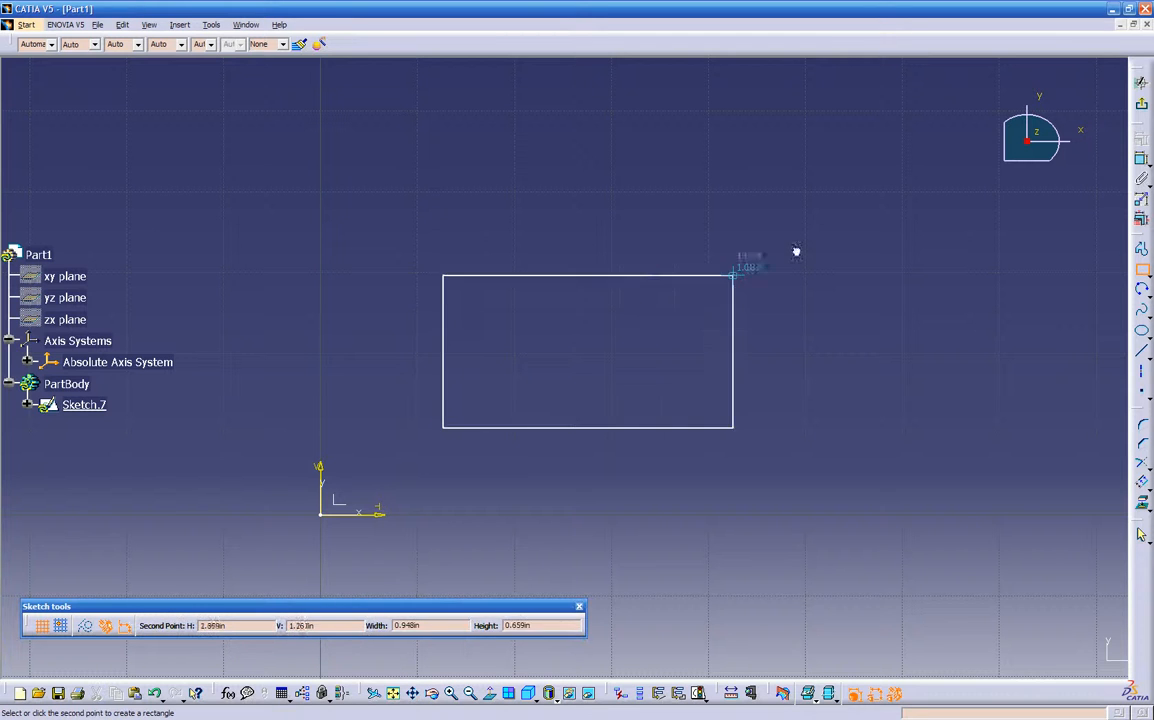
left_click(928, 152)
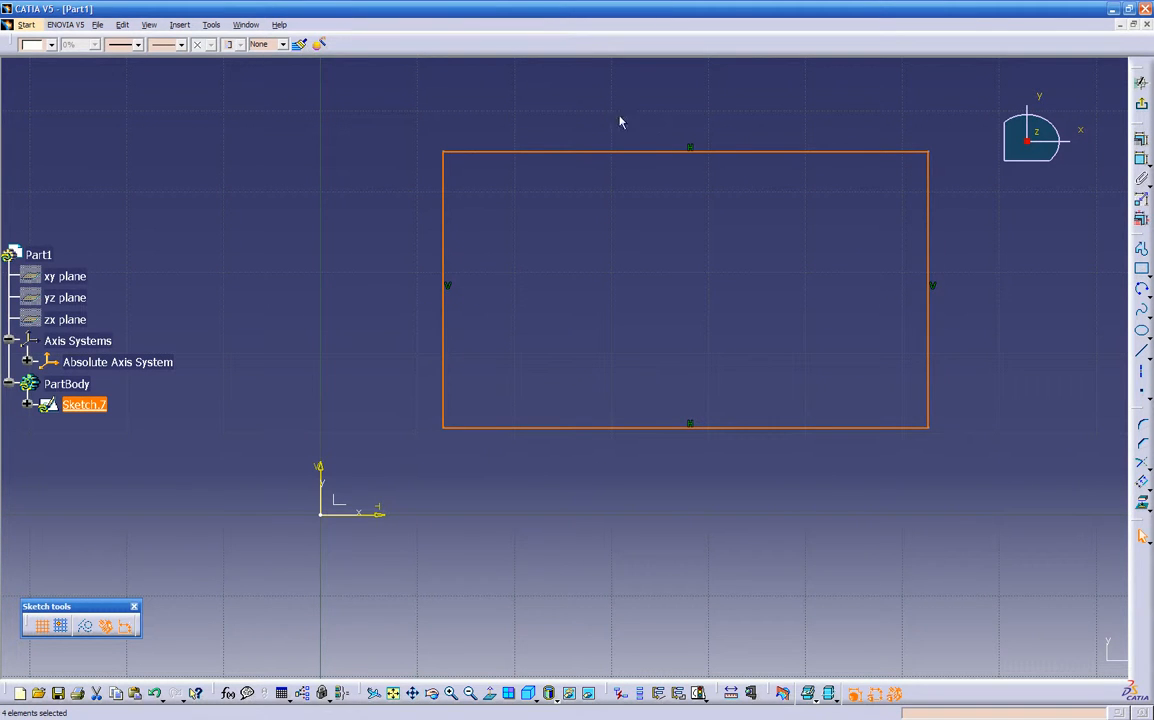
left_click(659, 481)
- Shrink the rectangle by pulling its lower-right corner up and inward
middle_click_drag(753, 472, 704, 492)
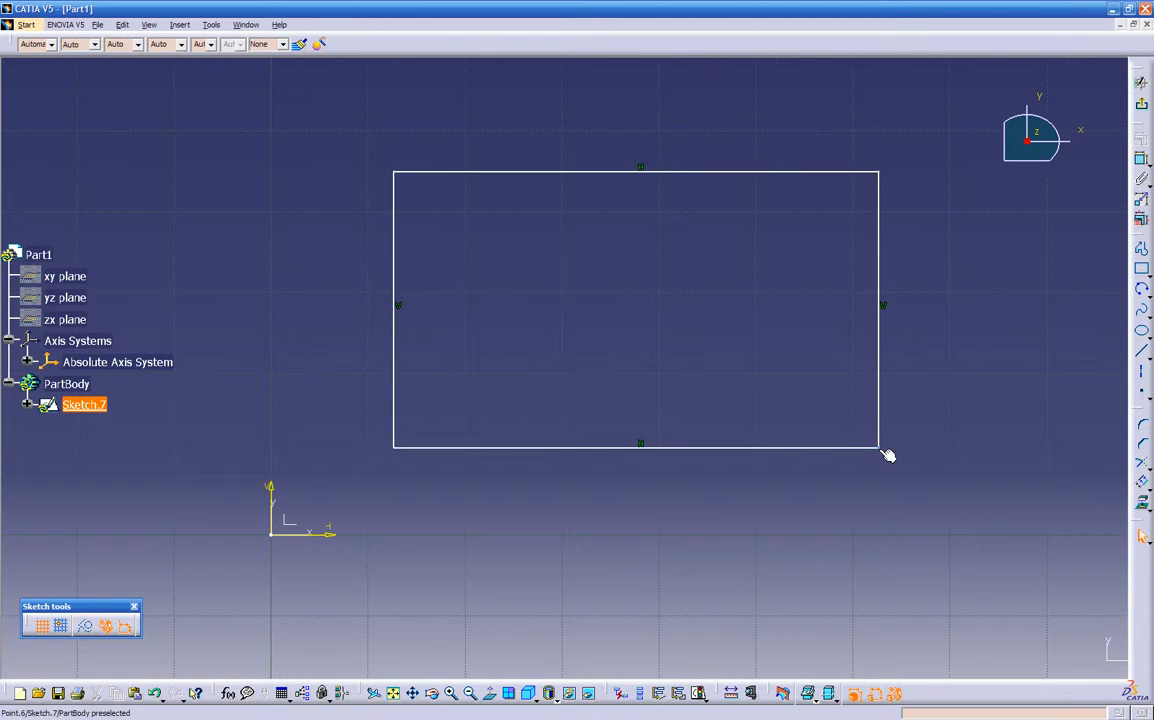
left_click_drag(881, 462, 778, 314)
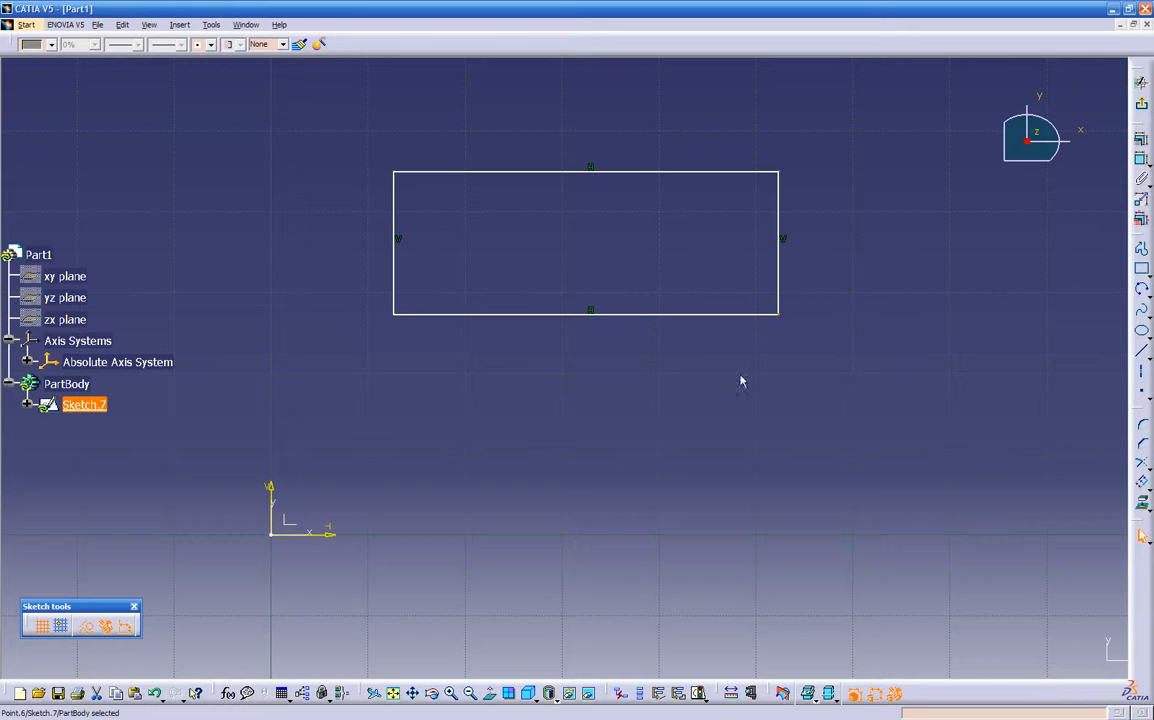
left_click(622, 356)
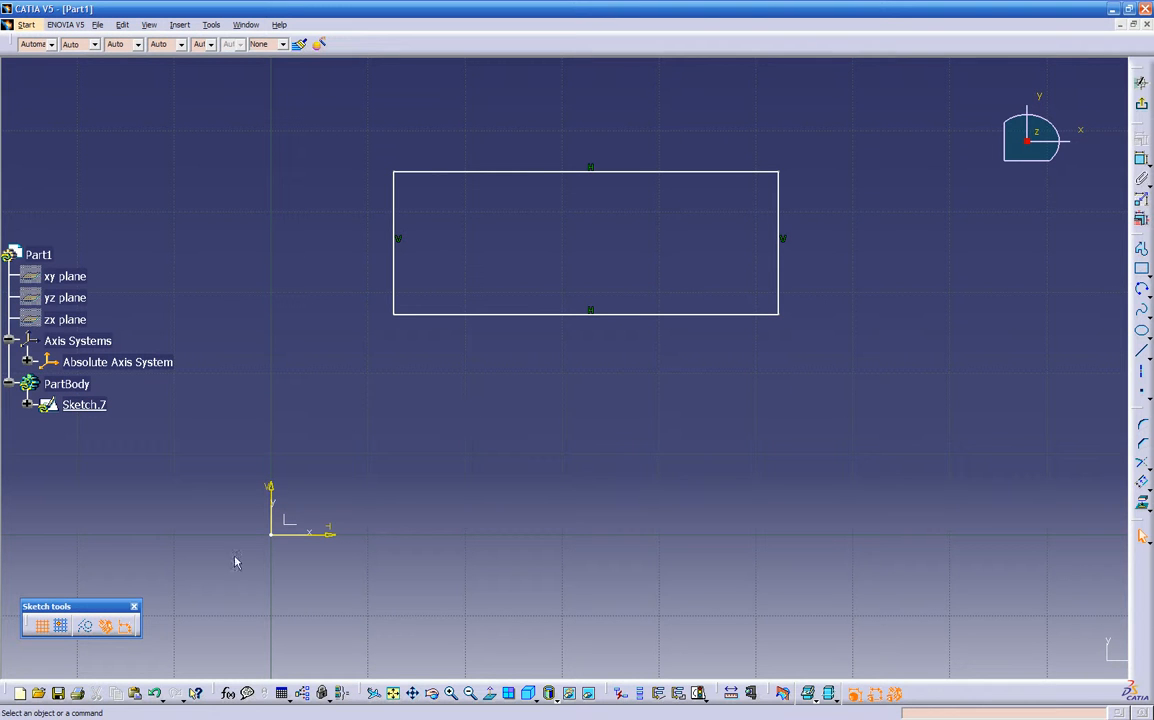
- Turn off dimensional constraint creation and draw a second rectangle below and slightly right of the first
left_click(125, 627)
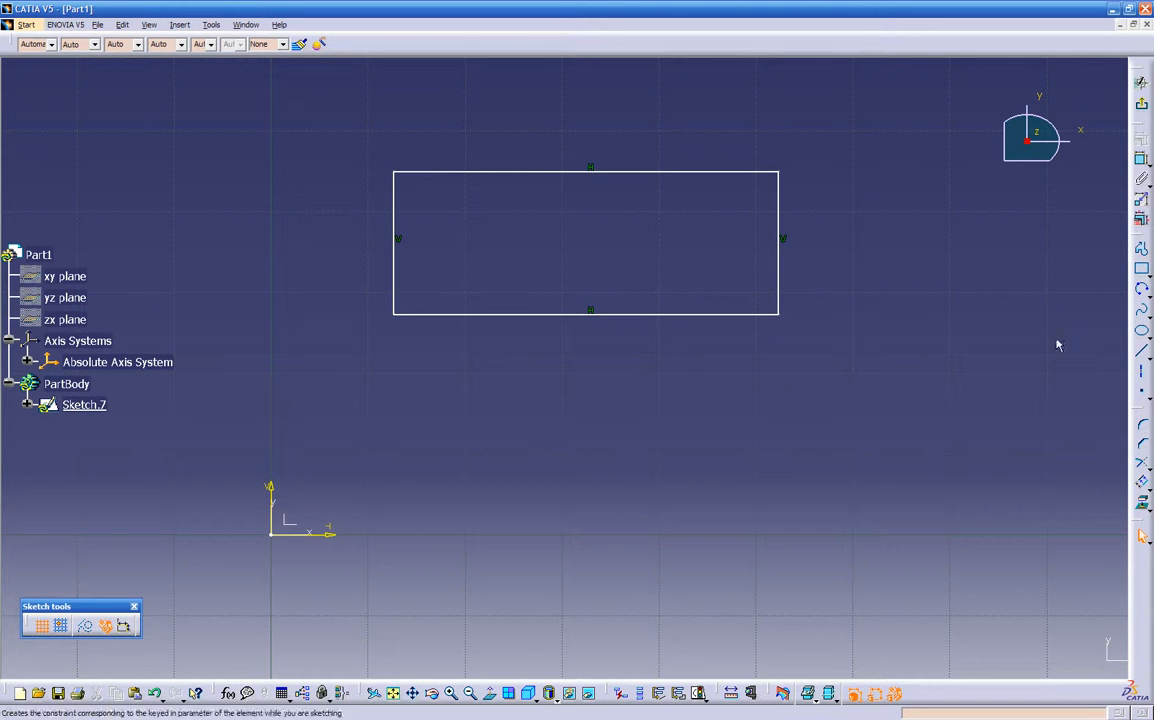
left_click(1141, 268)
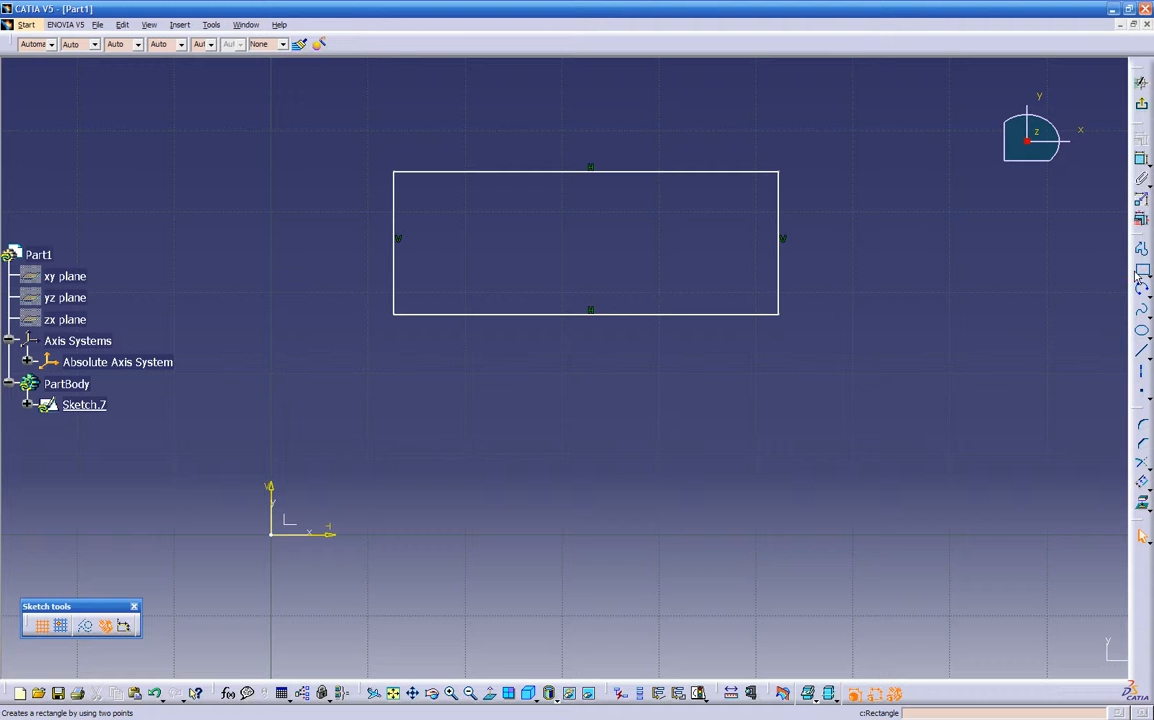
left_click(541, 366)
left_click(891, 517)
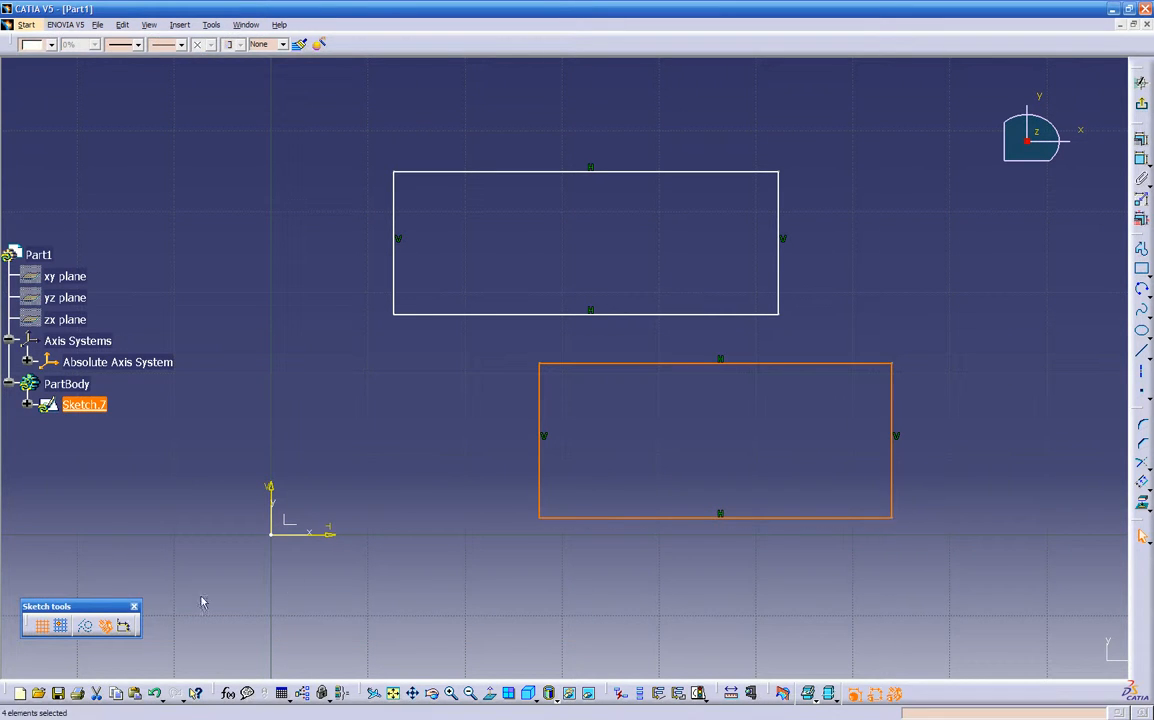
- Remove the second rectangle and redraw it below the first with geometrical constraint creation turned off
left_click(105, 627)
key("Delete")
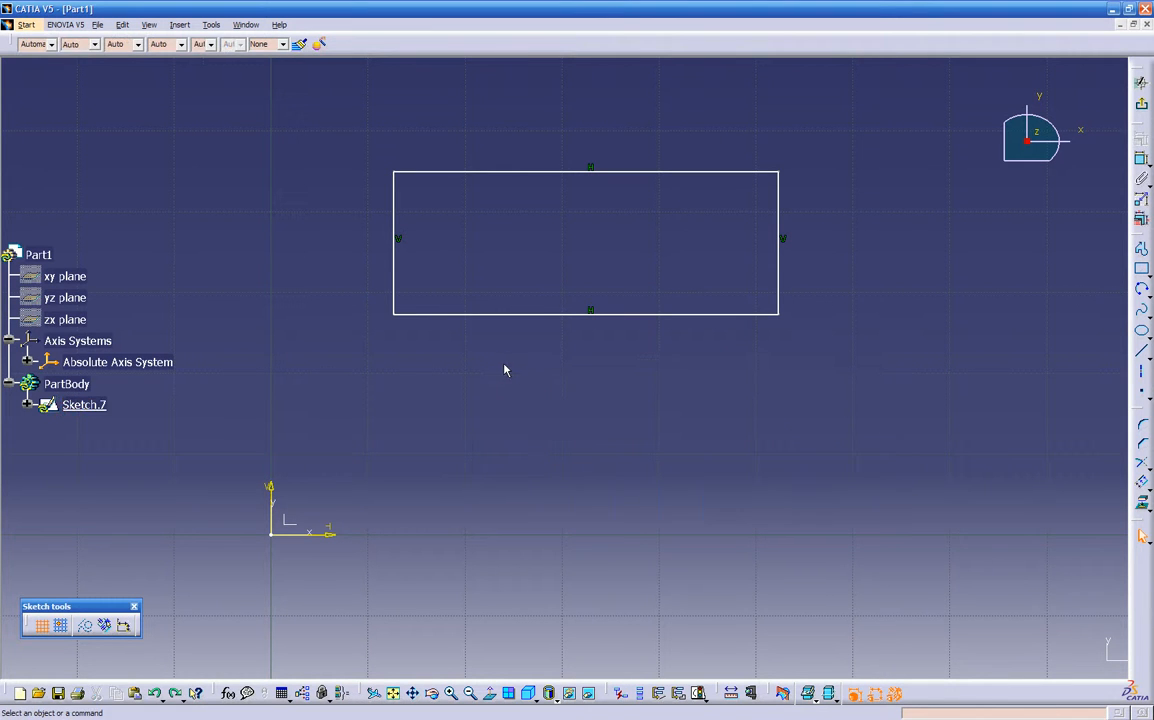
left_click(1141, 268)
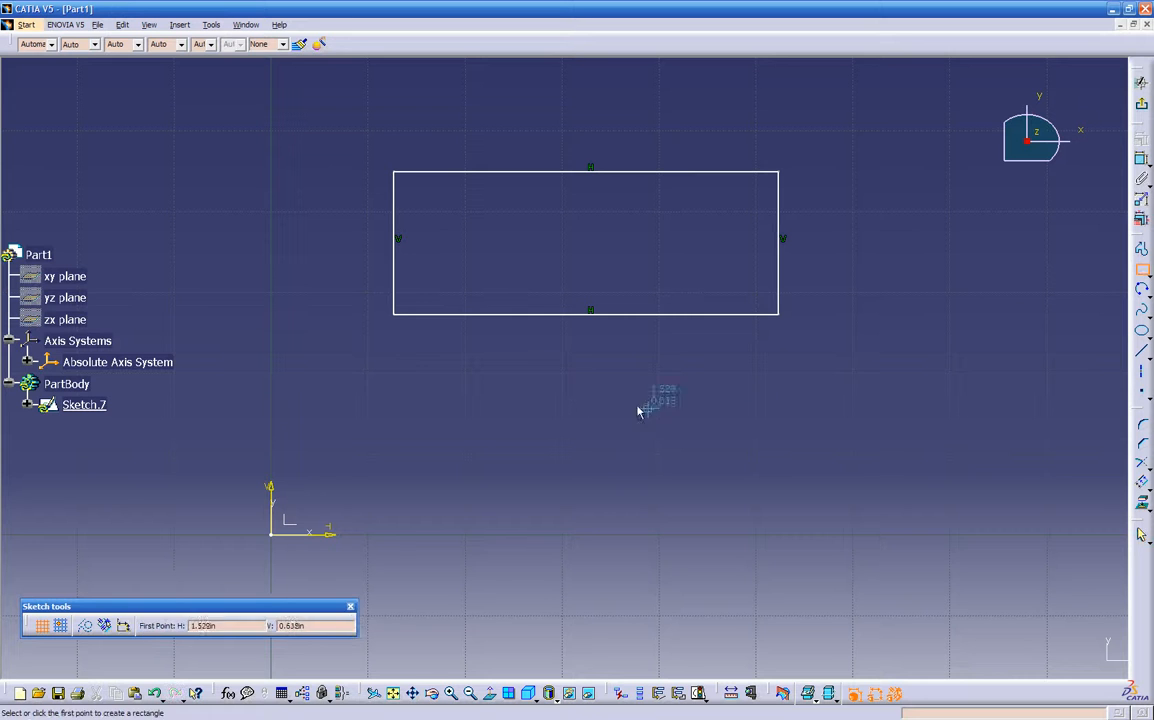
left_click(536, 391)
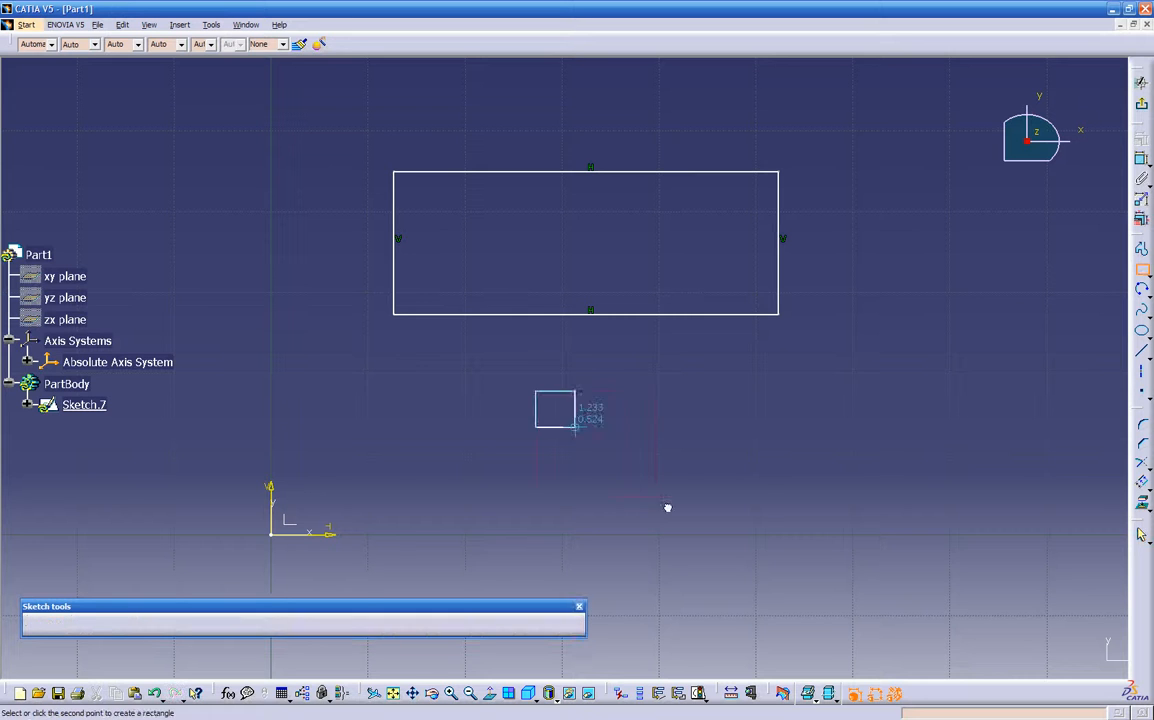
left_click(859, 515)
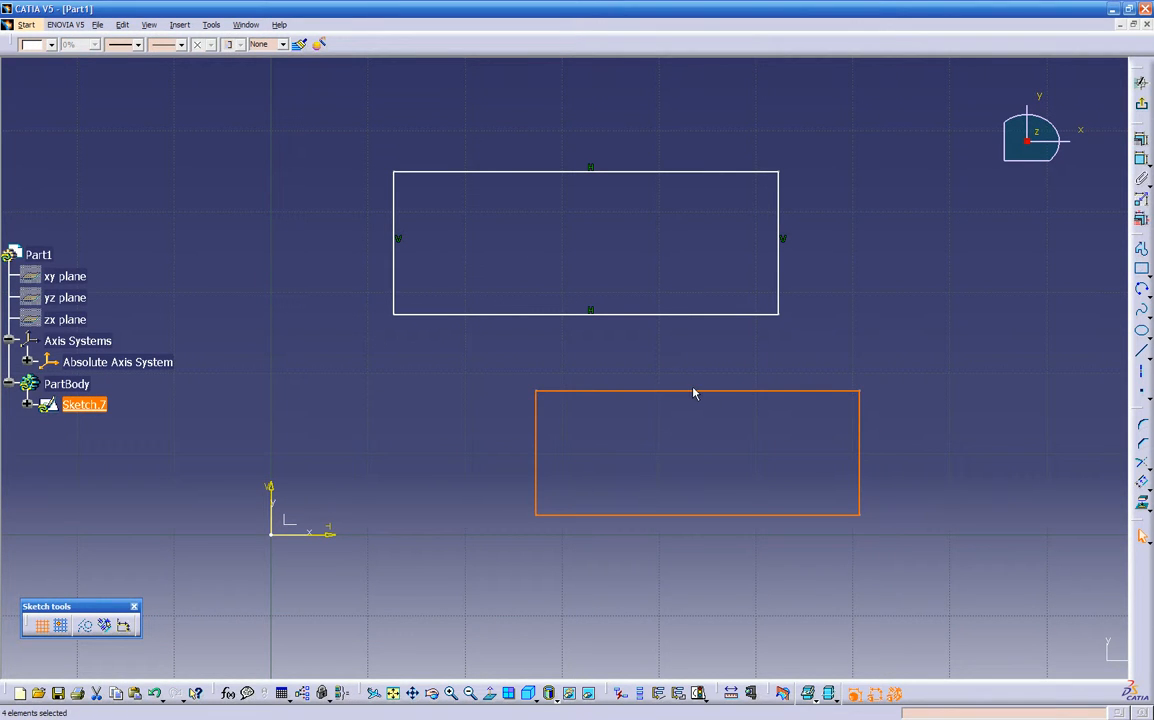
- Skew the lower rectangle by pulling its lower-right corner downward, and narrow the upper rectangle by its lower-right corner
left_click(718, 478)
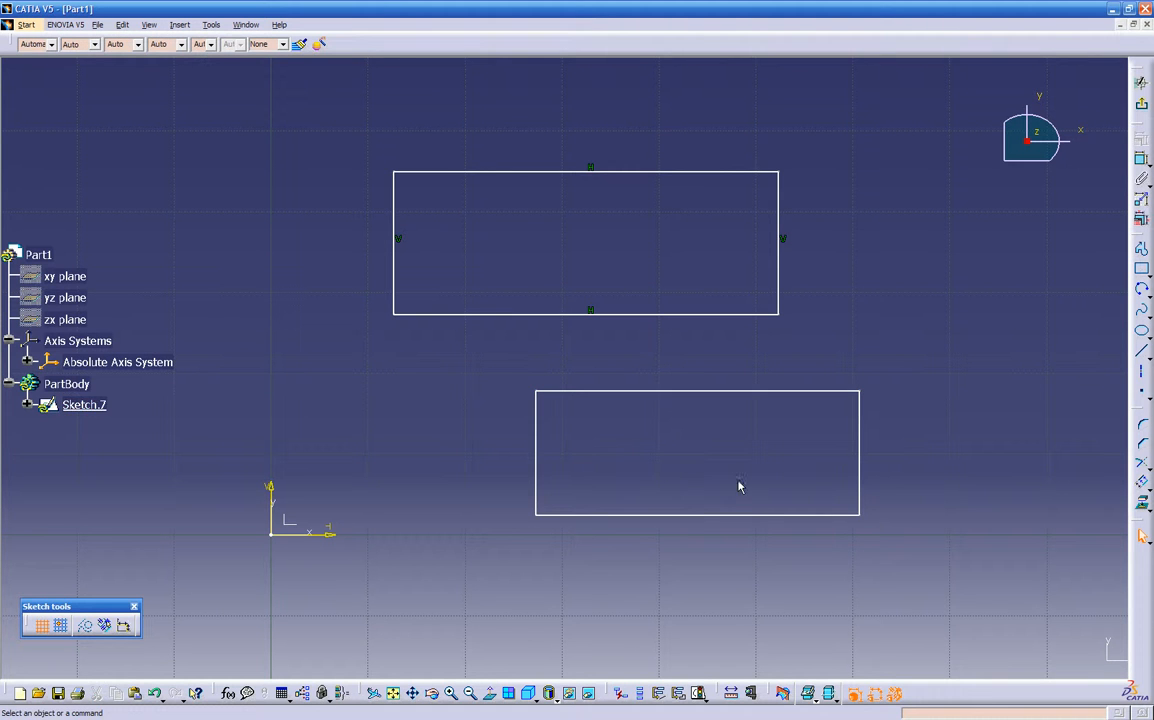
left_click_drag(862, 517, 854, 544)
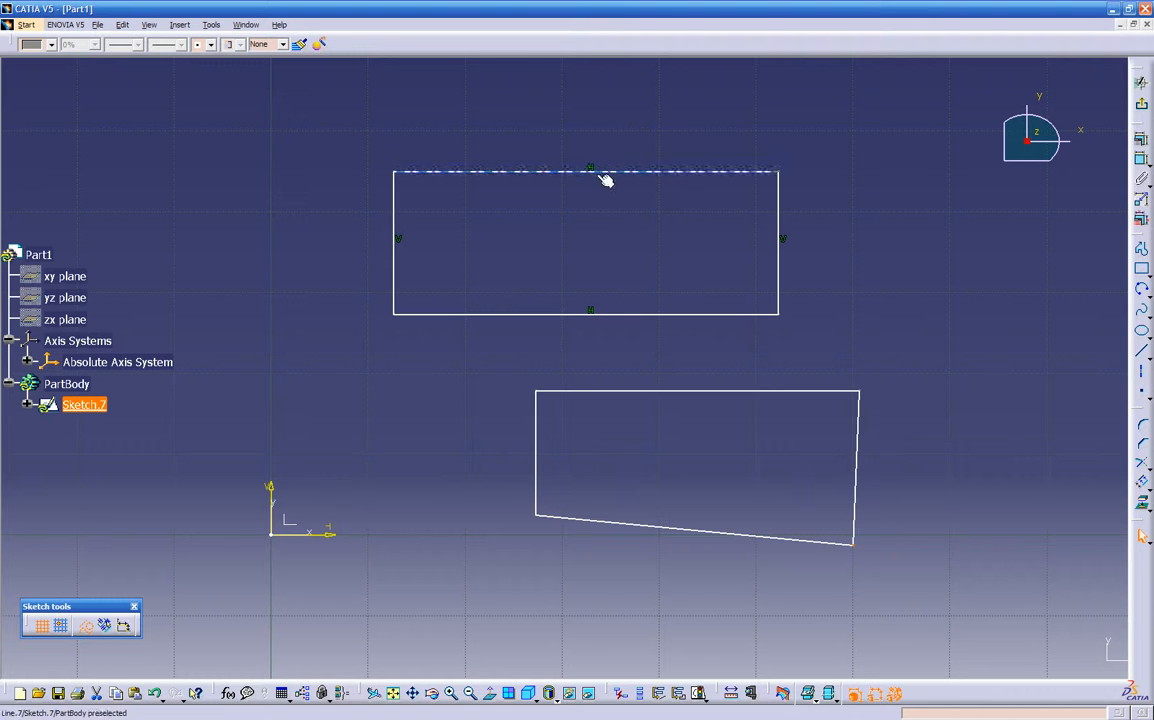
left_click_drag(800, 322, 722, 327)
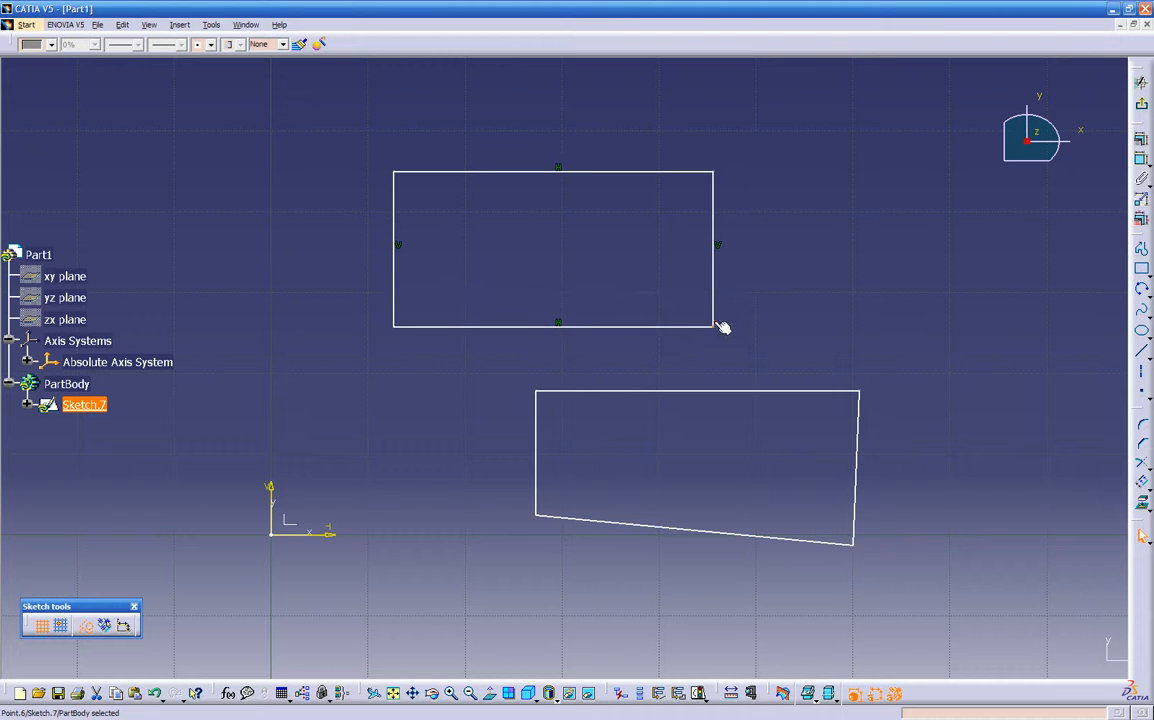
- Delete the vertical constraint on the upper rectangle's right side and pull its lower-right corner inward to slant that side
left_click(724, 253)
left_click(719, 249)
key("Delete")
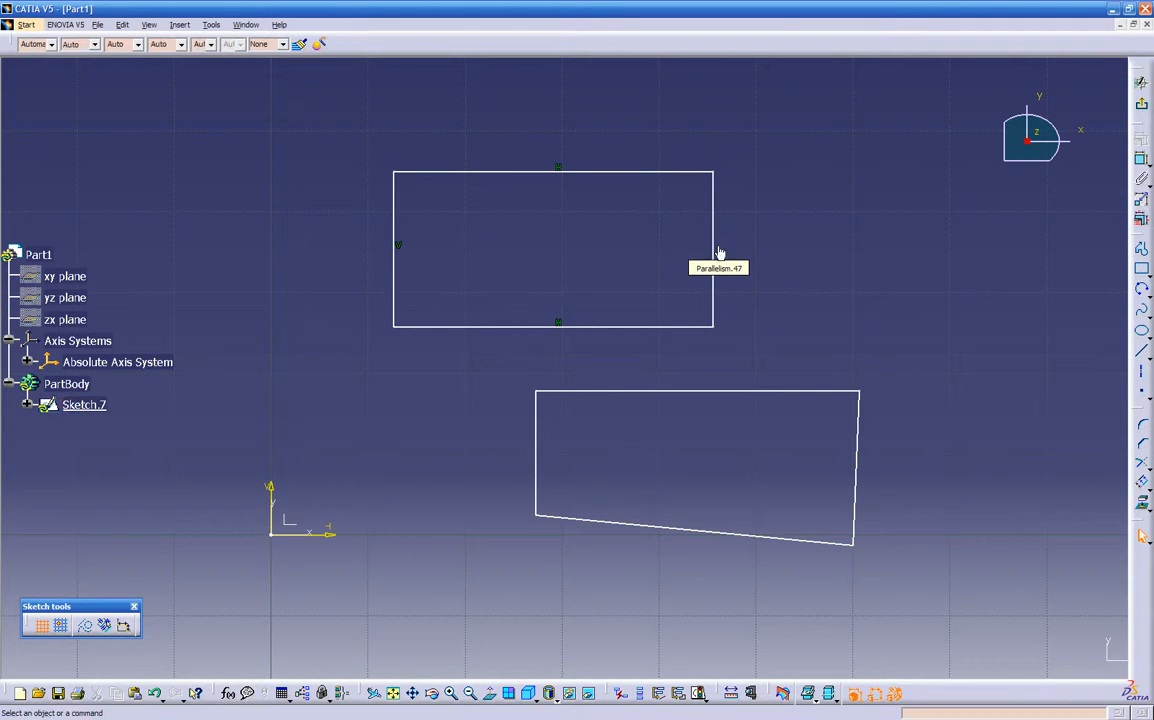
left_click_drag(717, 329, 688, 308)
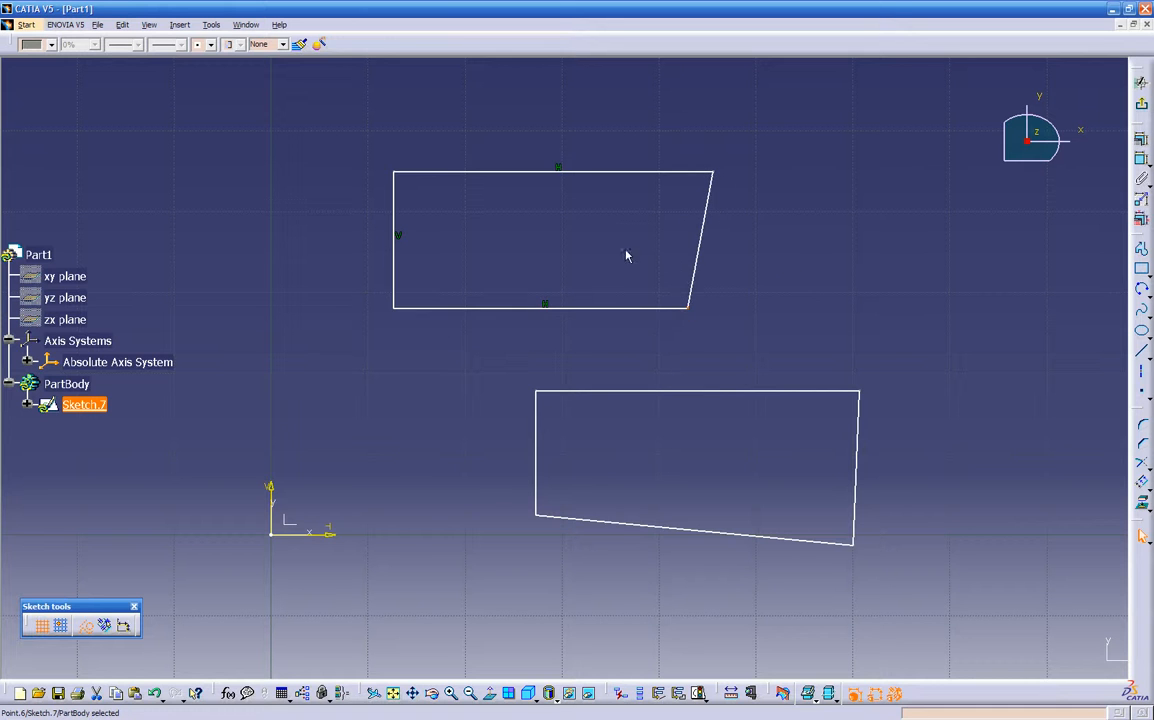
- Dimension the distance between the upper shape's top and bottom lines, placing the dimension to the left of the shape
left_click(603, 177)
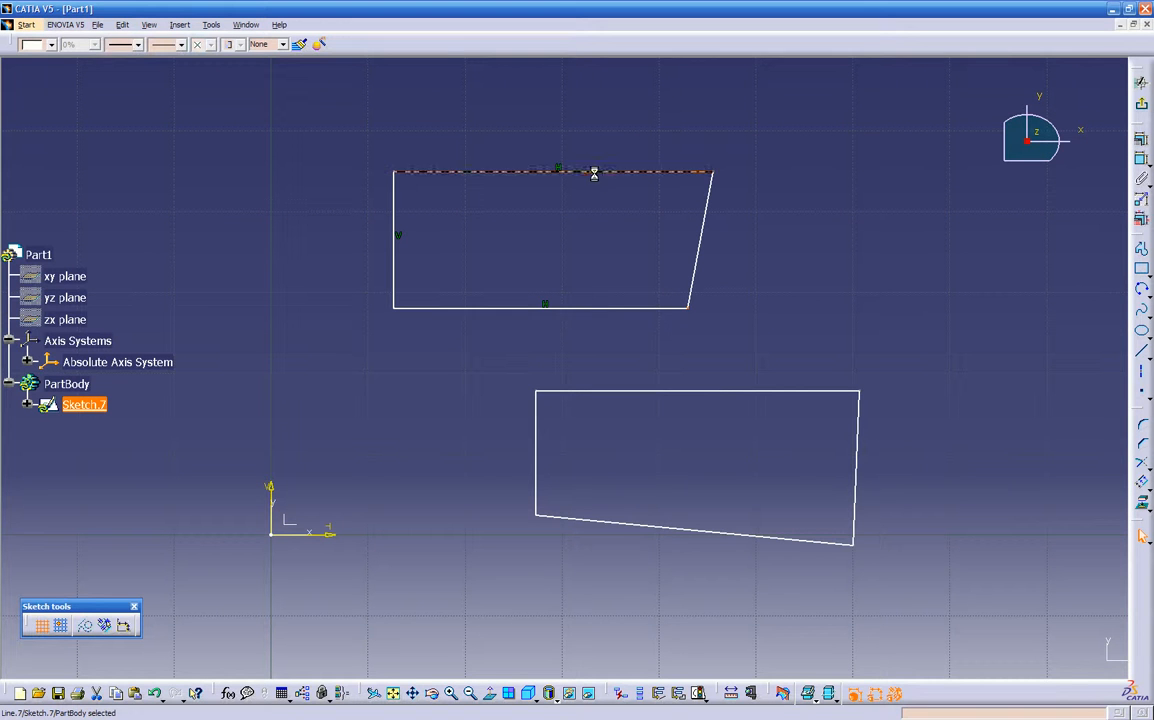
left_click(603, 307)
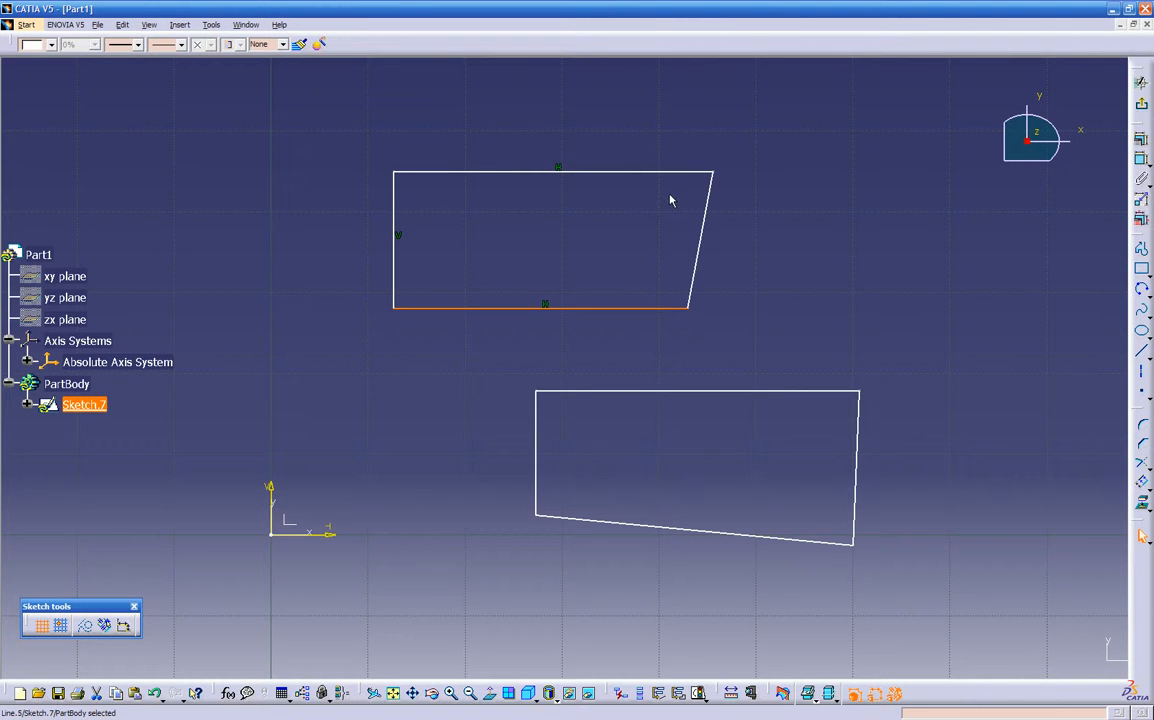
left_click(640, 172, "ctrl")
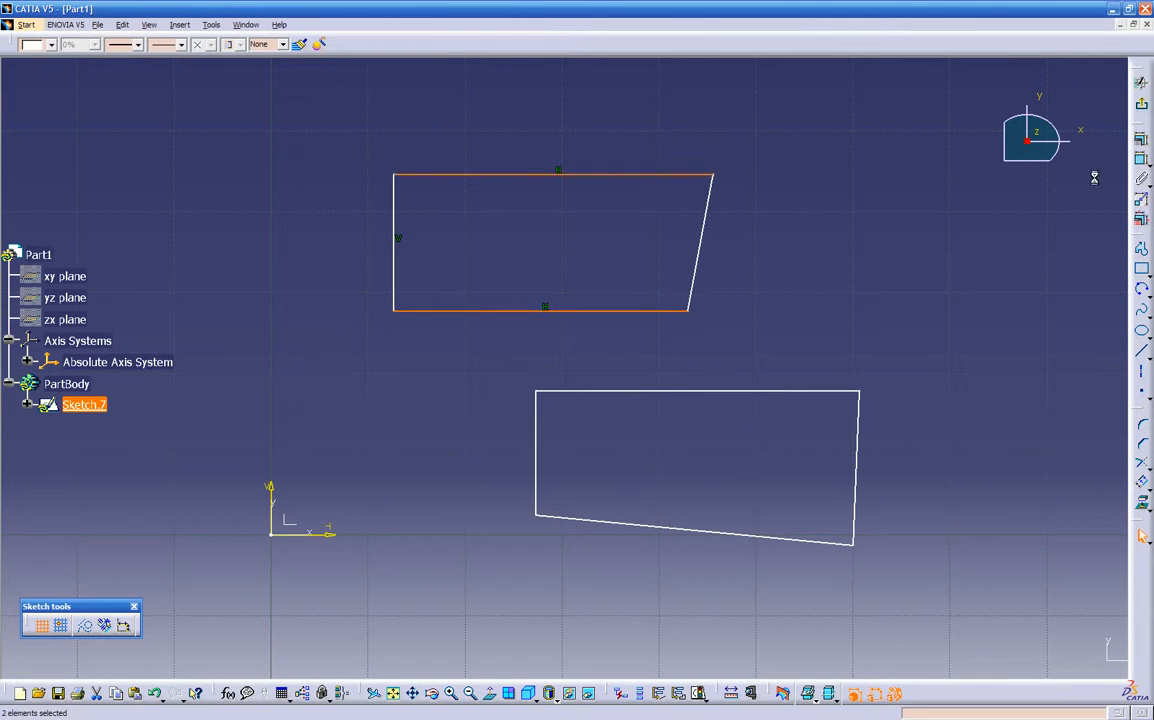
left_click(1139, 170)
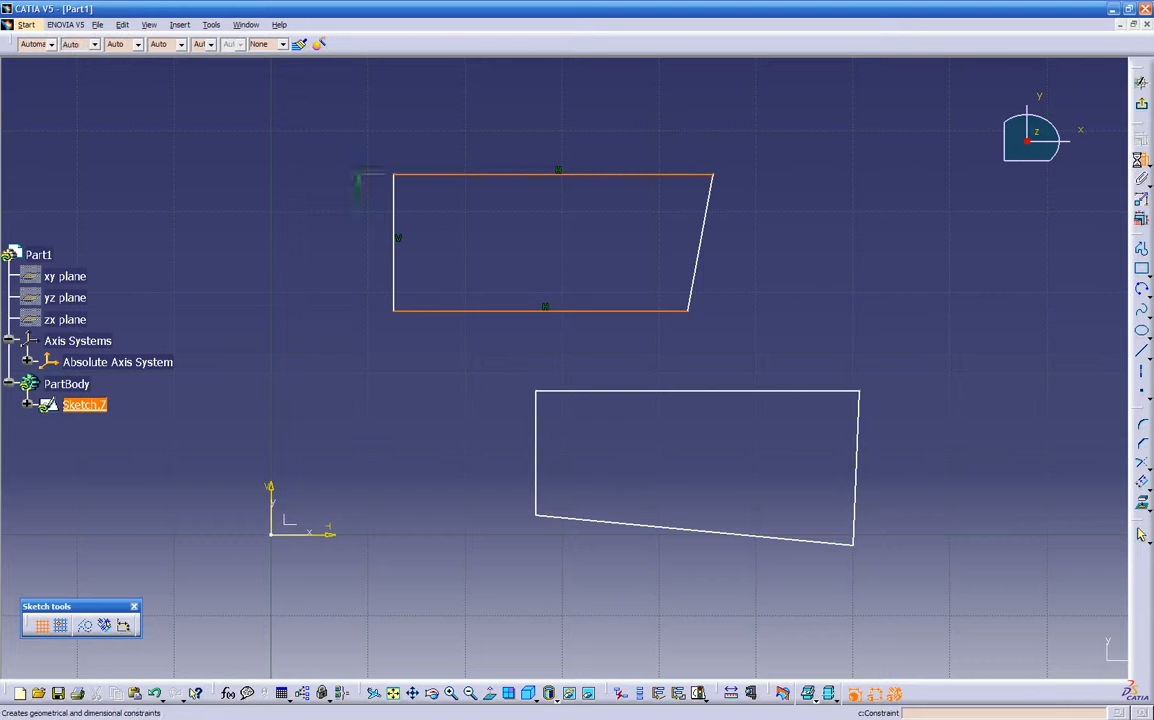
left_click(290, 144)
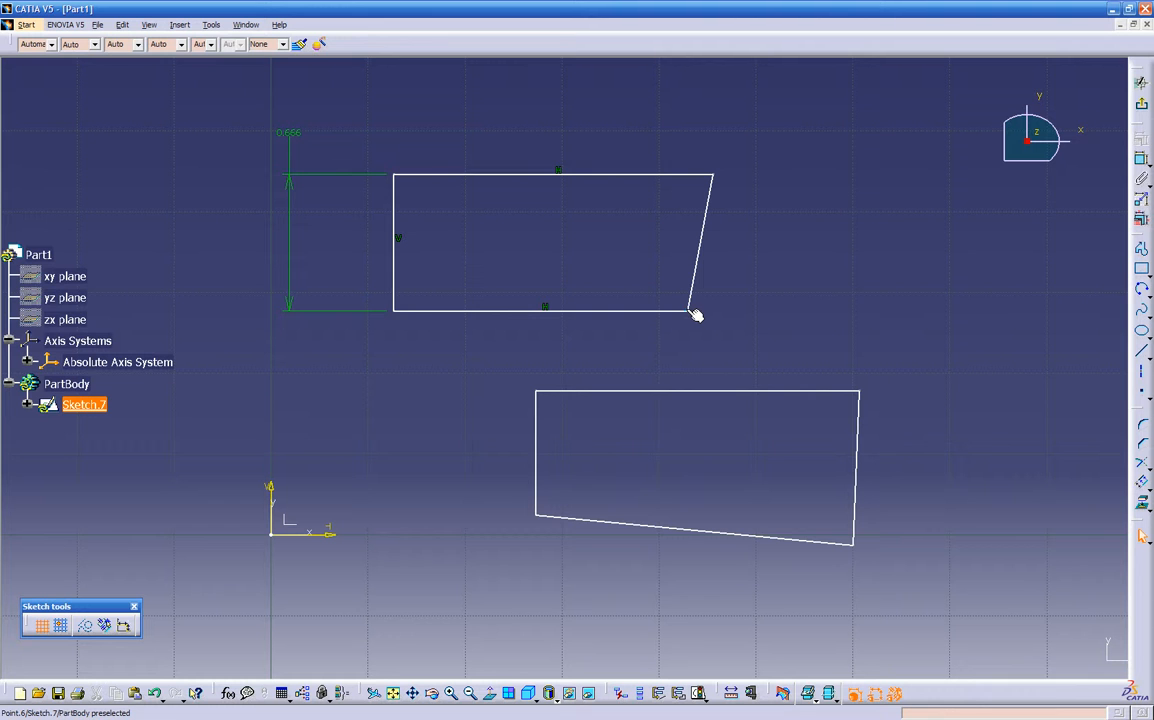
- Reshape the upper figure by pulling its lower-right corner and then its upper-right corner outward
mouse_move(695, 315)
left_mouse_down()
mouse_move(848, 307)
mouse_move(876, 263)
mouse_move(657, 324)
mouse_move(461, 304)
mouse_move(904, 309)
mouse_move(773, 332)
mouse_move(575, 316)
mouse_move(750, 314)
mouse_move(708, 332)
mouse_move(577, 322)
mouse_move(738, 325)
left_mouse_up()
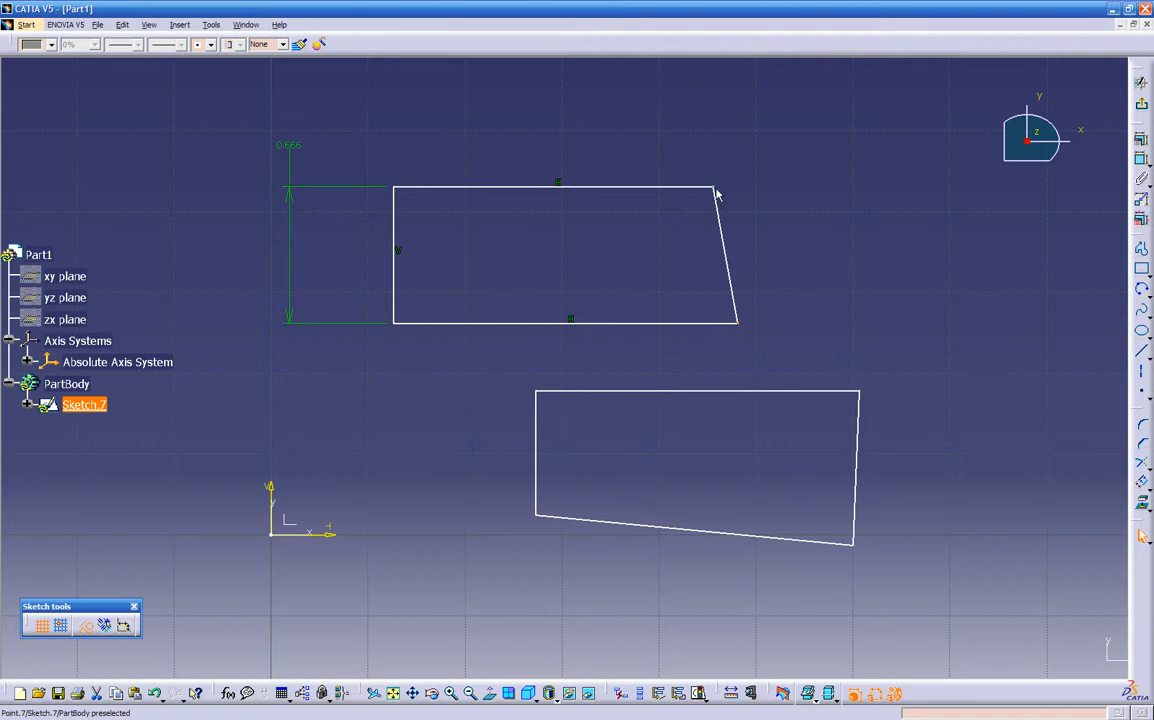
mouse_move(720, 190)
left_mouse_down()
mouse_move(891, 193)
mouse_move(695, 188)
mouse_move(863, 193)
mouse_move(703, 198)
mouse_move(821, 196)
left_mouse_up()
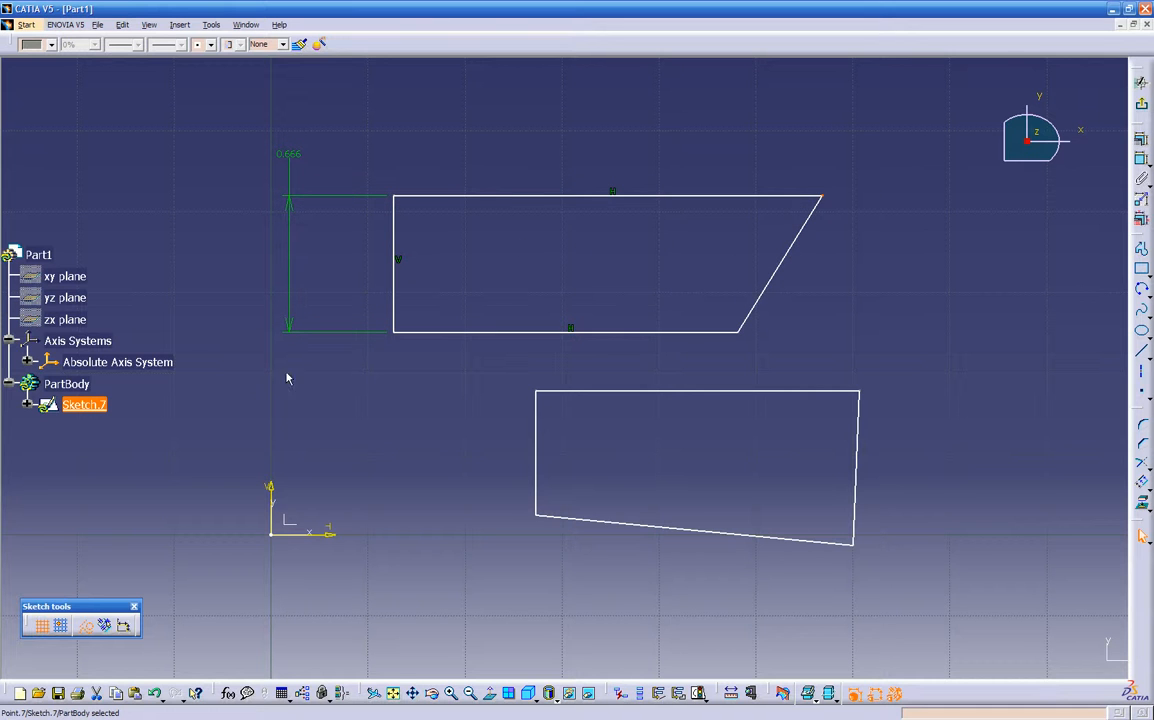
- Turn on dimensional and geometrical constraint creation, and switch the selected upper-right corner point from construction to standard element
left_click(125, 627)
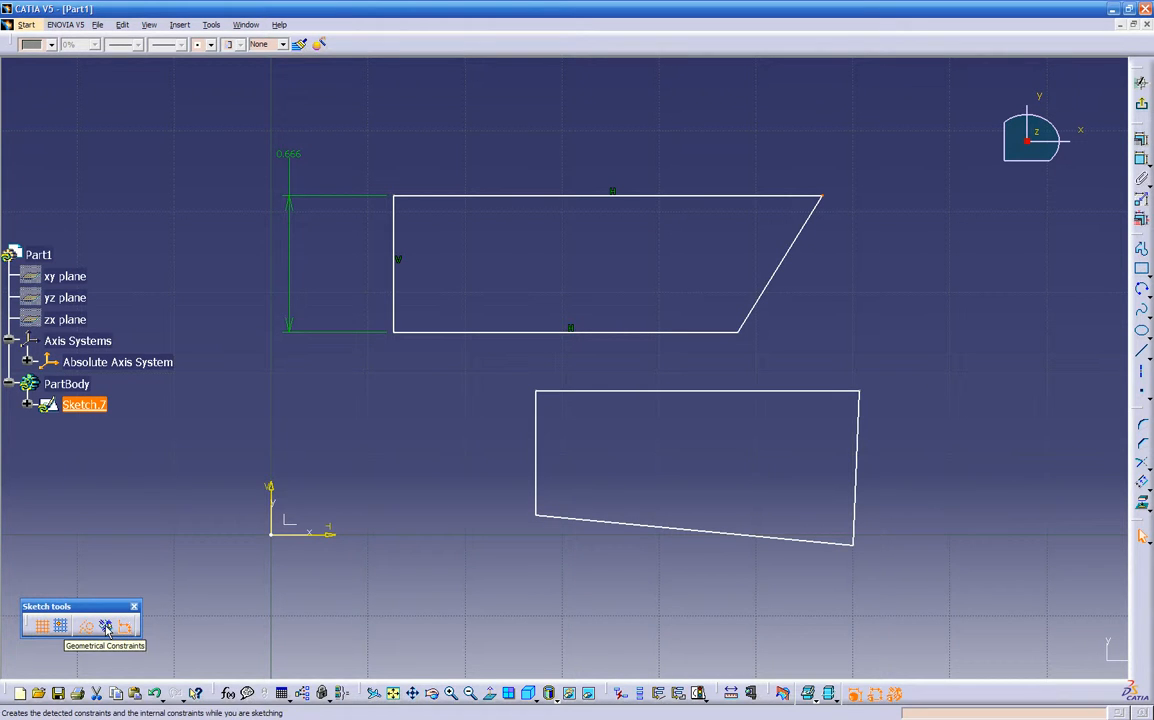
left_click(106, 627)
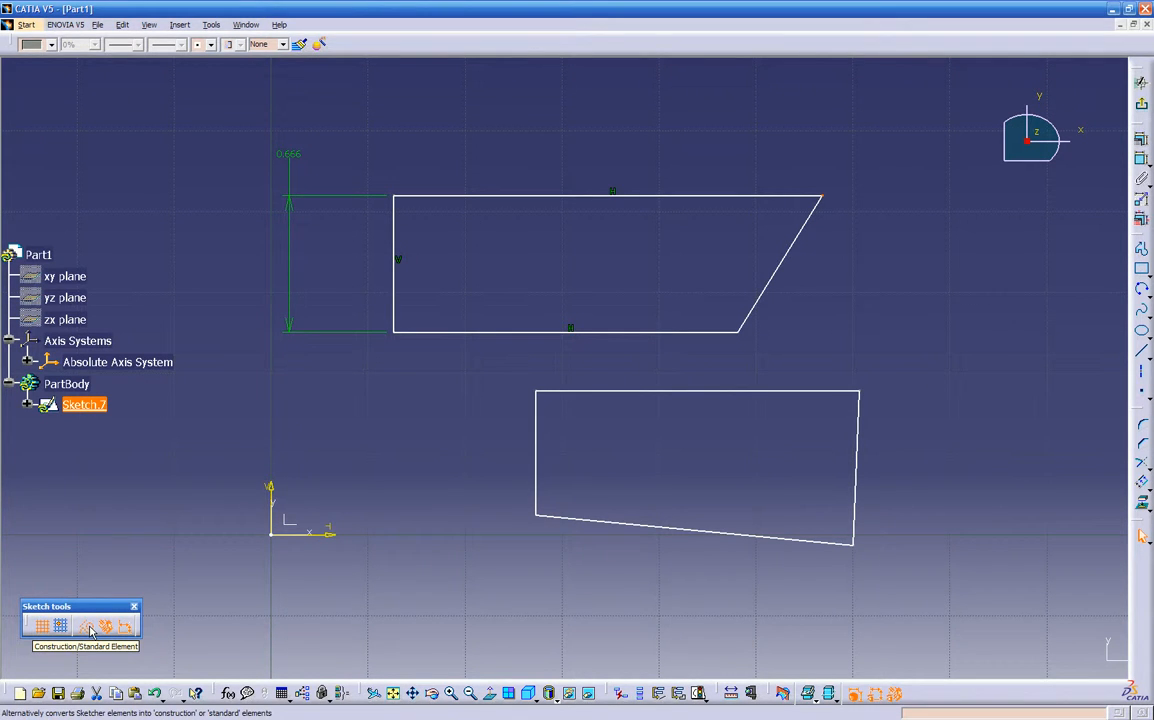
left_click(89, 628)
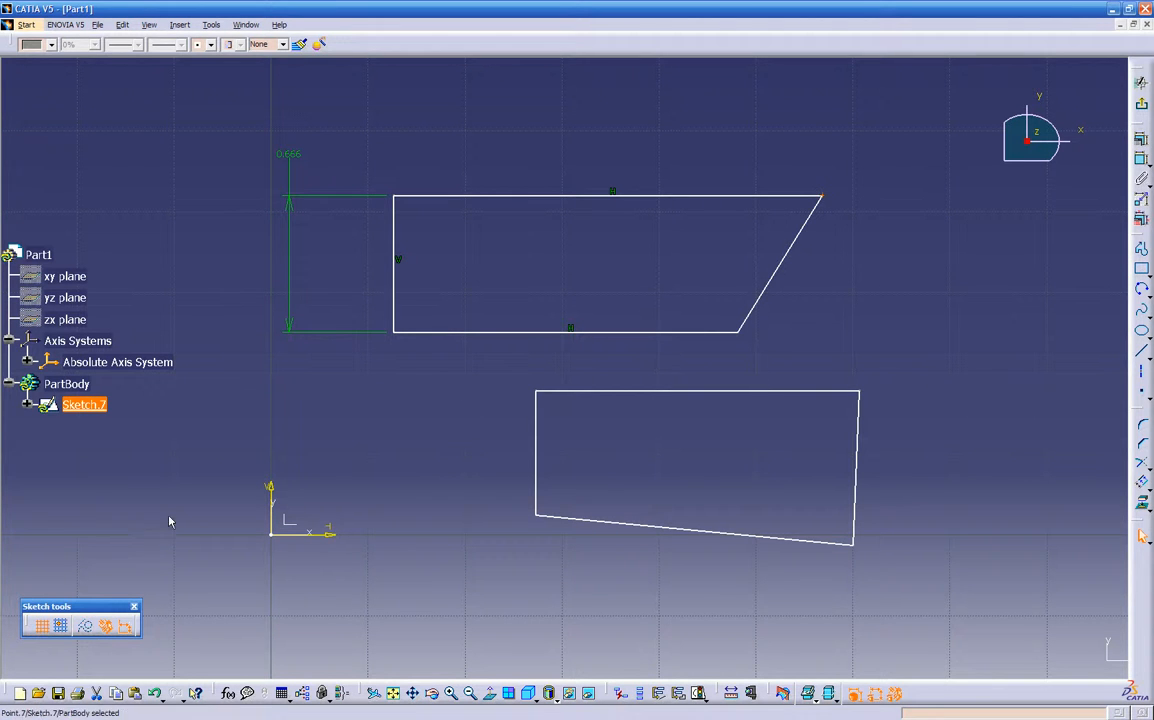
- Convert the upper shape's bottom and left lines to construction elements, check the sketch in the 3D view and reopen it
left_click(460, 332)
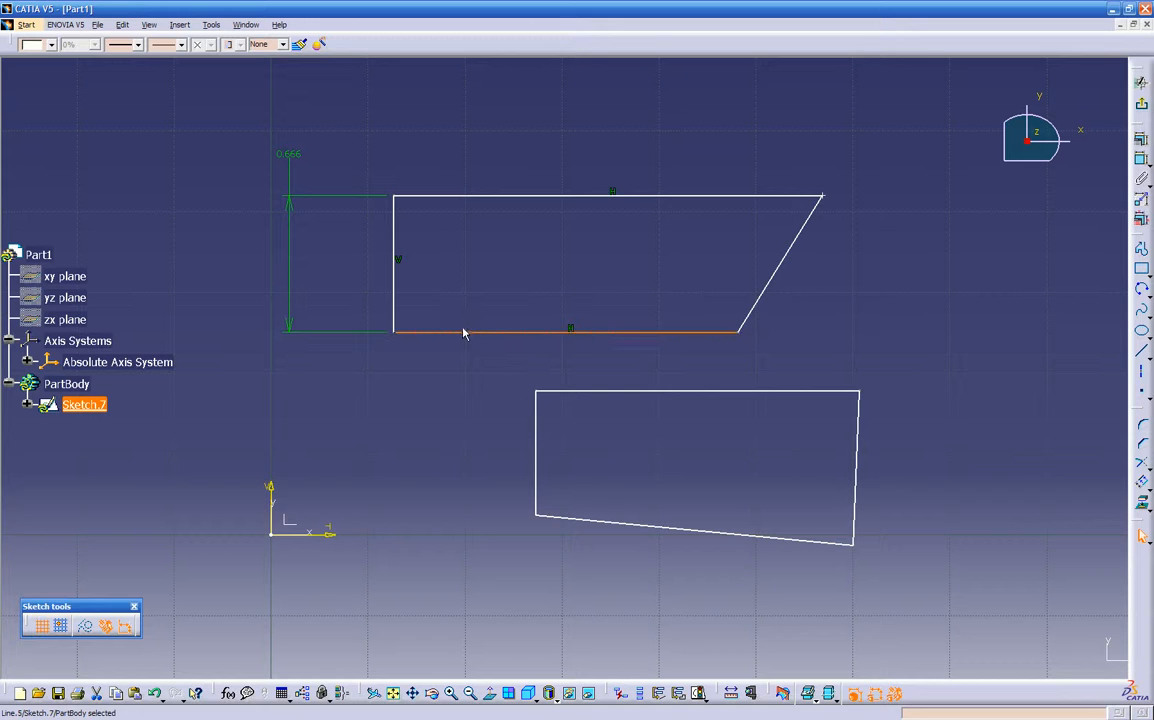
left_click(396, 300, "ctrl")
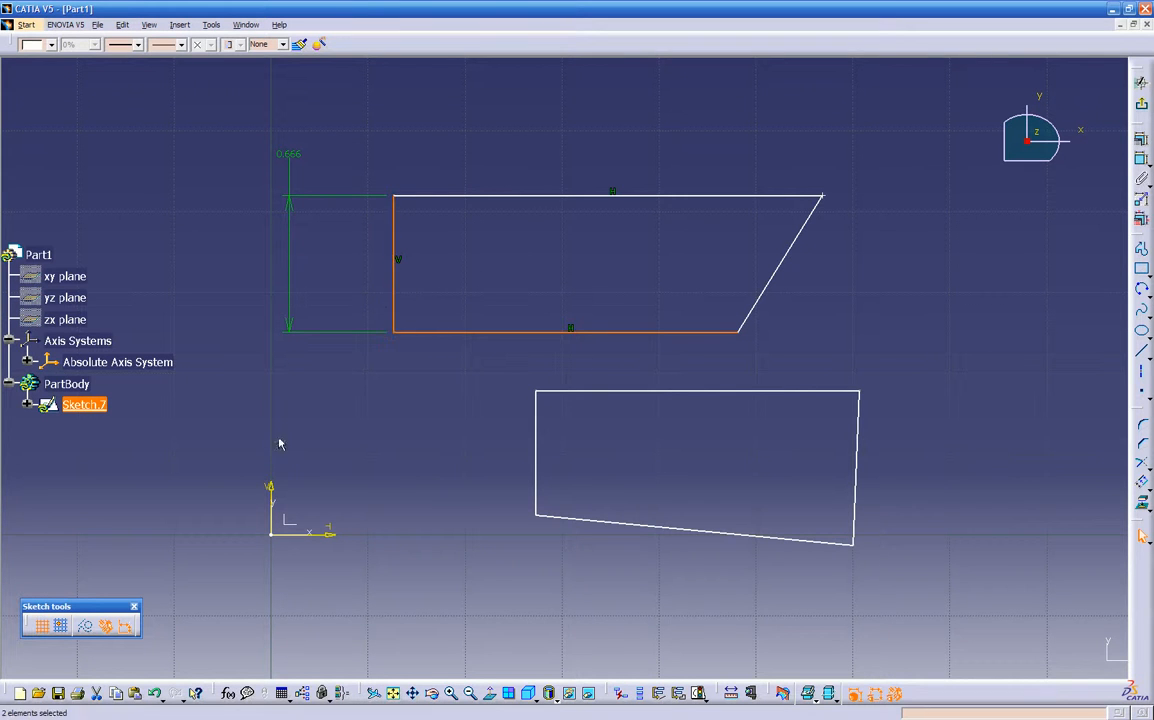
left_click(87, 628)
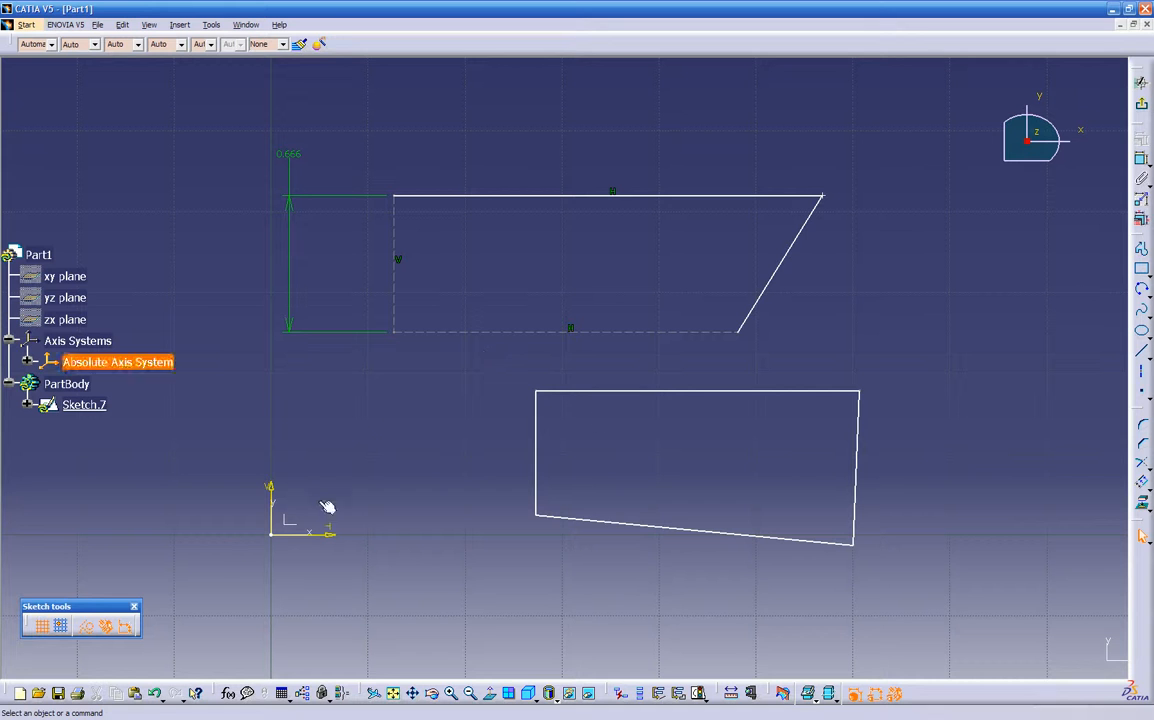
left_click(1141, 198)
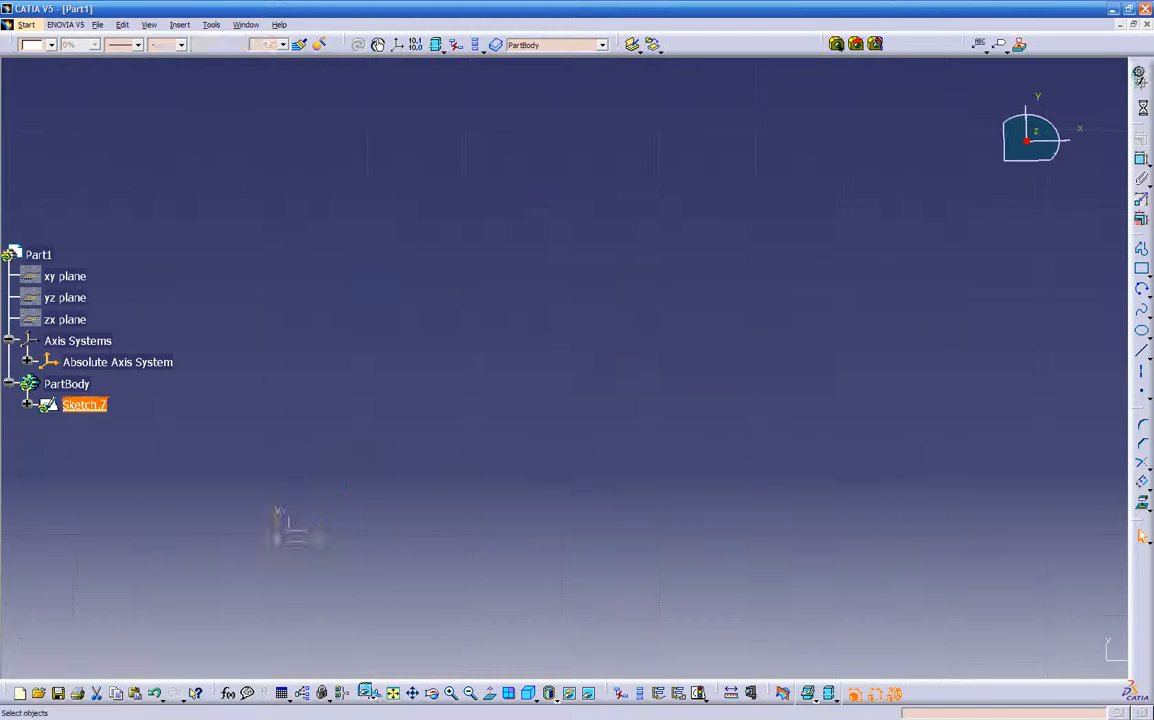
left_click(428, 394)
left_click(522, 216)
double_click(522, 216)
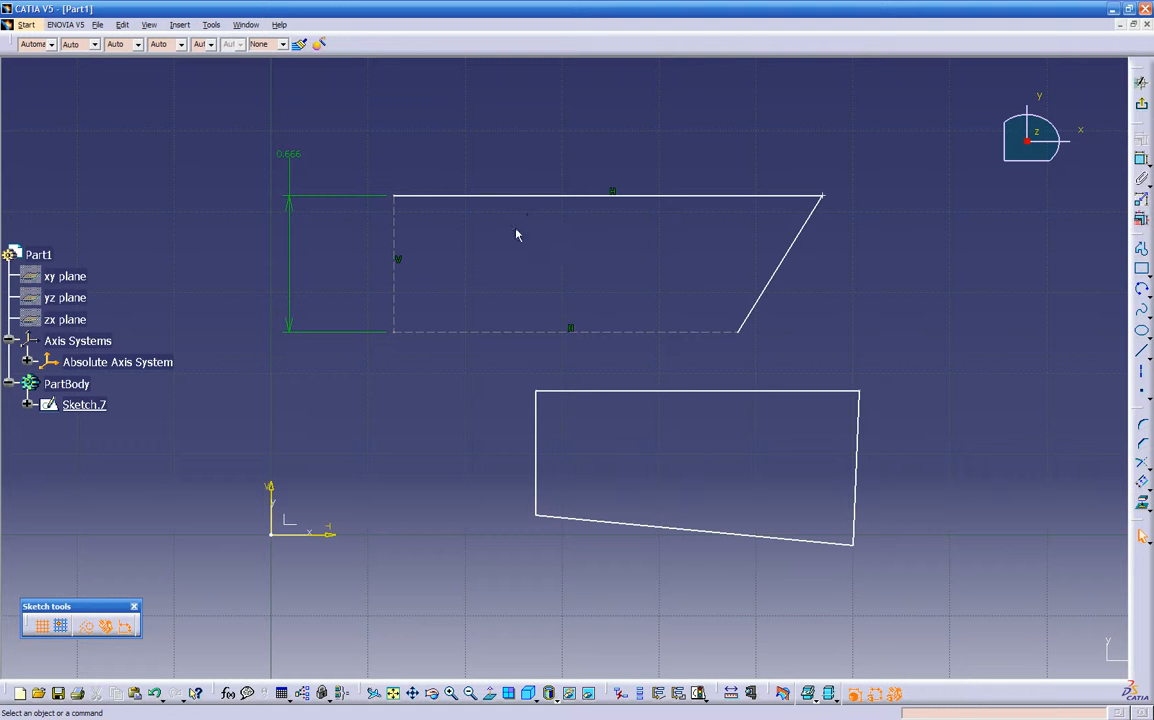
- Convert the upper shape's left and bottom lines back to standard elements, inspect the sketch in the 3D view and reopen it
left_click(397, 238)
left_click(431, 332, "ctrl")
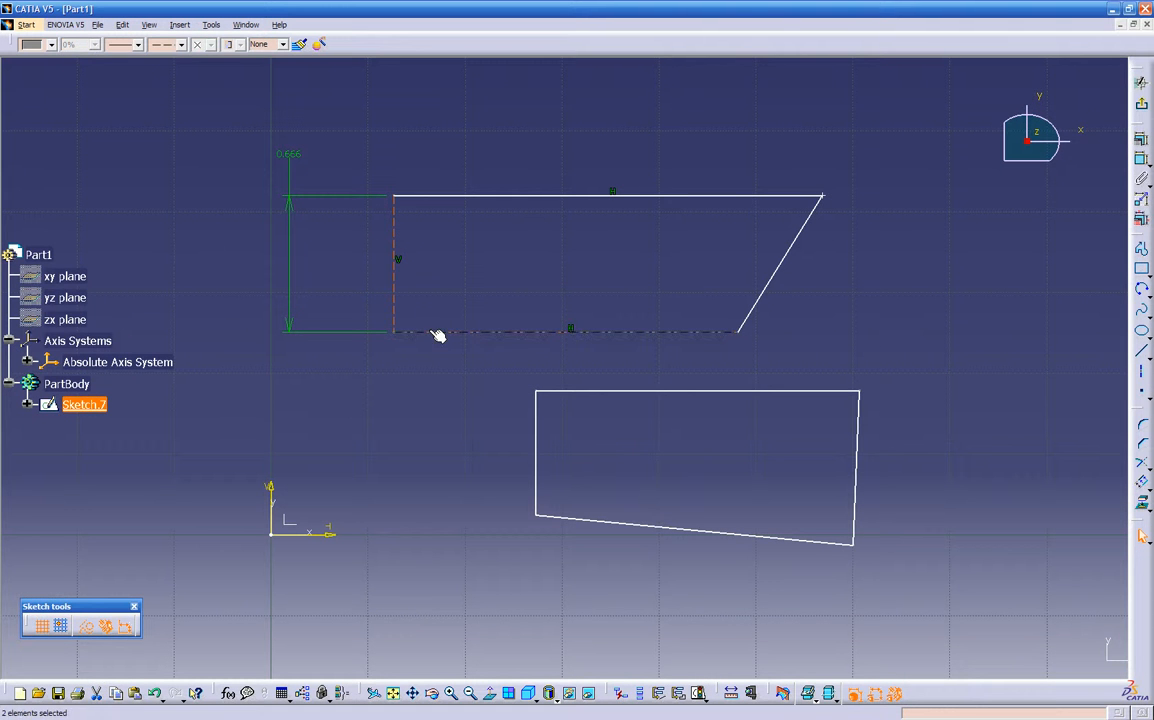
left_click(85, 626)
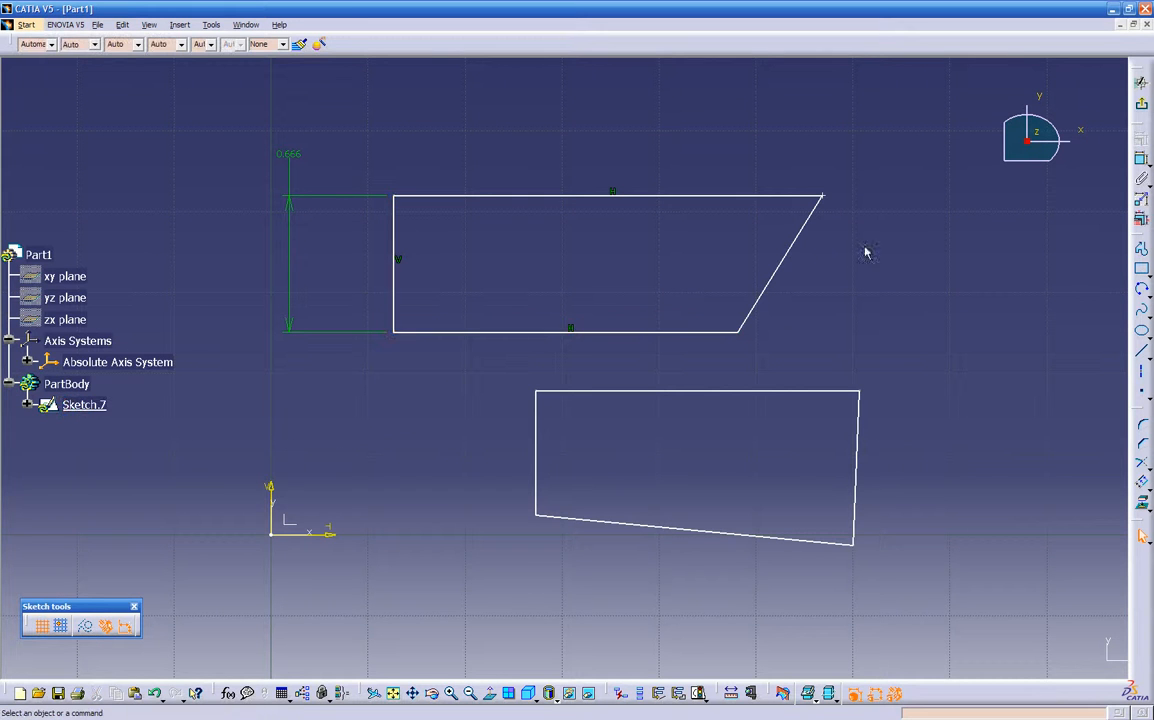
left_click(1139, 104)
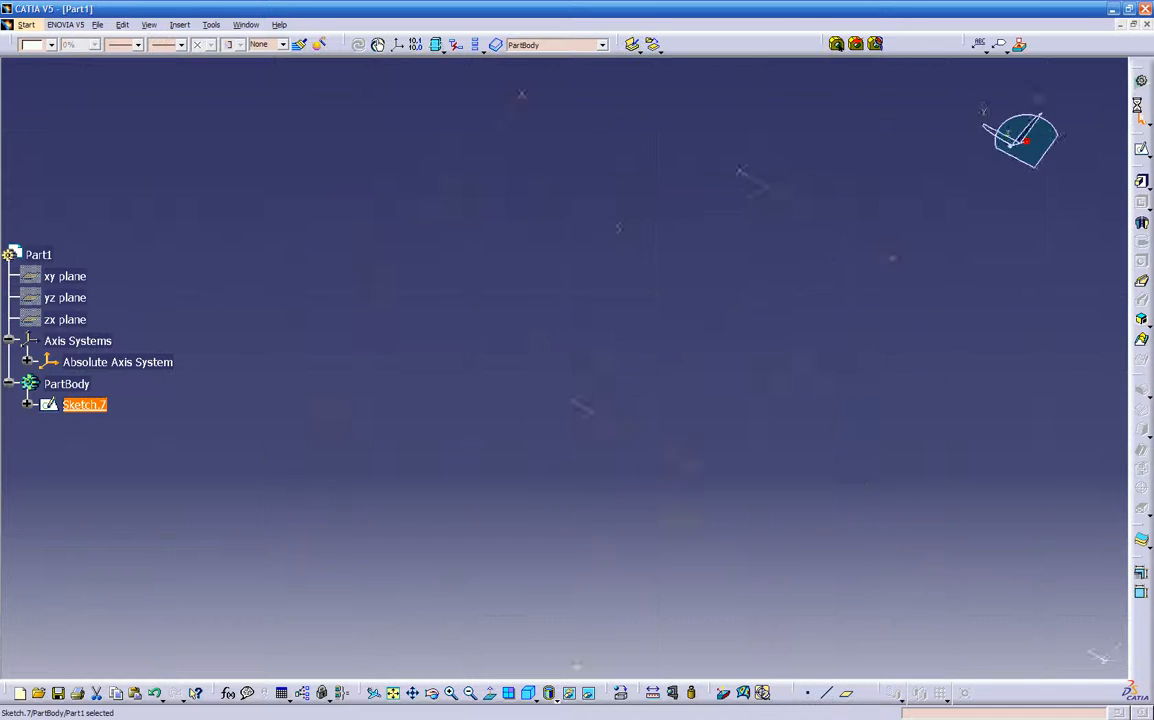
left_click(719, 456)
mouse_move(546, 581)
middle_mouse_down()
mouse_move(531, 562)
mouse_move(498, 407)
mouse_move(647, 433)
mouse_move(719, 497)
mouse_move(567, 330)
middle_mouse_up()
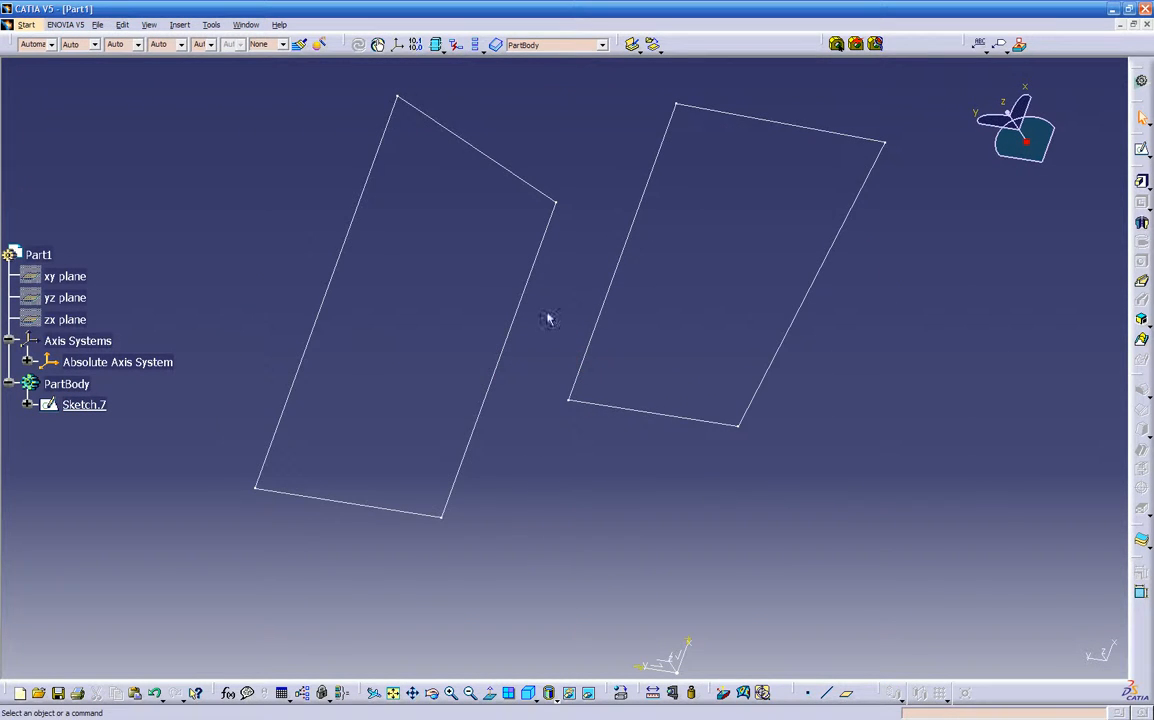
double_click(531, 284)
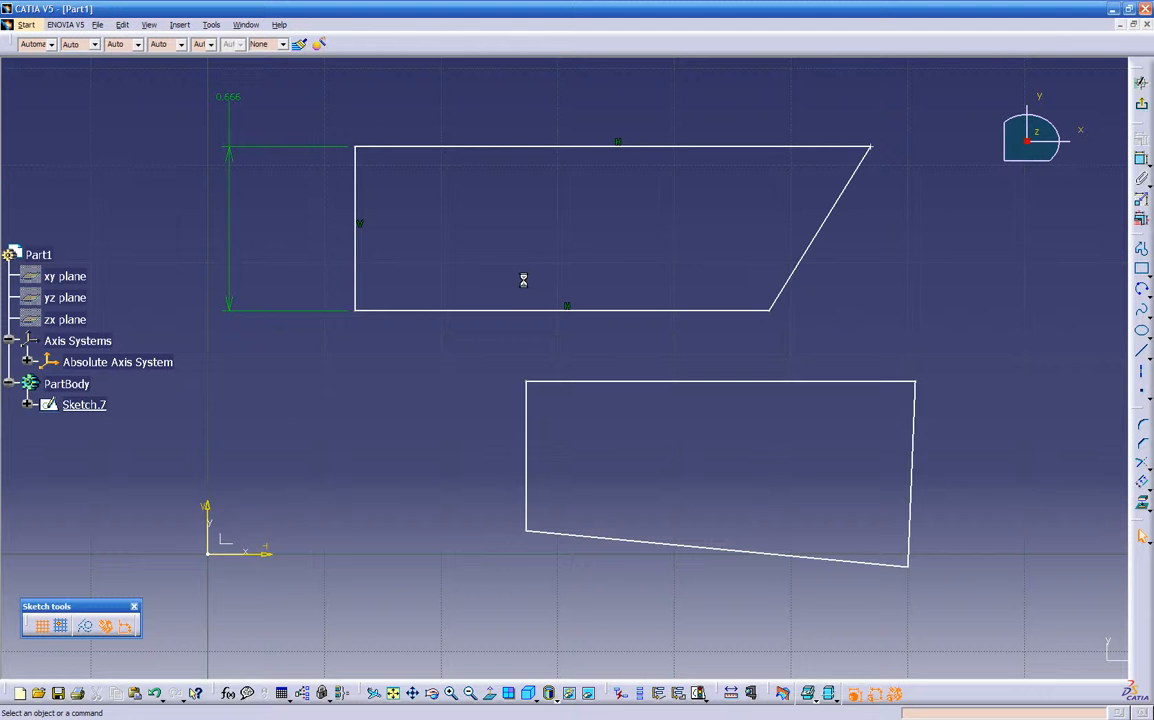
- Draw a slanted line to the left of the upper shape and convert it to a construction line
middle_click_drag(433, 448, 504, 479)
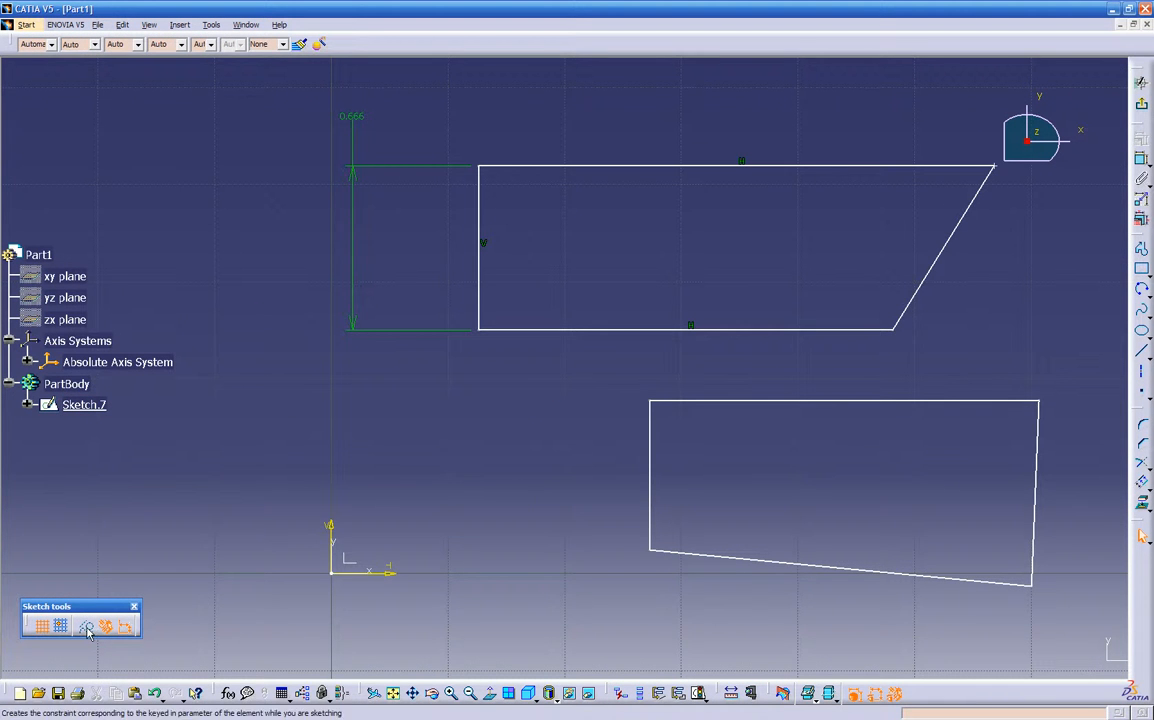
mouse_move(283, 446)
middle_mouse_down()
mouse_move(384, 477)
mouse_move(393, 457)
mouse_move(345, 456)
mouse_move(332, 487)
middle_mouse_up()
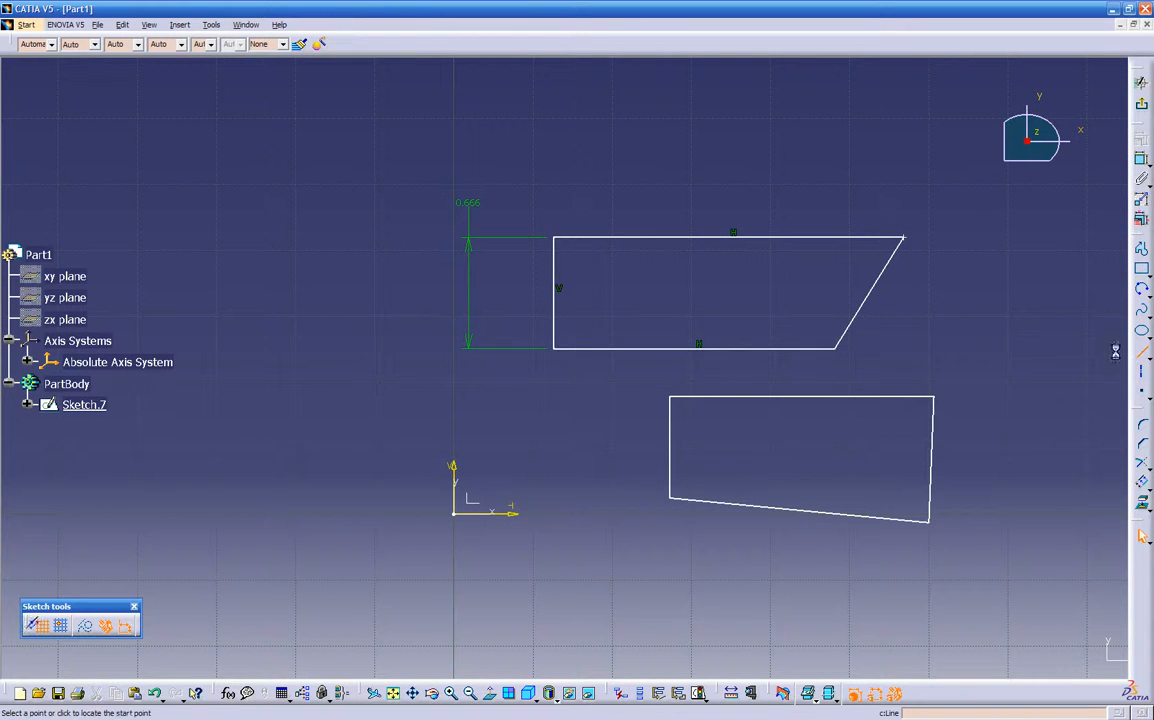
left_click(1142, 355)
left_click(391, 175)
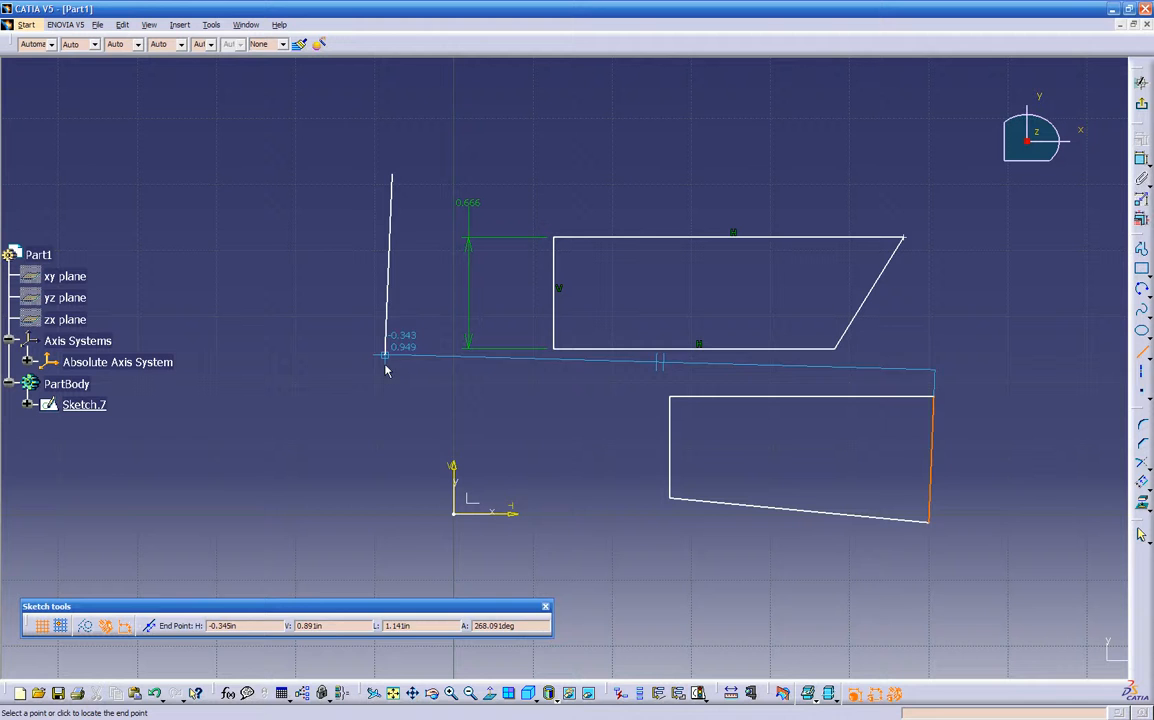
left_click(329, 428)
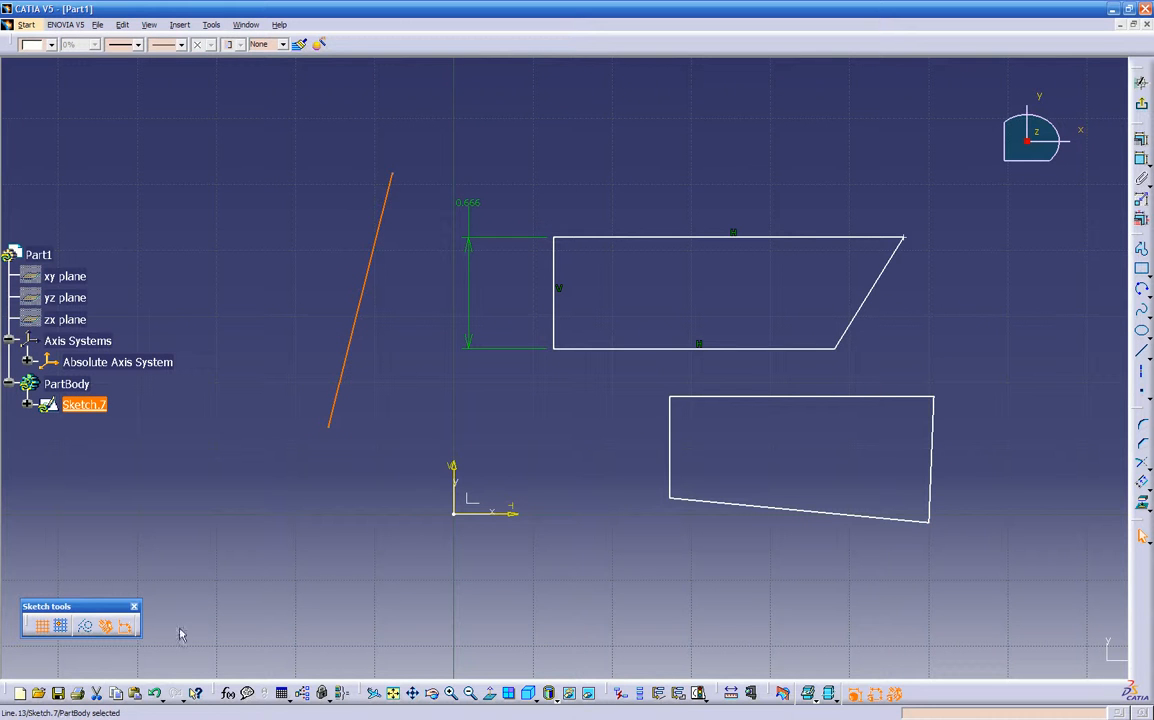
left_click(83, 626)
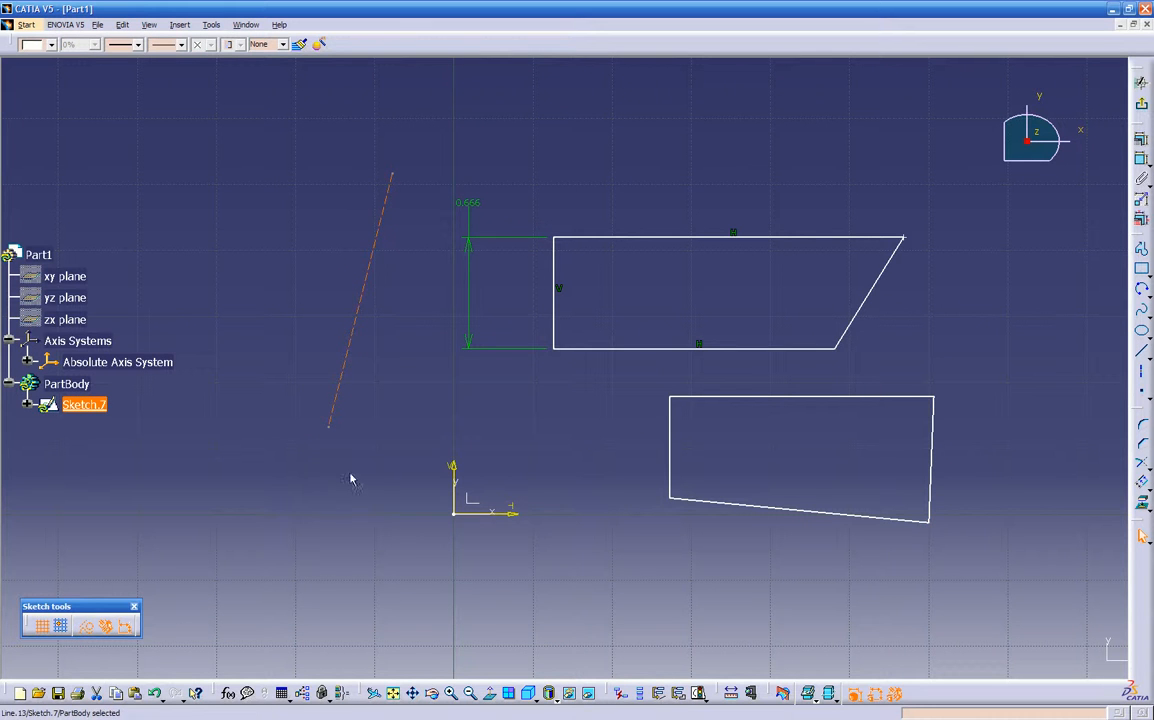
- Mirror the entire upper shape about the slanted construction line
left_click(513, 211)
mouse_move(519, 168)
left_mouse_down()
mouse_move(559, 239)
mouse_move(952, 369)
left_mouse_up()
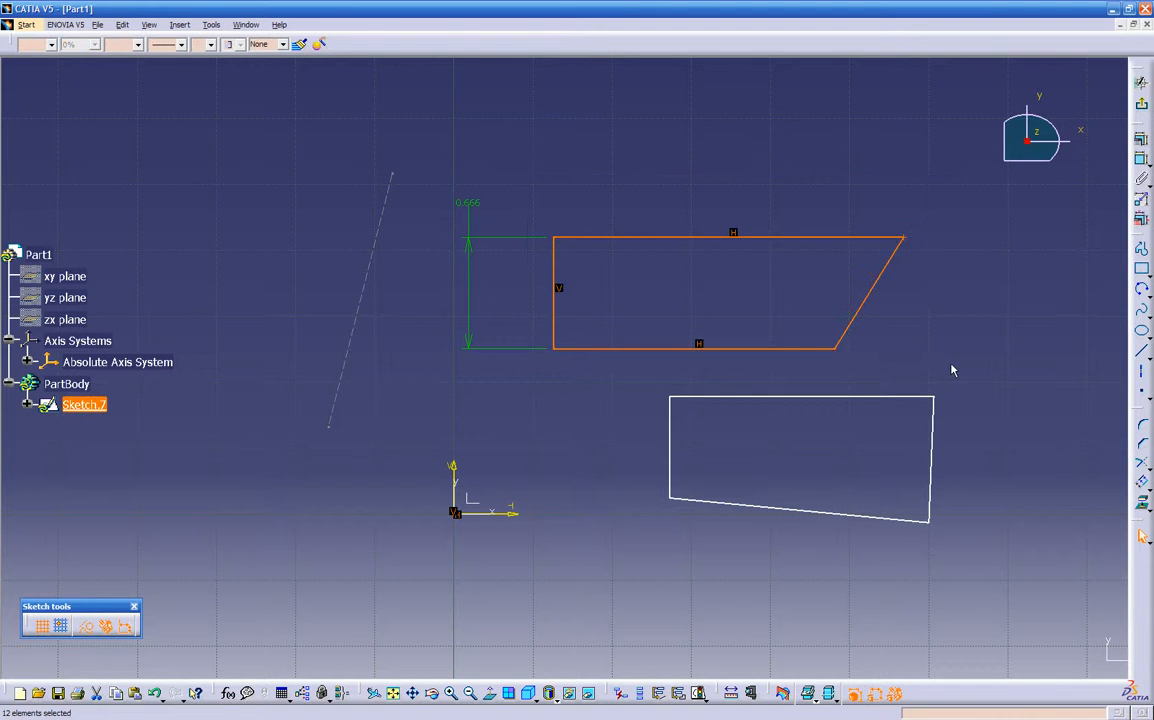
left_click(1146, 487)
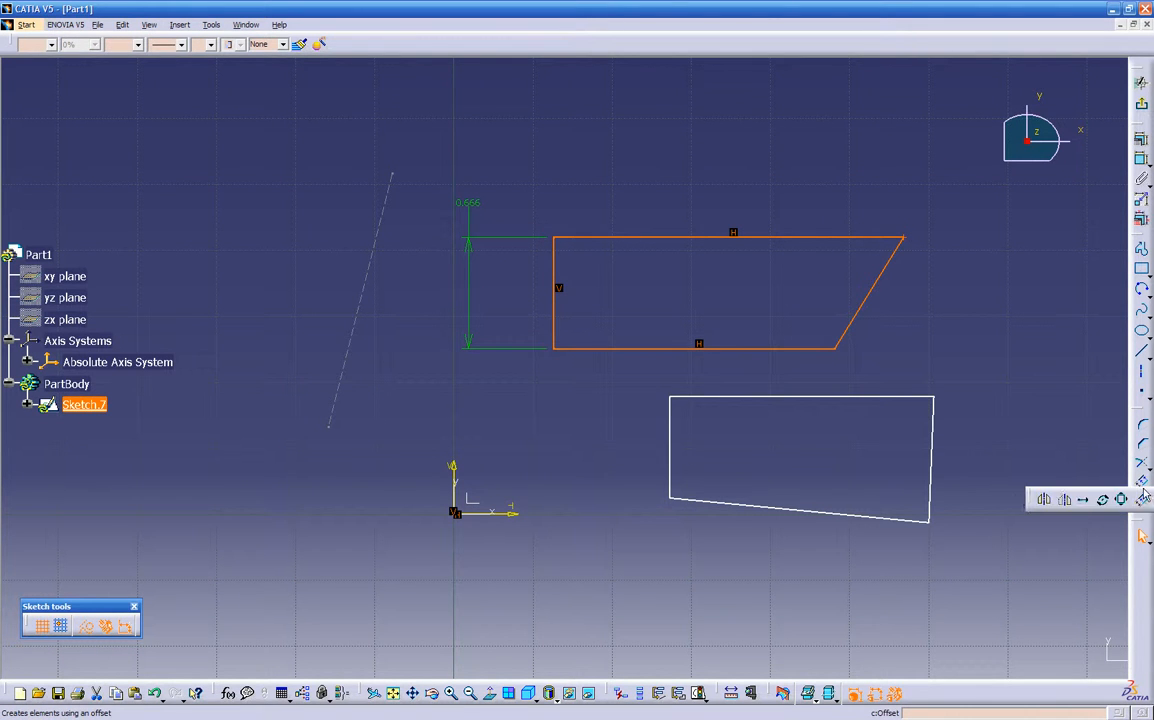
left_click(1045, 501)
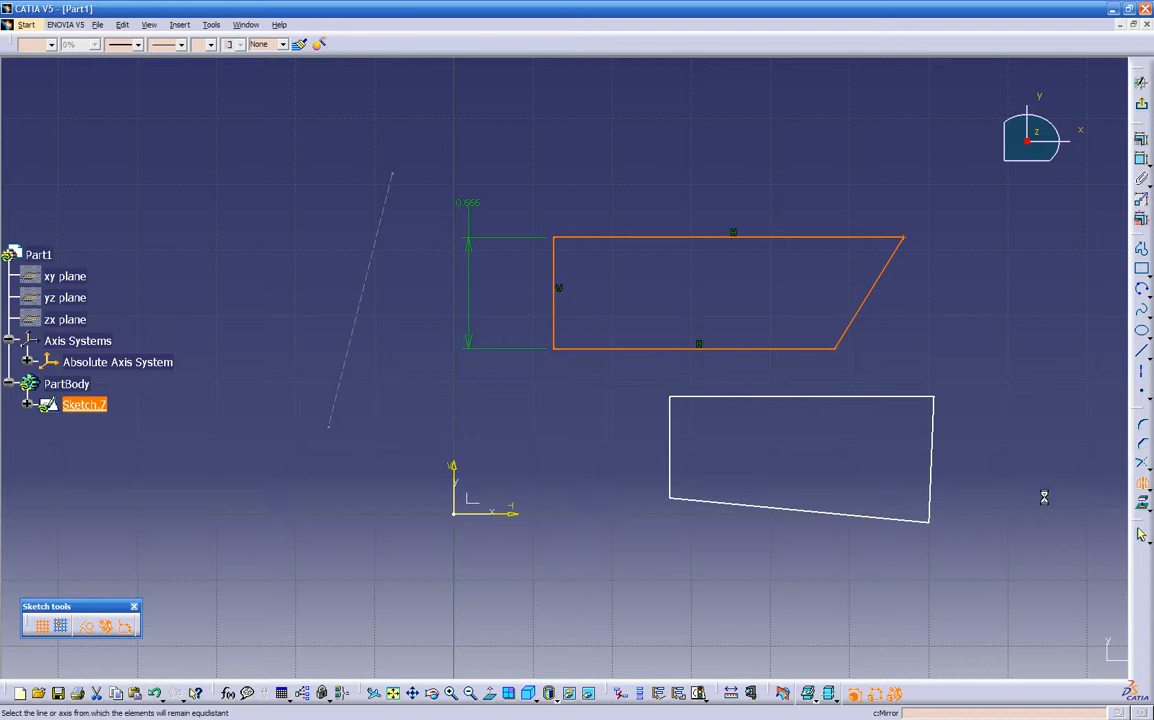
left_click(369, 270)
mouse_move(407, 318)
middle_mouse_down()
mouse_move(490, 412)
mouse_move(484, 374)
middle_mouse_up()
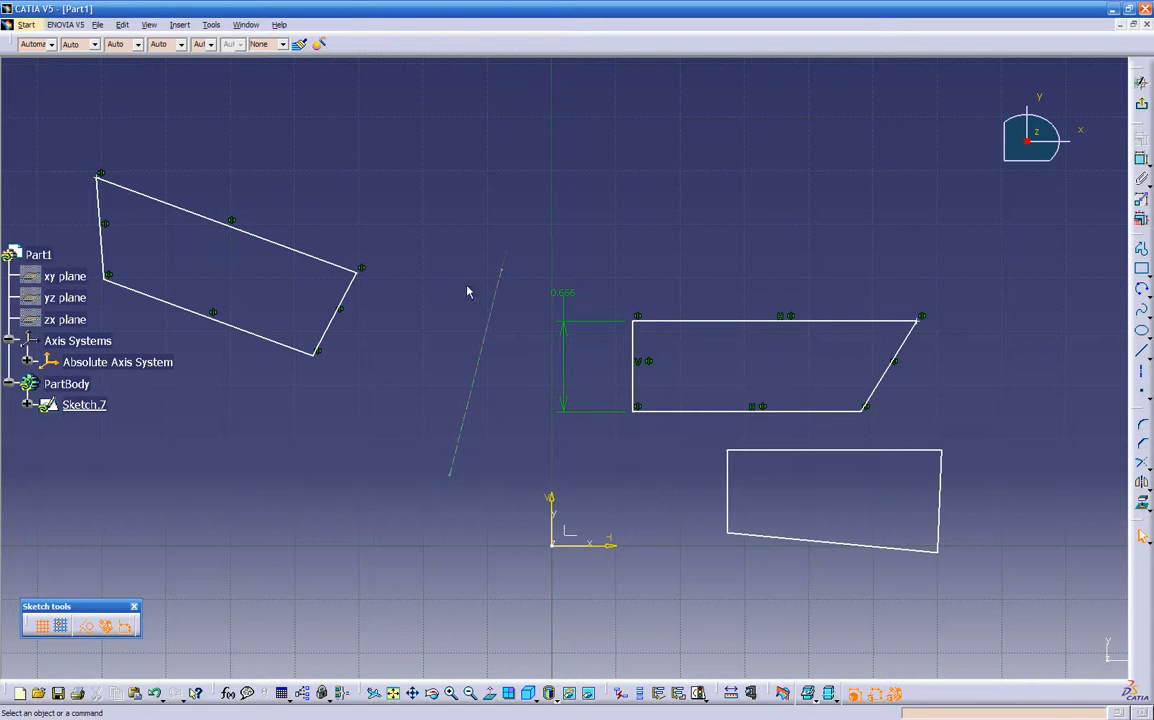
middle_click_drag(329, 463, 342, 413)
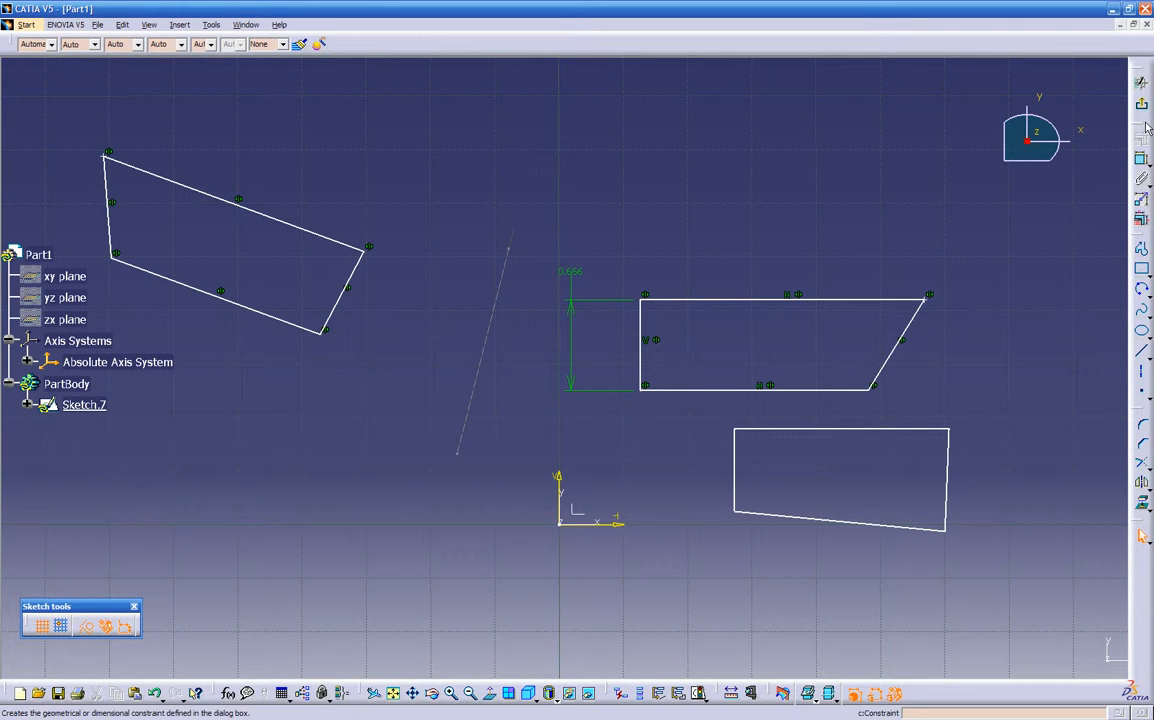
- Check the mirrored sketch in the 3D view, reopen it and convert the mirror line to a standard element
left_click(1141, 83)
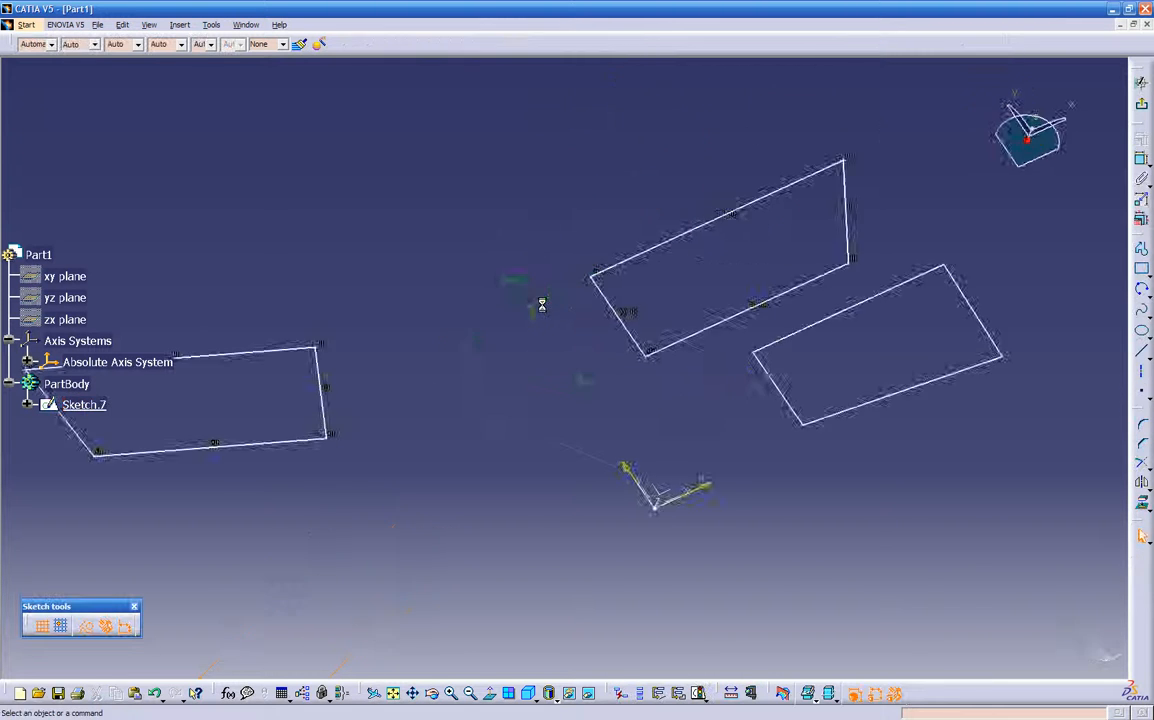
double_click(491, 316)
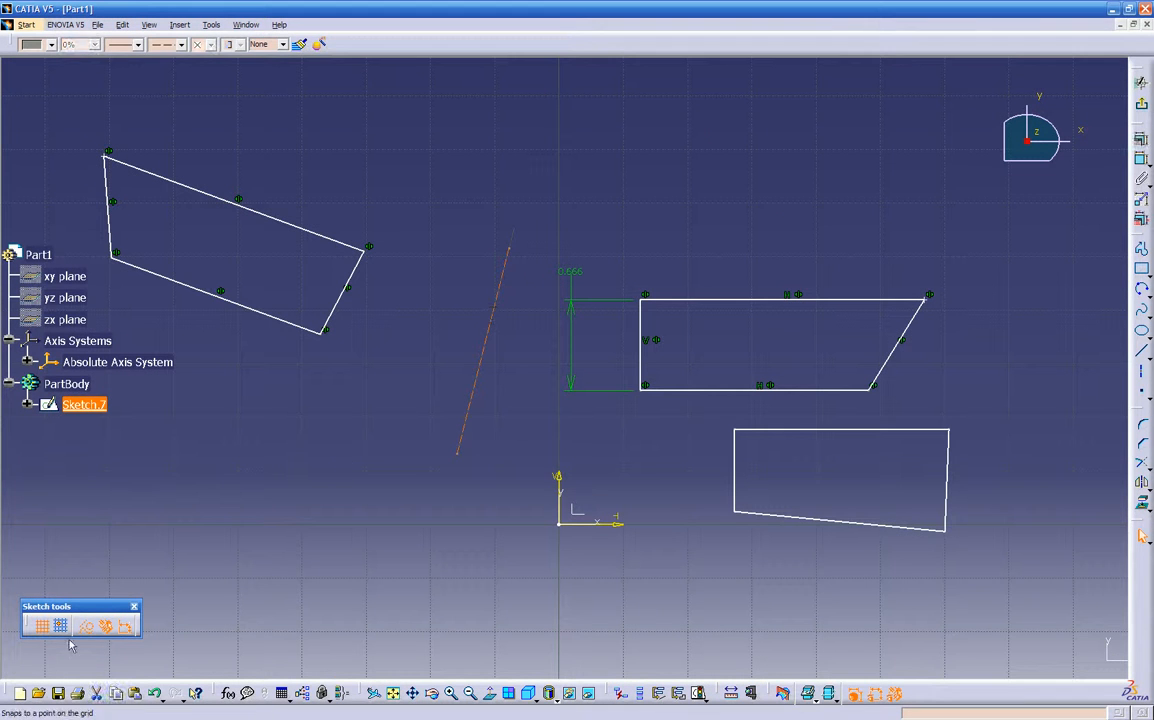
left_click(417, 514)
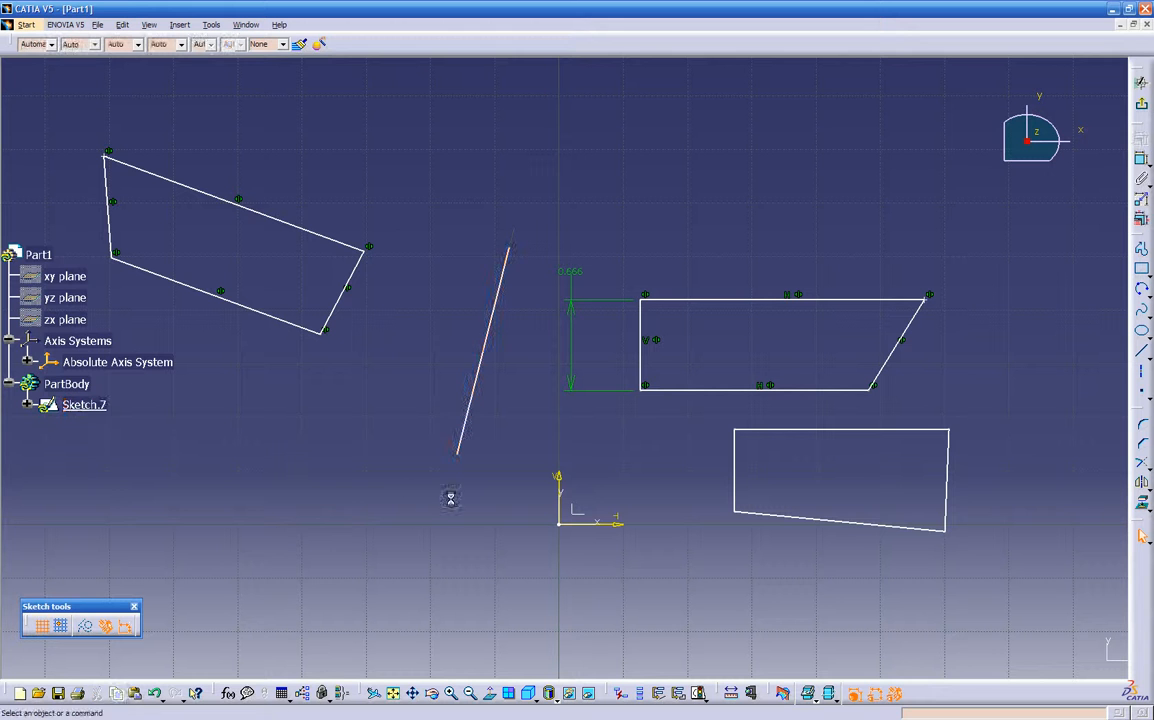
- Exit the sketch and try to pad it with the mirror line as a standard element, declining to use the sketch
left_click(1142, 104)
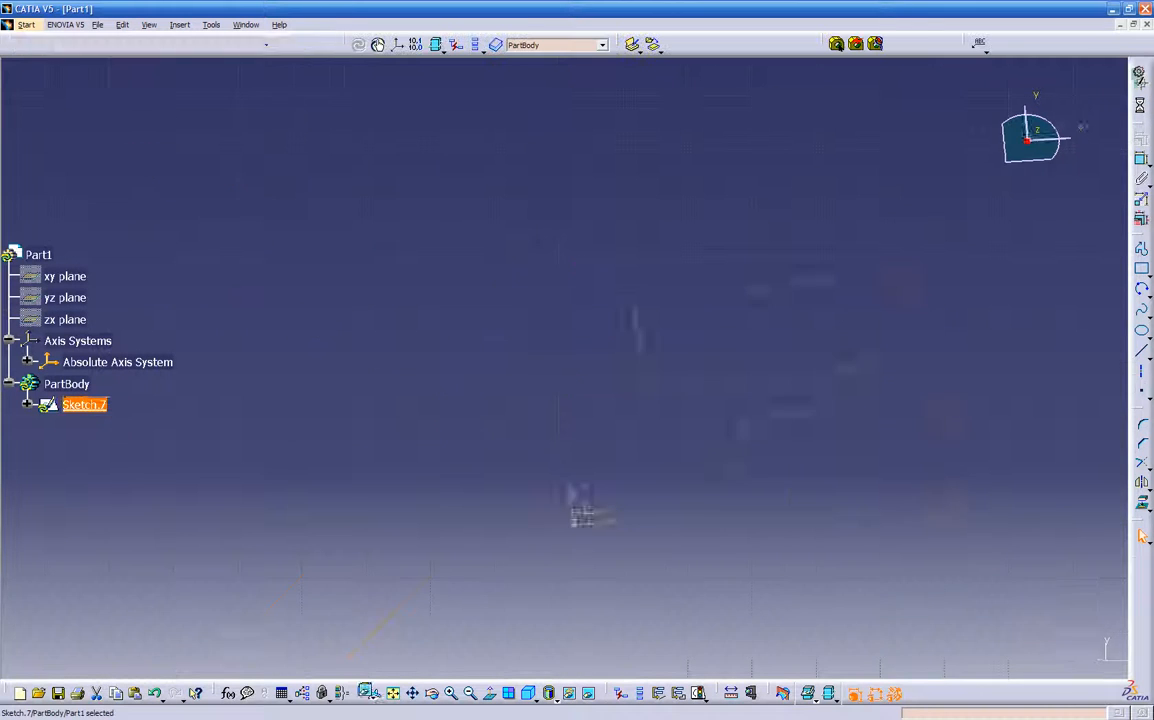
mouse_move(538, 532)
middle_mouse_down()
mouse_move(528, 479)
mouse_move(685, 494)
mouse_move(580, 532)
mouse_move(597, 447)
middle_mouse_up()
left_click(1141, 182)
left_click(714, 273)
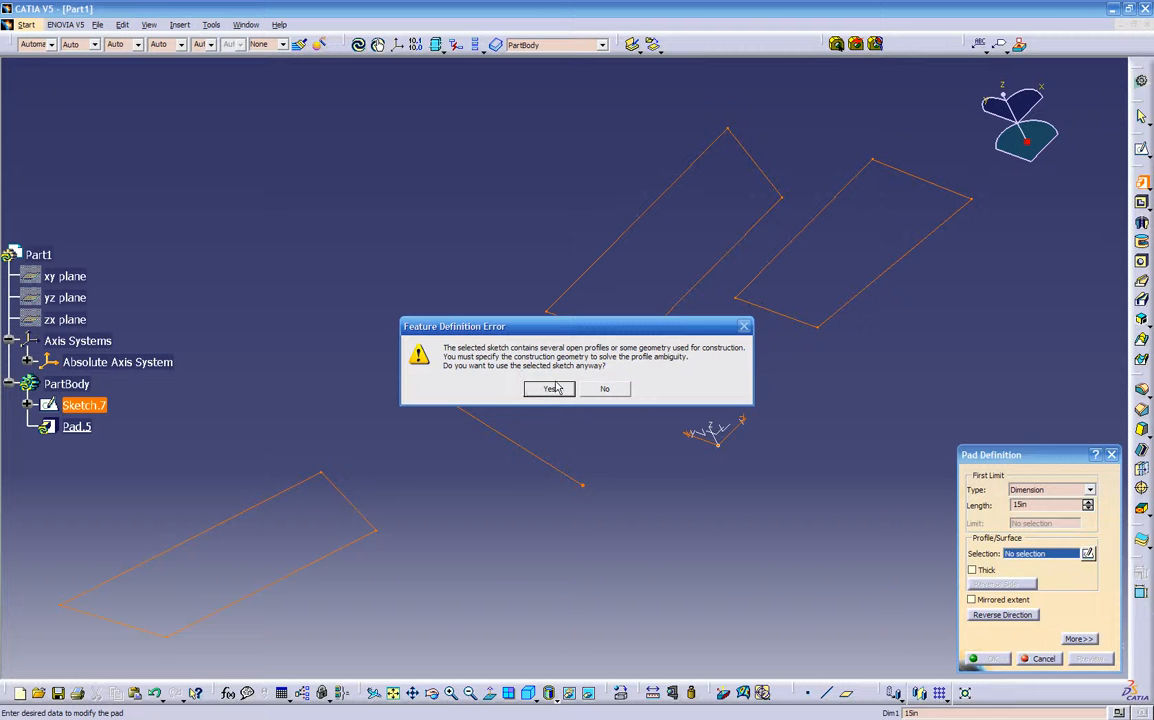
left_click_drag(563, 336, 637, 512)
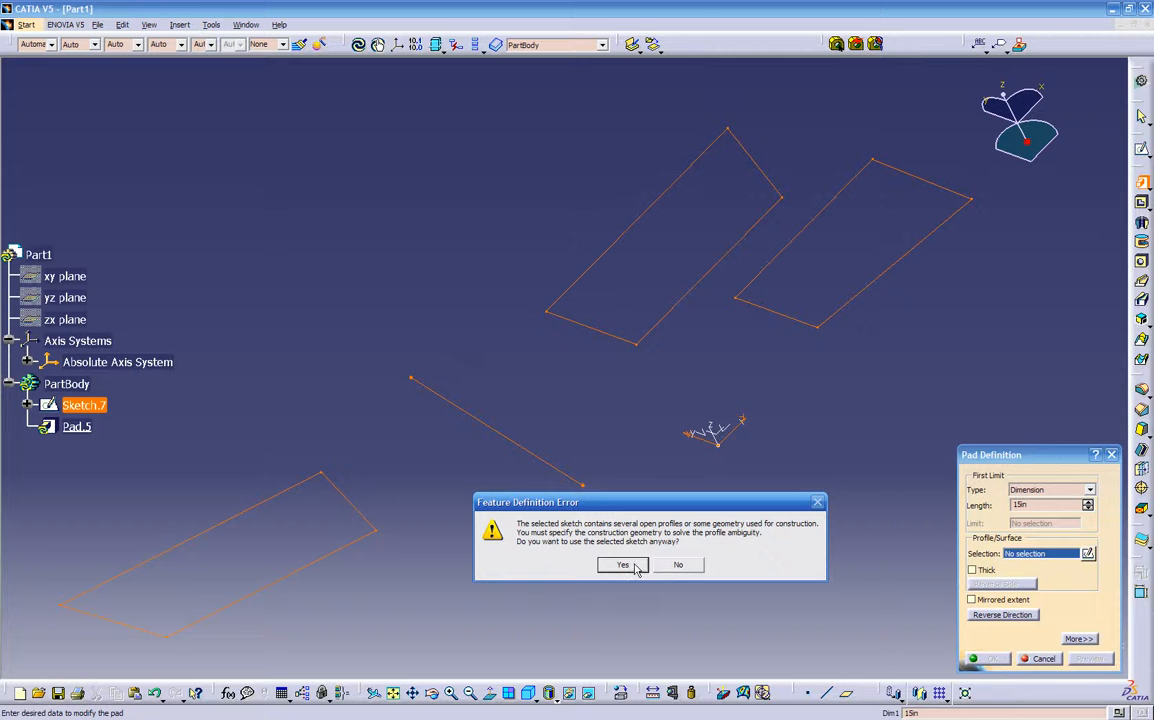
left_click(672, 566)
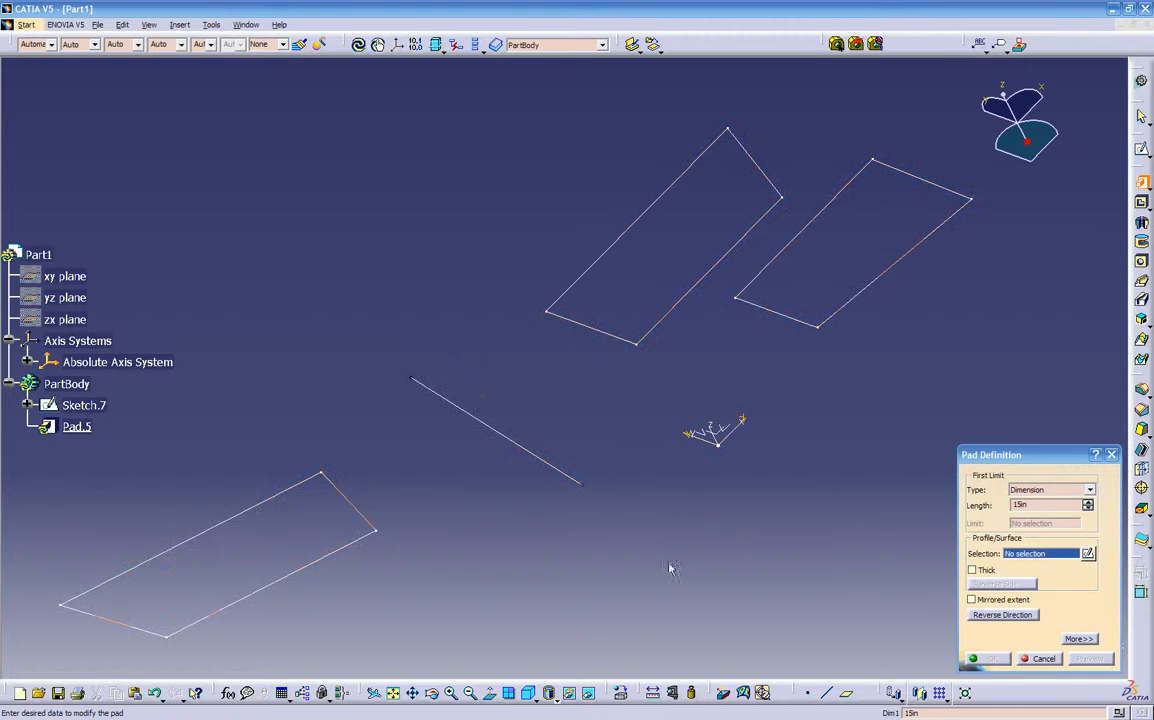
left_click(1043, 659)
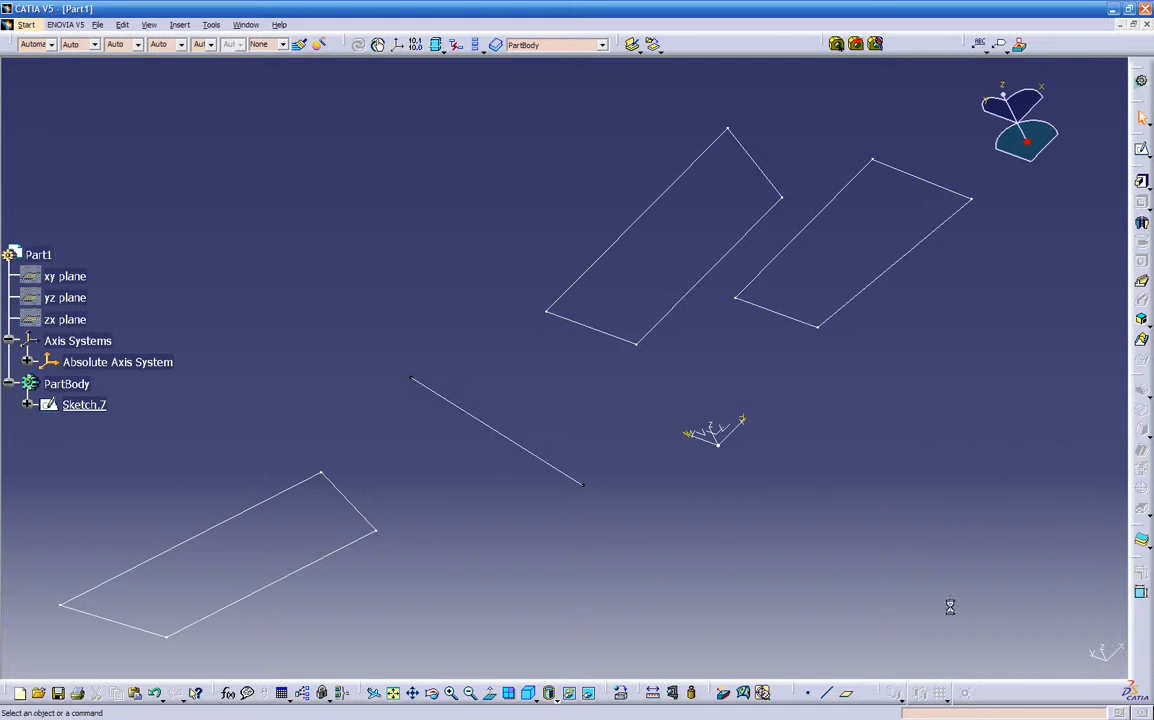
- Reopen the sketch and convert the slanted mirror line back to a construction element
double_click(567, 473)
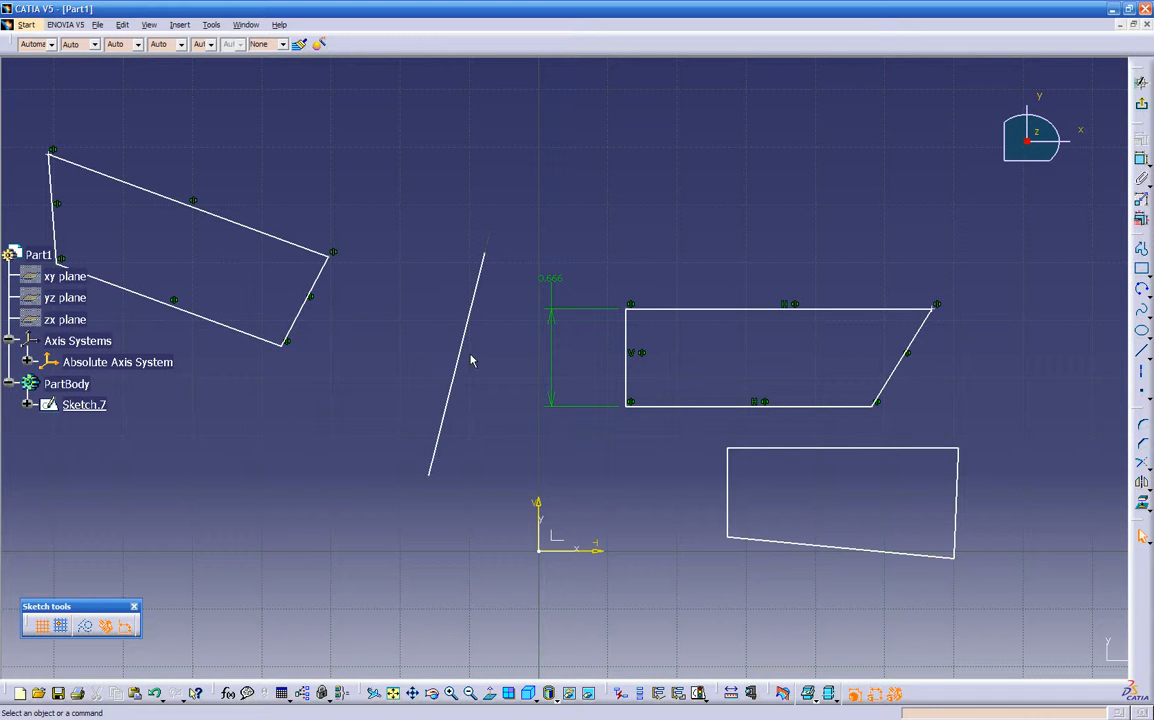
left_click(477, 312)
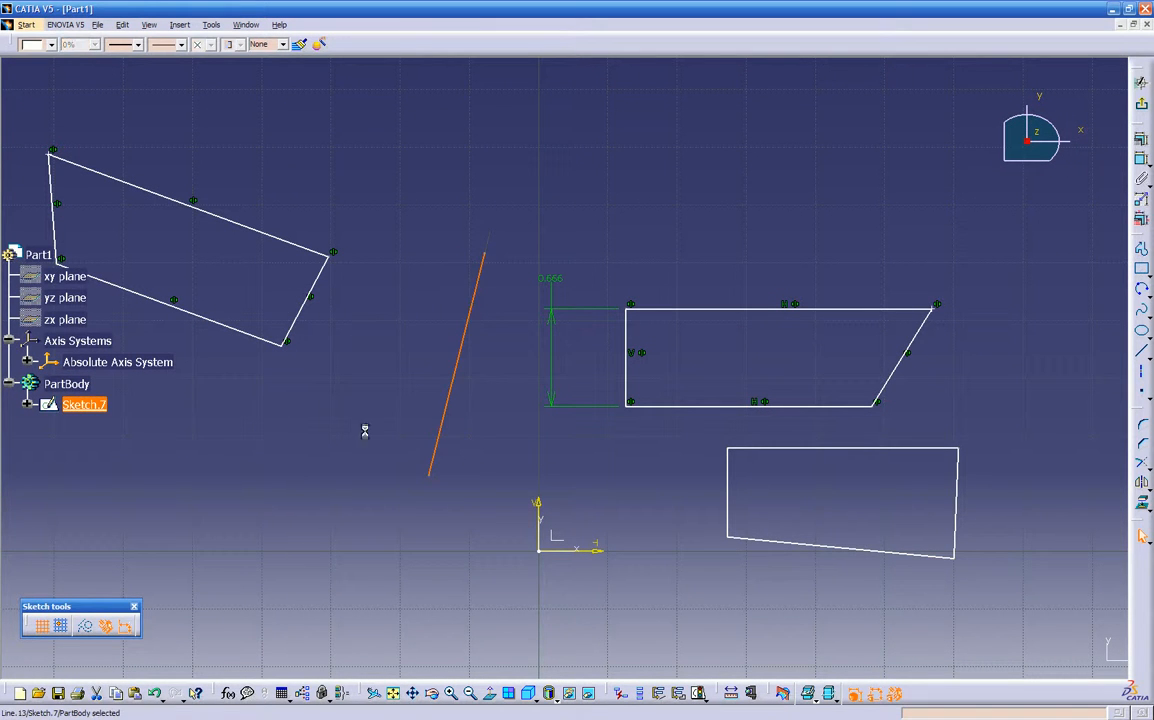
left_click(85, 626)
left_click(796, 337)
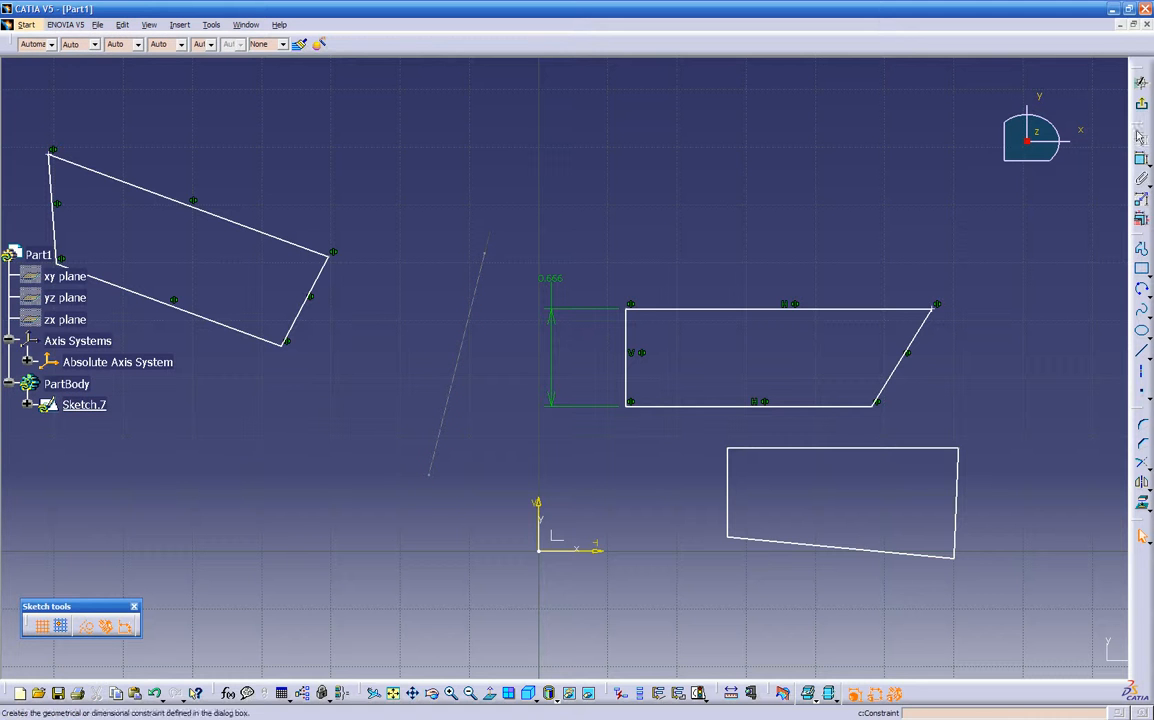
- Exit the sketch, preview a 1 in pad of its closed profiles, cancel the pad and reopen the sketch
left_click(1140, 106)
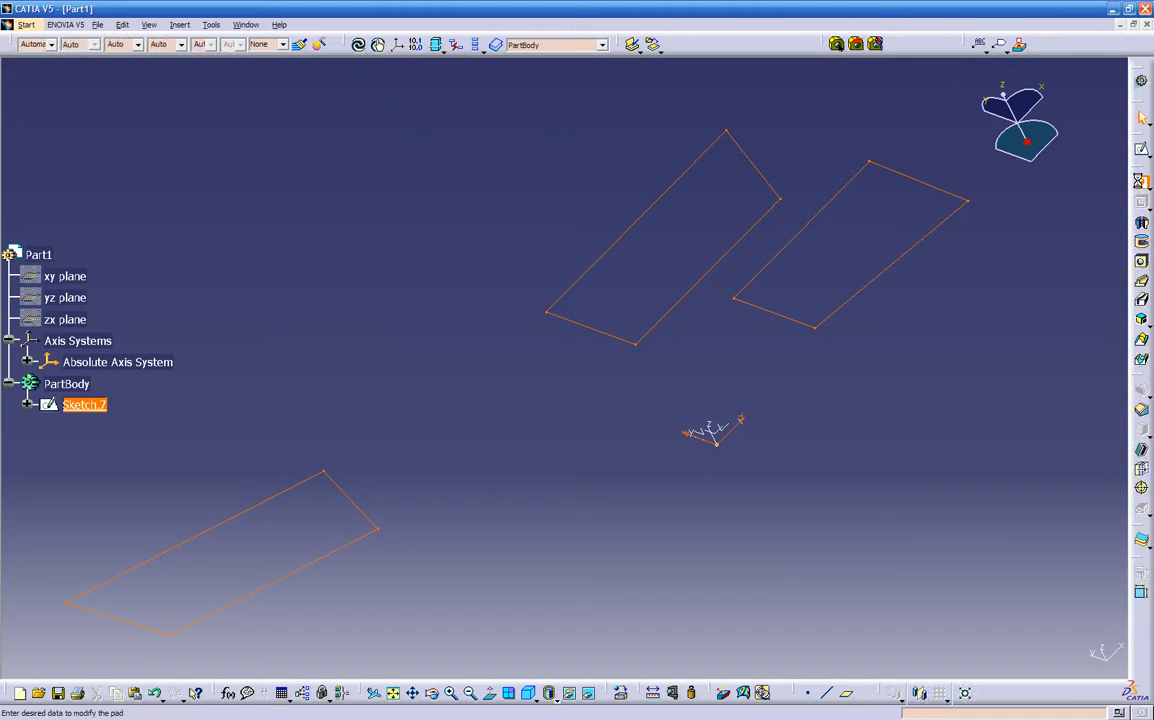
left_click(1141, 181)
middle_click_drag(790, 373, 755, 473, "ctrl")
left_click_drag(1032, 505, 1008, 505)
type("1")
left_click(775, 492)
middle_click_drag(471, 497, 475, 368)
middle_click_drag(614, 458, 622, 496)
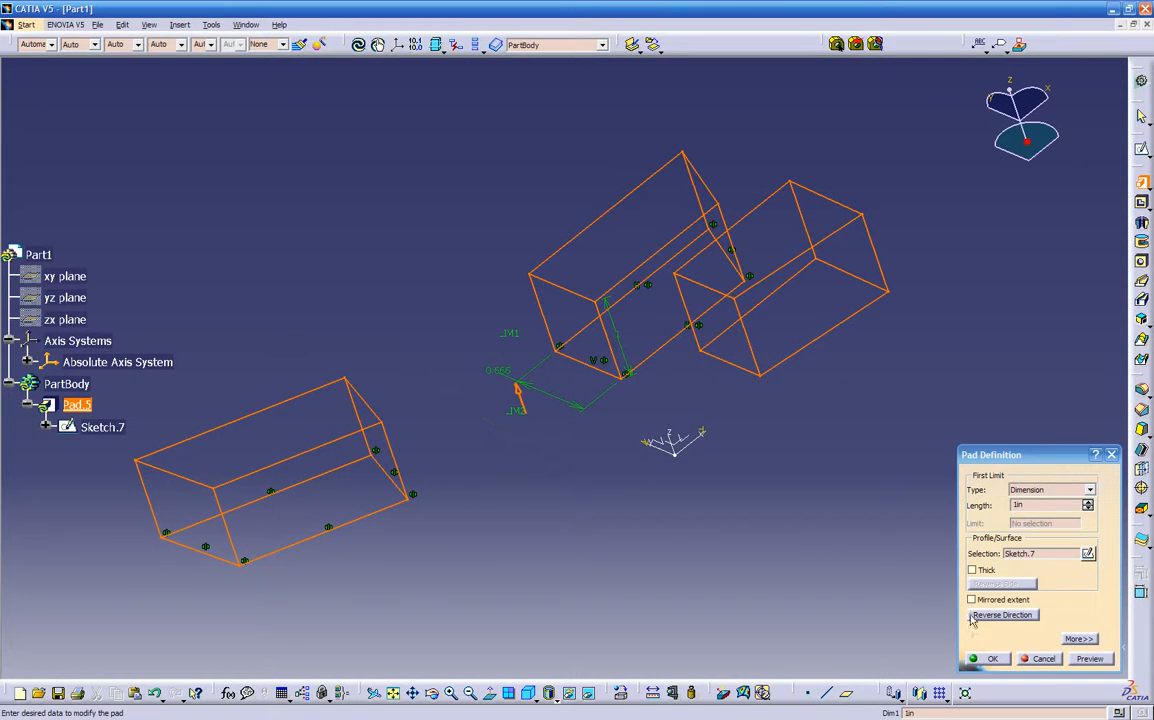
left_click(1043, 659)
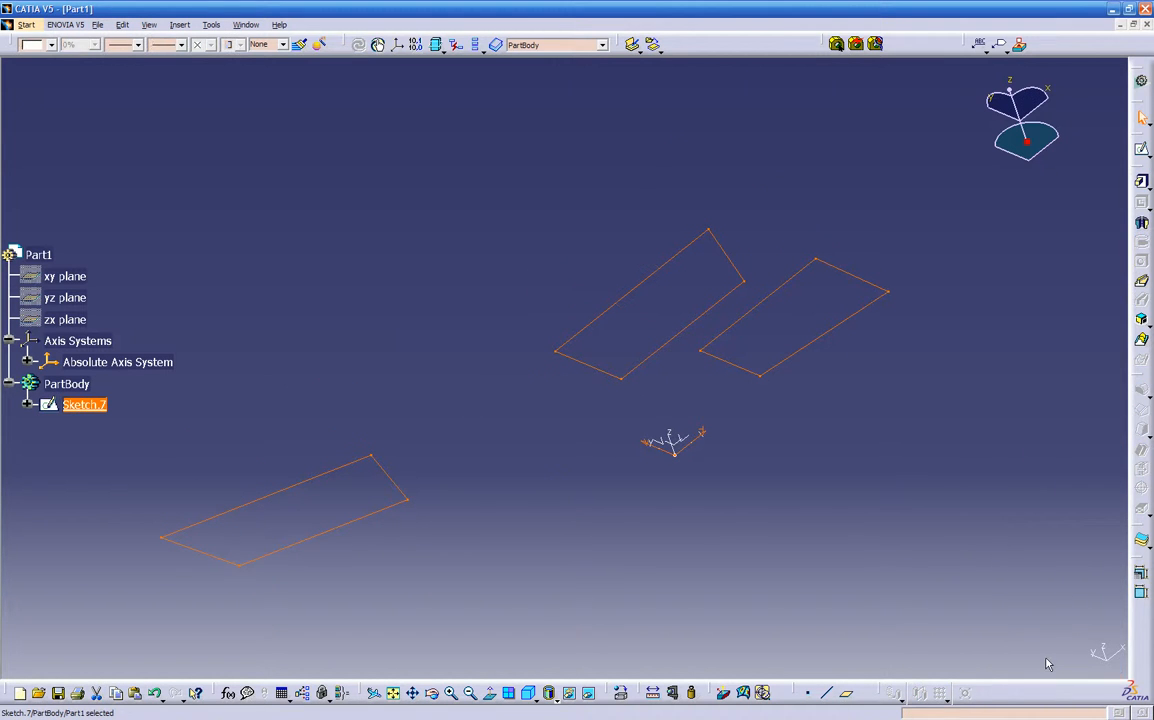
double_click(639, 363)
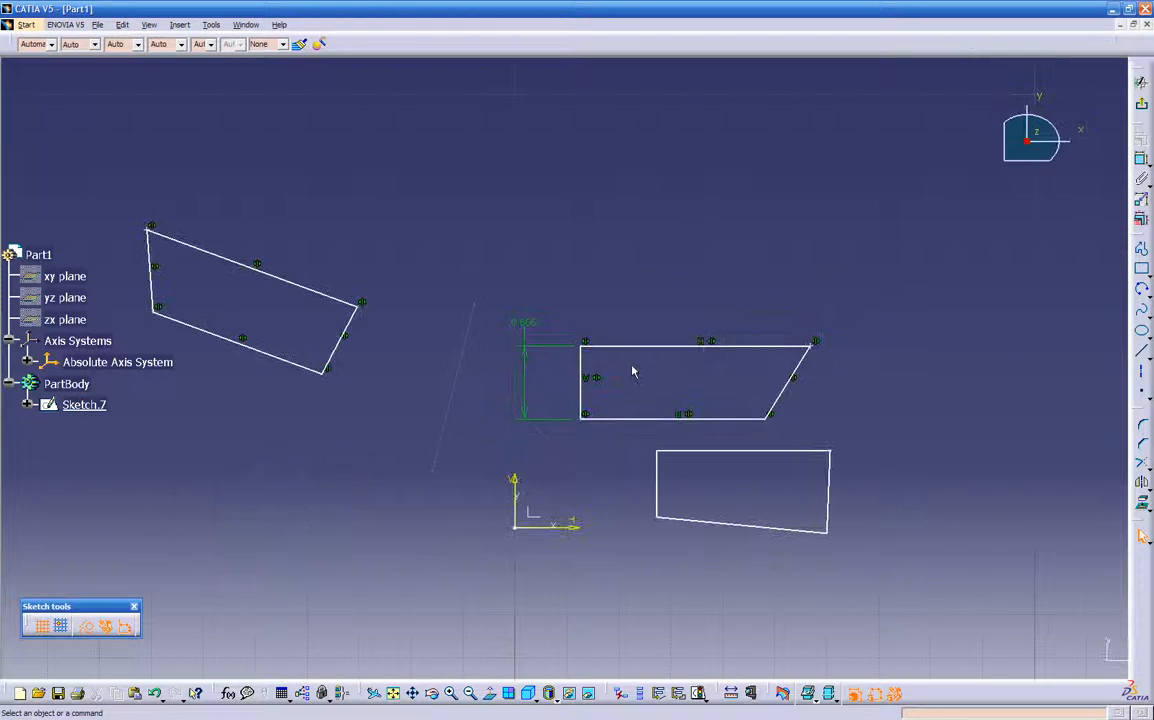
- Delete the two mirrored profiles, the mirror line and the separate quadrilateral to empty the sketch
mouse_move(135, 221)
left_mouse_down()
mouse_move(891, 448)
mouse_move(912, 442)
left_mouse_up()
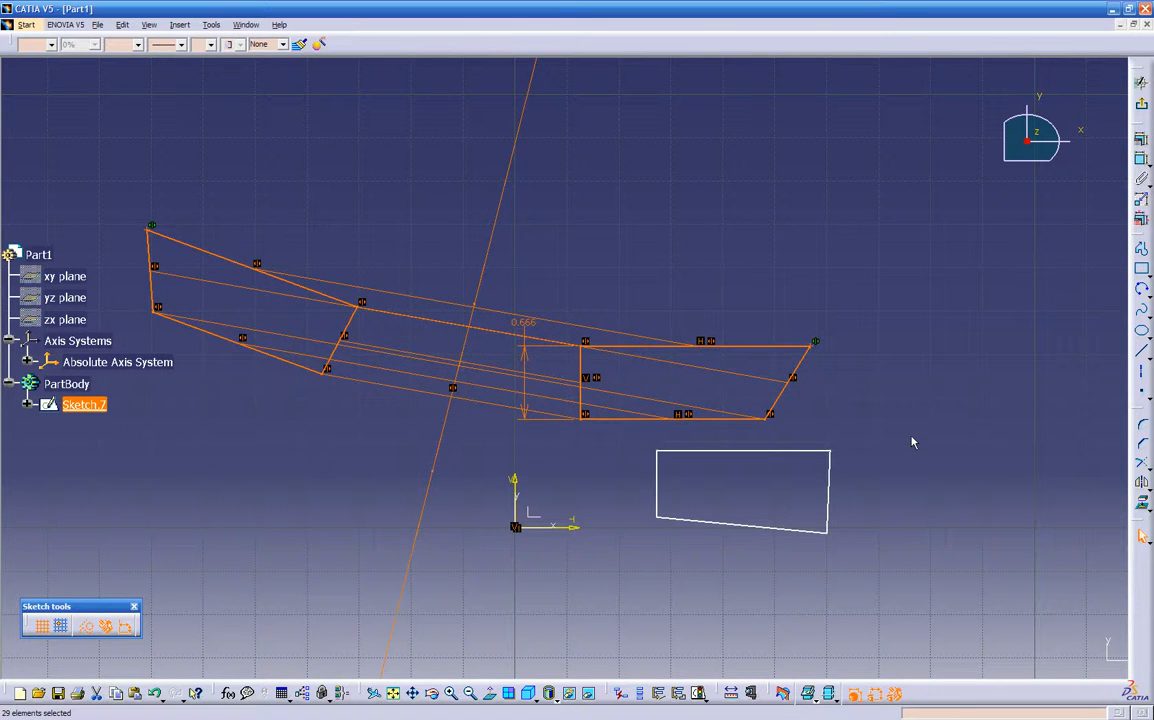
key("Delete")
left_click_drag(604, 440, 916, 591)
key("Delete")
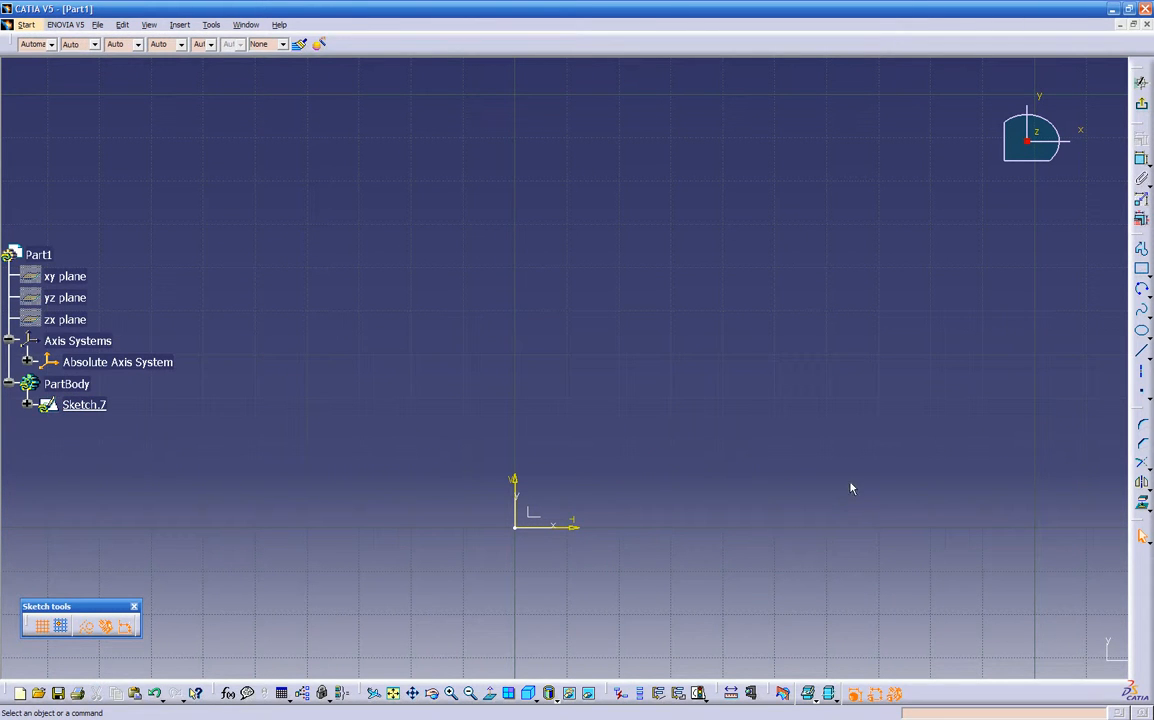
- Draw a large rectangle above and beside the origin, and convert its four construction lines to standard elements
left_click(1141, 268)
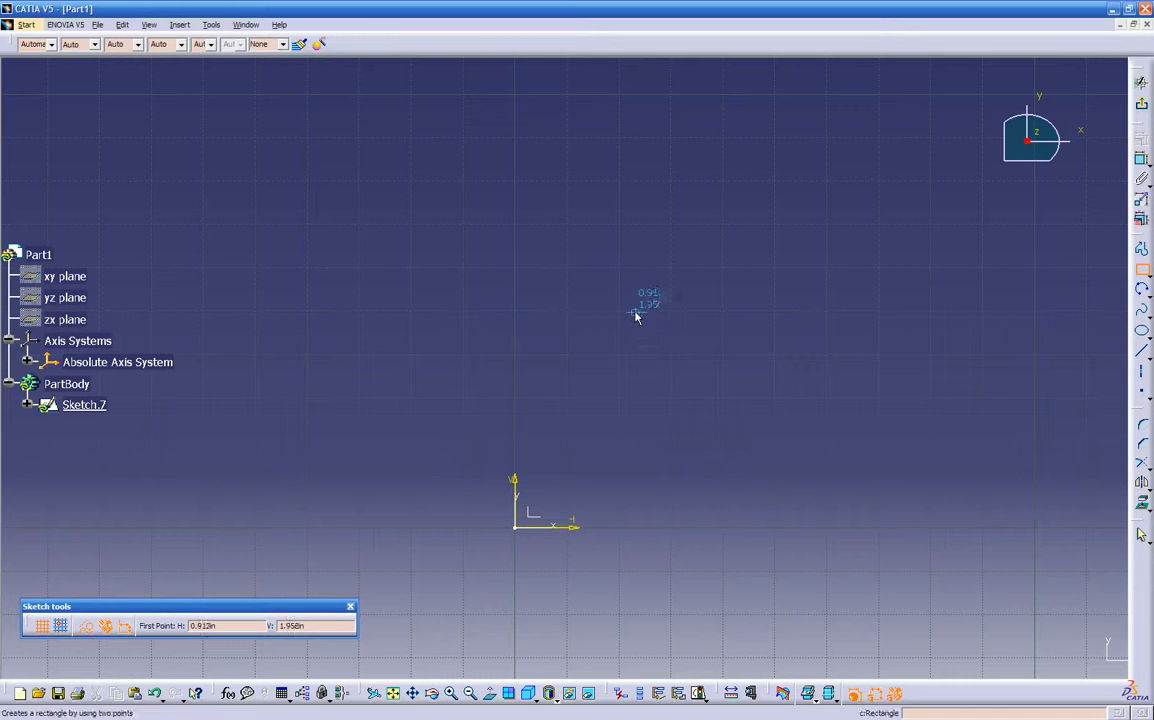
left_click(600, 291)
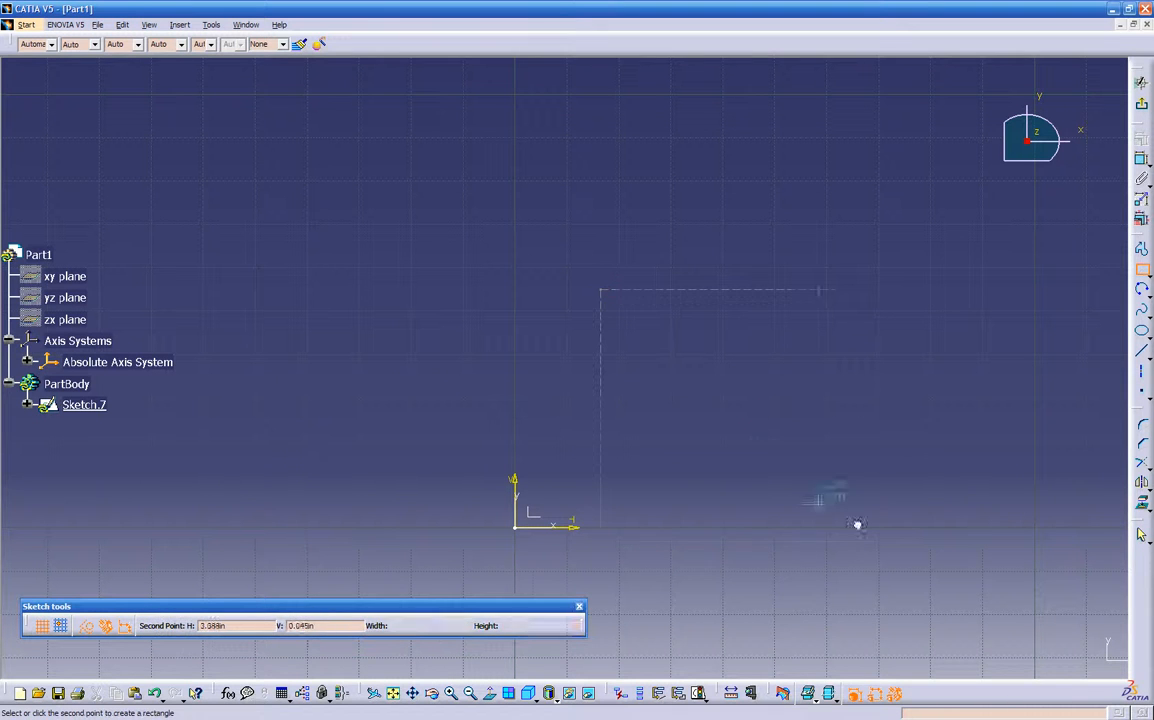
left_click(977, 518)
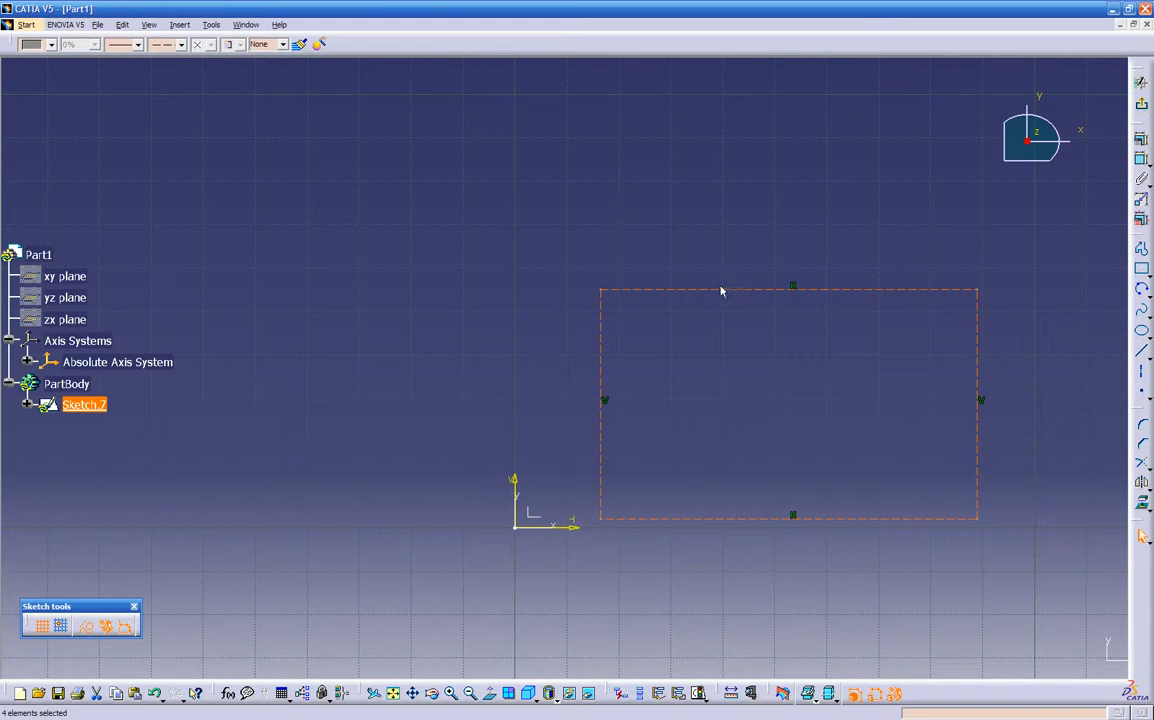
left_click(85, 628)
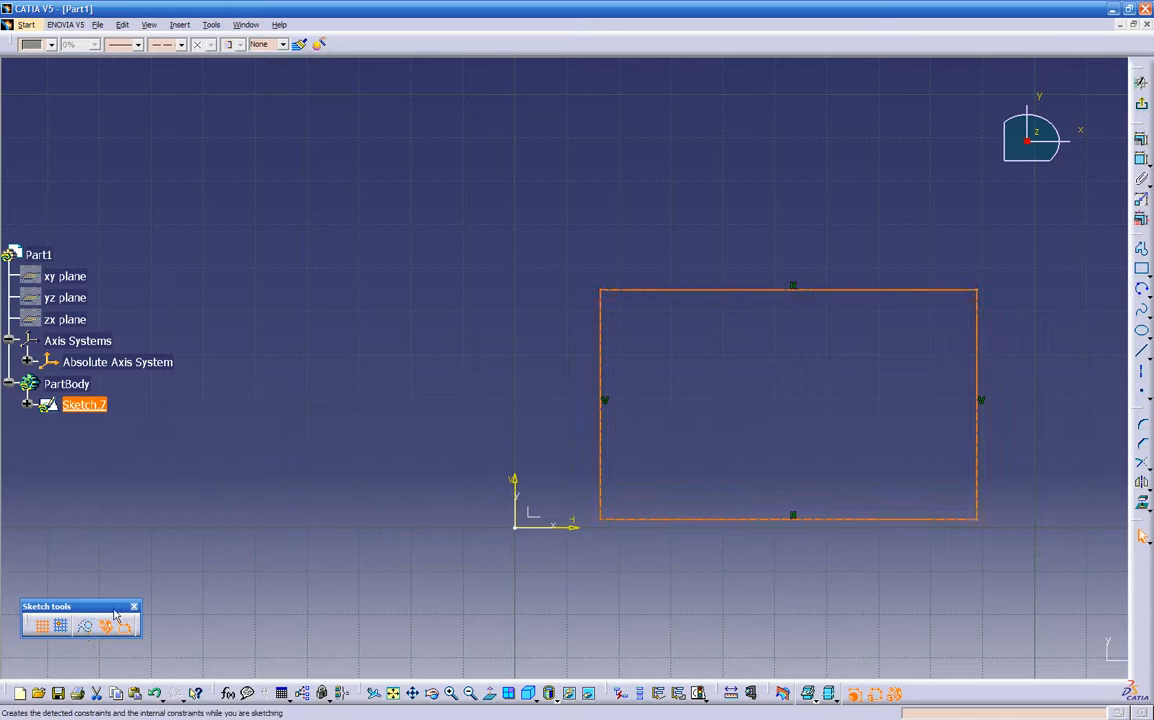
left_click(415, 372)
middle_click_drag(467, 380, 357, 375)
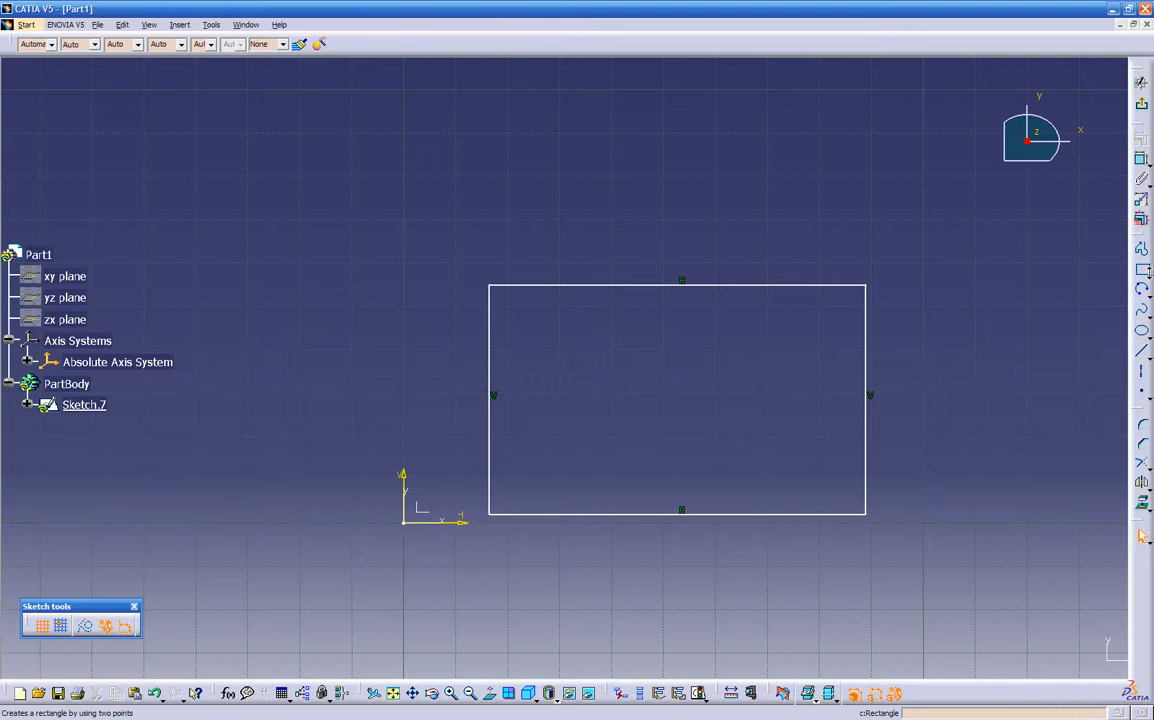
- Sketch a horizontal elongated hole with a radius of about 0.1 in near the rectangle's upper-left corner
left_click(1146, 274)
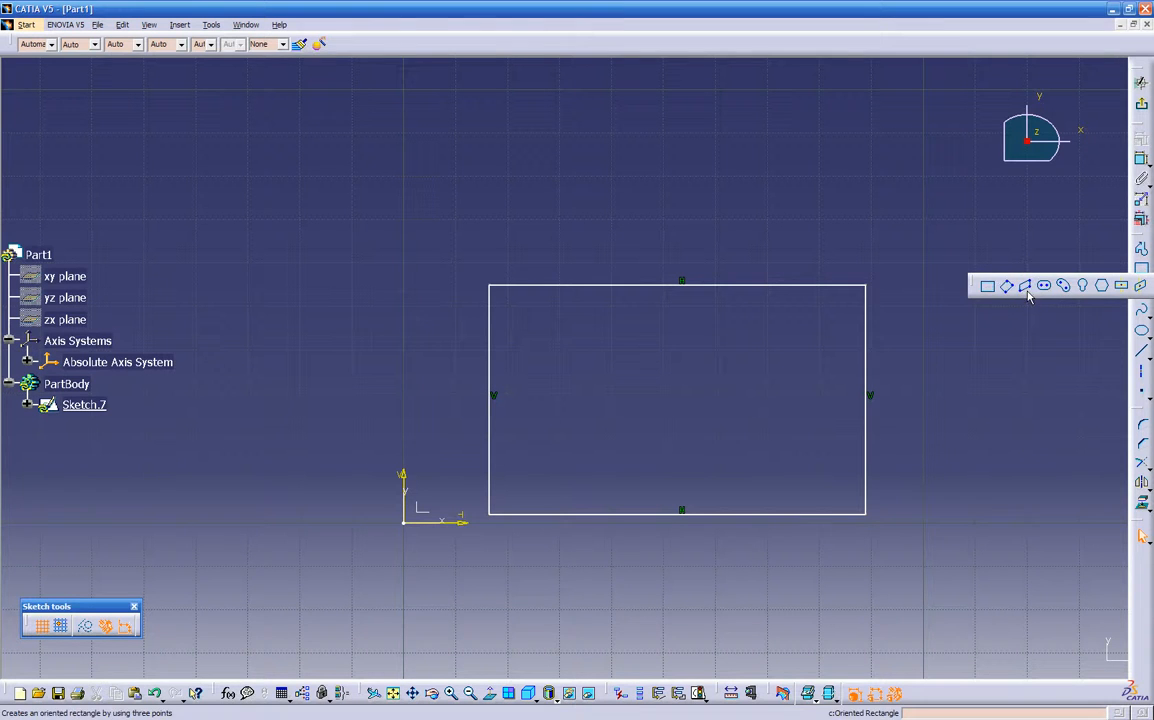
left_click(1043, 287)
left_click(536, 324)
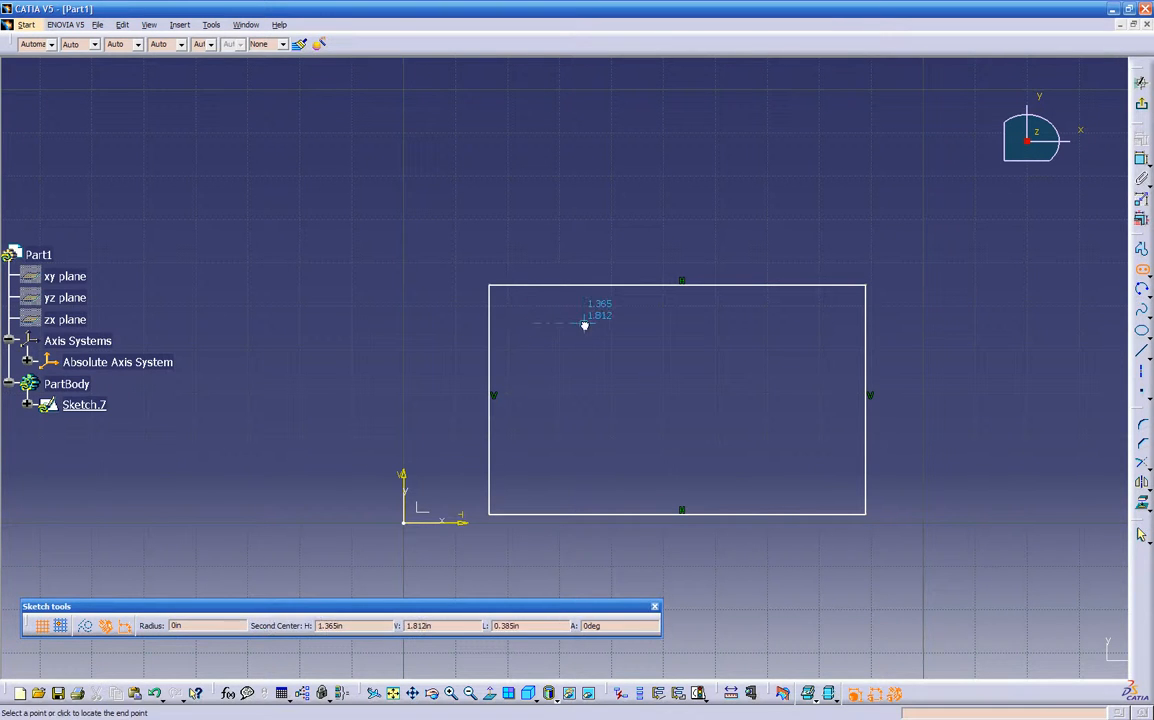
left_click(596, 327)
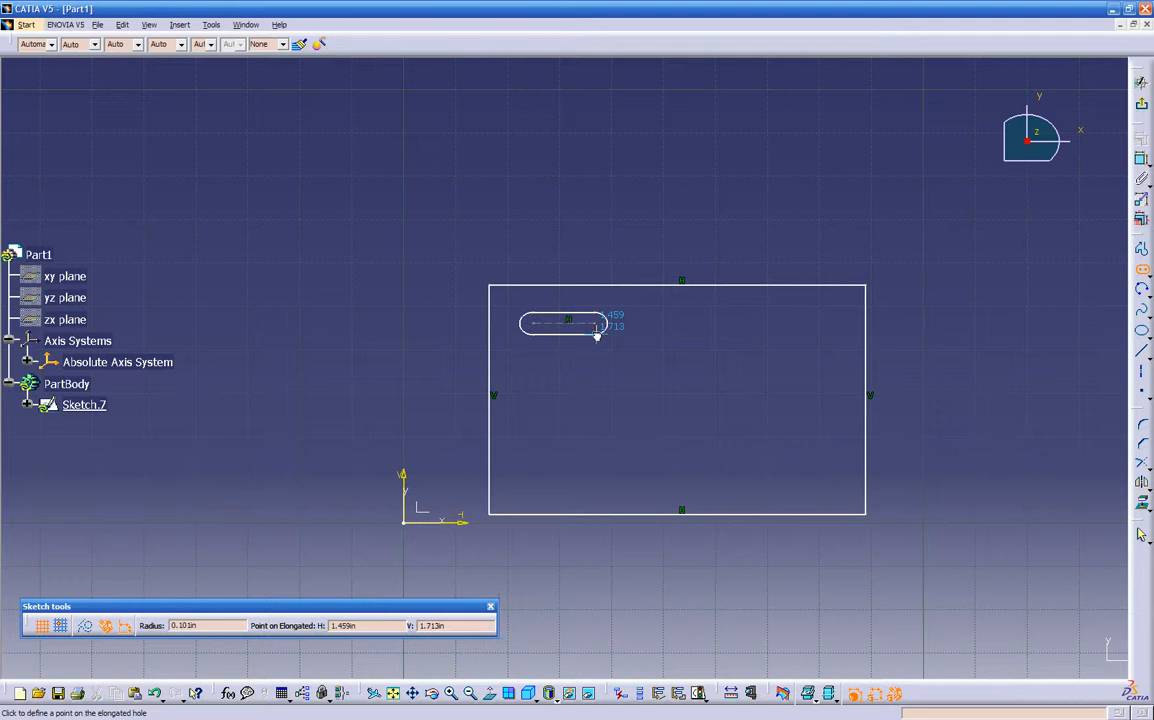
left_click(590, 336)
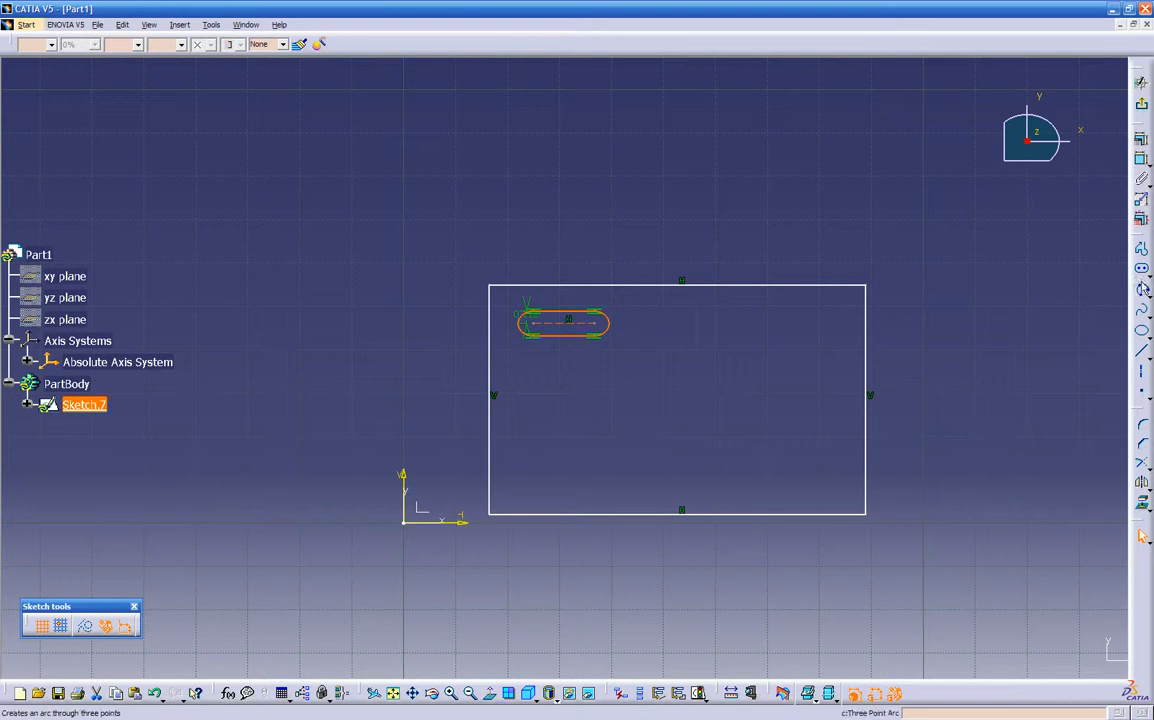
- Sketch a cylindrical elongated hole below the straight slot, with a centre arc radius of about 0.19 in and a hole radius of about 0.14 in
left_click(1149, 274)
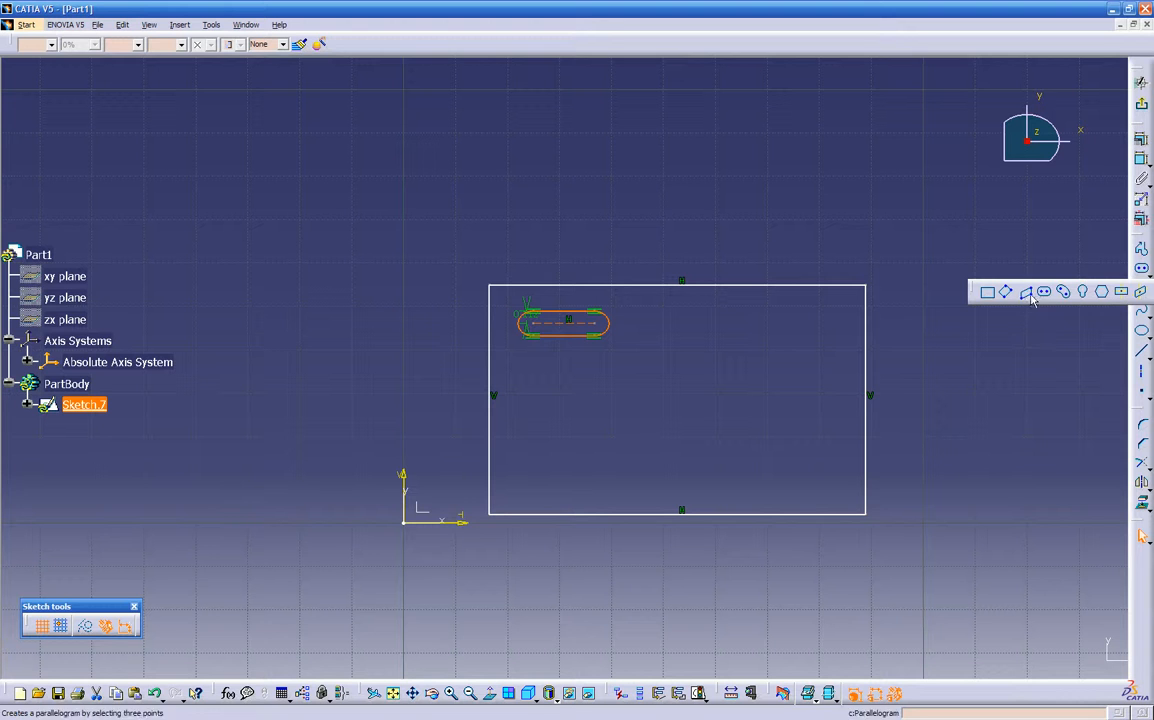
left_click(1062, 291)
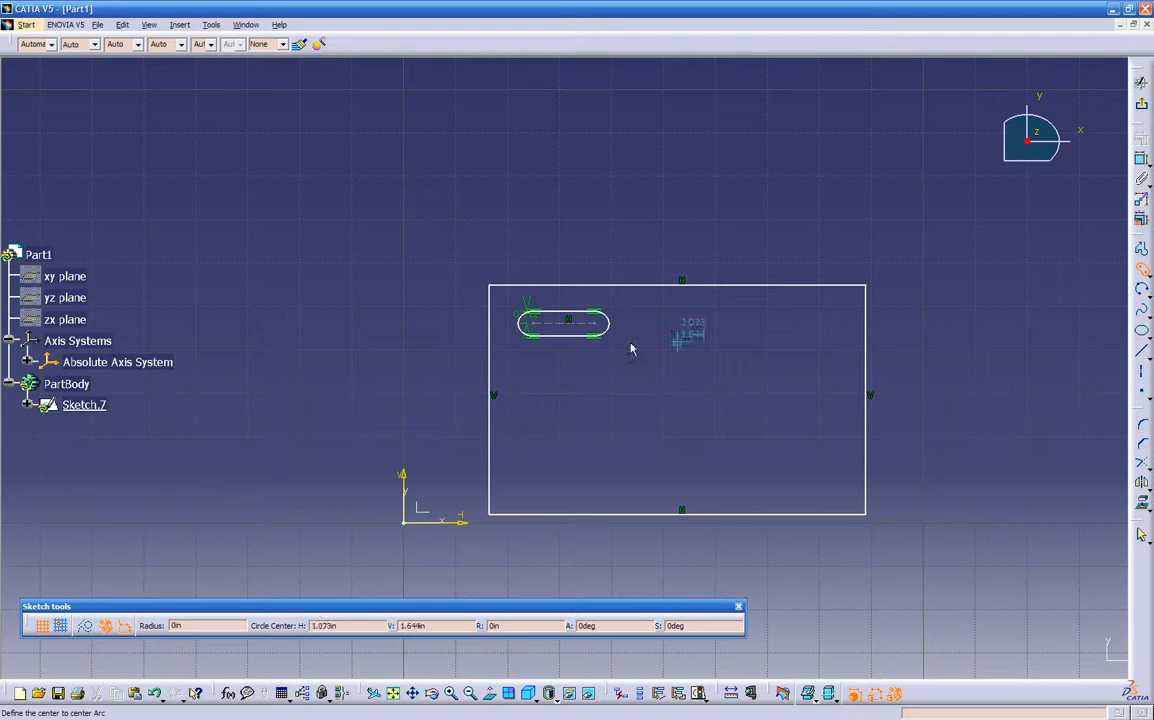
left_click(537, 377)
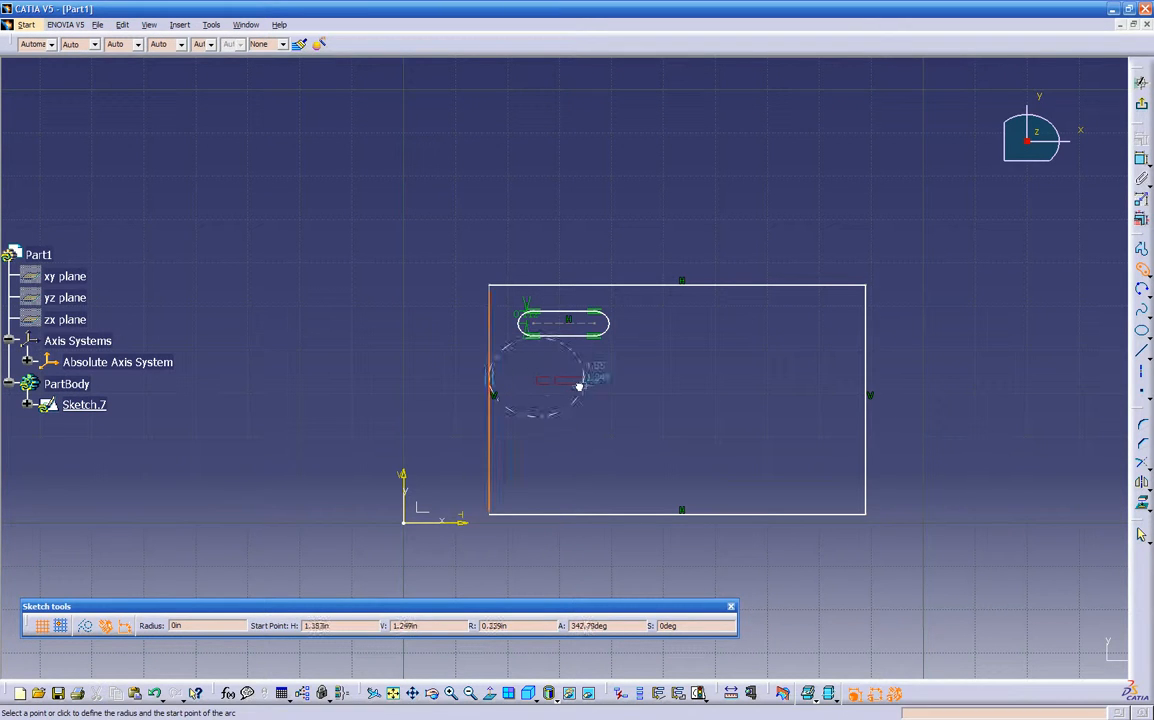
left_click(561, 390)
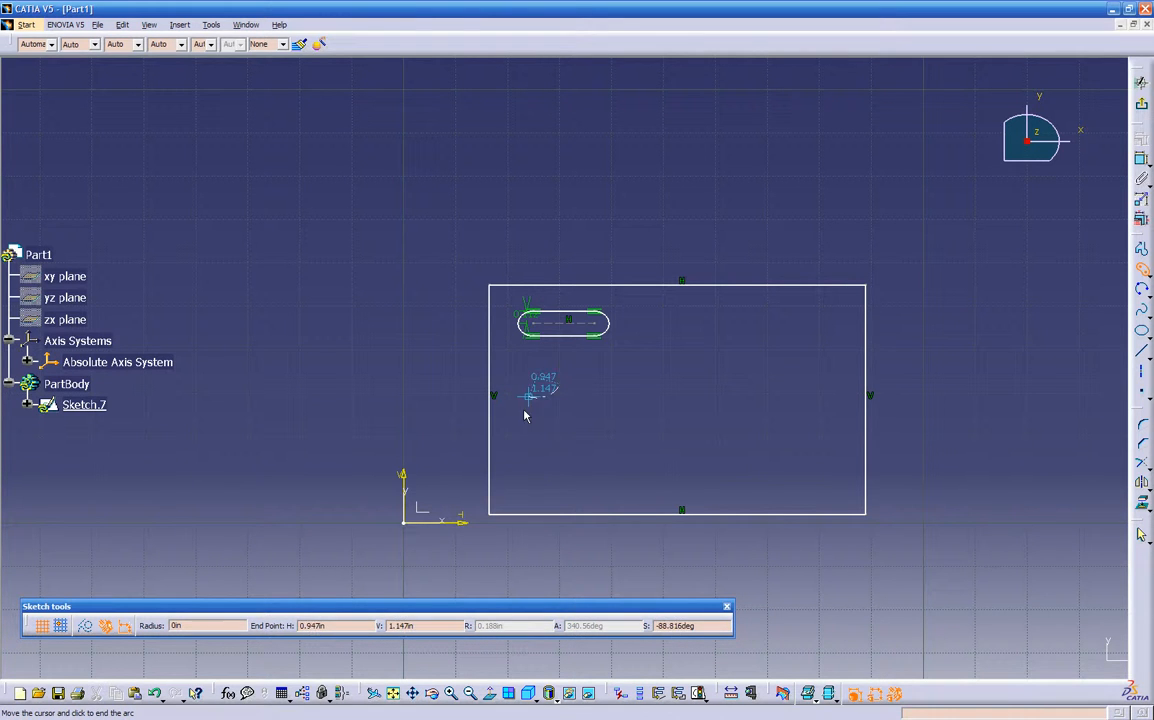
left_click(512, 380)
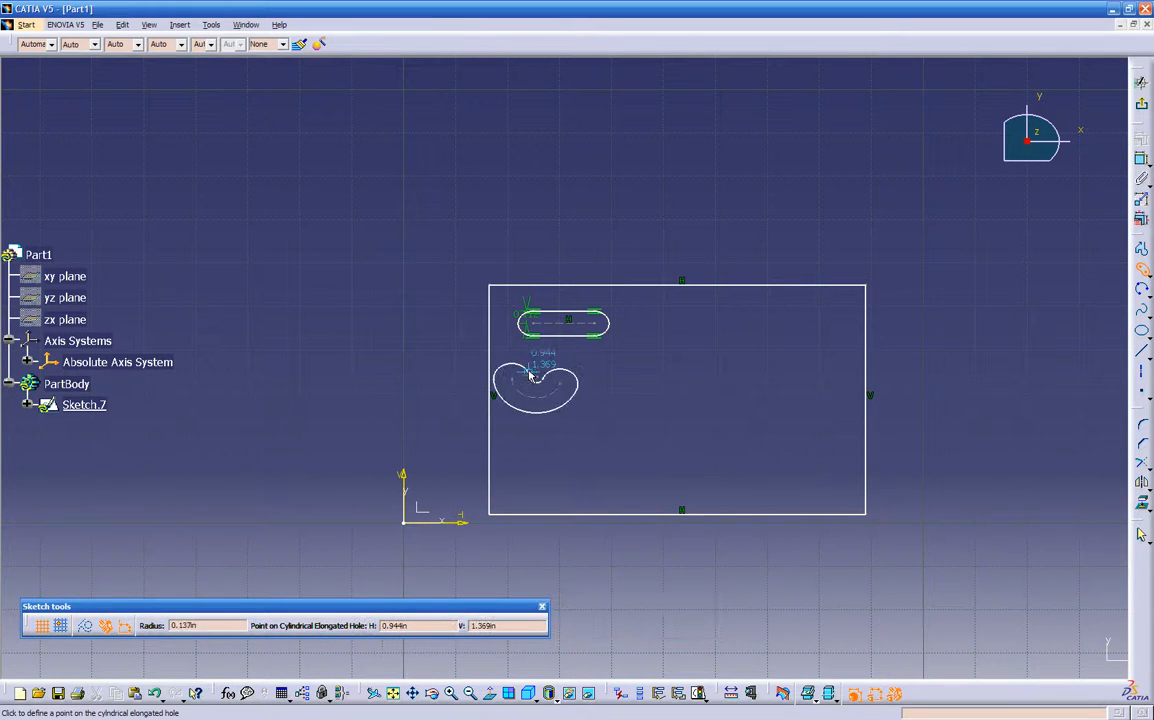
left_click(530, 378)
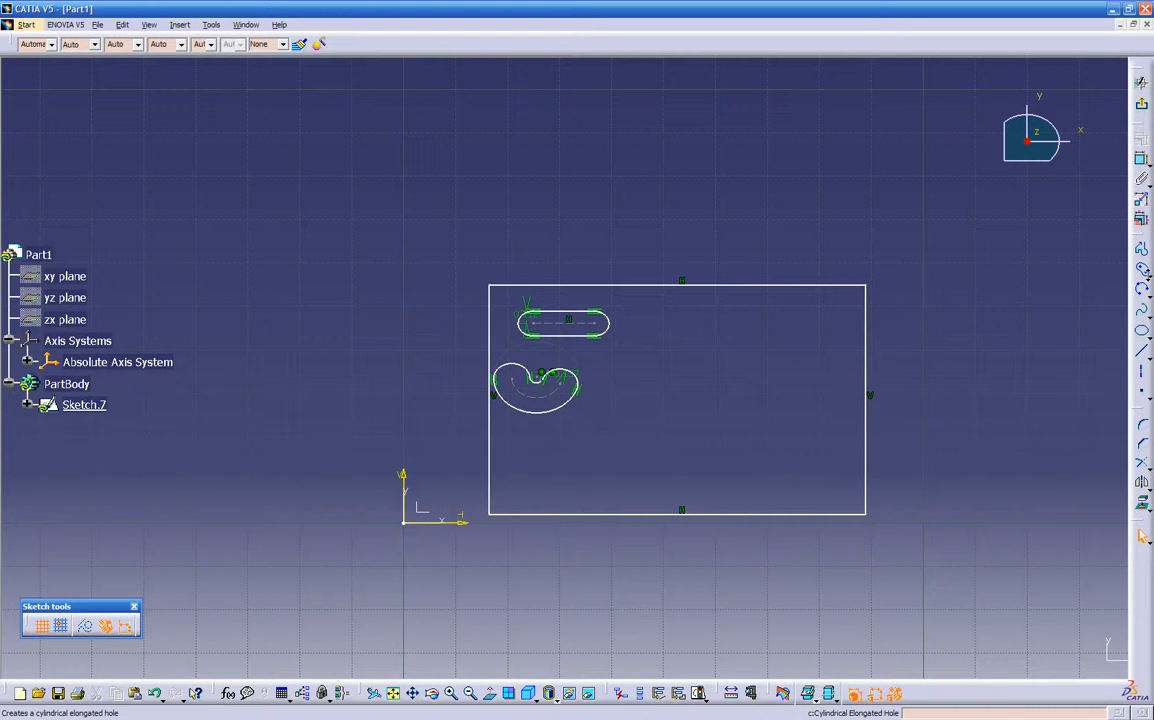
- Sketch a hexagon with a dimension of about 0.39 in below and to the right of the curved slot
left_click(1146, 271)
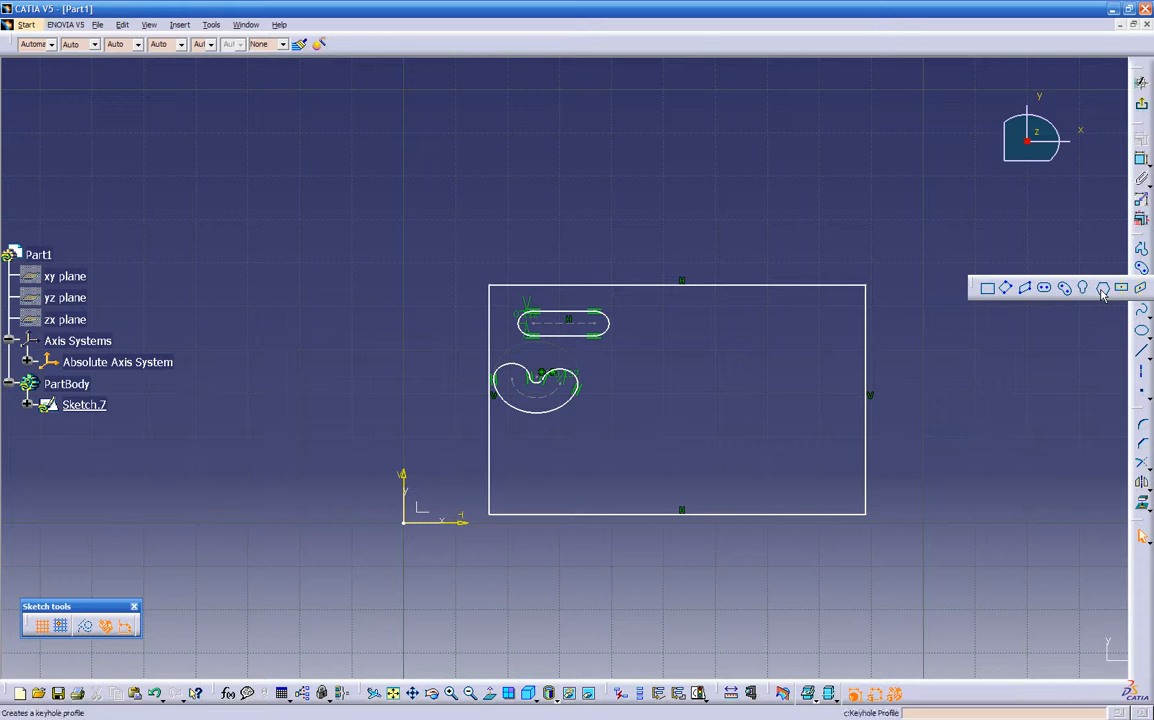
left_click(1102, 290)
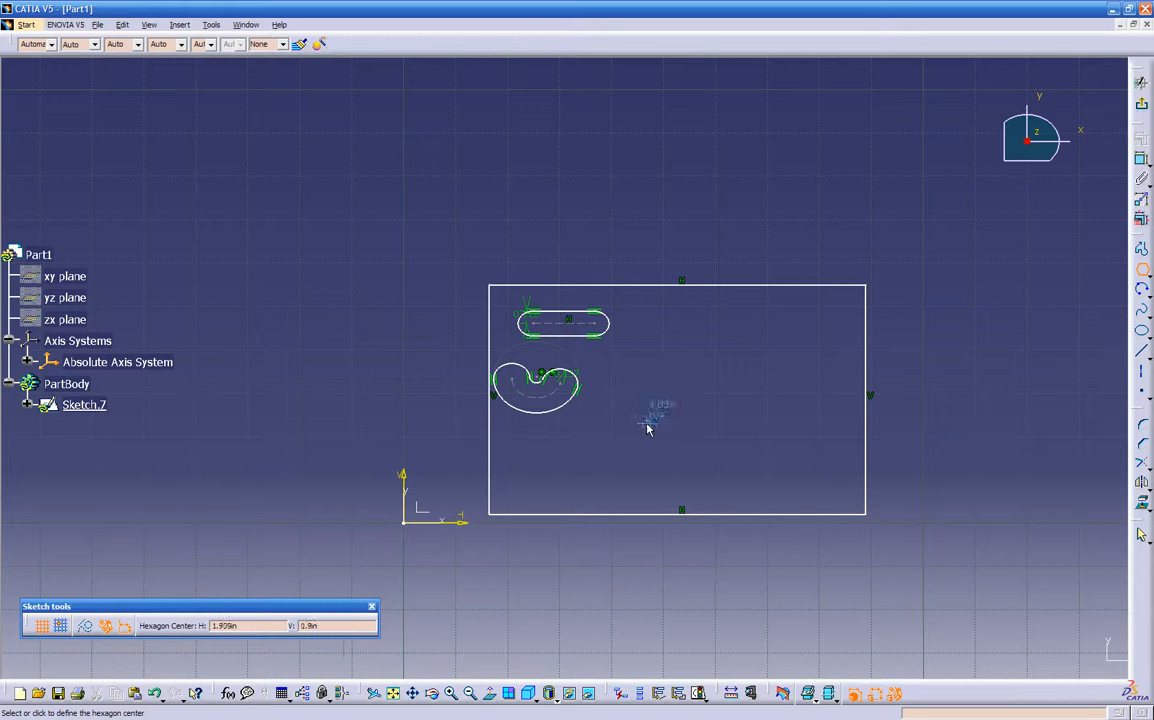
left_click(601, 442)
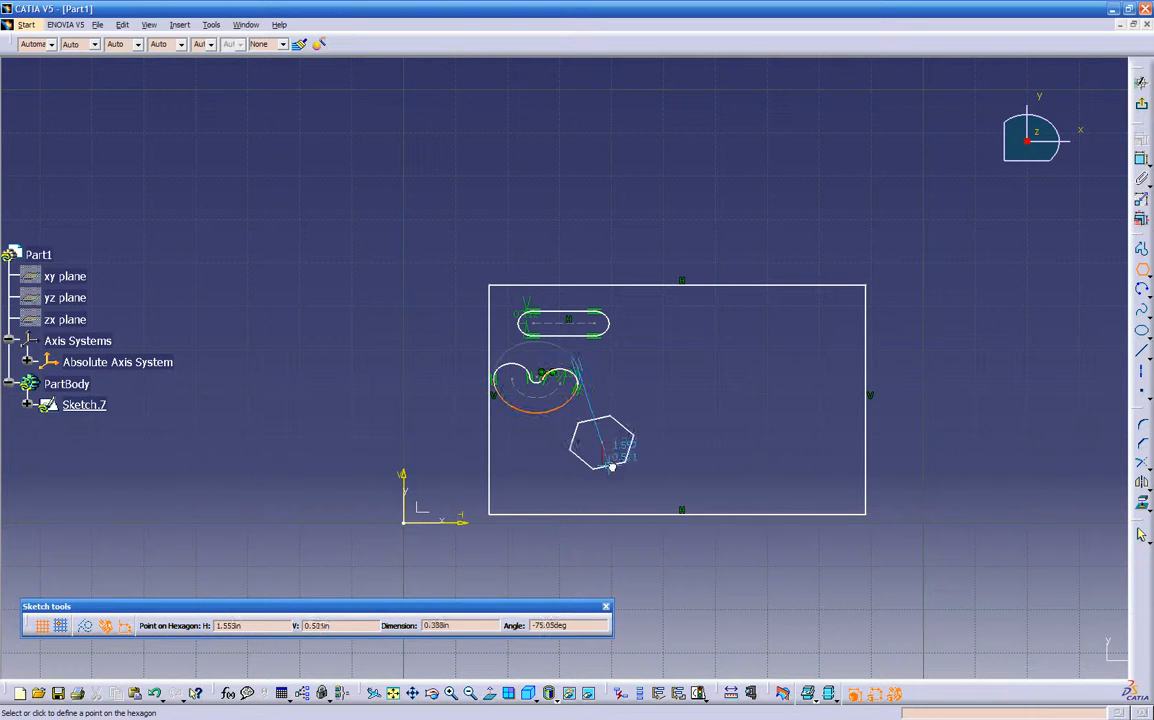
left_click(607, 467)
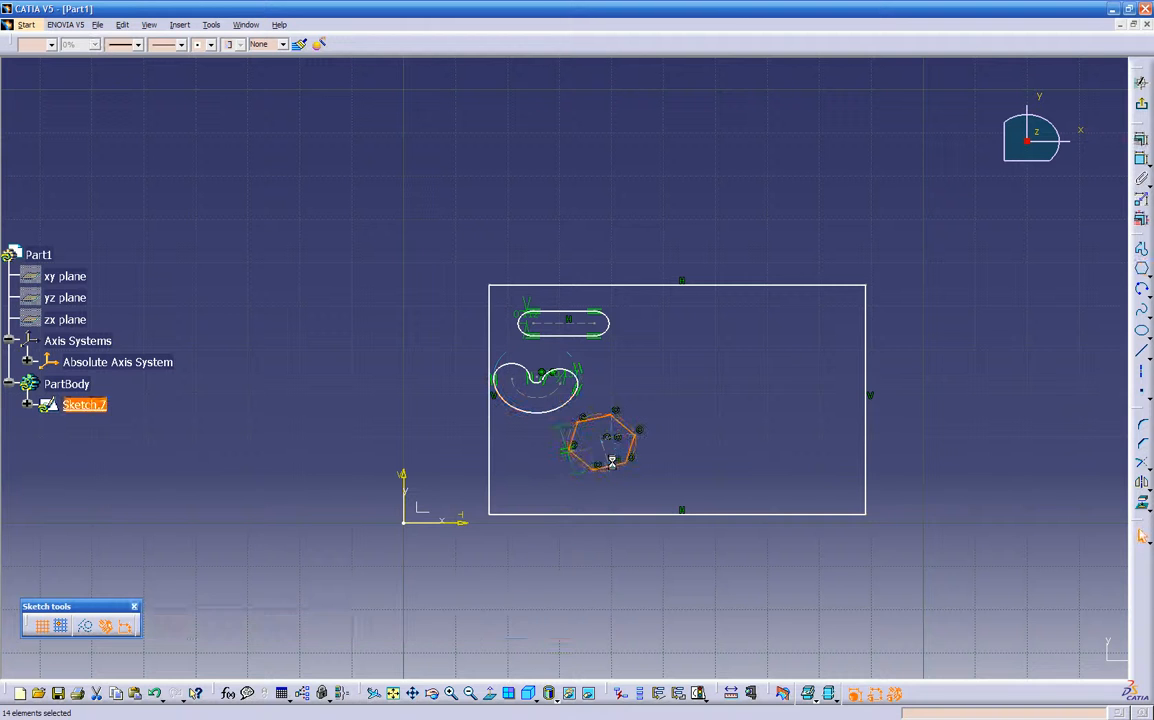
- Sketch an ellipse in the upper-right part of the rectangle and deselect it
left_click(1143, 333)
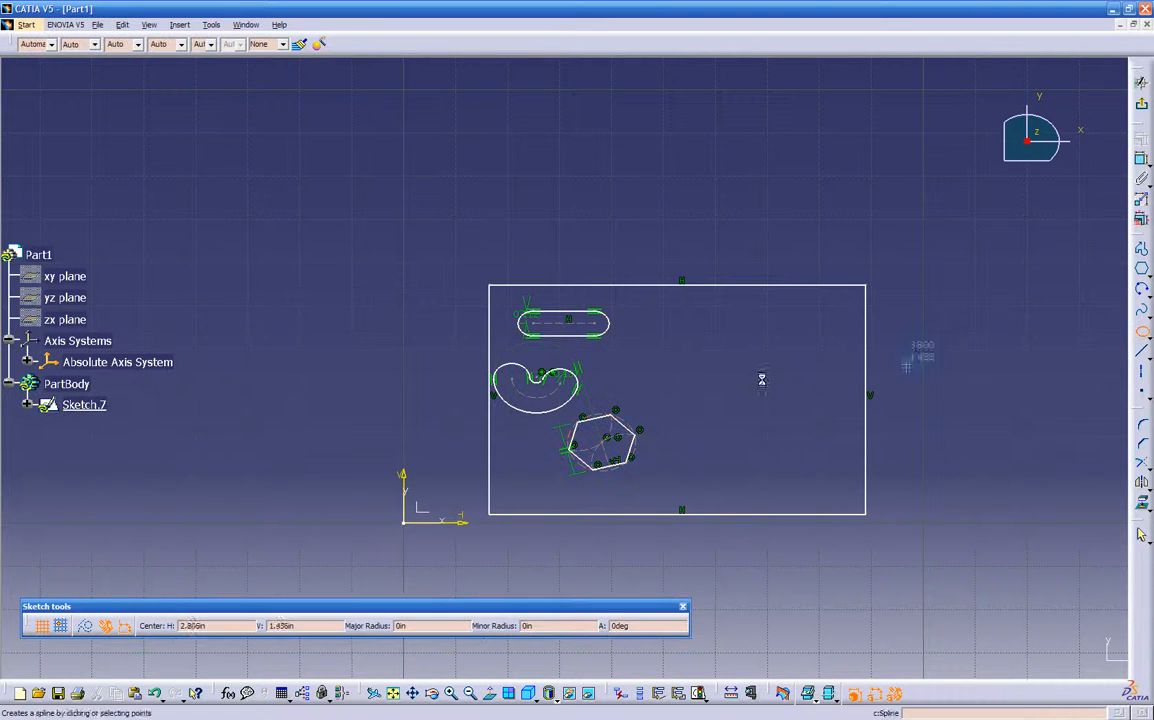
left_click(731, 338)
left_click(736, 367)
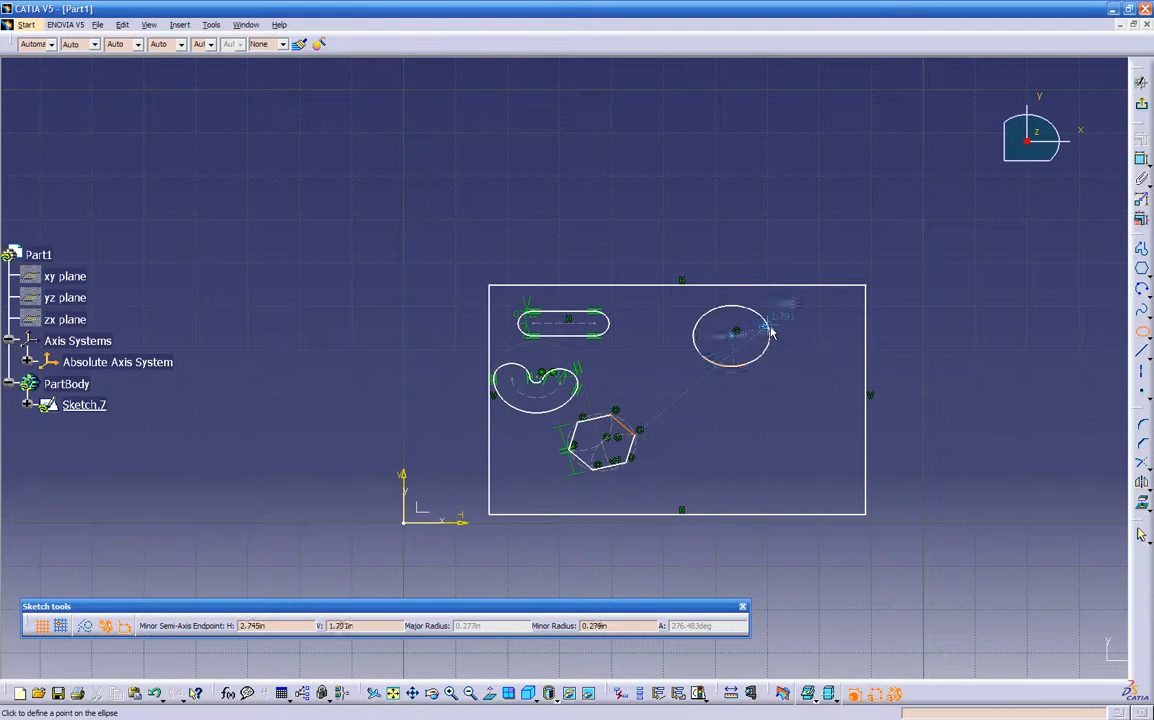
left_click(769, 331)
left_click(1015, 371)
- Draw a closed profile right of the hexagon: a vertical line, a slanted top line and a tangent arc of about 0.51 in radius
left_click(1150, 341)
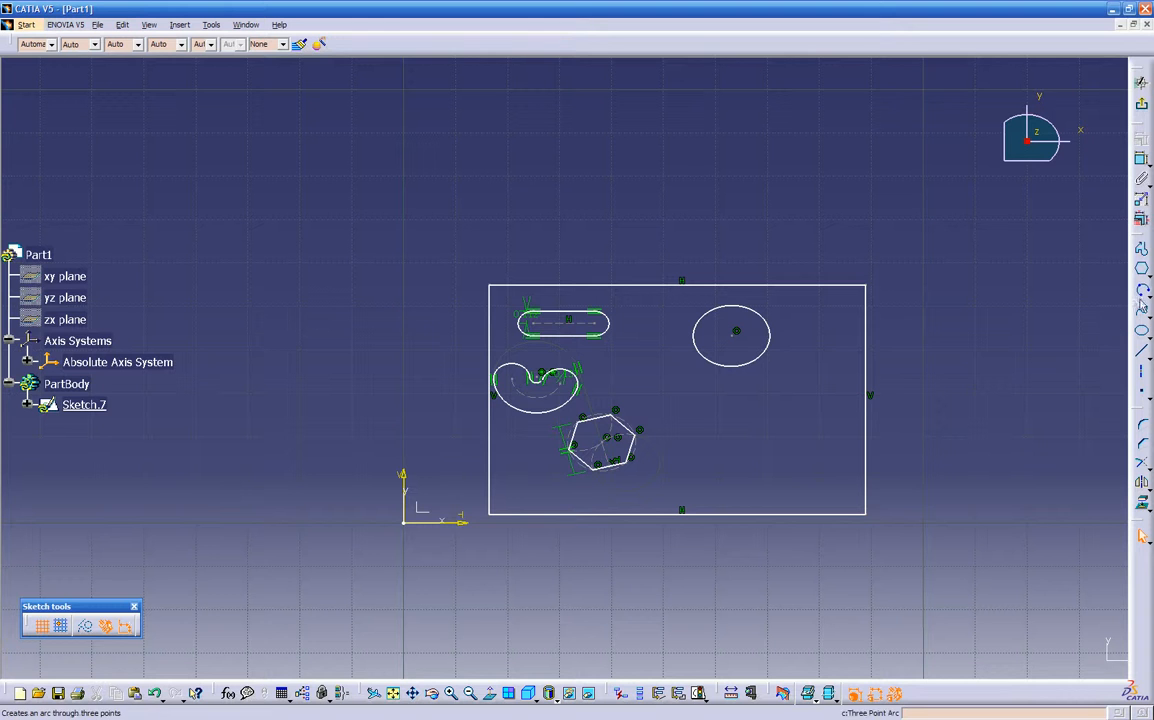
left_click(1141, 248)
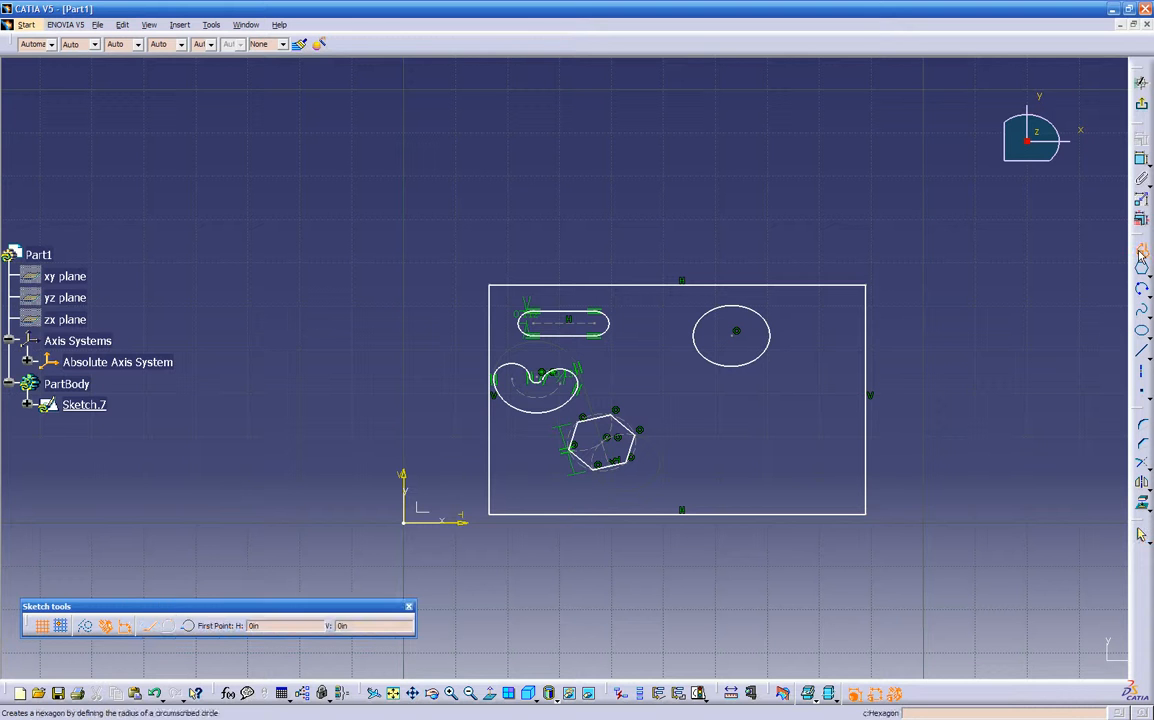
left_click(688, 465)
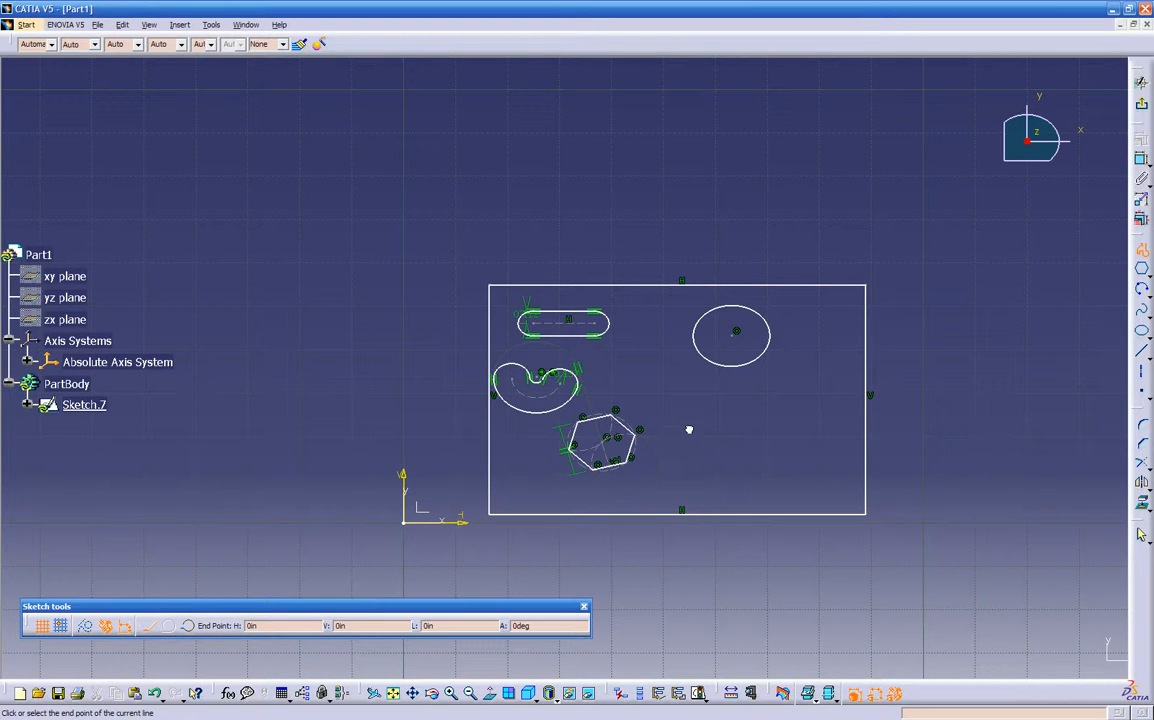
left_click(687, 400)
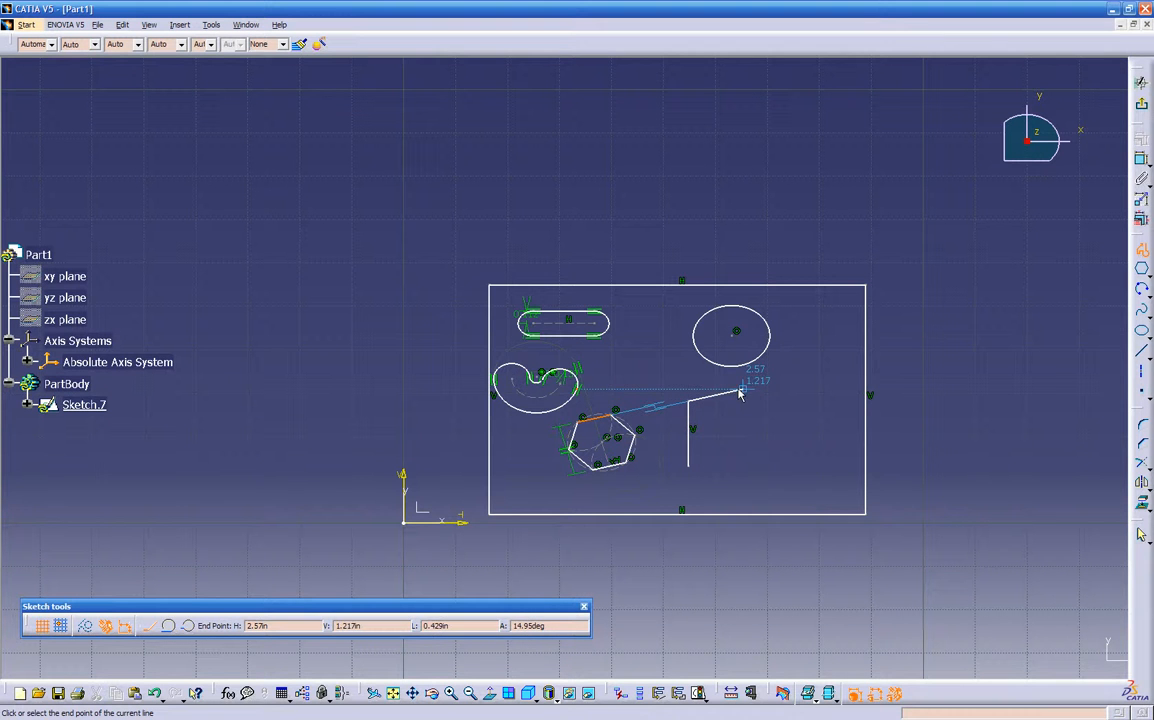
left_click_drag(742, 422, 719, 448)
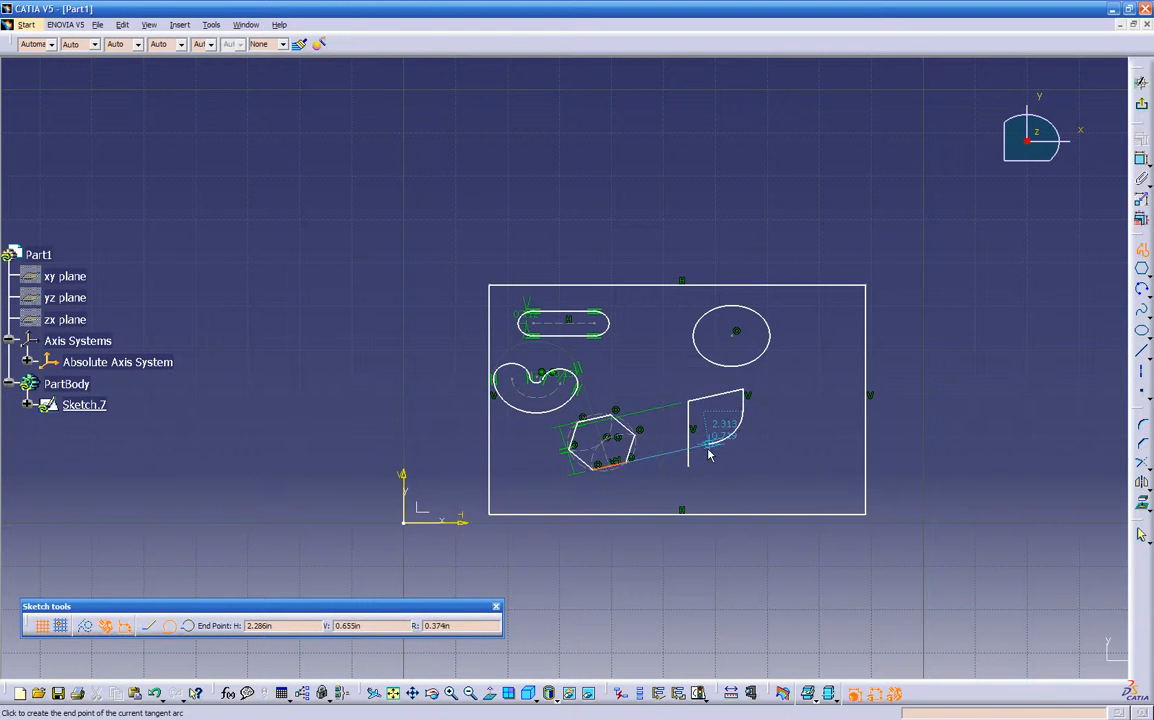
left_click(690, 467)
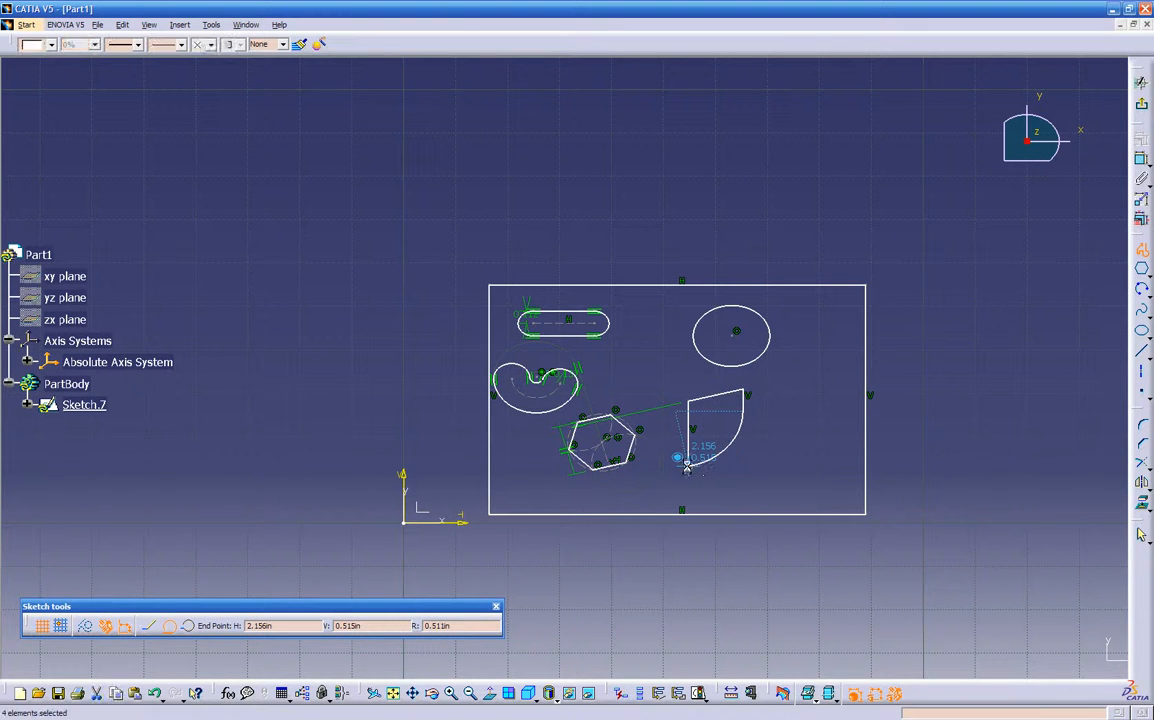
left_click(775, 441)
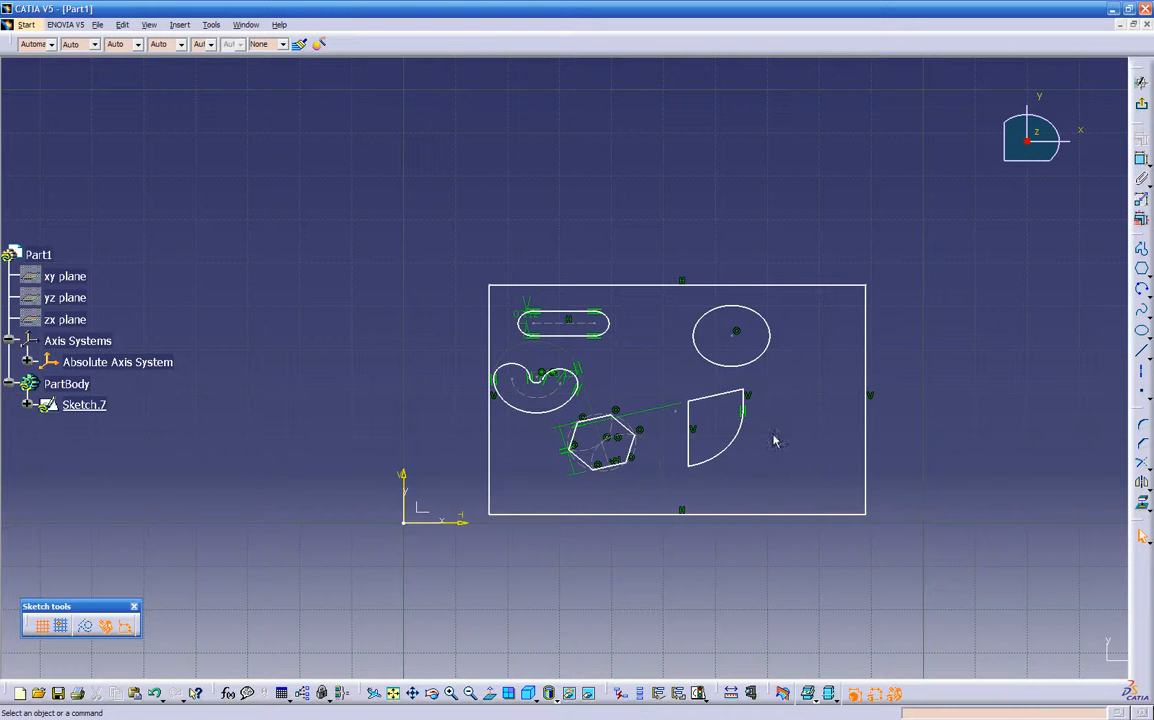
- Start a pear-shaped spline through eight control points between the arc profile and the rectangle's right edge
left_click(1141, 310)
left_click(786, 481)
left_click(828, 466)
left_click(827, 413)
left_click(821, 371)
left_click(800, 376)
left_click(787, 401)
left_click(775, 436)
left_click(762, 459)
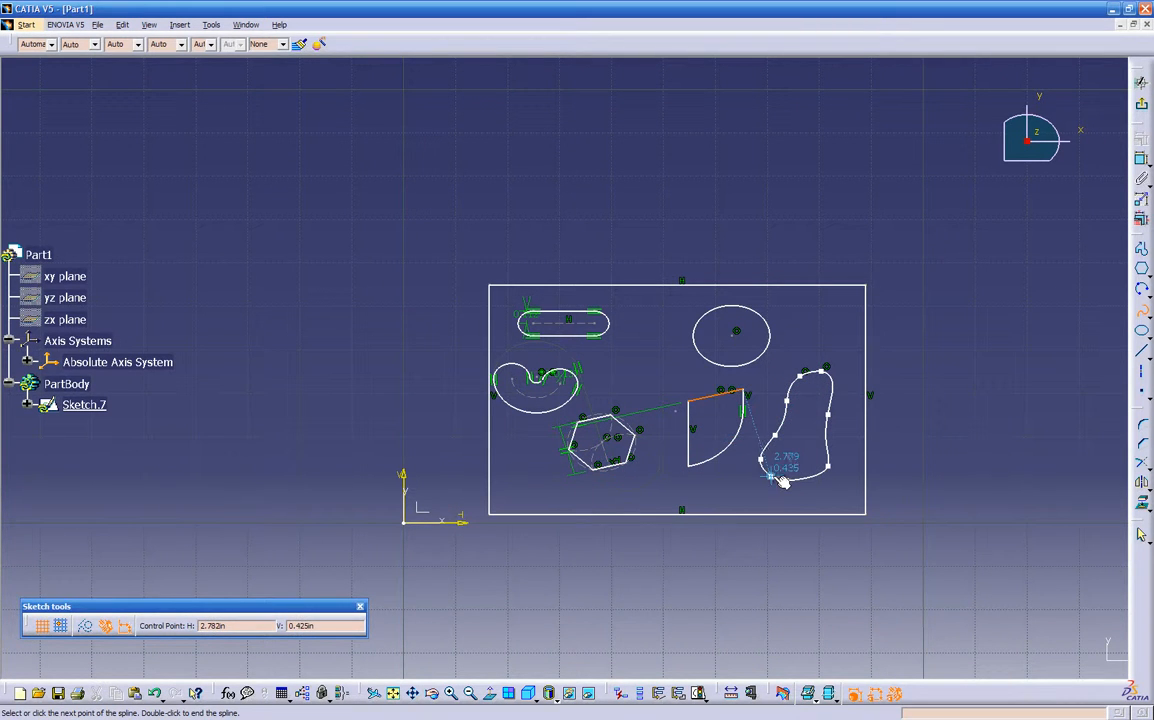
- Close the spline with one more control point and an end on its start point, and exit the sketch
middle_click_drag(790, 483, 695, 232)
left_click(577, 430)
middle_click_drag(522, 562, 862, 55)
mouse_move(743, 259)
middle_mouse_down()
mouse_move(715, 336)
mouse_move(643, 322)
mouse_move(594, 334)
middle_mouse_up()
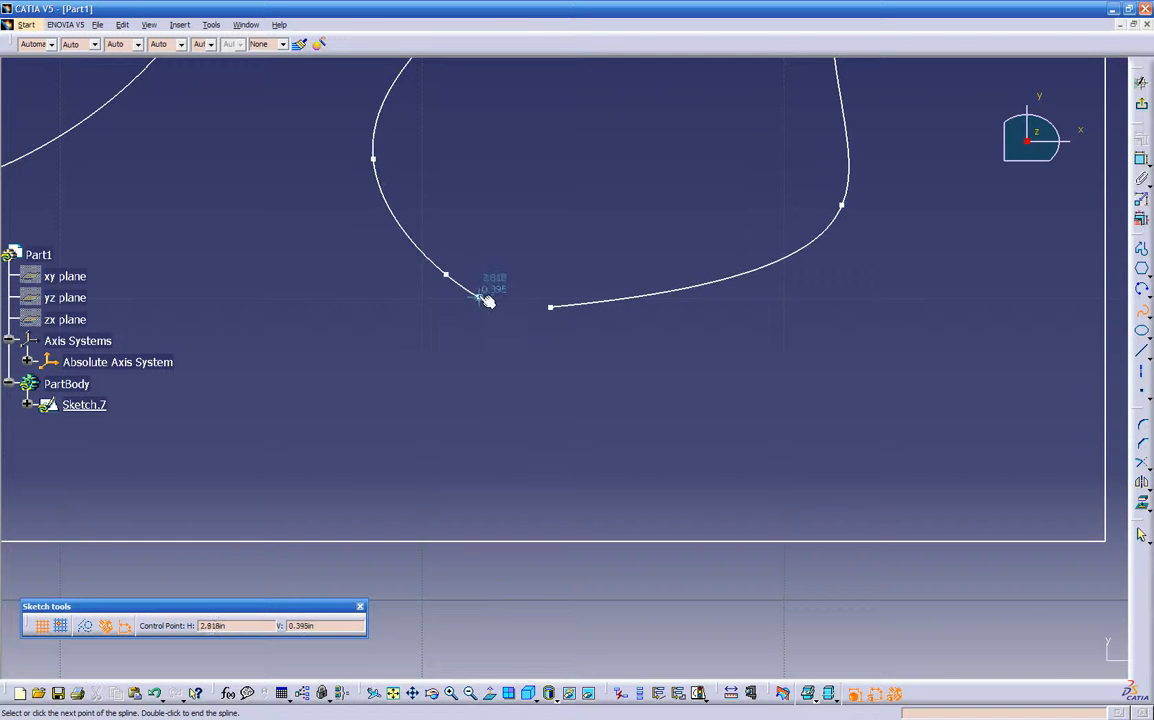
left_click(552, 305)
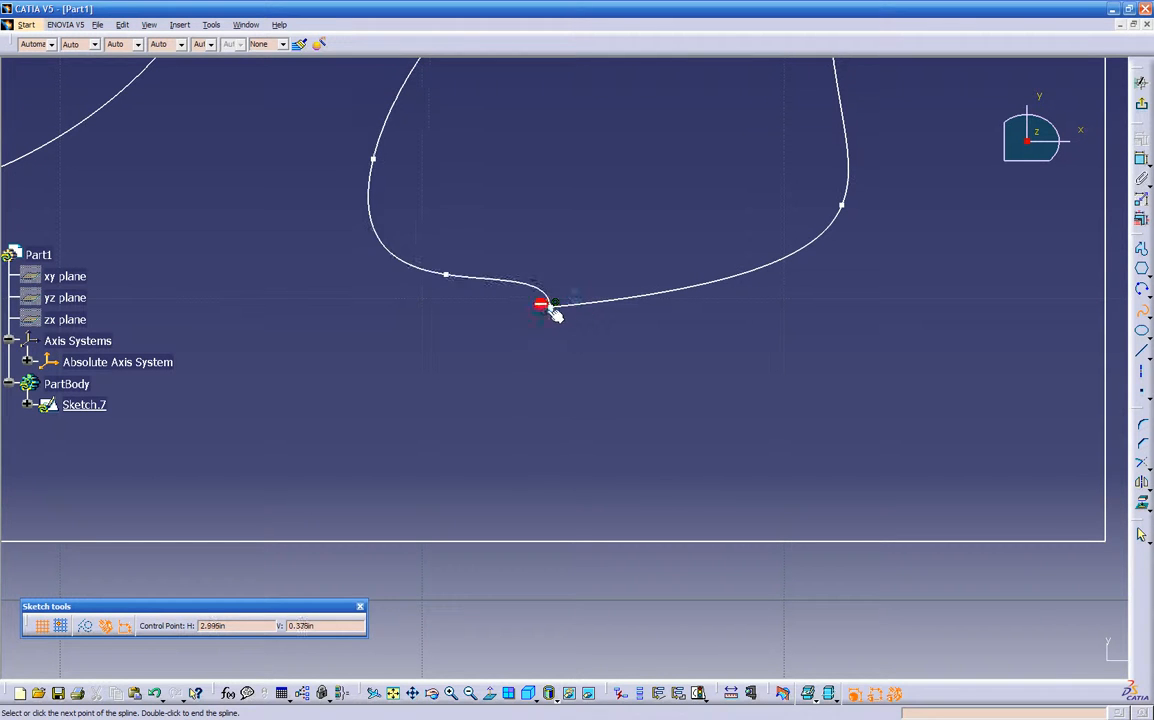
key("Escape")
left_click(540, 384)
mouse_move(543, 371)
middle_mouse_down()
mouse_move(540, 412)
mouse_move(489, 404)
mouse_move(572, 453)
mouse_move(567, 471)
mouse_move(531, 431)
mouse_move(484, 488)
mouse_move(638, 510)
middle_mouse_up()
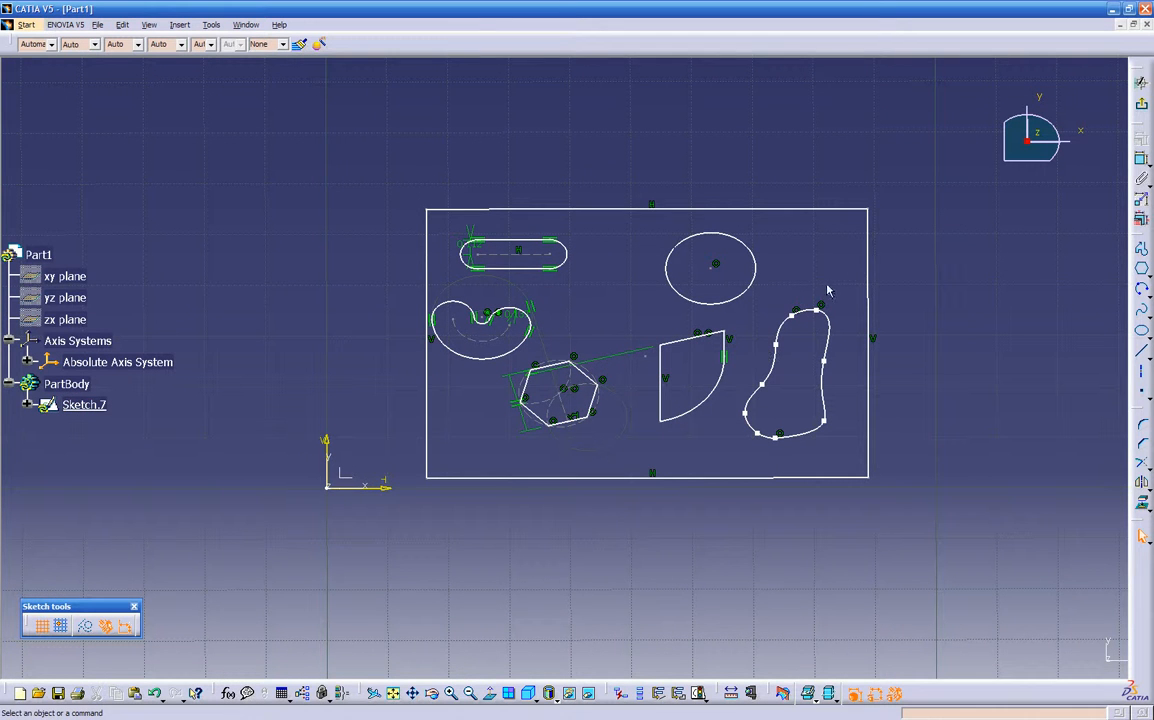
left_click(1143, 106)
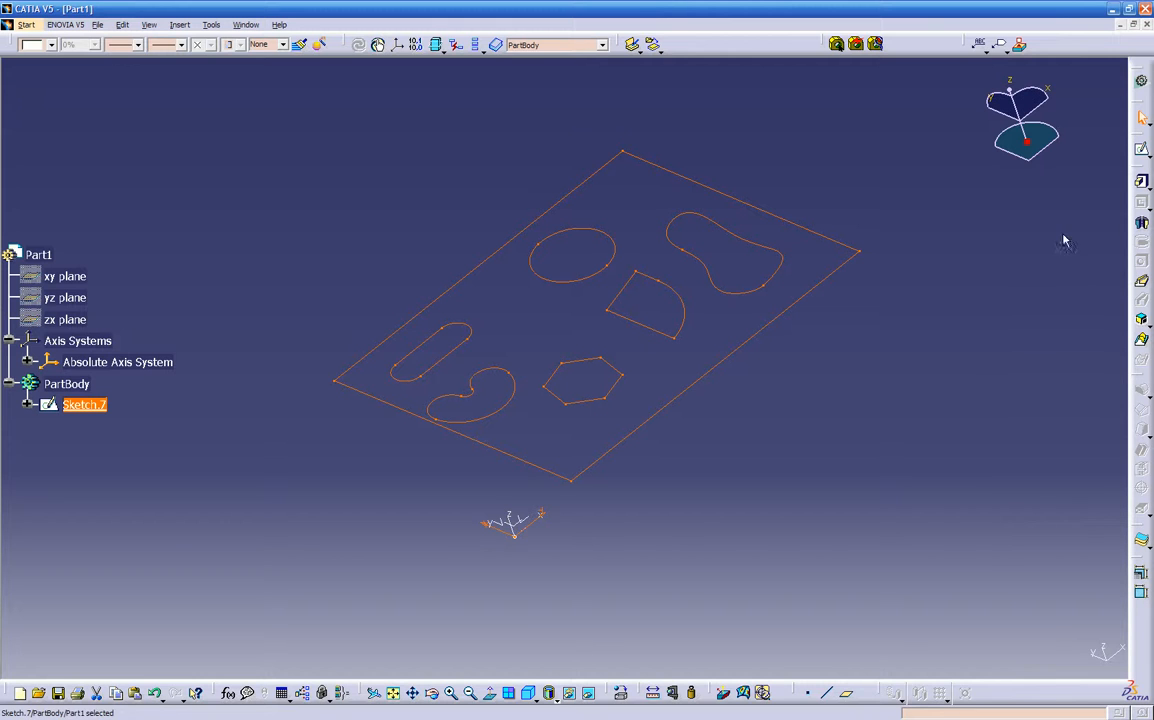
- Start a Multi-Pad from the multi-profile sketch and highlight extrusion domains 1 to 6 in turn to identify their profiles
left_click(1146, 188)
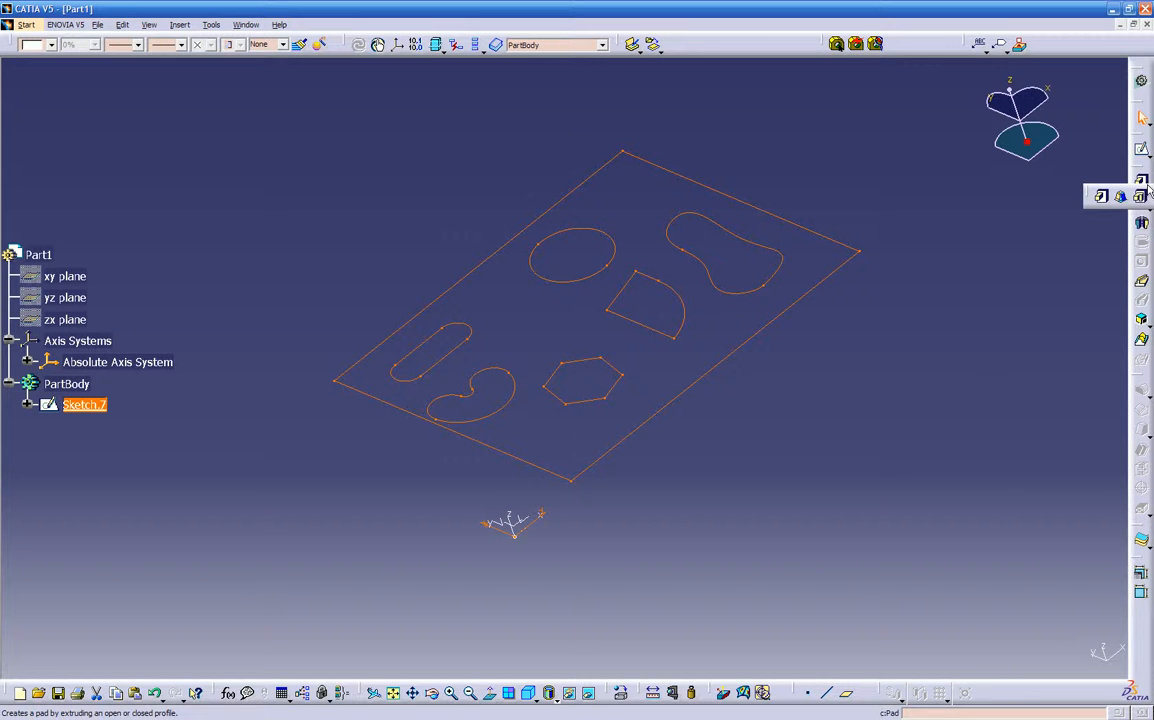
left_click(1143, 197)
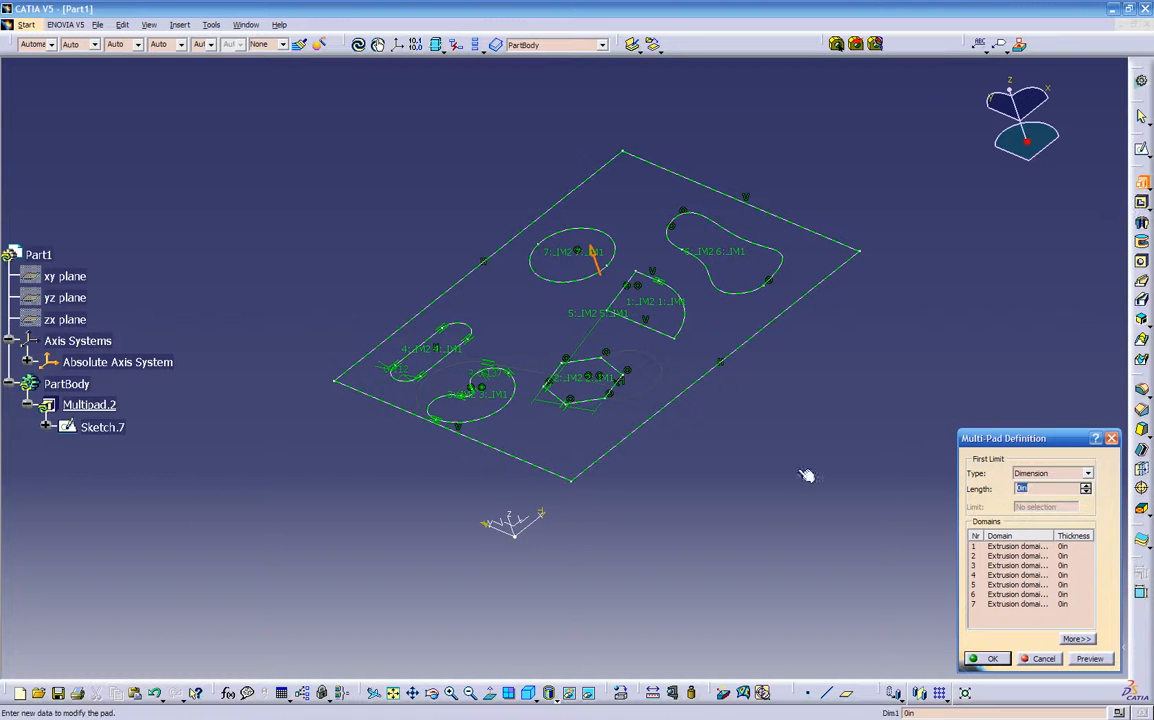
middle_click_drag(717, 530, 668, 537)
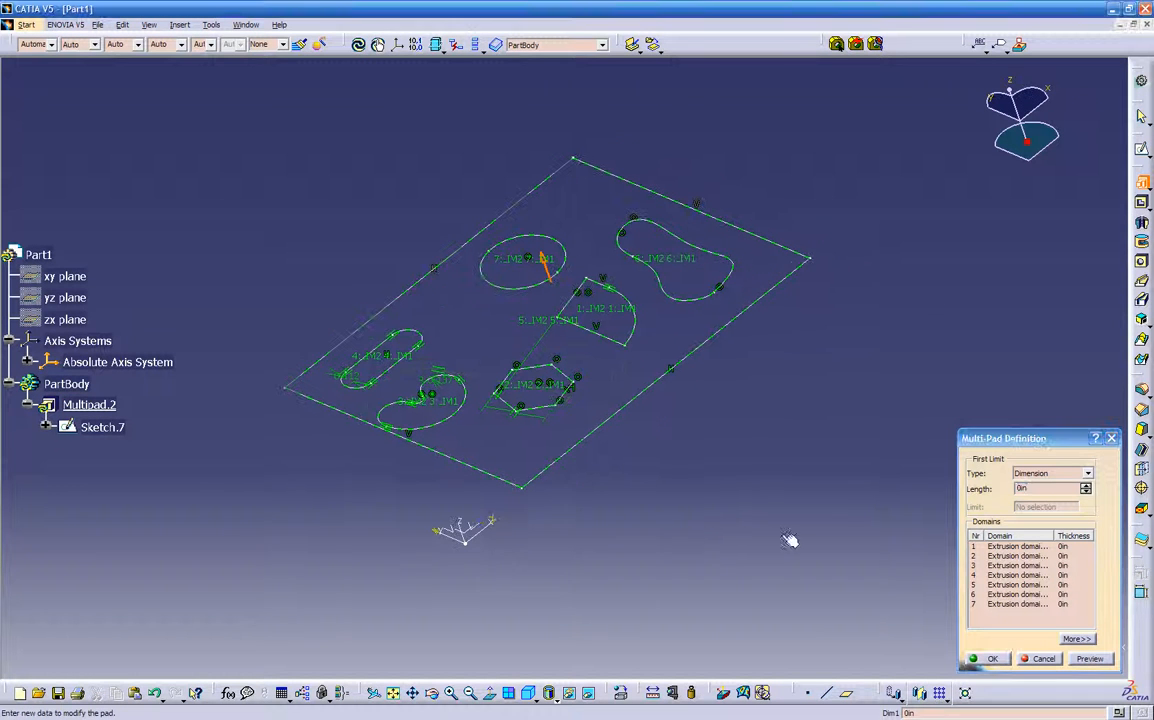
left_click(996, 548)
left_click(997, 556)
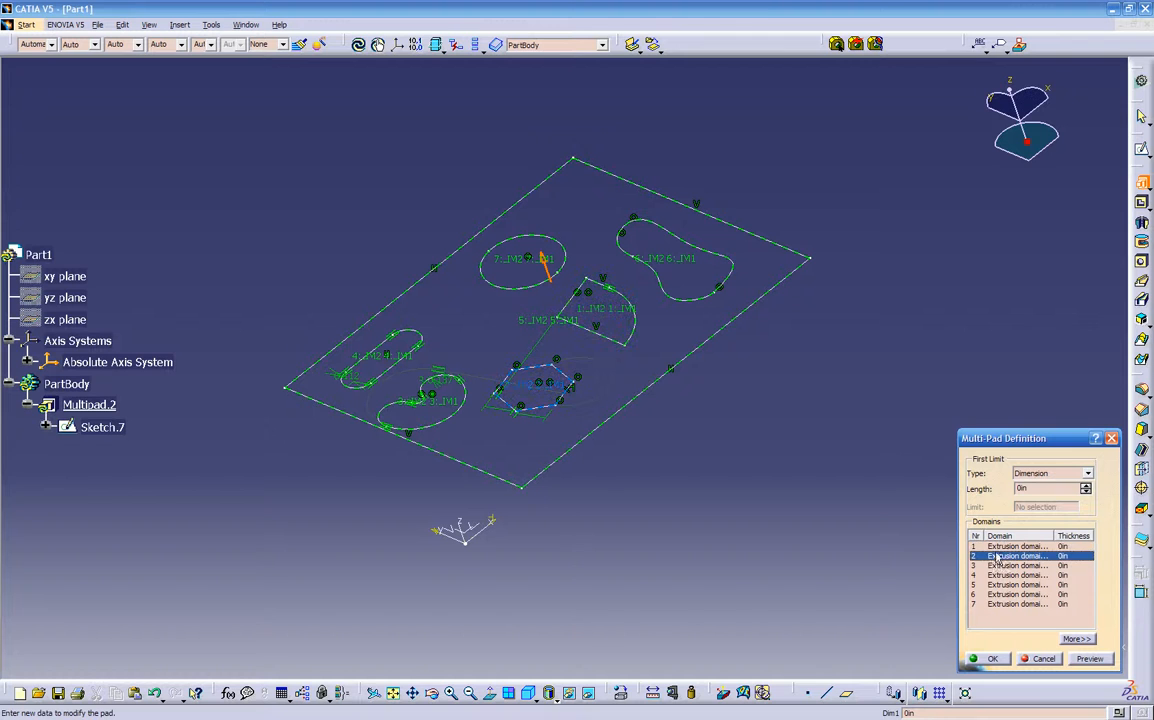
left_click(997, 566)
left_click(997, 576)
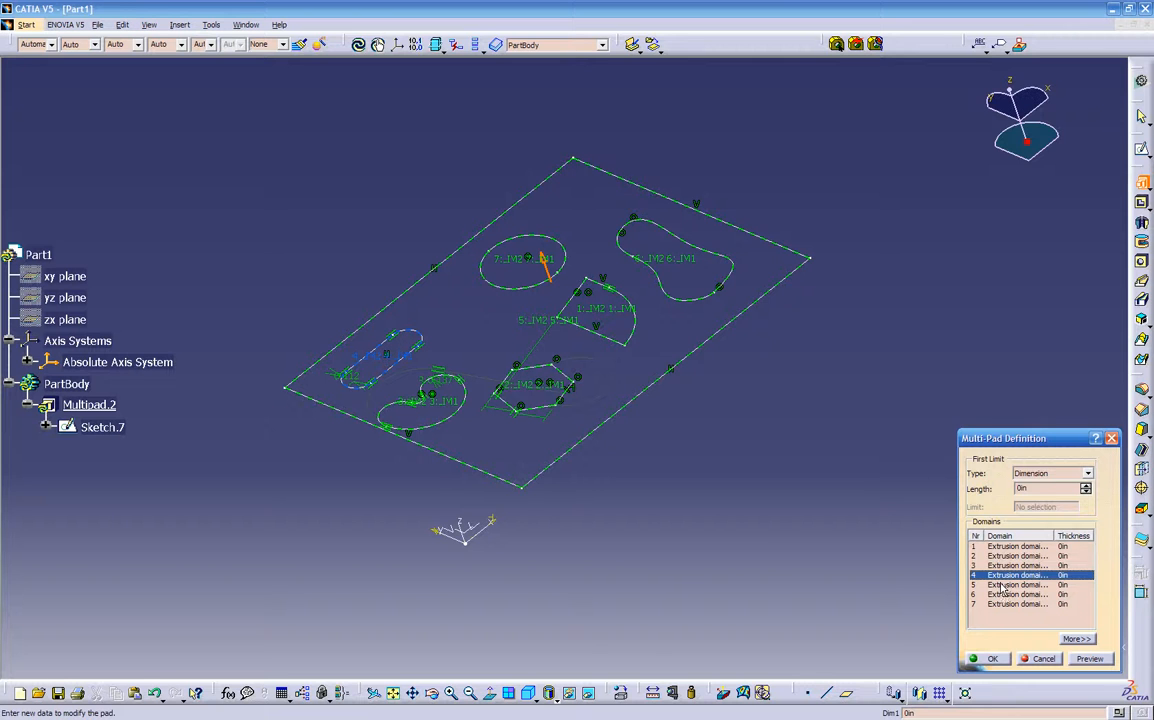
left_click(1001, 586)
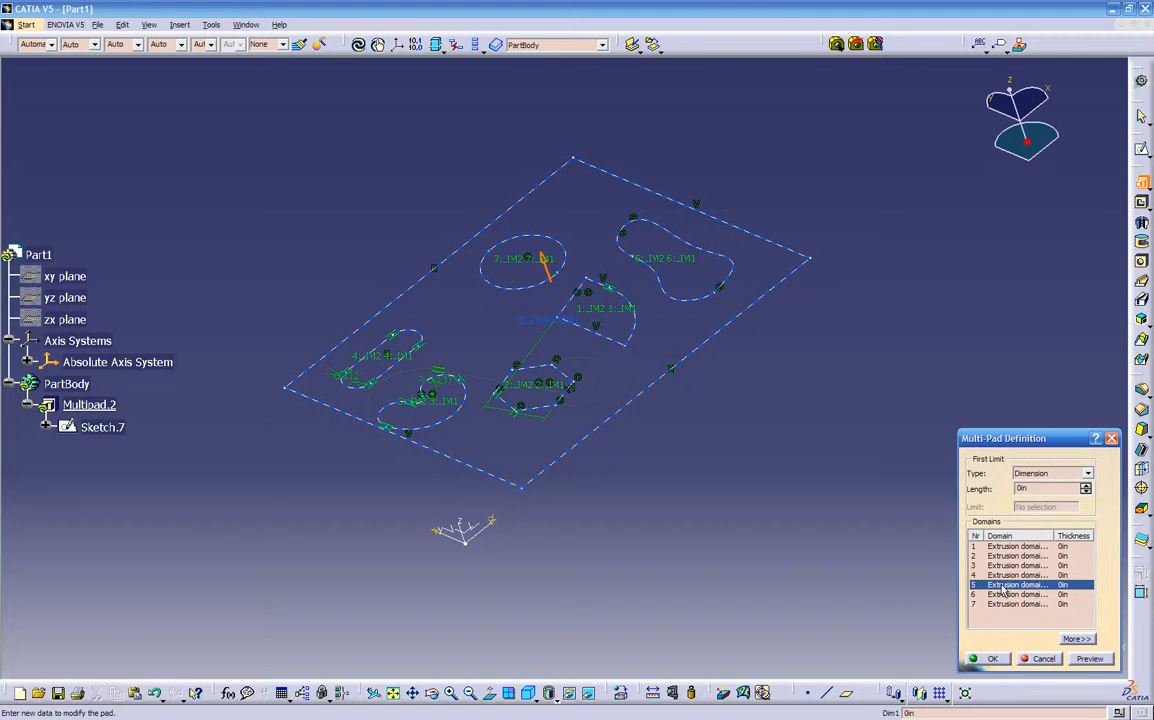
left_click(1001, 595)
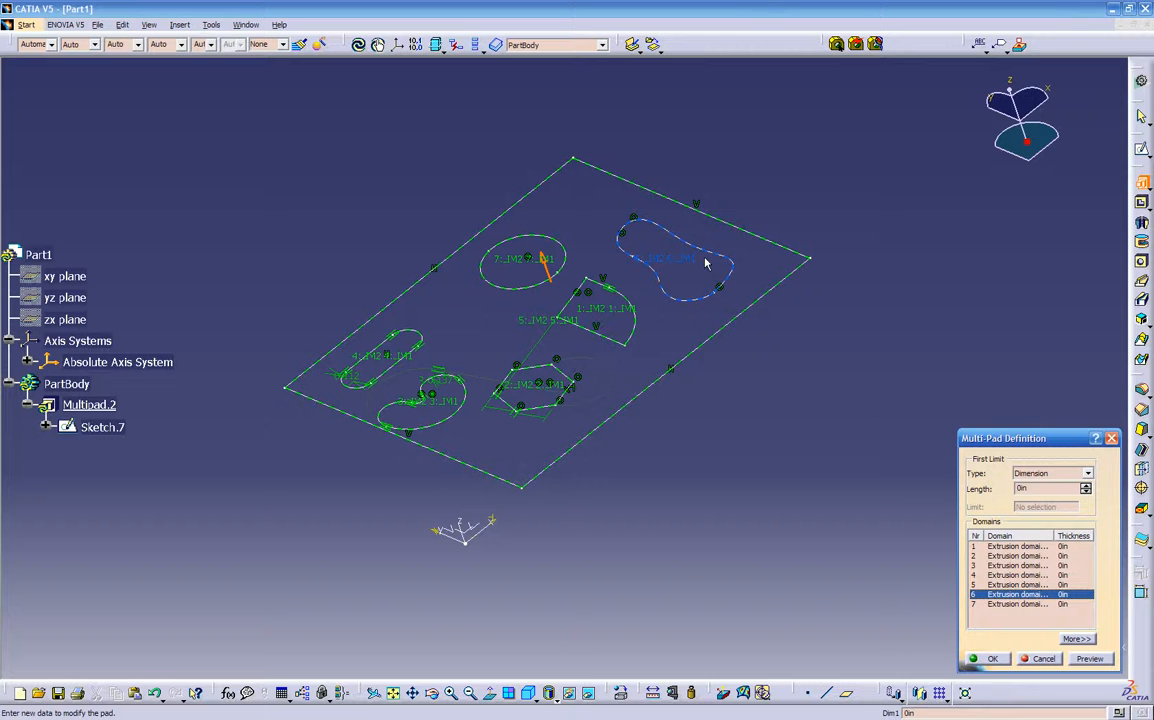
- Set the extrusion length of domain 1, the arc-sided profile, to 1 in
left_click(1020, 545)
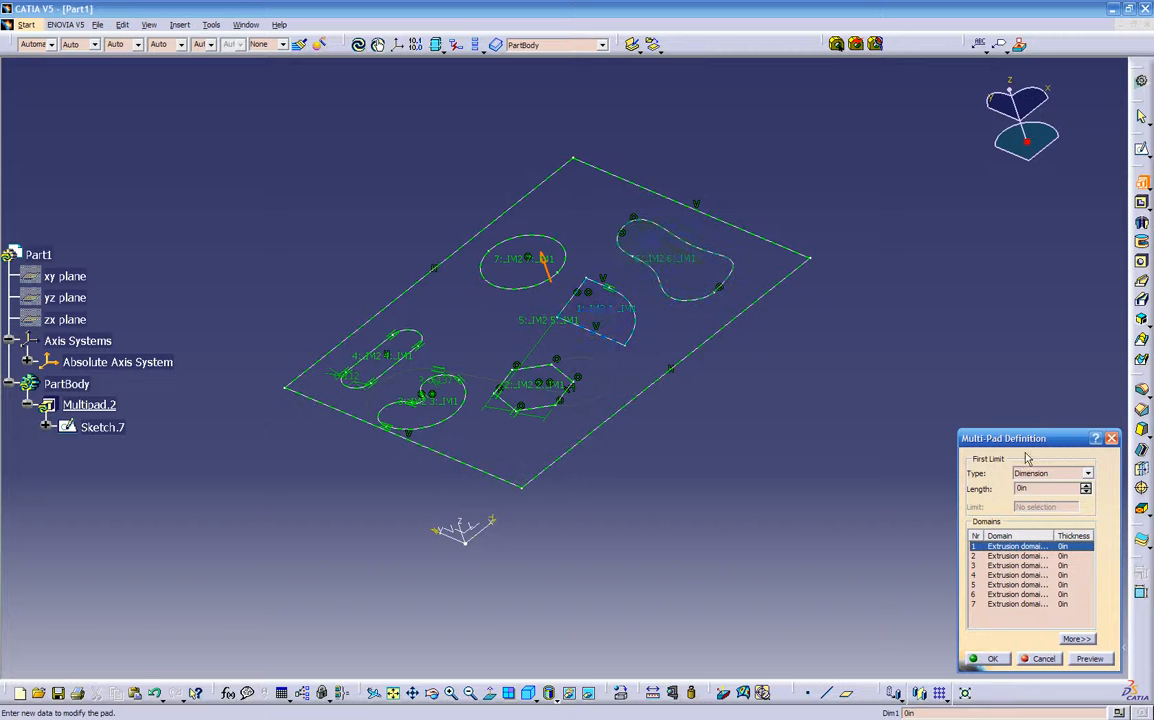
left_click(1033, 488)
left_click(1085, 486)
left_click(1085, 487)
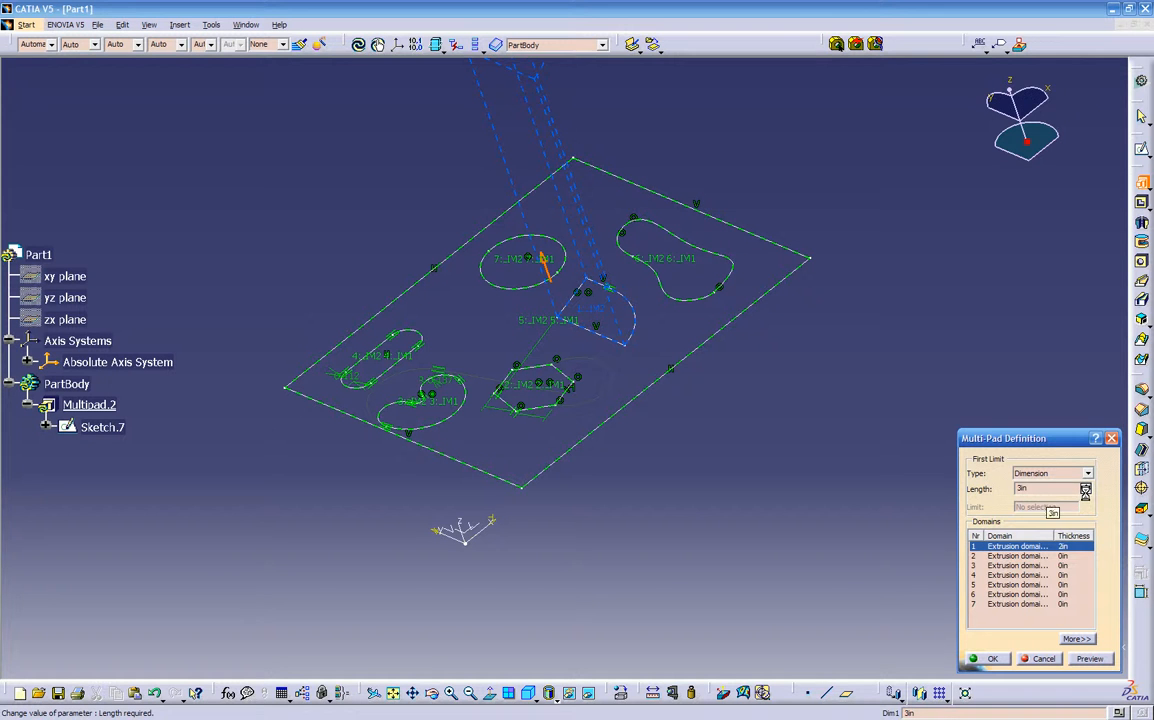
left_click(1085, 491)
- Set the length of domains 2 and 3, the hexagon and the curved keyhole-like profile, together to 0.2 in
left_click(1030, 556)
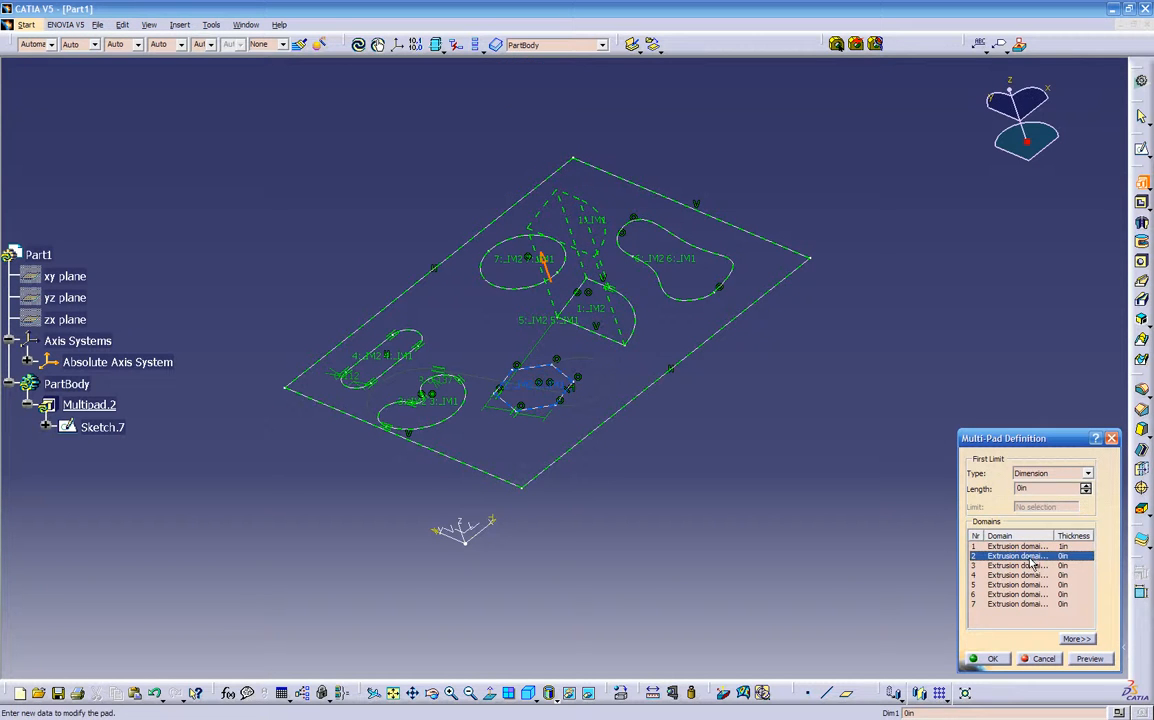
left_click(1024, 566)
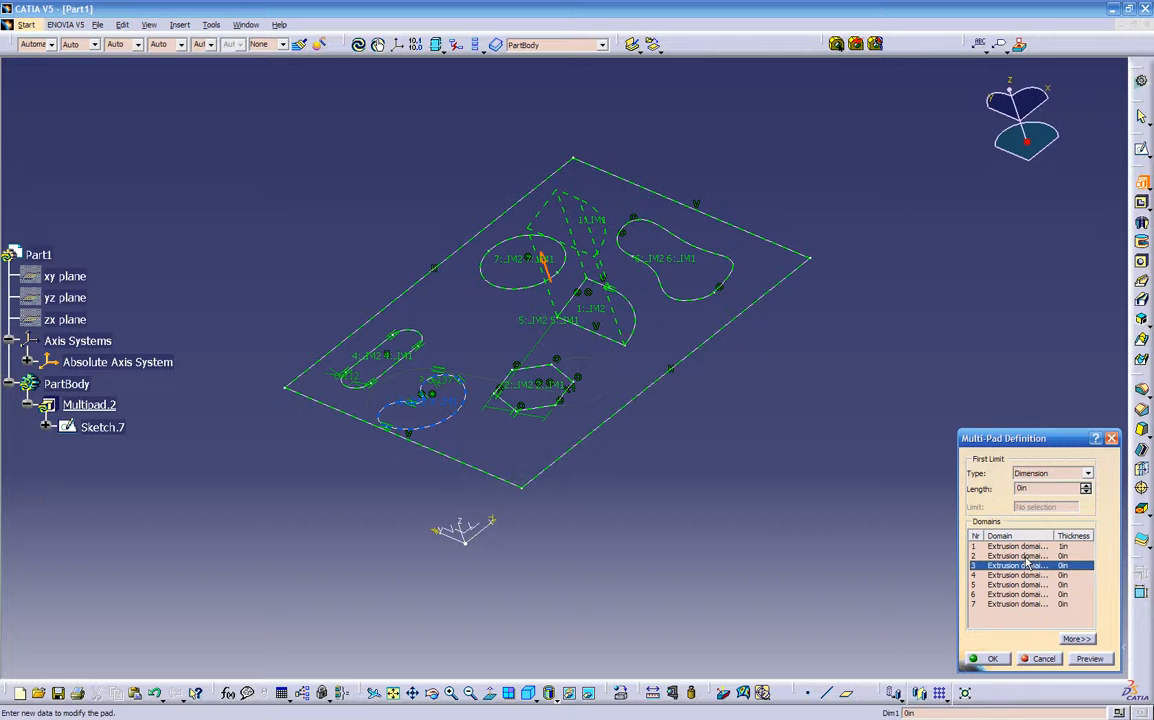
left_click(1027, 558, "ctrl")
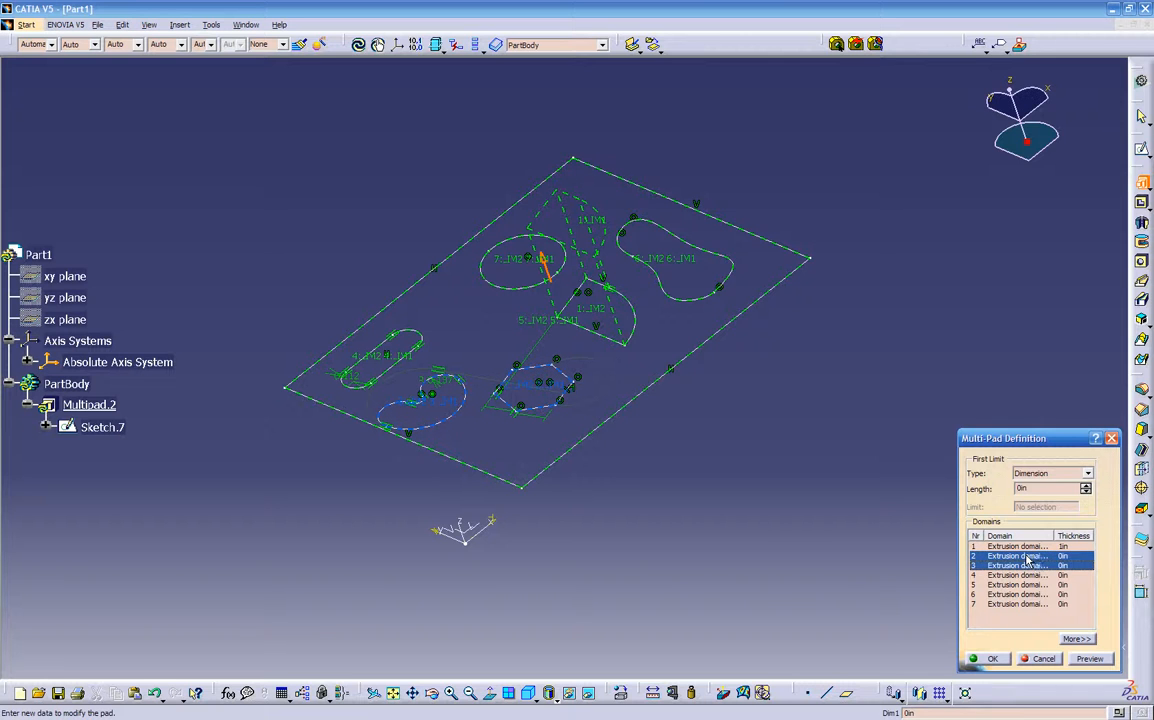
left_click_drag(1036, 490, 1000, 495)
key("Return")
- Set the extrusion length of domain 4, the straight elongated slot, to 0.1 in
left_click(1020, 576)
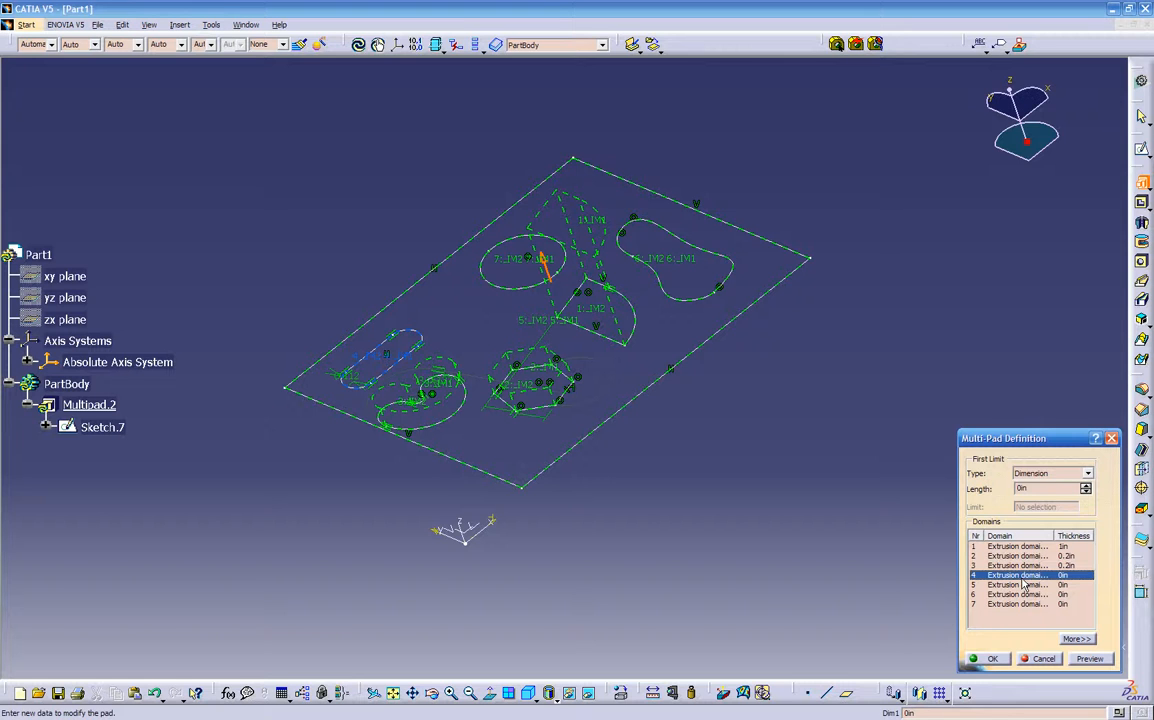
left_click_drag(1040, 489, 924, 494)
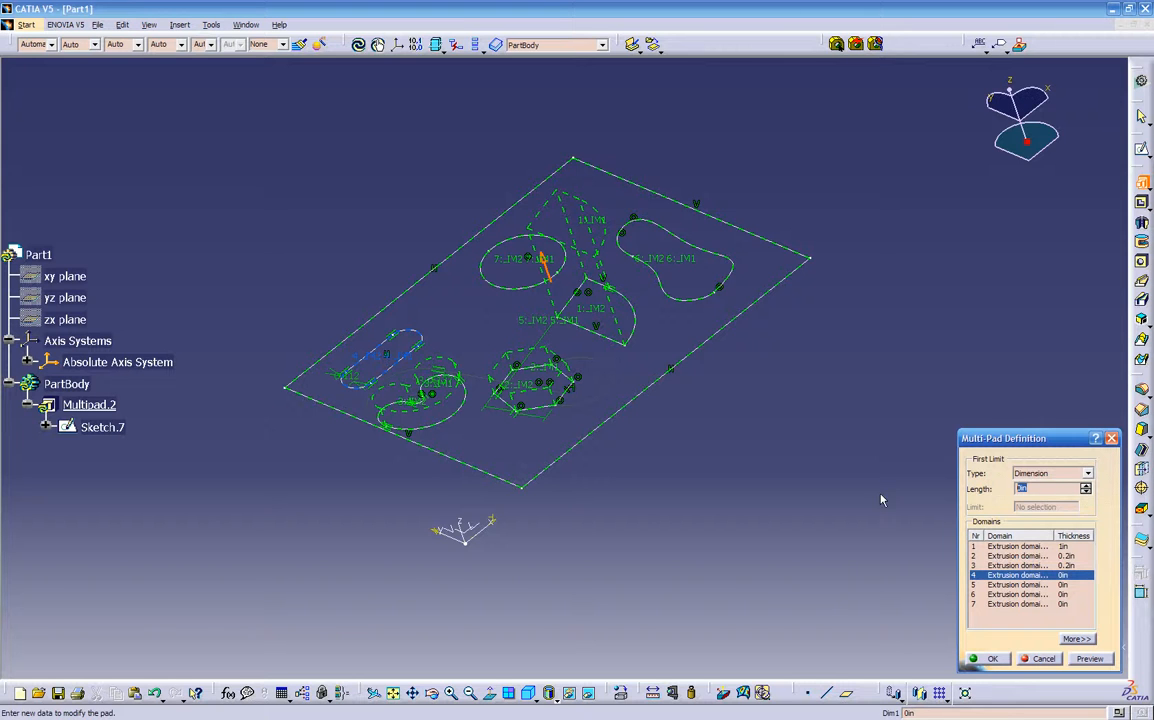
type(".1")
key("Return")
- Set the extrusion length of domain 5, the outer rectangle, to 0.5 in and inspect the wireframe preview from the side
left_click(997, 585)
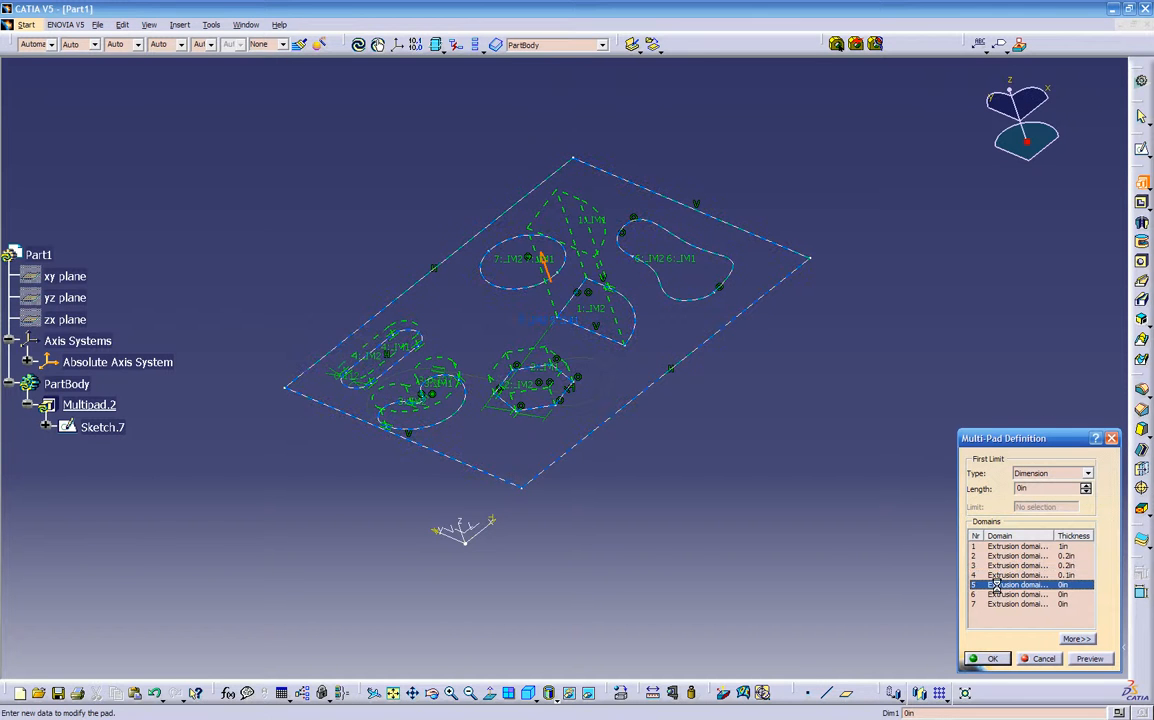
left_click_drag(1044, 489, 985, 497)
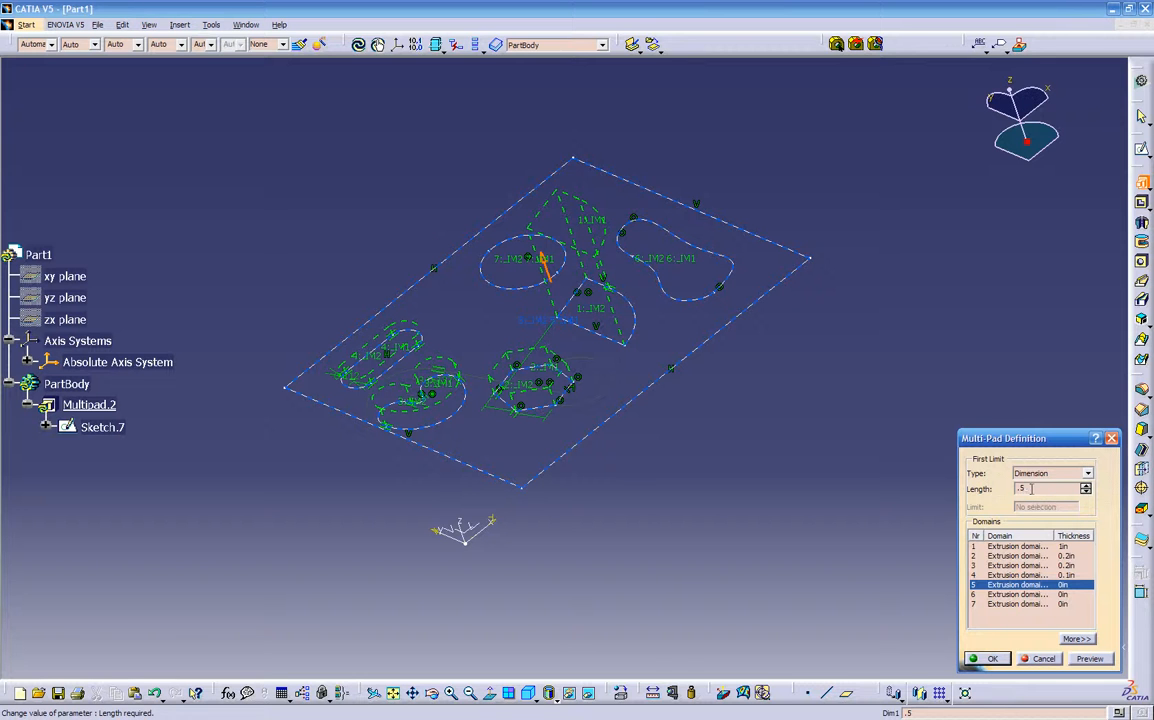
type(".5")
key("Return")
middle_click_drag(639, 525, 611, 419)
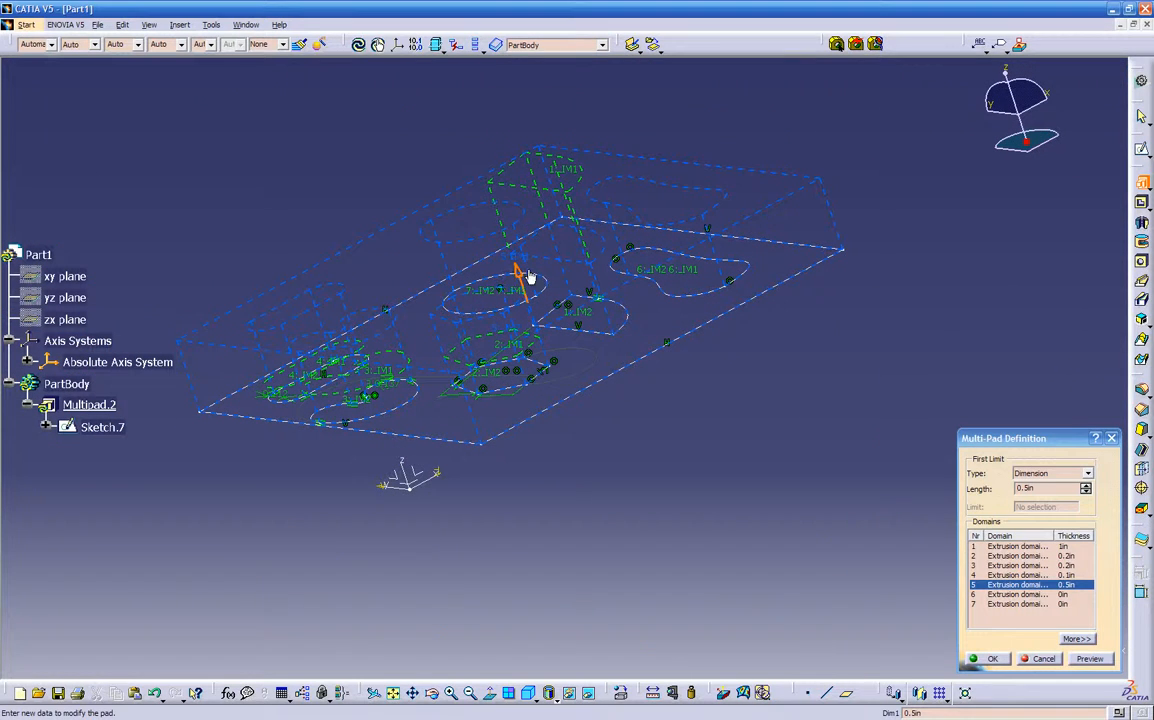
middle_click_drag(517, 276, 410, 385)
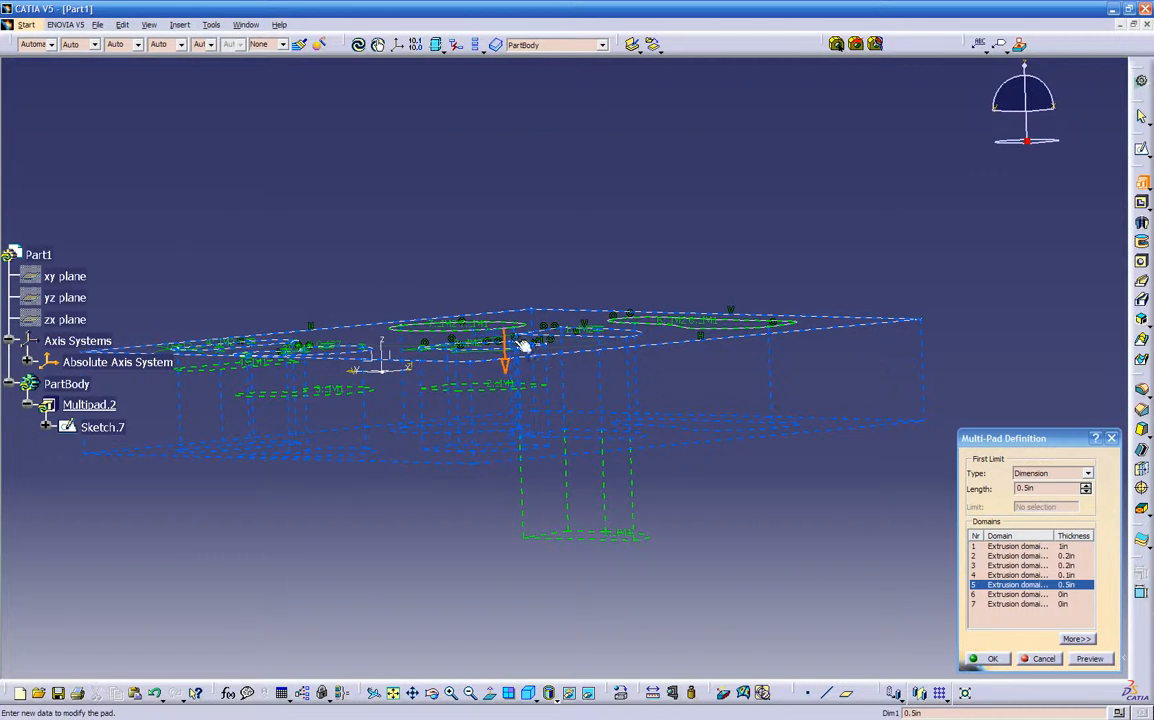
- Set the extrusion length of domain 6, the closed spline profile, to 0.2 in
left_click(1037, 596)
mouse_move(870, 548)
middle_mouse_down()
mouse_move(832, 538)
mouse_move(868, 543)
middle_mouse_up()
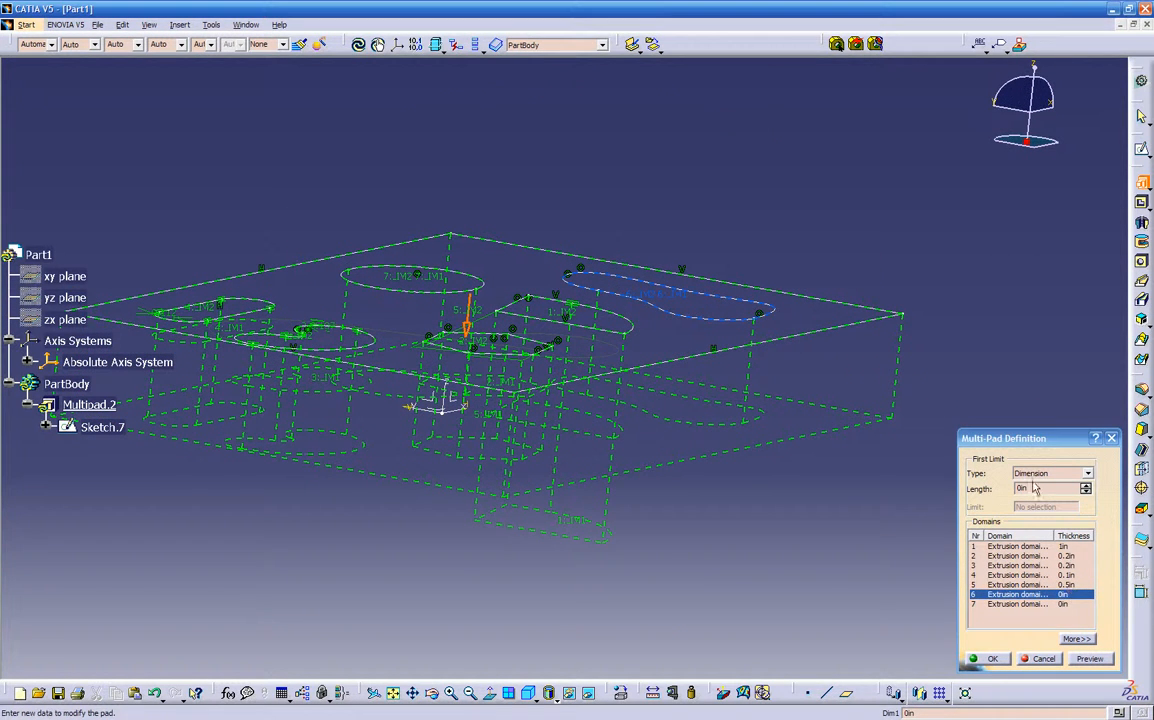
left_click_drag(1030, 488, 990, 488)
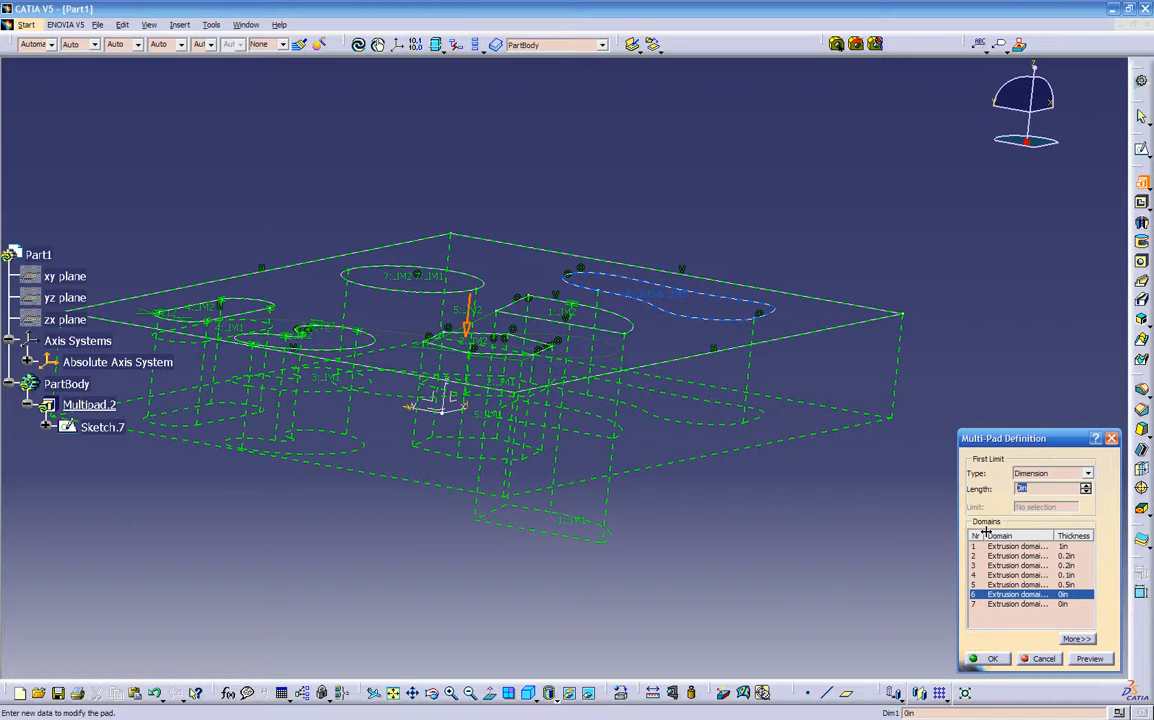
type("0.2")
key("Return")
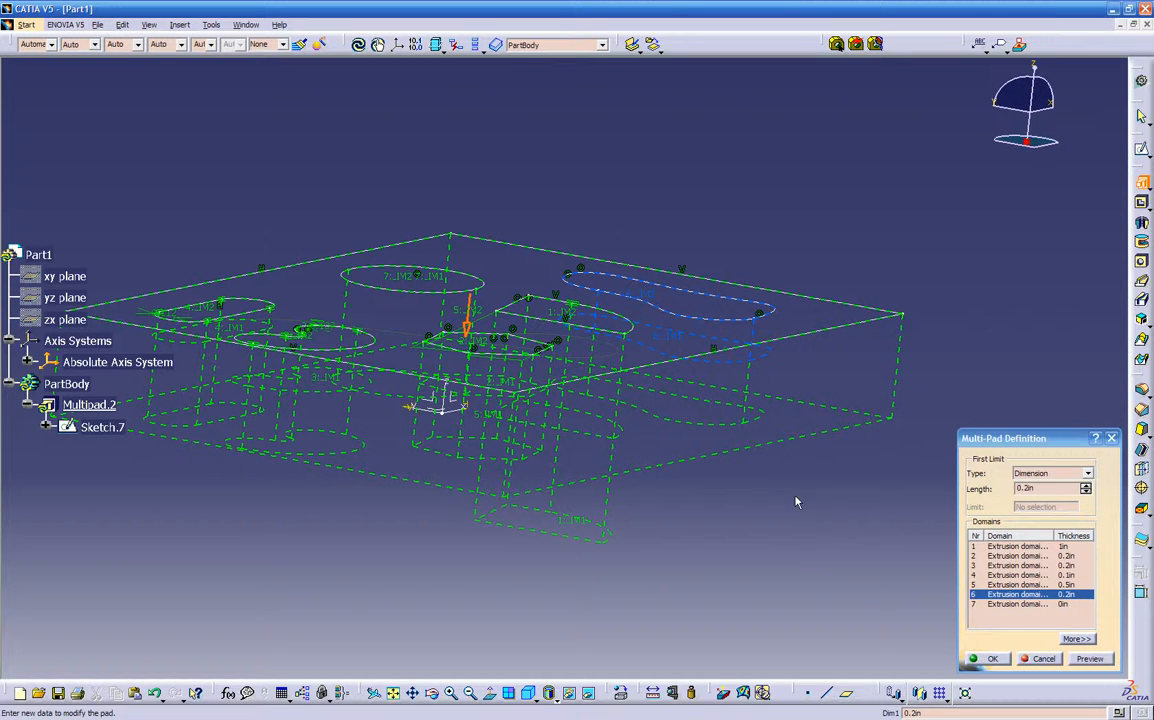
- Show the additional Multi-Pad options, set the length of domain 7, the ellipse, to 0.2 in and create the multi-pad
left_click(1077, 638)
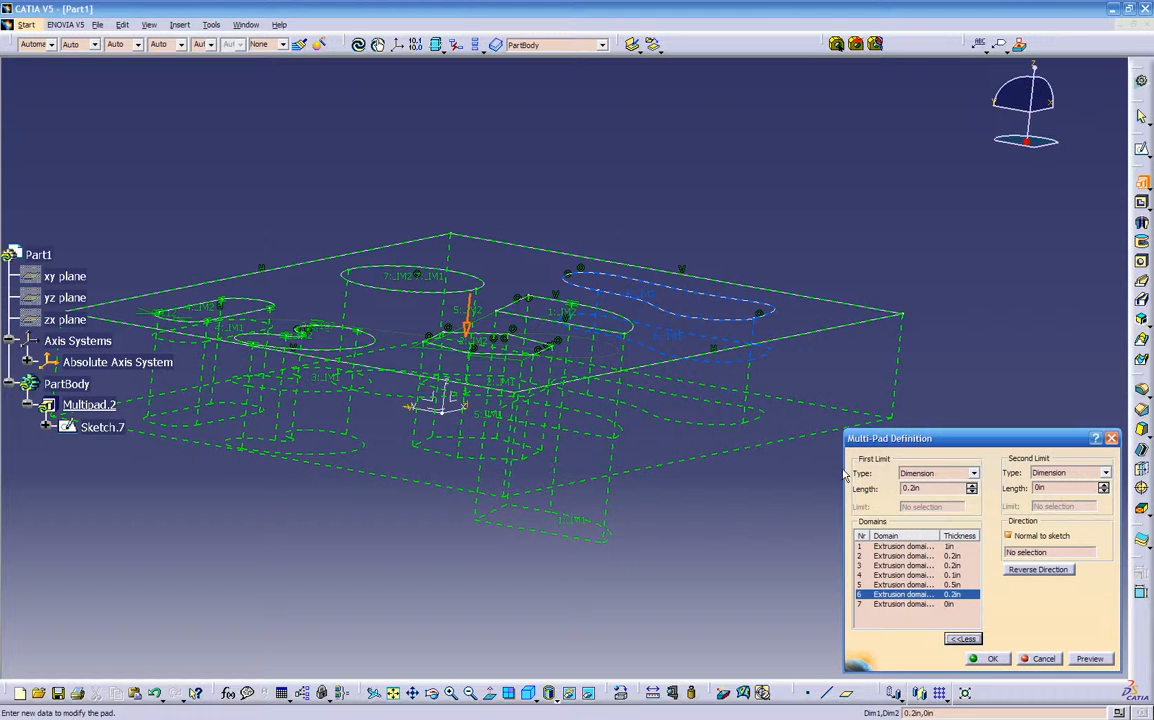
left_click(900, 604)
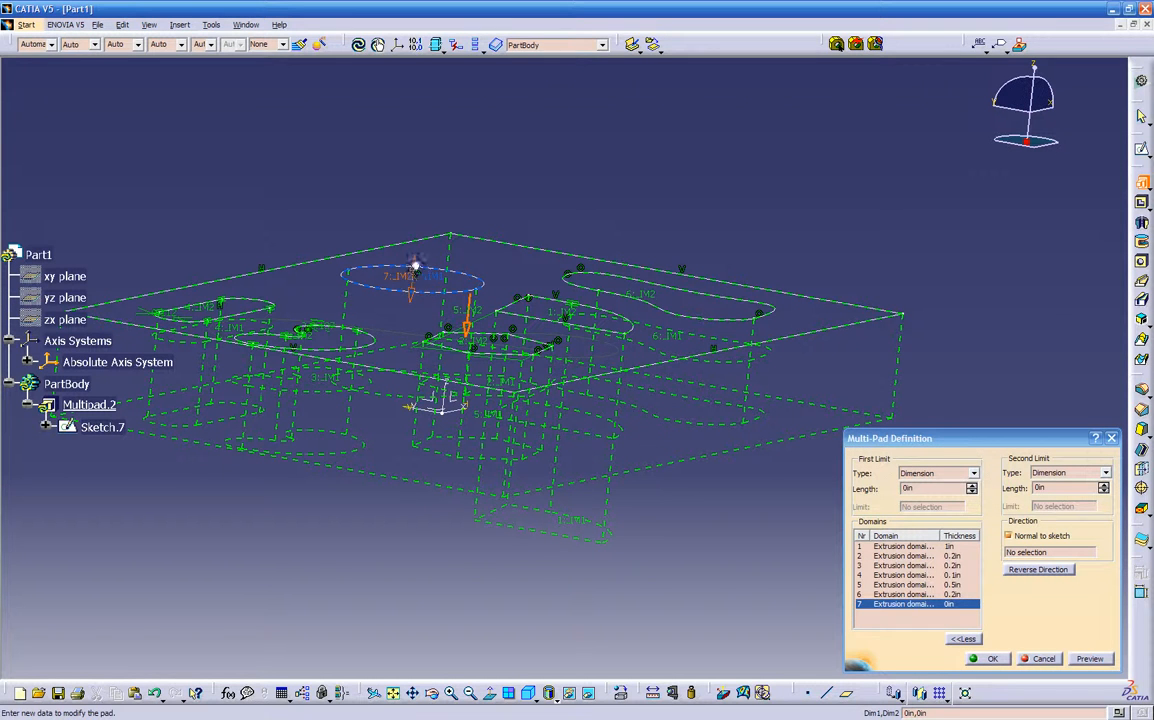
middle_click_drag(412, 316, 542, 271)
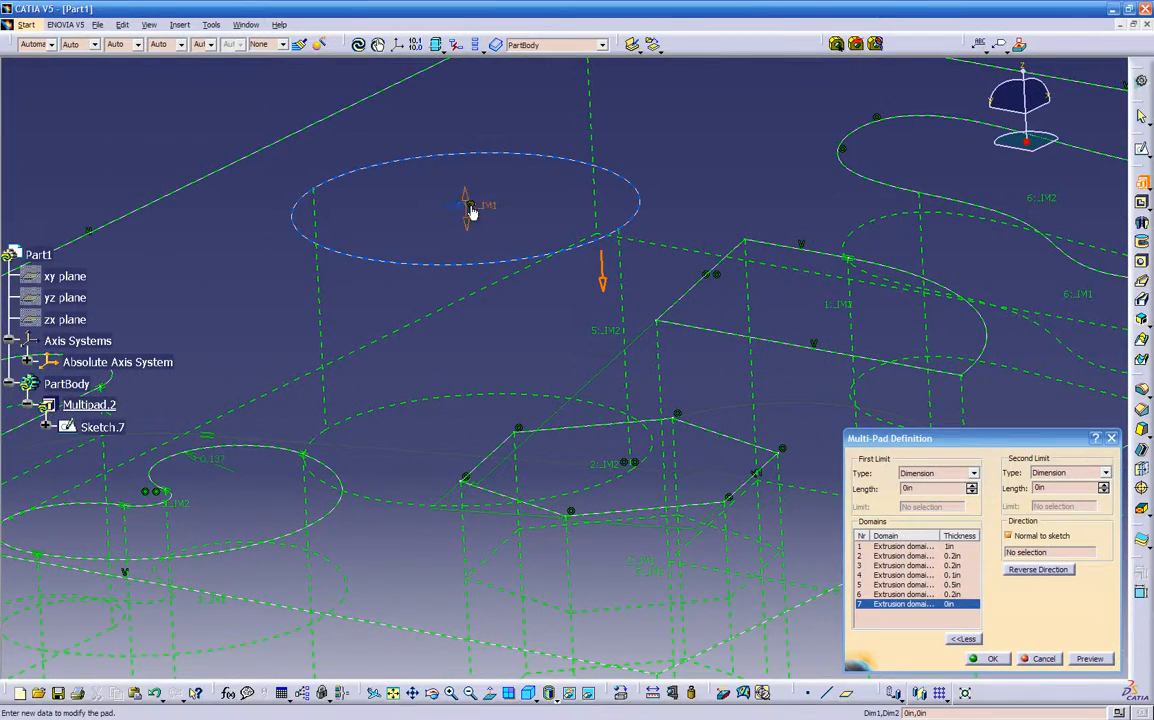
mouse_move(610, 300)
middle_mouse_down()
mouse_move(600, 354)
mouse_move(610, 353)
middle_mouse_up()
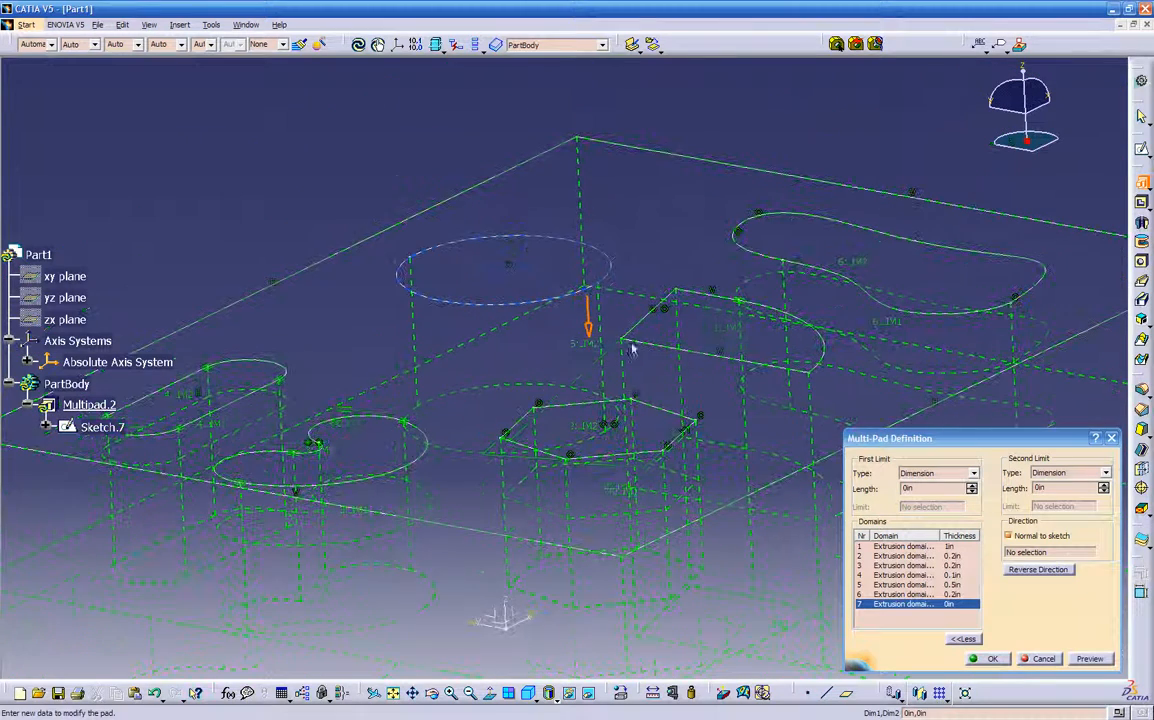
left_click_drag(922, 489, 862, 503)
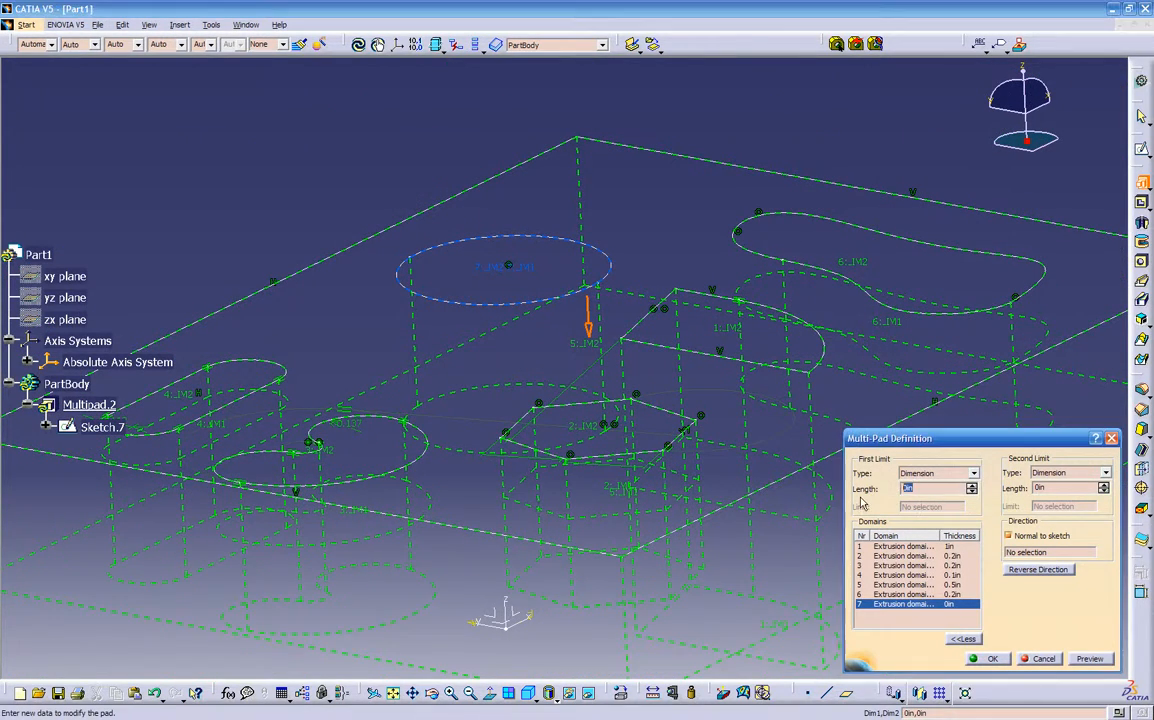
type(".2")
key("Return")
left_click(989, 657)
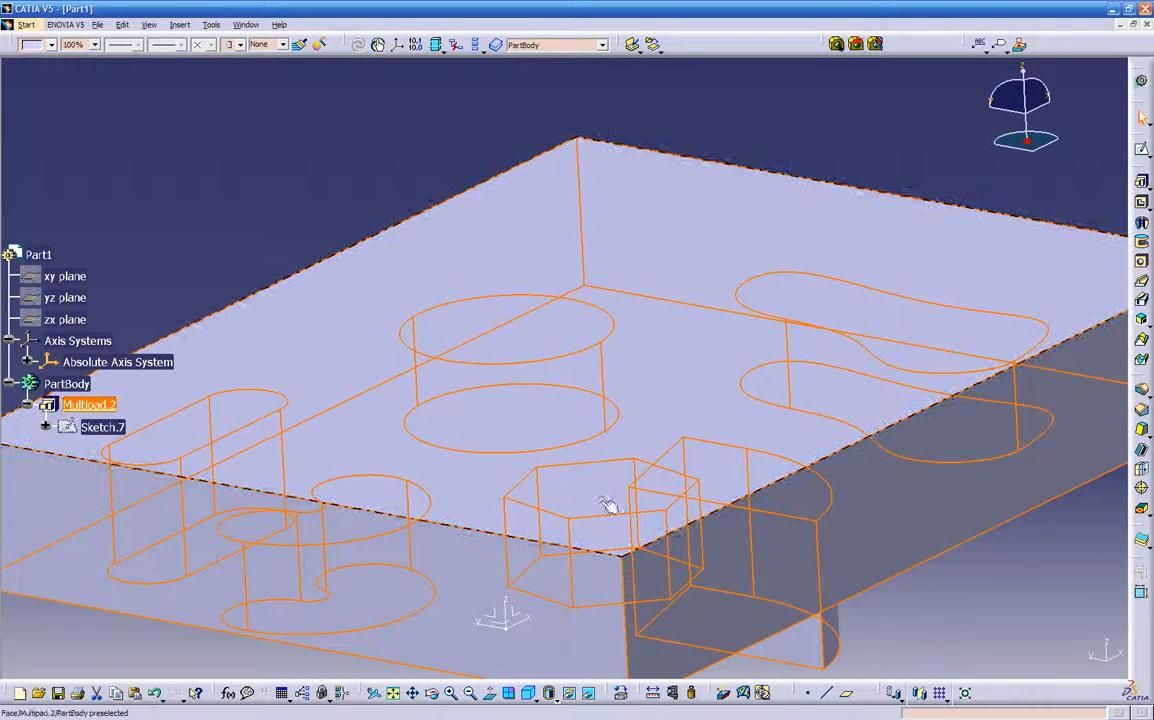
- Reopen the multi-pad definition, change the curved slot's domain 3 length to 0.5 in and apply the change
mouse_move(598, 474)
middle_mouse_down()
mouse_move(574, 543)
mouse_move(560, 560)
mouse_move(536, 554)
mouse_move(567, 464)
mouse_move(567, 400)
mouse_move(598, 343)
mouse_move(546, 482)
mouse_move(482, 456)
mouse_move(590, 294)
middle_mouse_up()
middle_click_drag(537, 594, 677, 470)
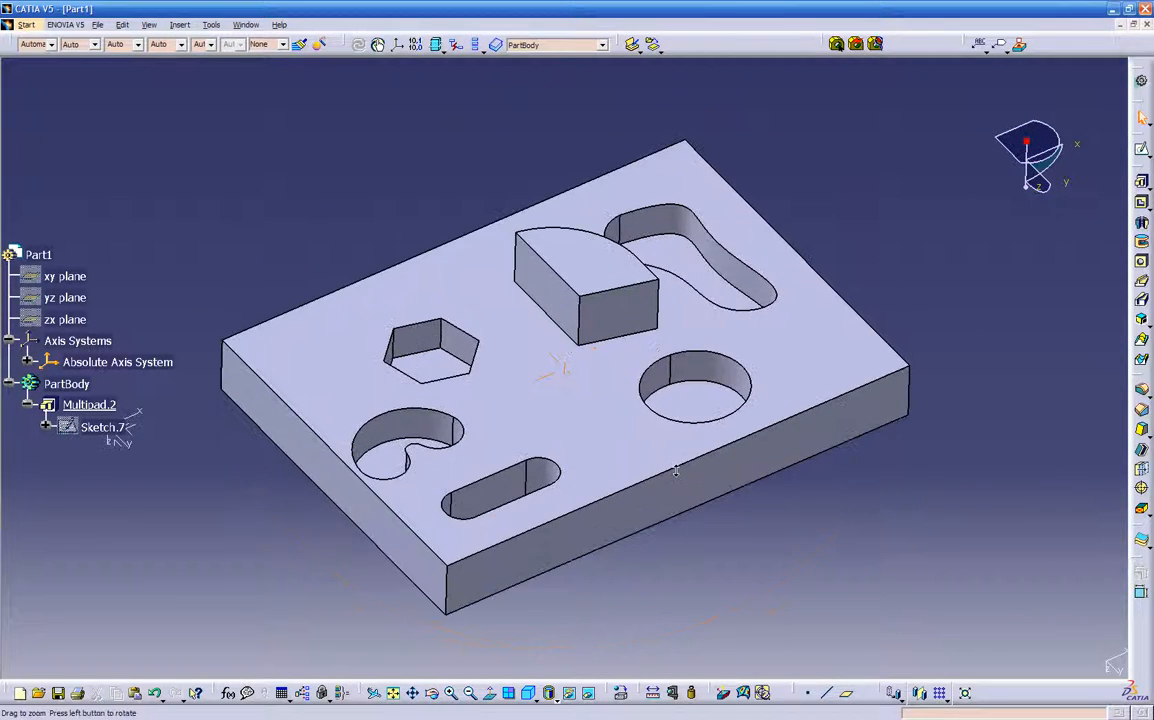
double_click(688, 400)
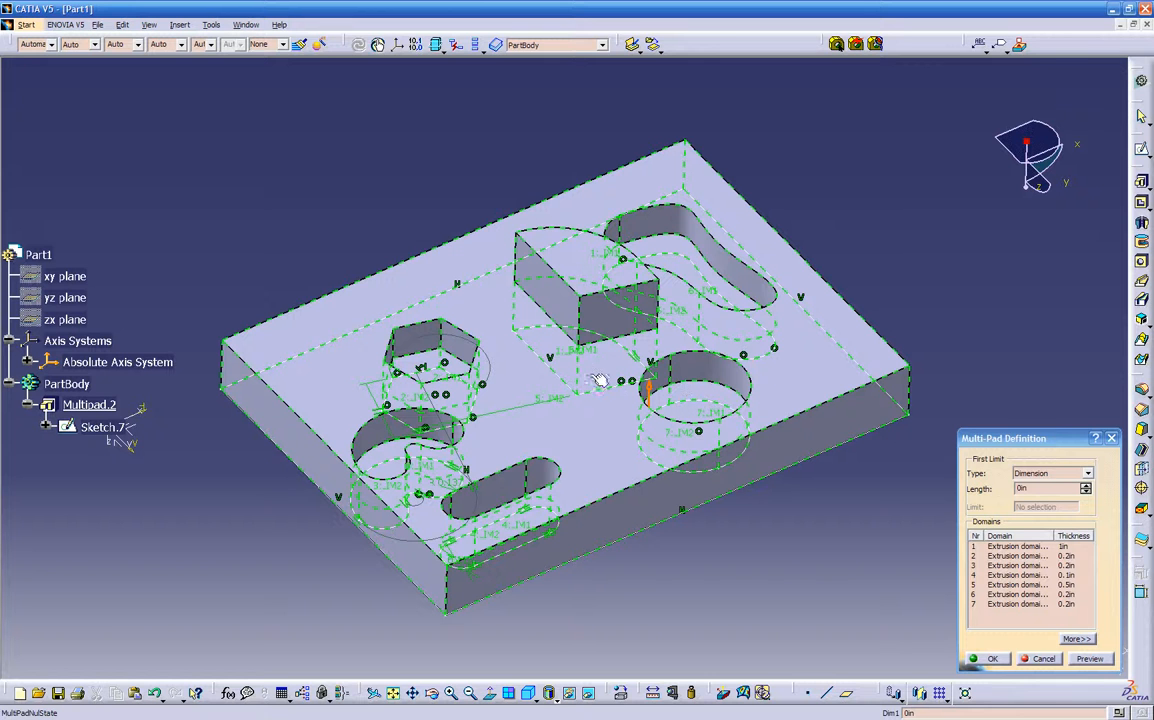
left_click(498, 352)
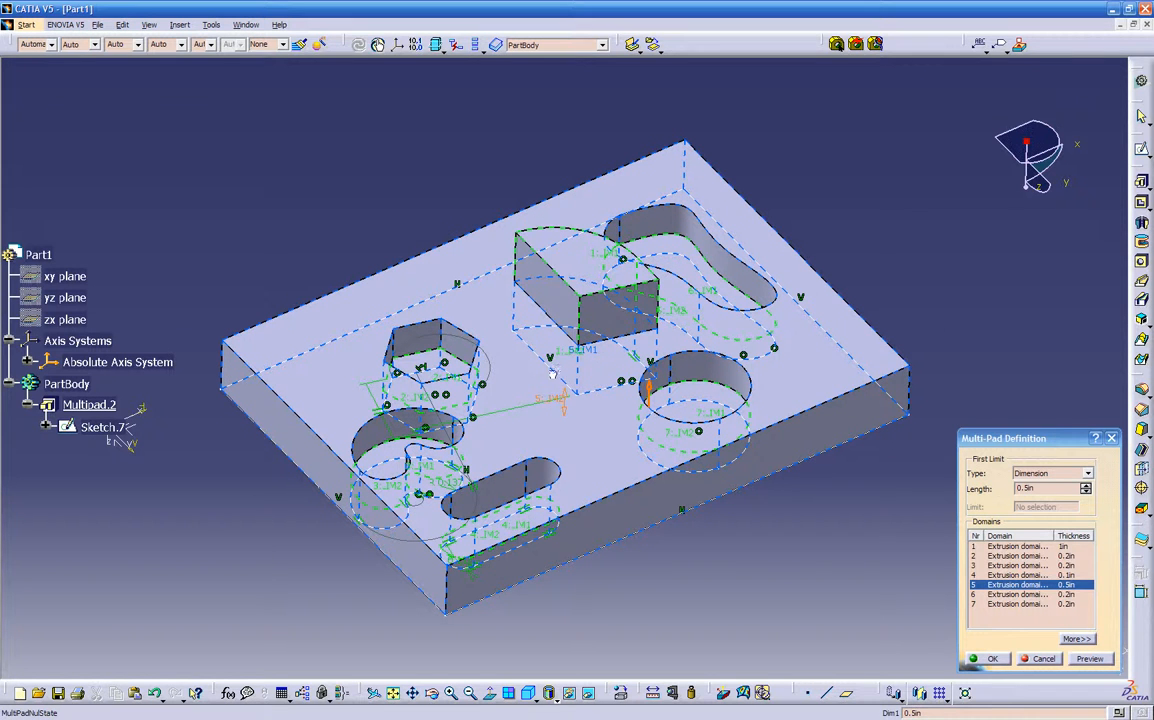
left_click(606, 259)
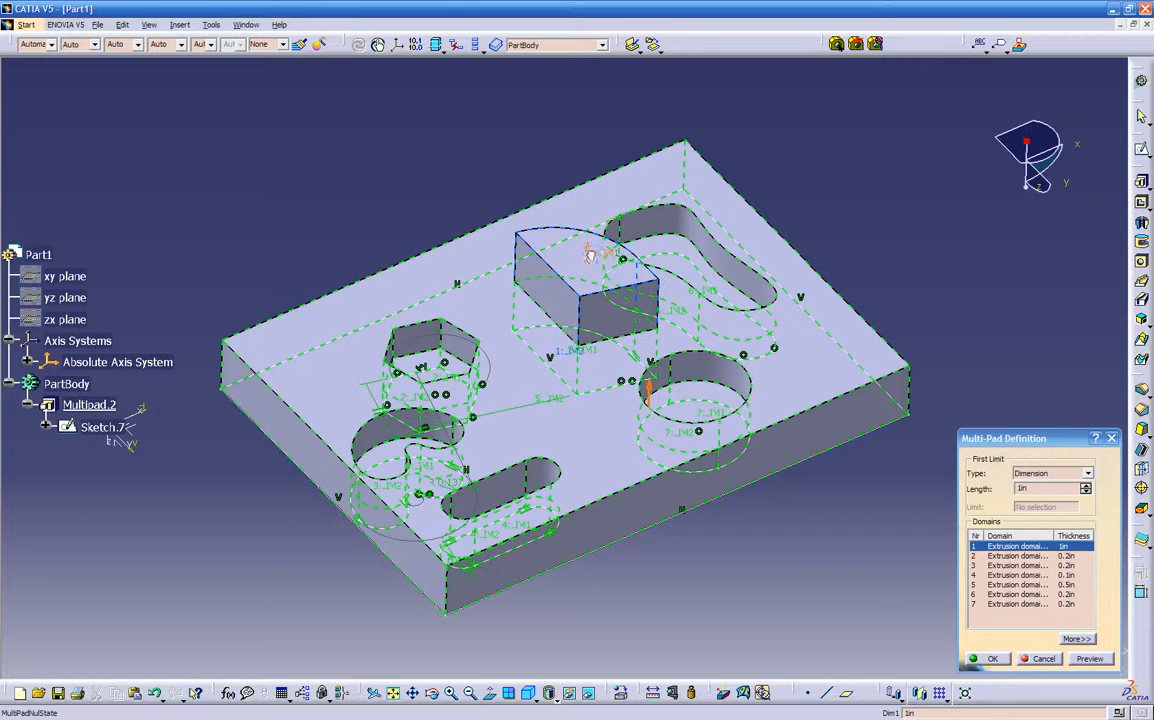
left_click(1015, 565)
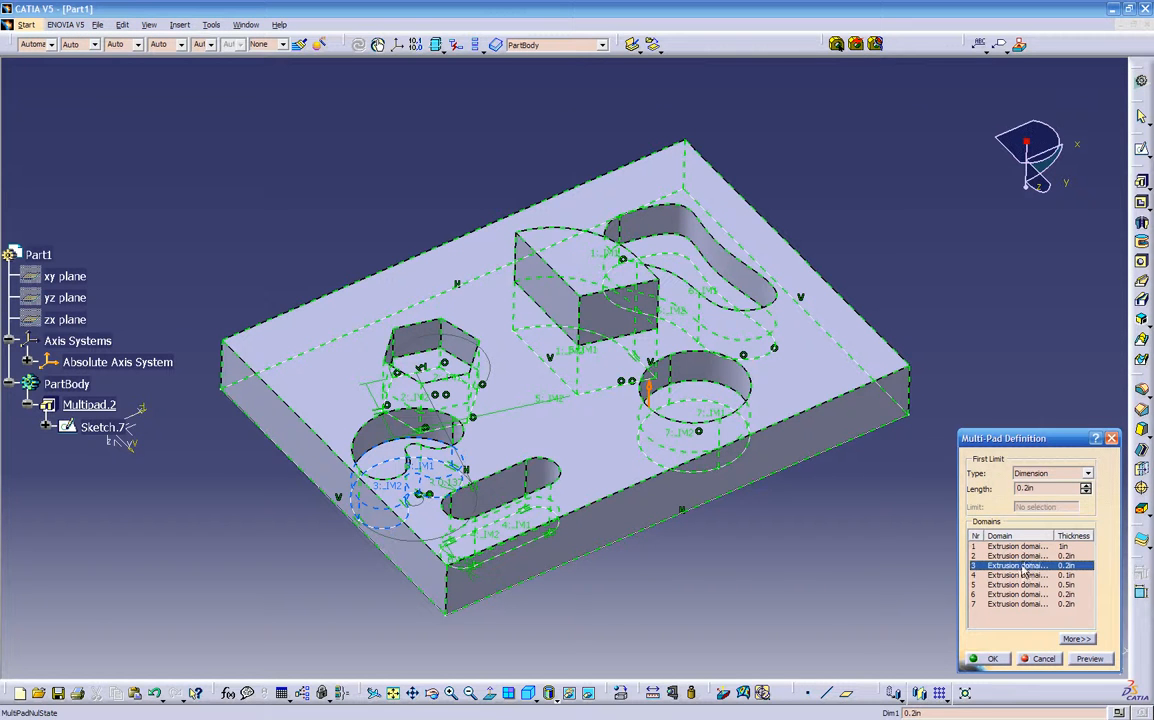
left_click_drag(1040, 489, 954, 496)
type(".5")
left_click(1094, 660)
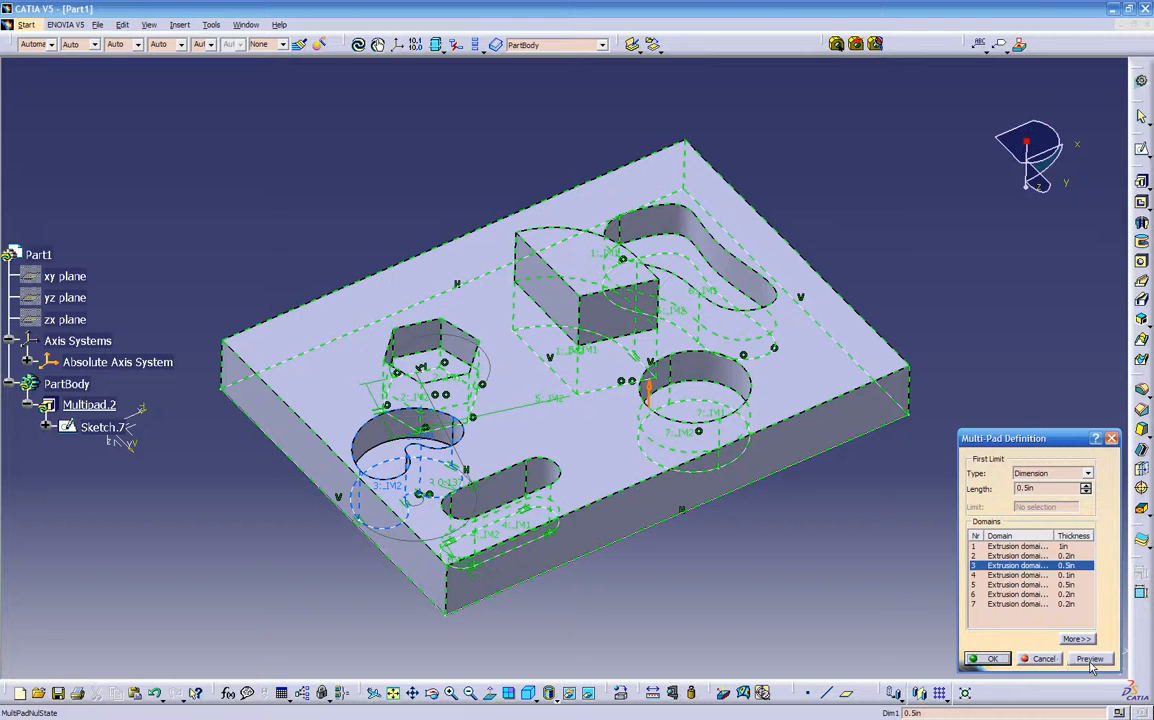
left_click(996, 659)
- Inspect the updated solid and open the multi-pad's Sketch.7 for editing
left_click(788, 559)
middle_click_drag(788, 559, 395, 461)
middle_click_drag(204, 486, 288, 482)
mouse_move(621, 505)
middle_mouse_down()
mouse_move(626, 484)
mouse_move(665, 508)
mouse_move(655, 415)
middle_mouse_up()
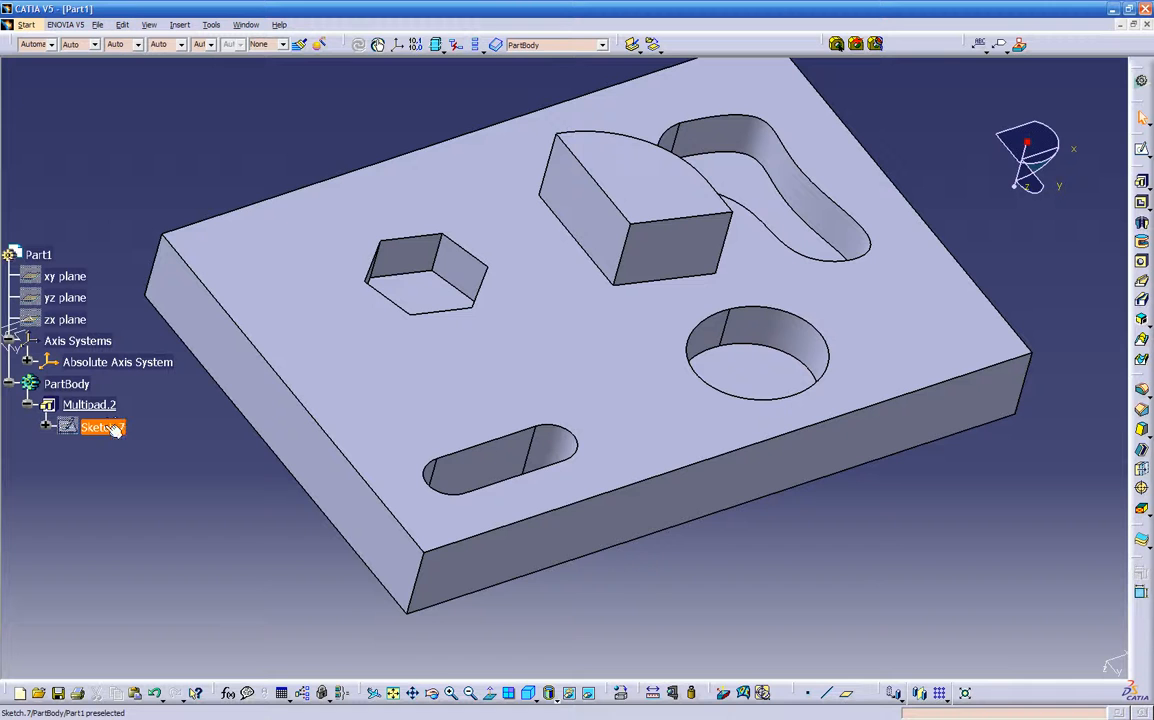
double_click(112, 427)
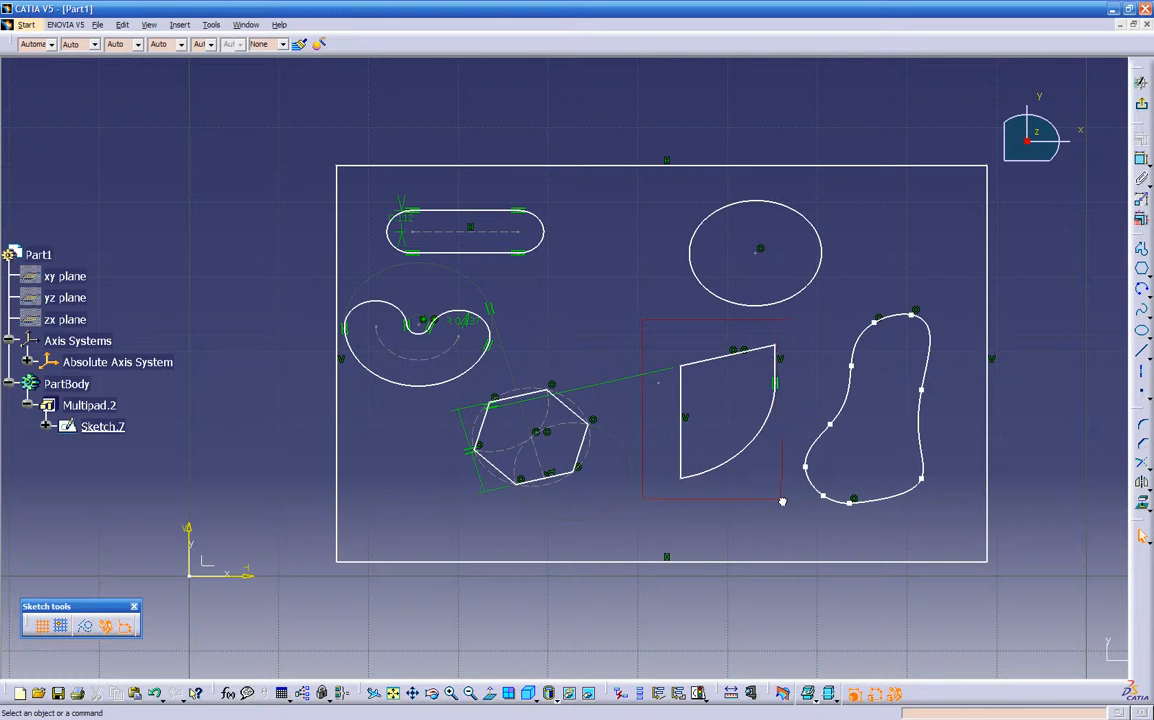
- Delete the closed profile made of two straight edges and an arc, between the hexagon and the spline, and exit the sketch
left_click_drag(791, 505, 793, 502)
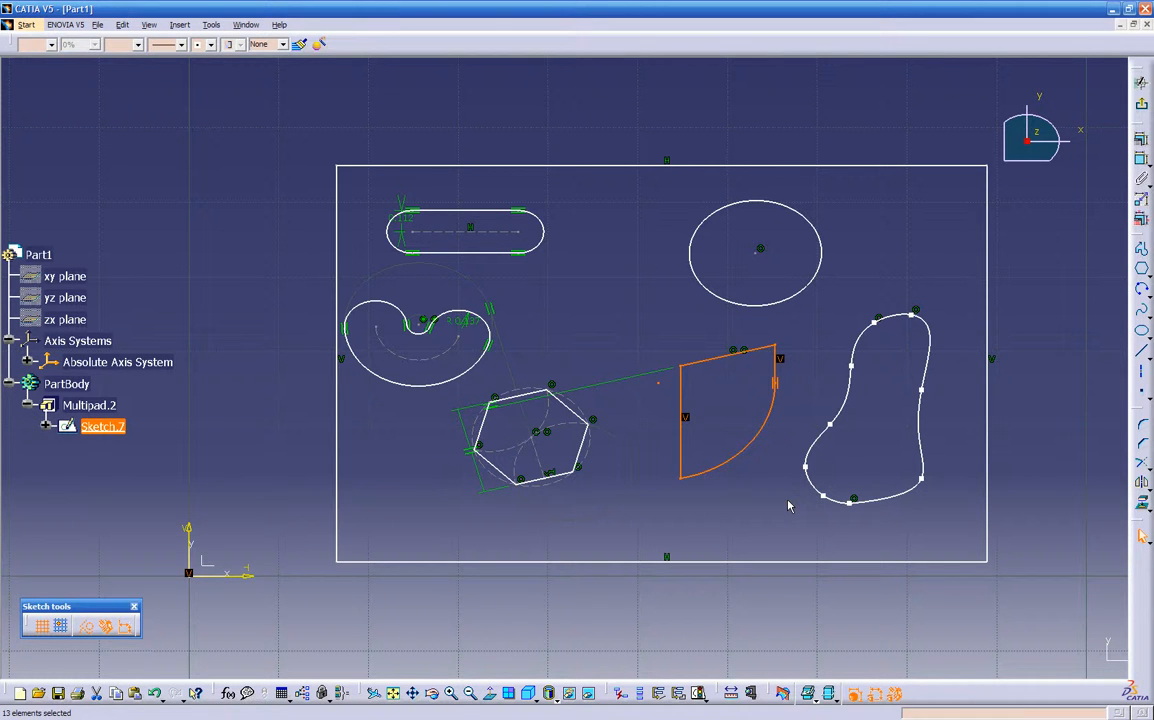
key("Delete")
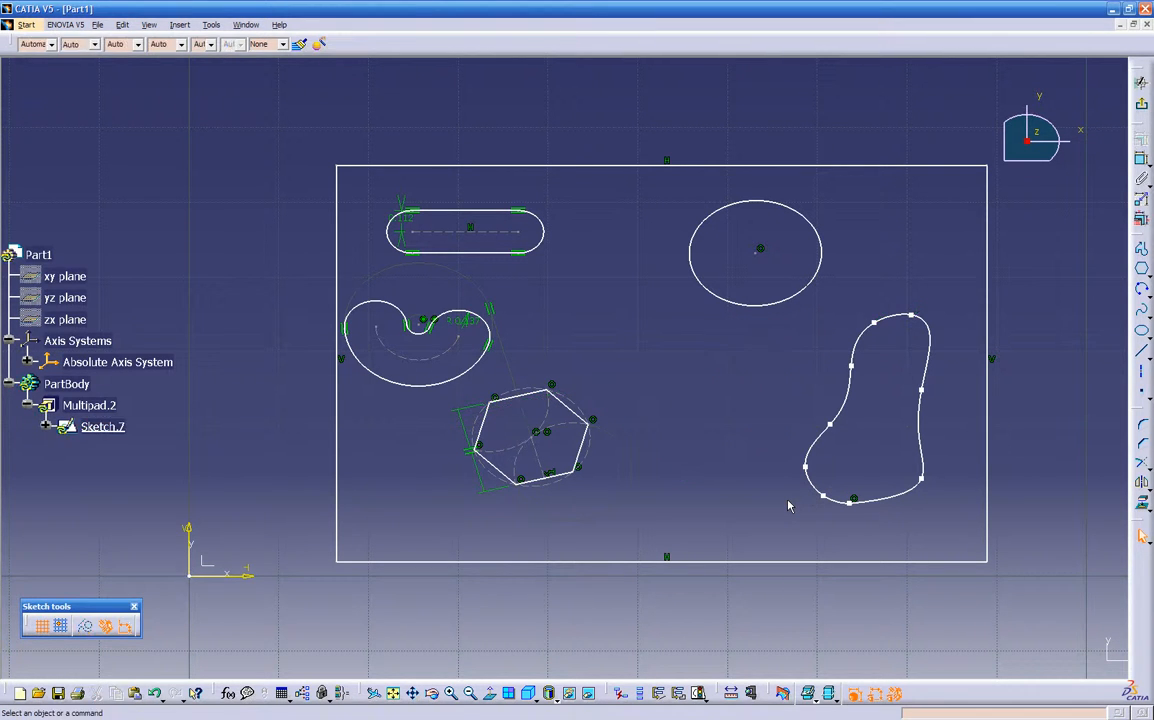
left_click(1140, 104)
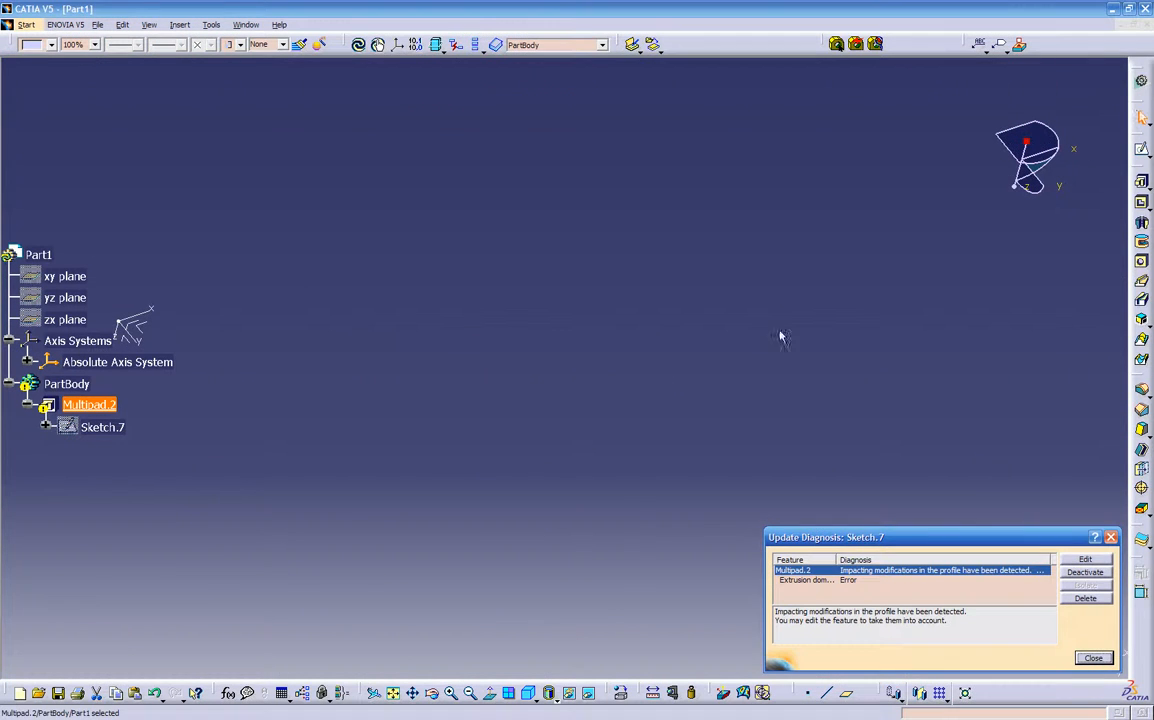
- Edit Multipad.2 from the update diagnosis, accept its remaining extrusion domains with their existing lengths, and inspect the rebuilt solid
middle_click_drag(531, 510, 514, 488)
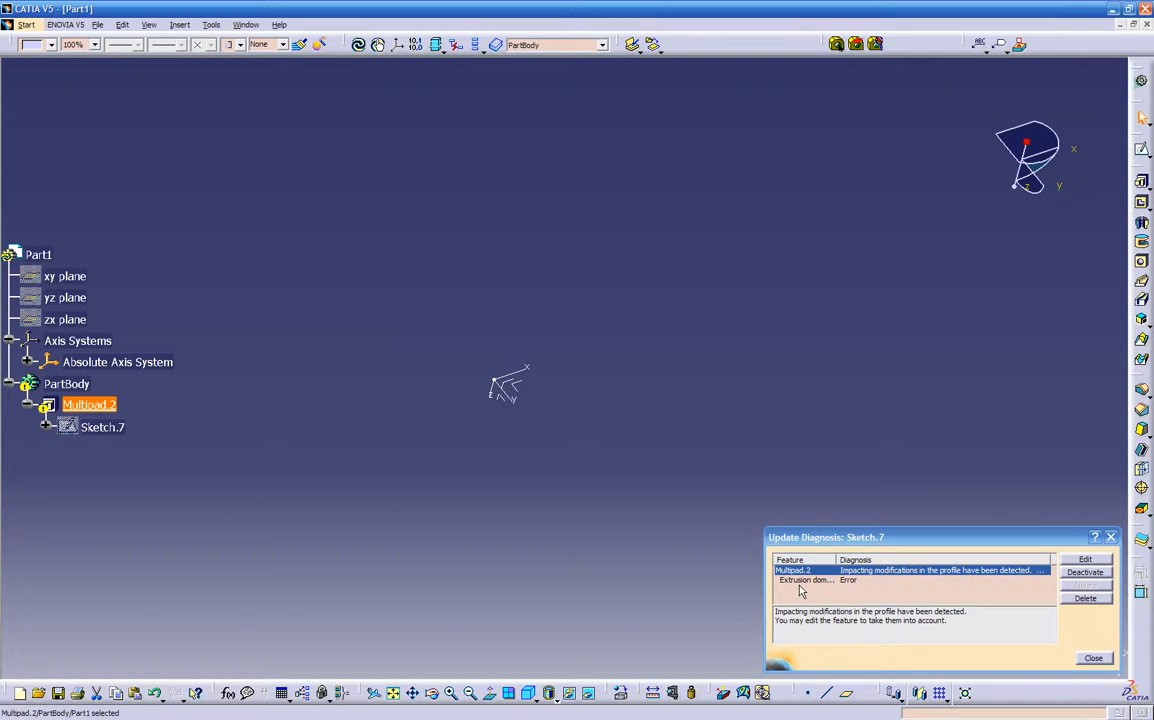
left_click(1082, 562)
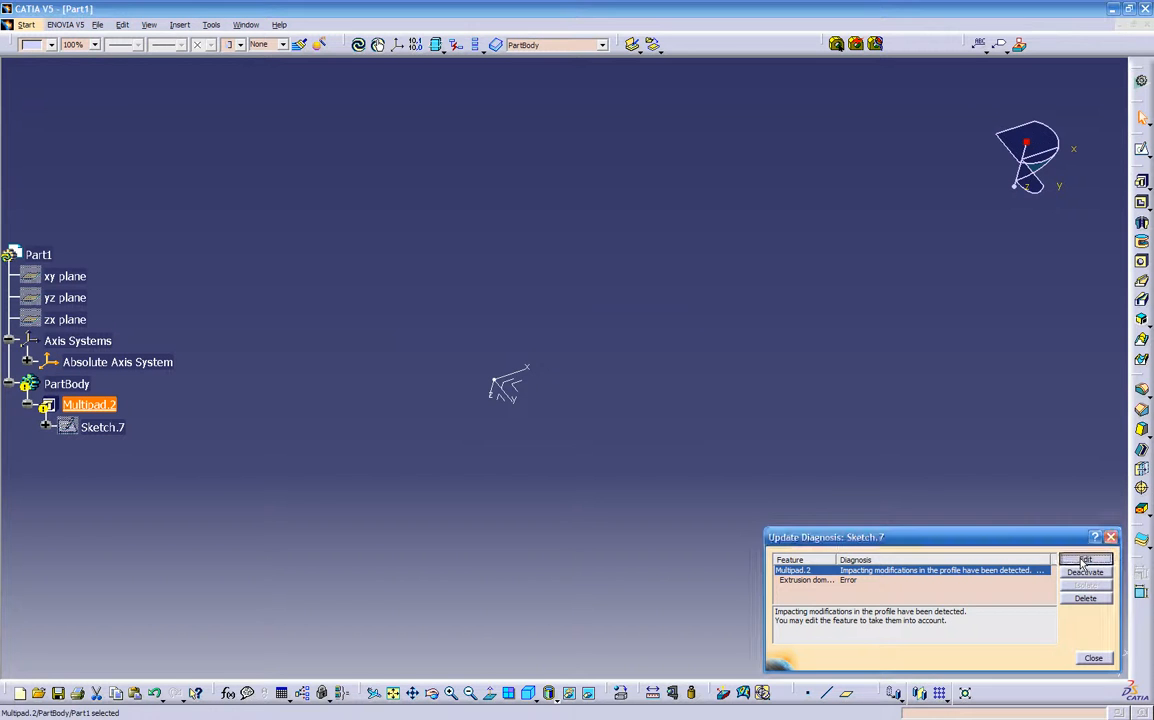
left_click(576, 393)
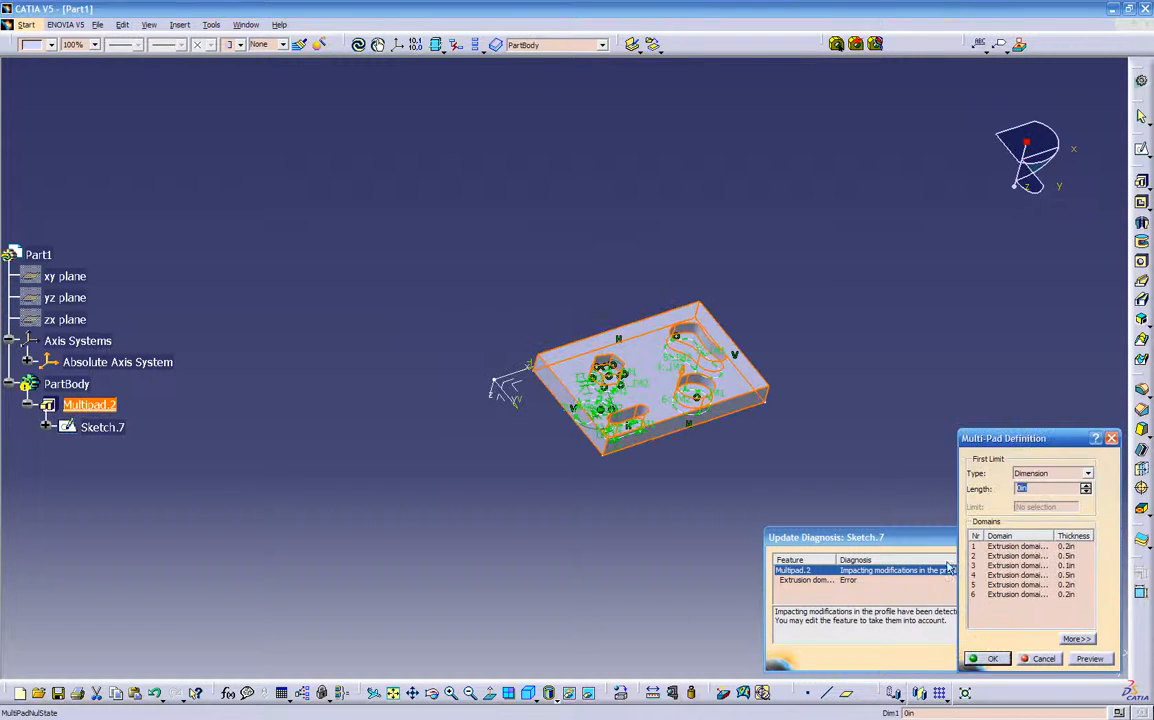
left_click(993, 660)
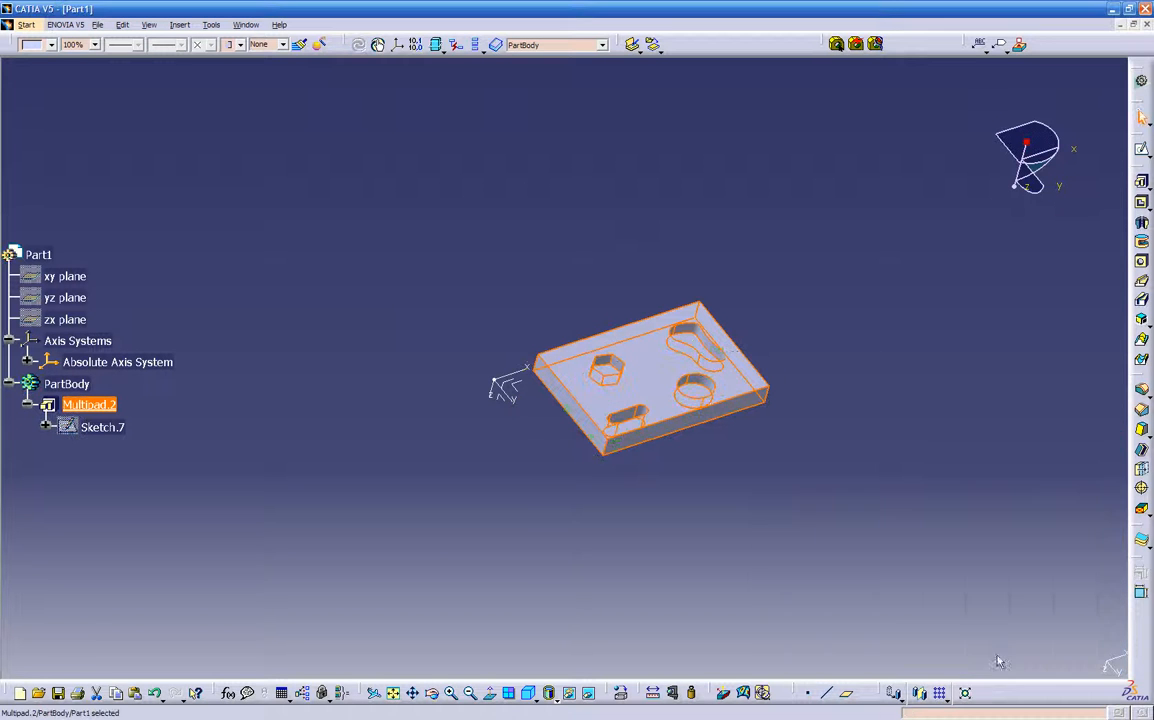
middle_click_drag(703, 546, 622, 481)
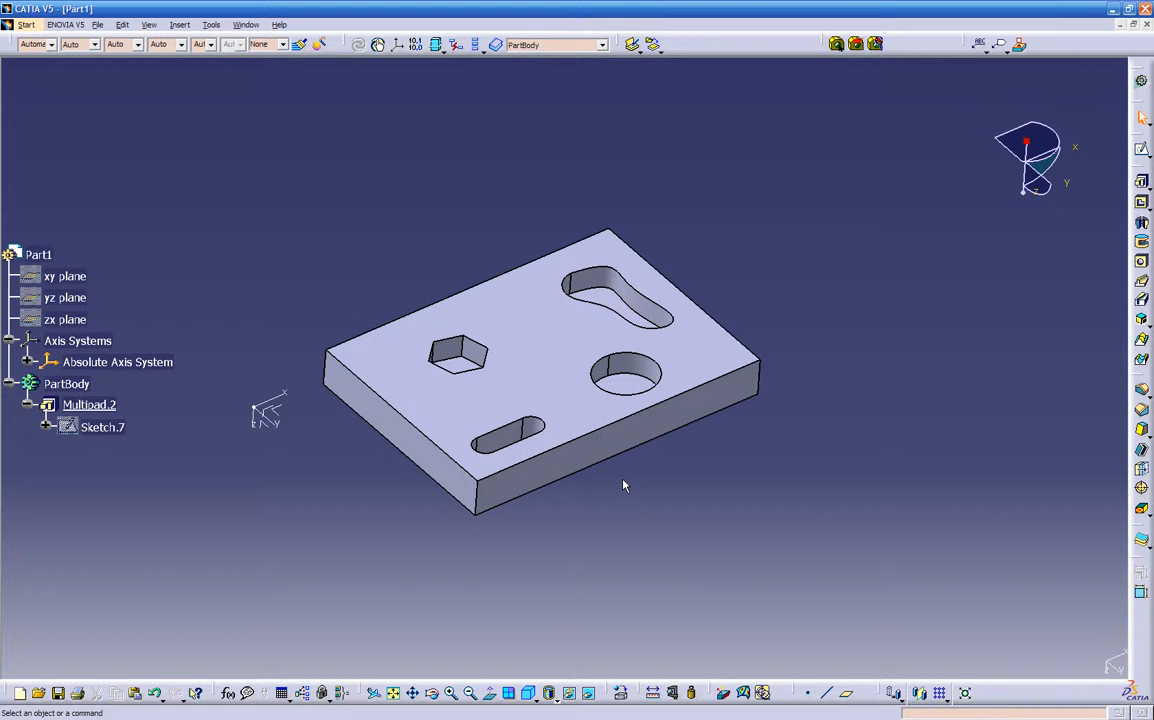
middle_click_drag(618, 478, 501, 407)
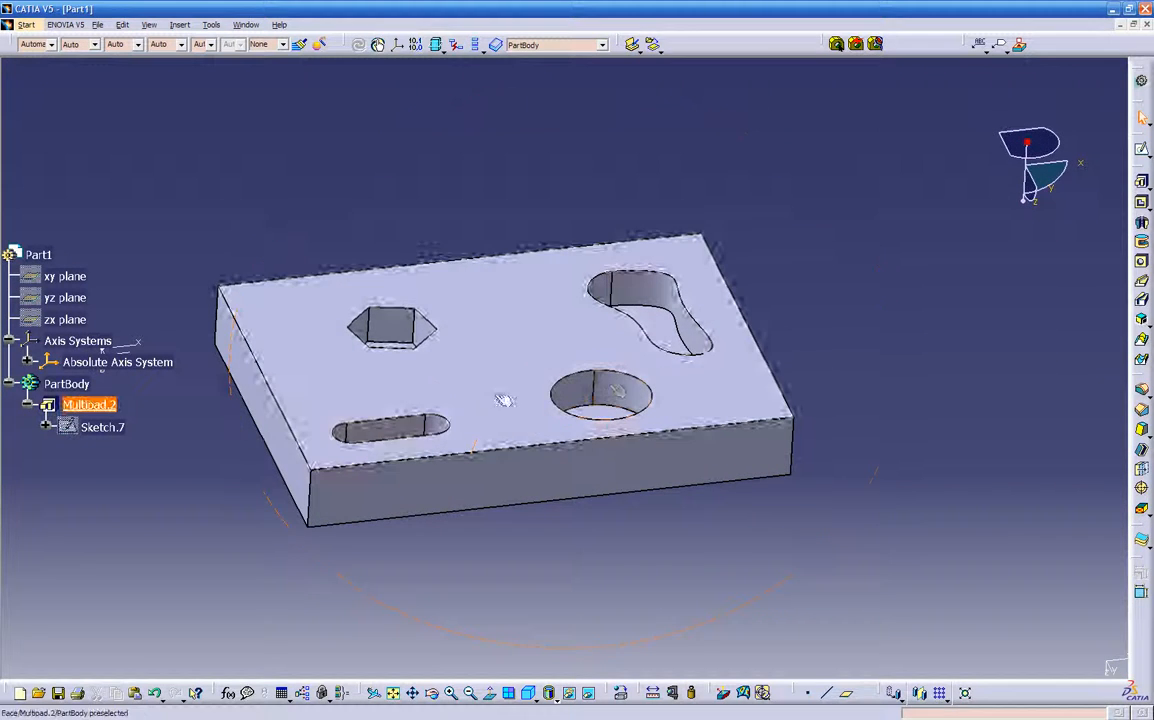
middle_click_drag(566, 480, 604, 533)
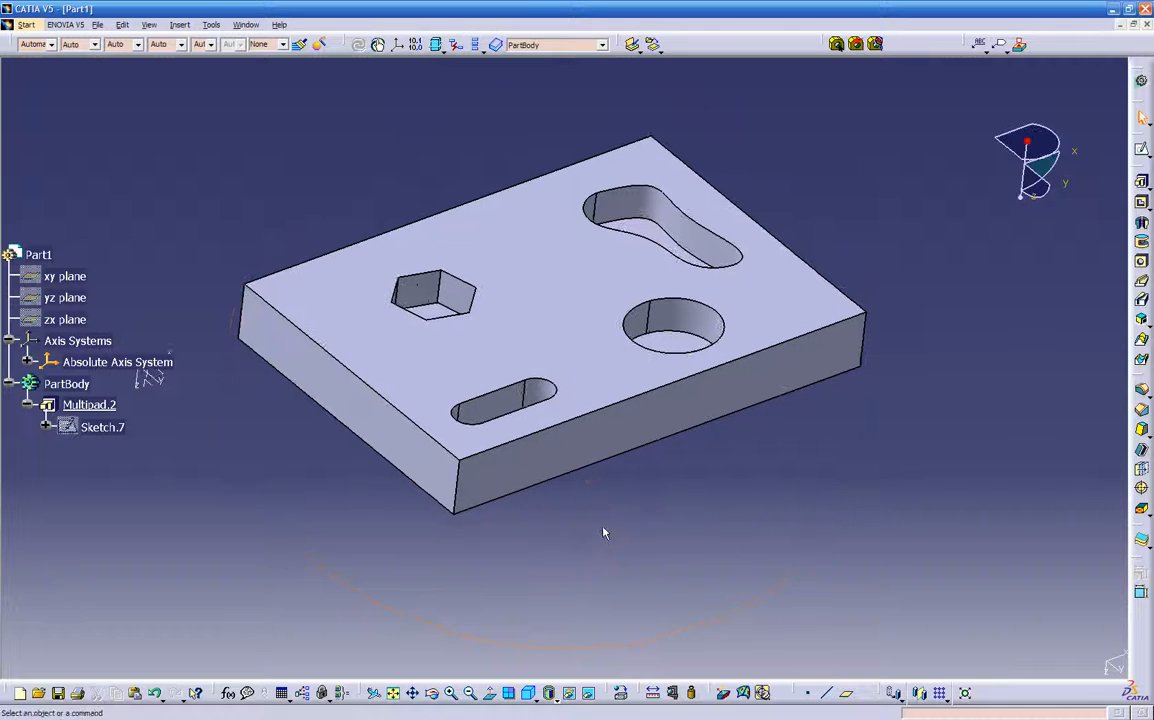